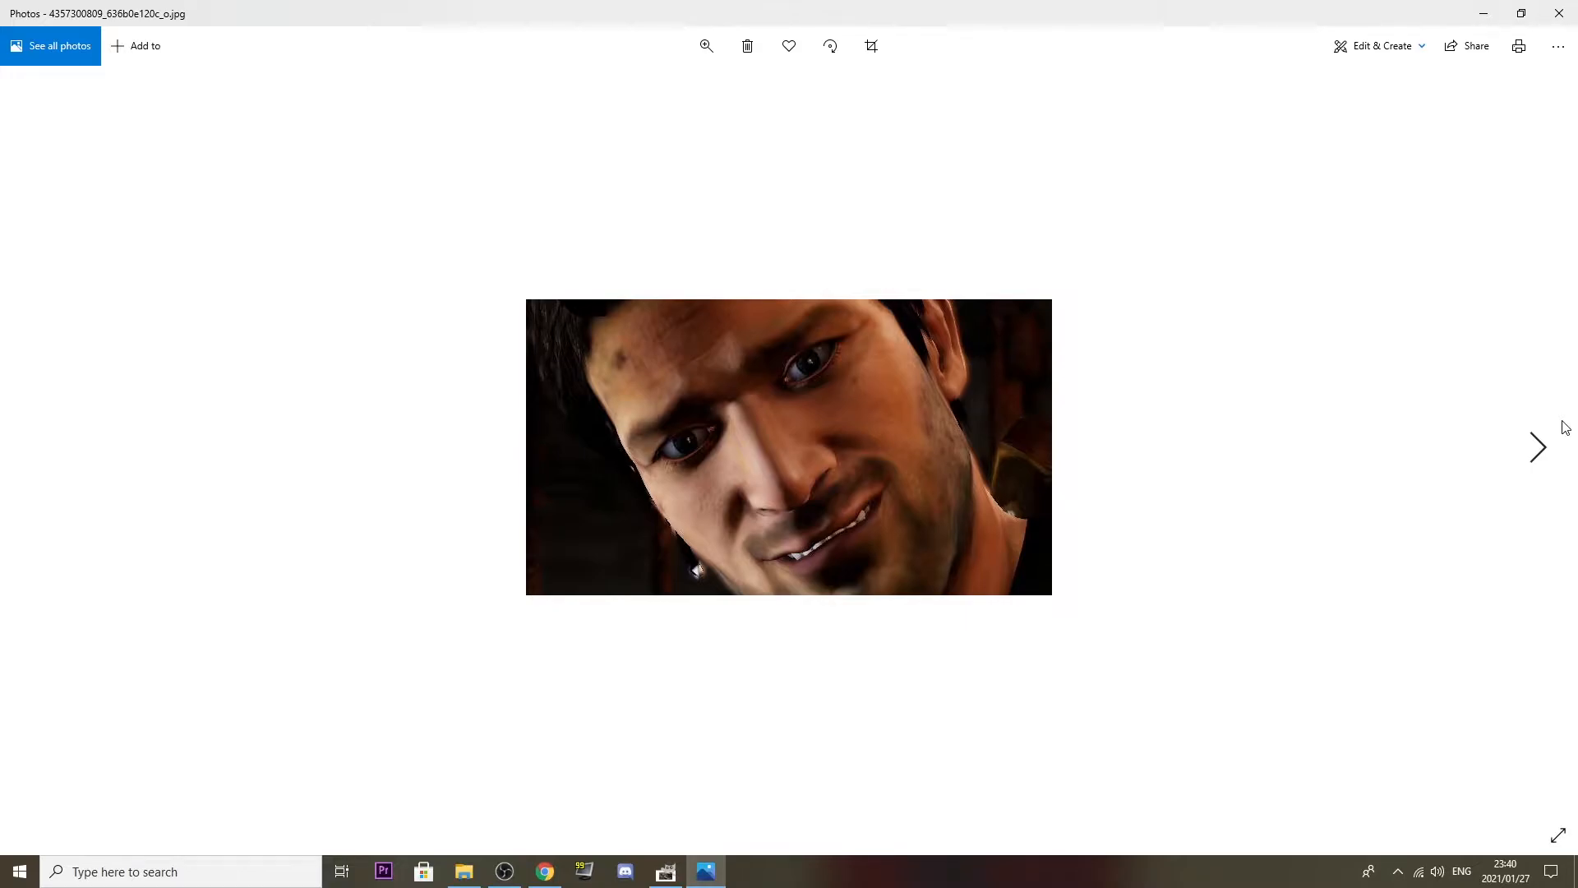
Browse the Uncharted meme pictures up to hqdefault.jpg and enlarge that picture.
{"action": "left_click", "coordinate": [1564, 426]}
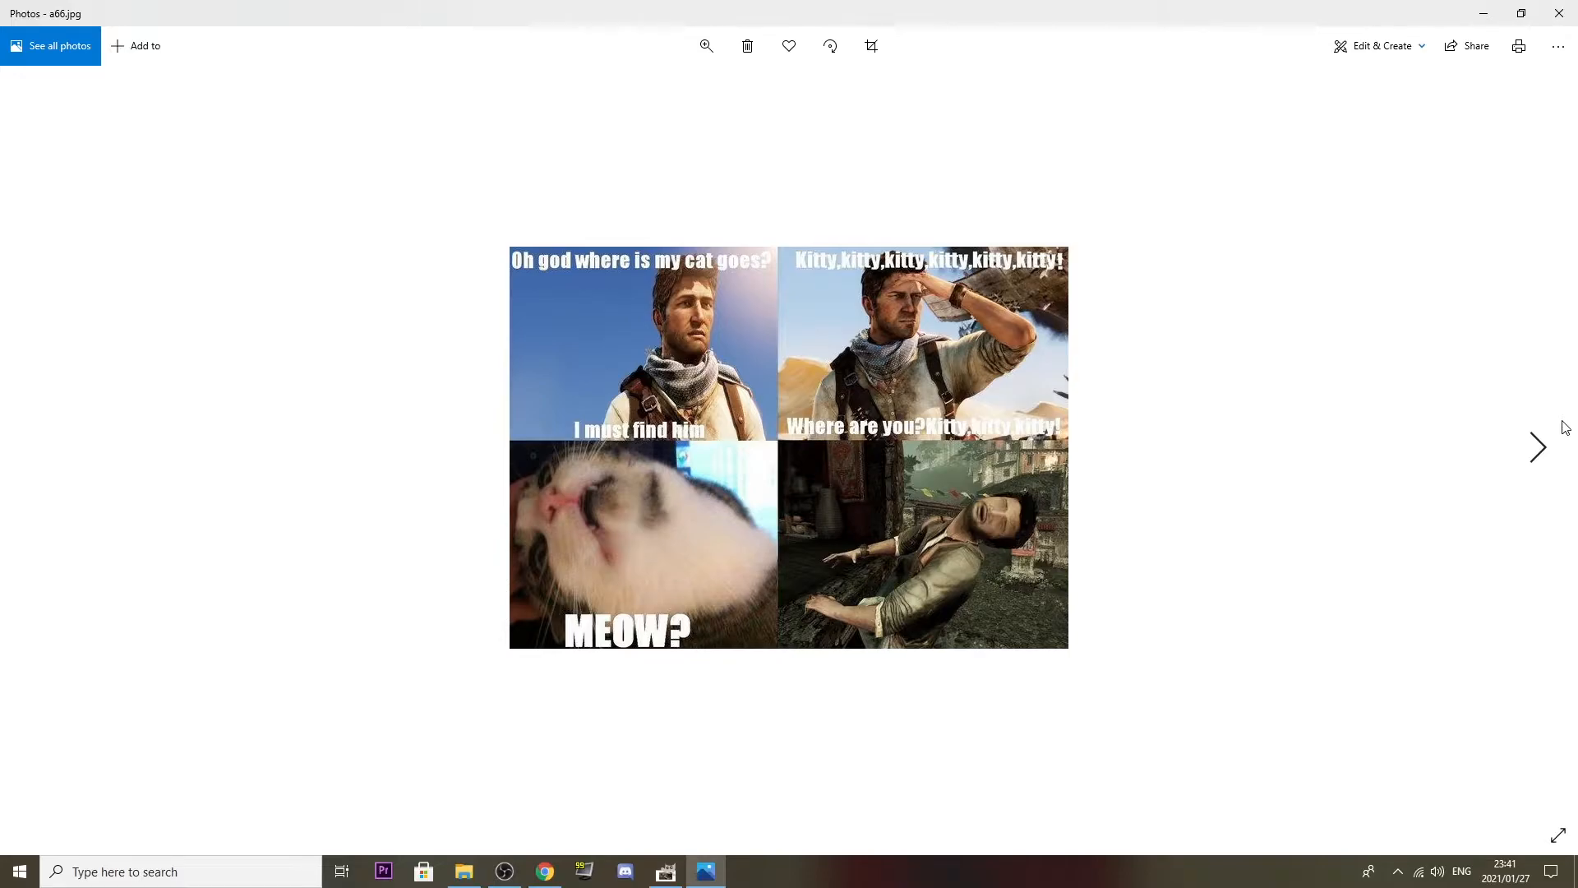
{"action": "left_click", "coordinate": [1564, 427]}
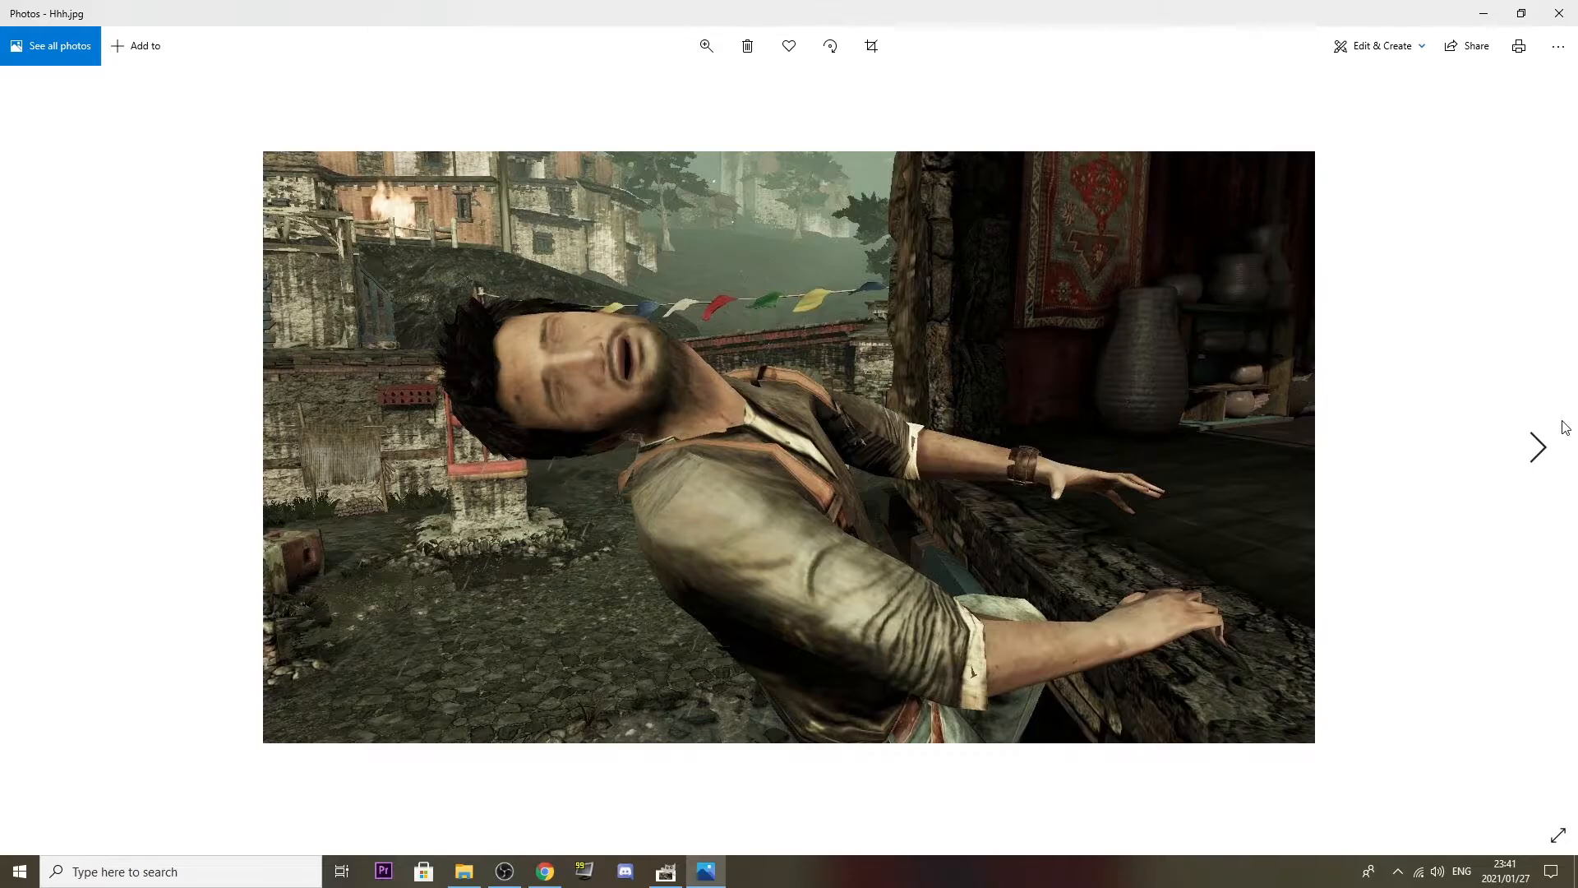
{"action": "key", "text": "Right"}
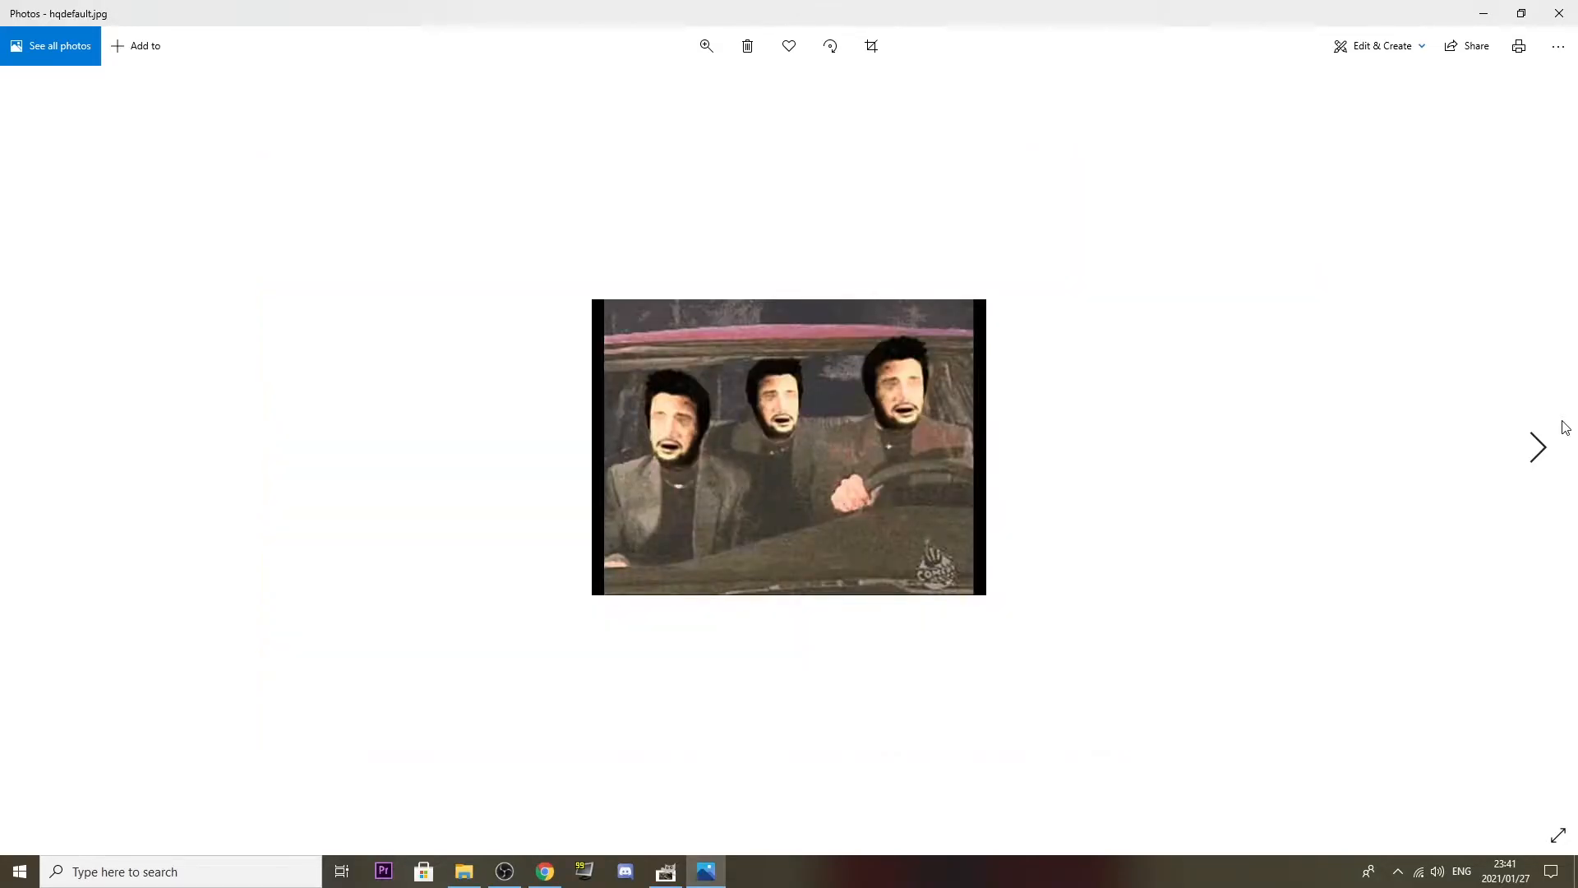
{"action": "left_click", "coordinate": [706, 45]}
{"action": "mouse_move", "coordinate": [653, 97]}
{"action": "left_mouse_down"}
{"action": "mouse_move", "coordinate": [740, 88]}
{"action": "mouse_move", "coordinate": [651, 105]}
{"action": "left_mouse_up"}
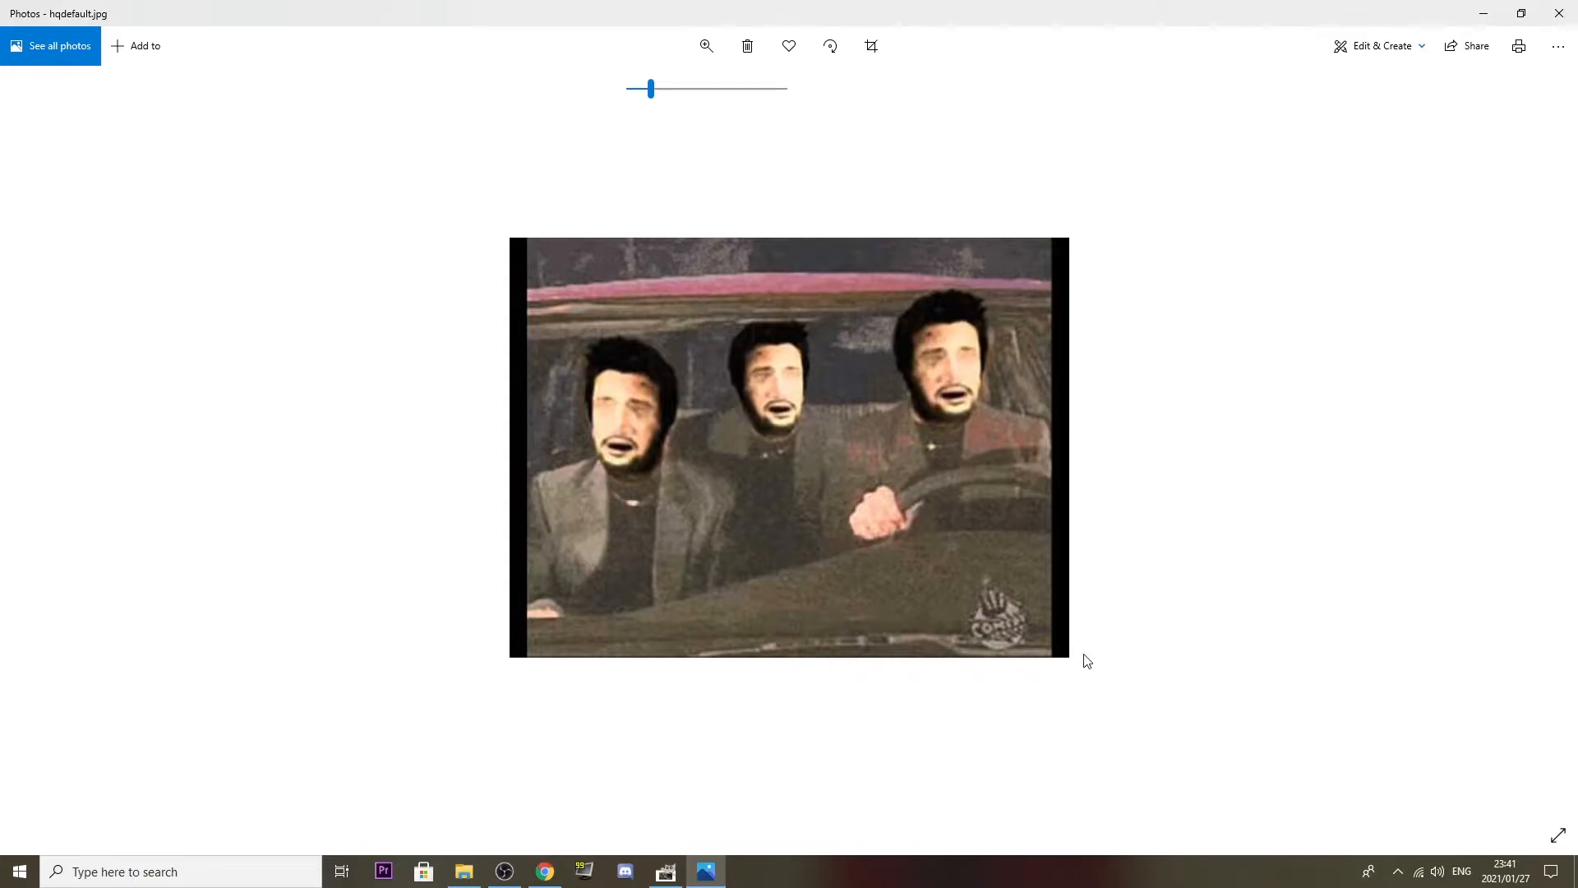
View images (4).jpg enlarged and shrink it back to its smallest zoom.
{"action": "key", "text": "Right"}
{"action": "left_click", "coordinate": [706, 46]}
{"action": "left_click_drag", "start_coordinate": [636, 95], "coordinate": [695, 140]}
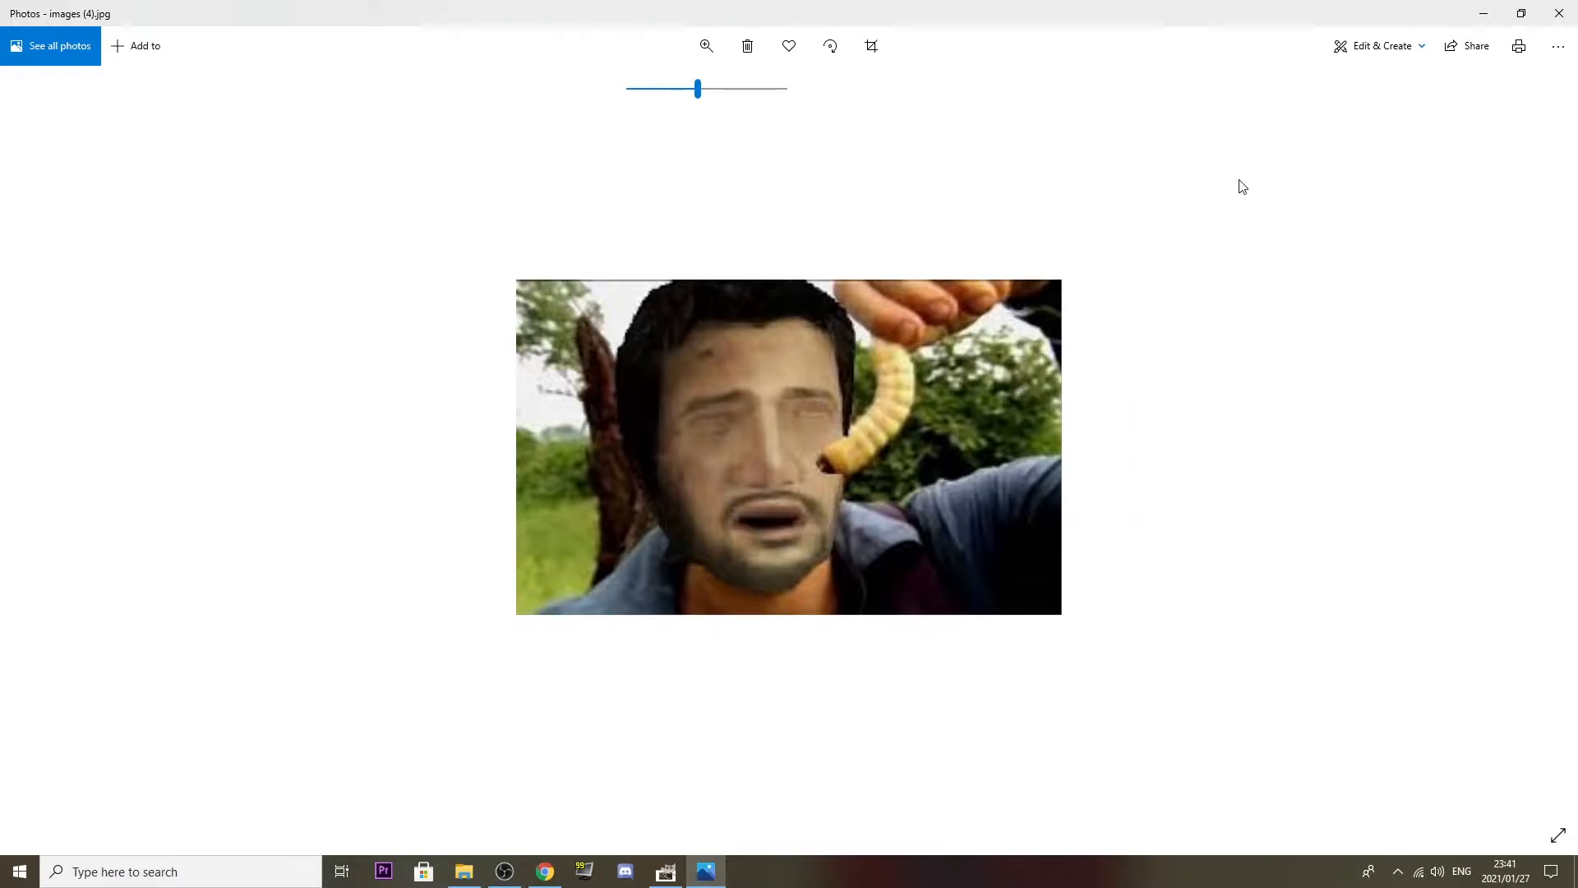
{"action": "left_click_drag", "start_coordinate": [695, 88], "coordinate": [627, 89]}
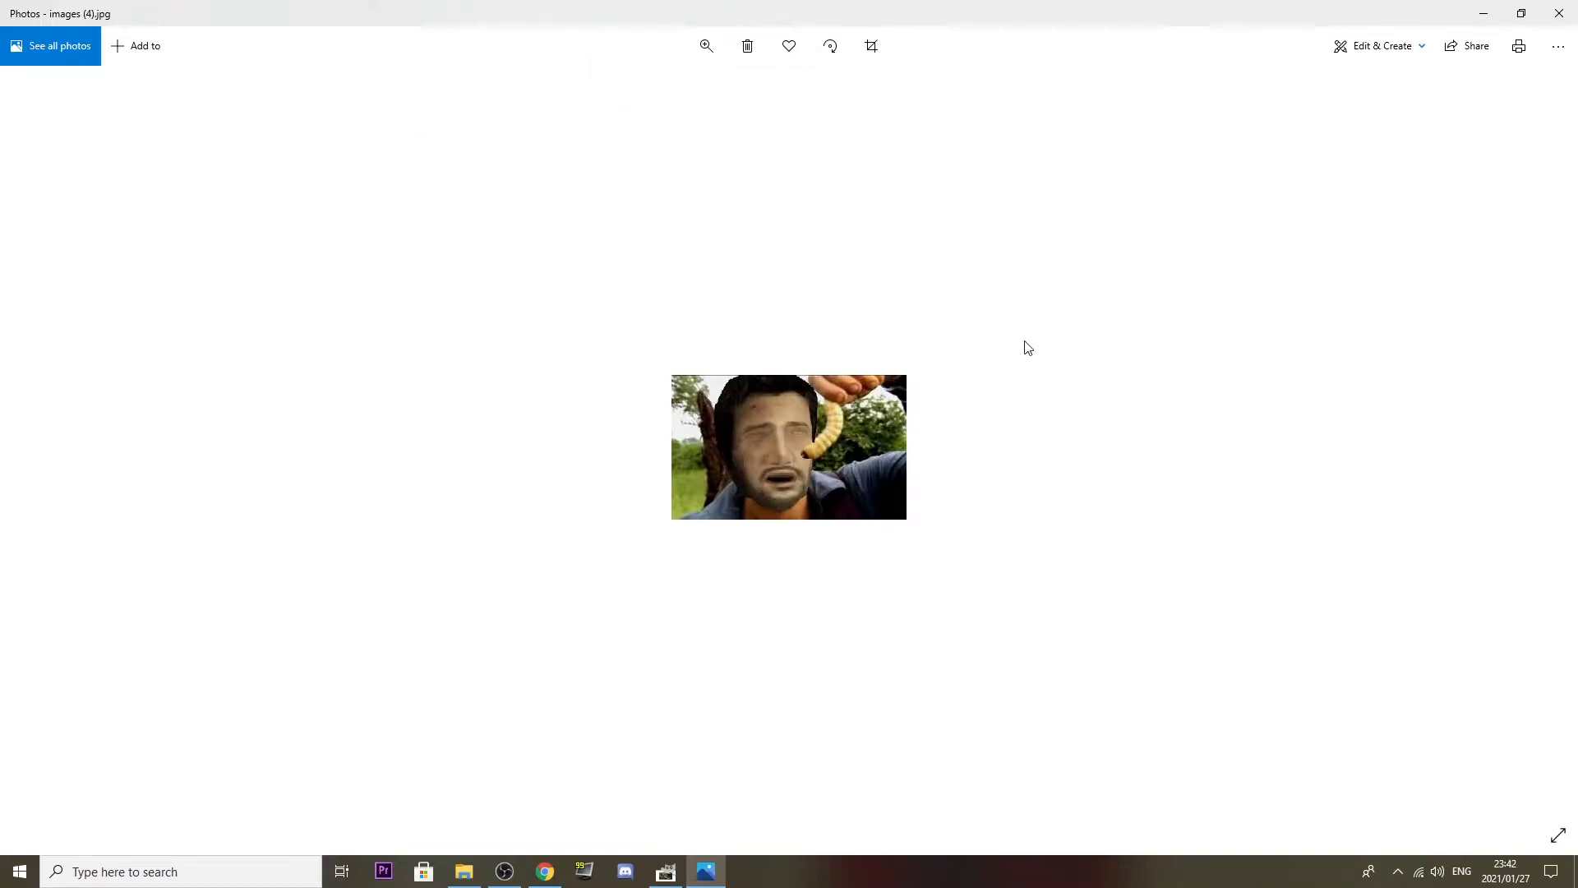
View images (5).jpg enlarged to inspect the two swapped faces and reduce its zoom again.
{"action": "key", "text": "Right"}
{"action": "left_click", "coordinate": [705, 47]}
{"action": "left_click_drag", "start_coordinate": [652, 92], "coordinate": [729, 91]}
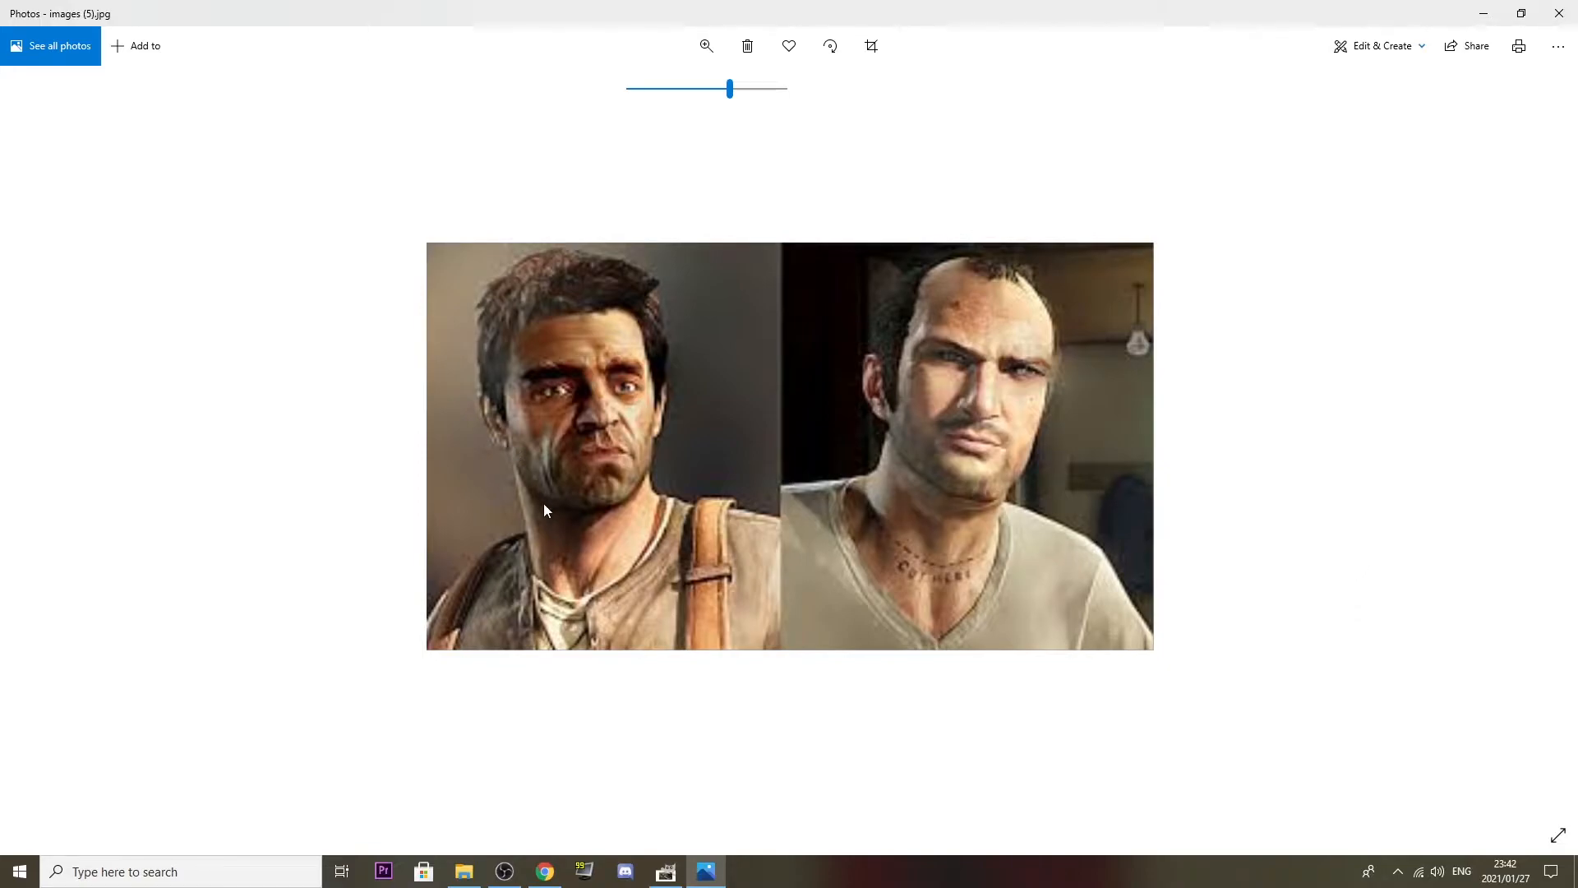
{"action": "left_click_drag", "start_coordinate": [731, 92], "coordinate": [672, 96]}
{"action": "left_click", "coordinate": [1053, 405]}
View maxresdefault (4).jpg and pc-vs-ps3-uncharted_o_3721745.jpg, and go back through the preceding pictures.
{"action": "key", "text": "Right"}
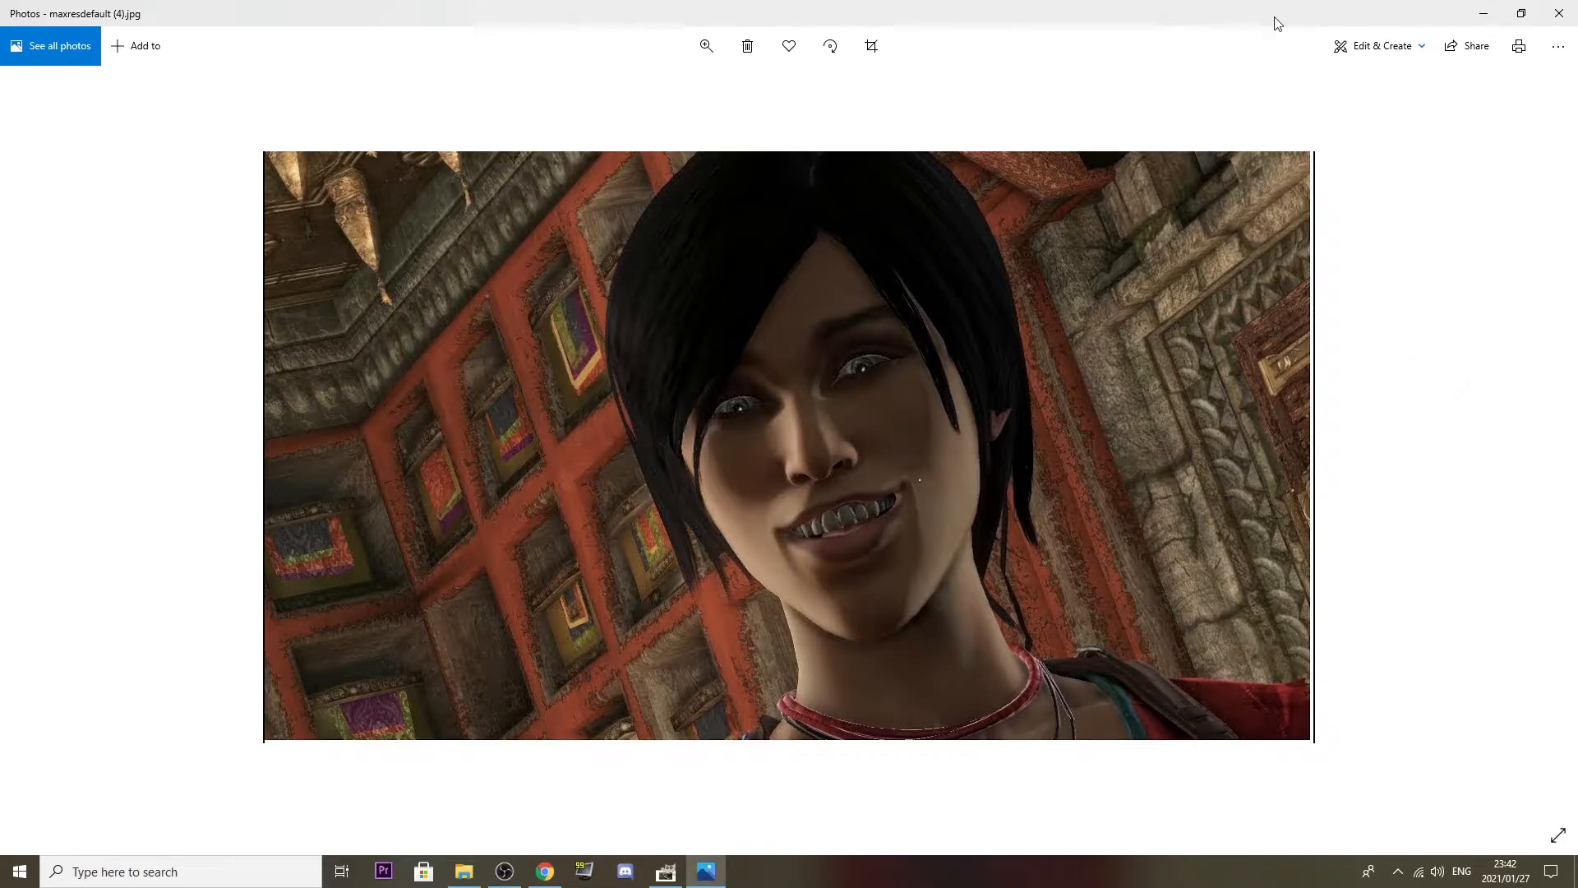
{"action": "key", "text": "Right"}
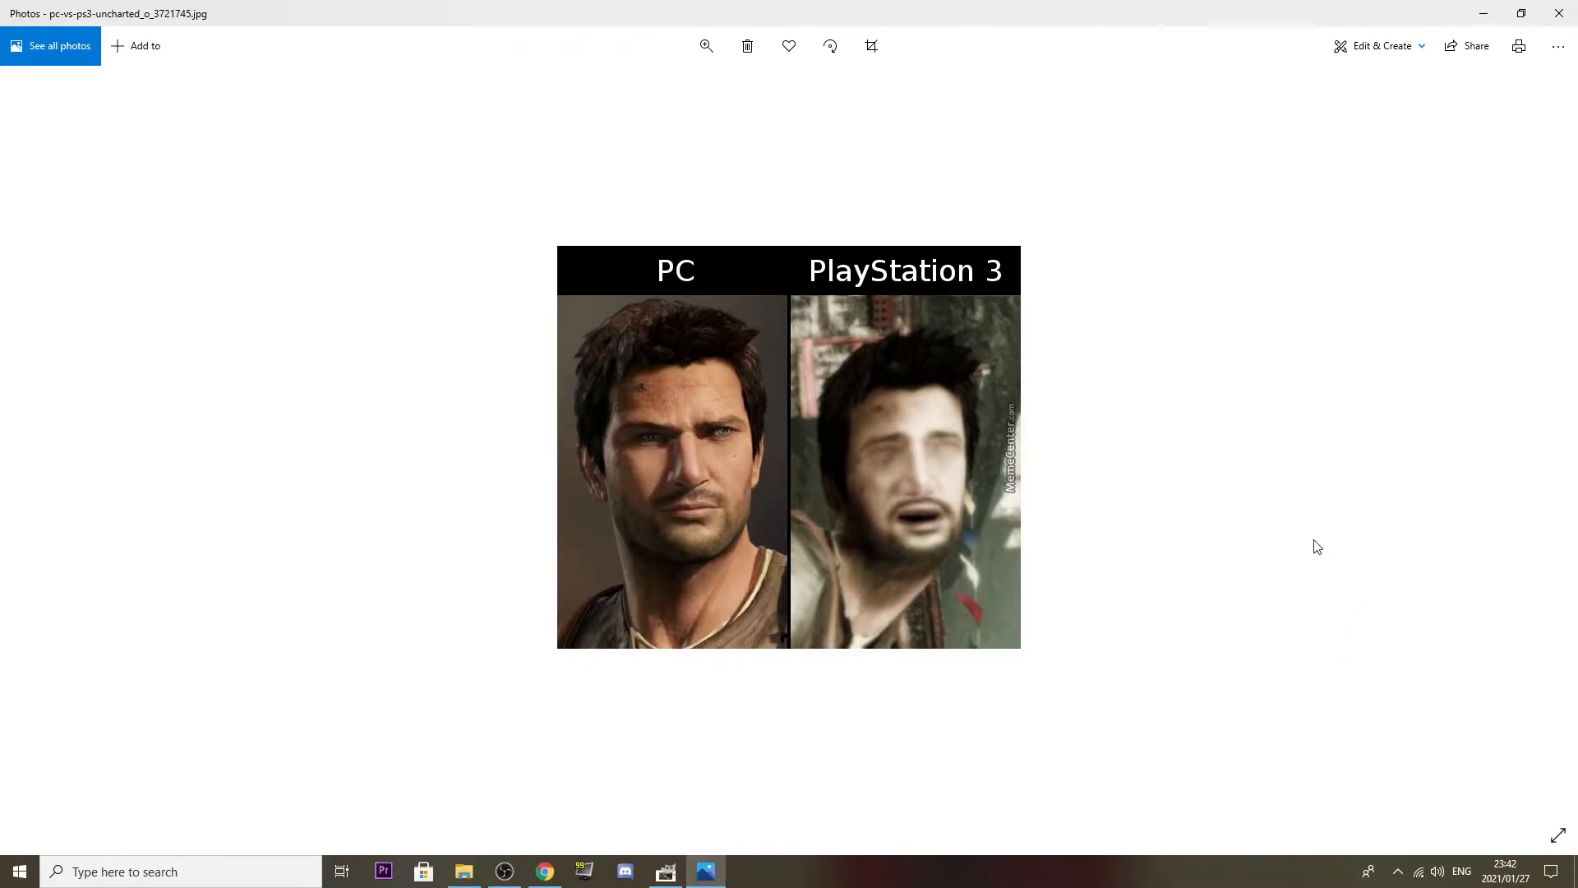
{"action": "key", "text": "Right"}
{"action": "key", "text": "Left"}
{"action": "key", "text": "Left"}
{"action": "key", "text": "Left"}
{"action": "key", "text": "Left"}
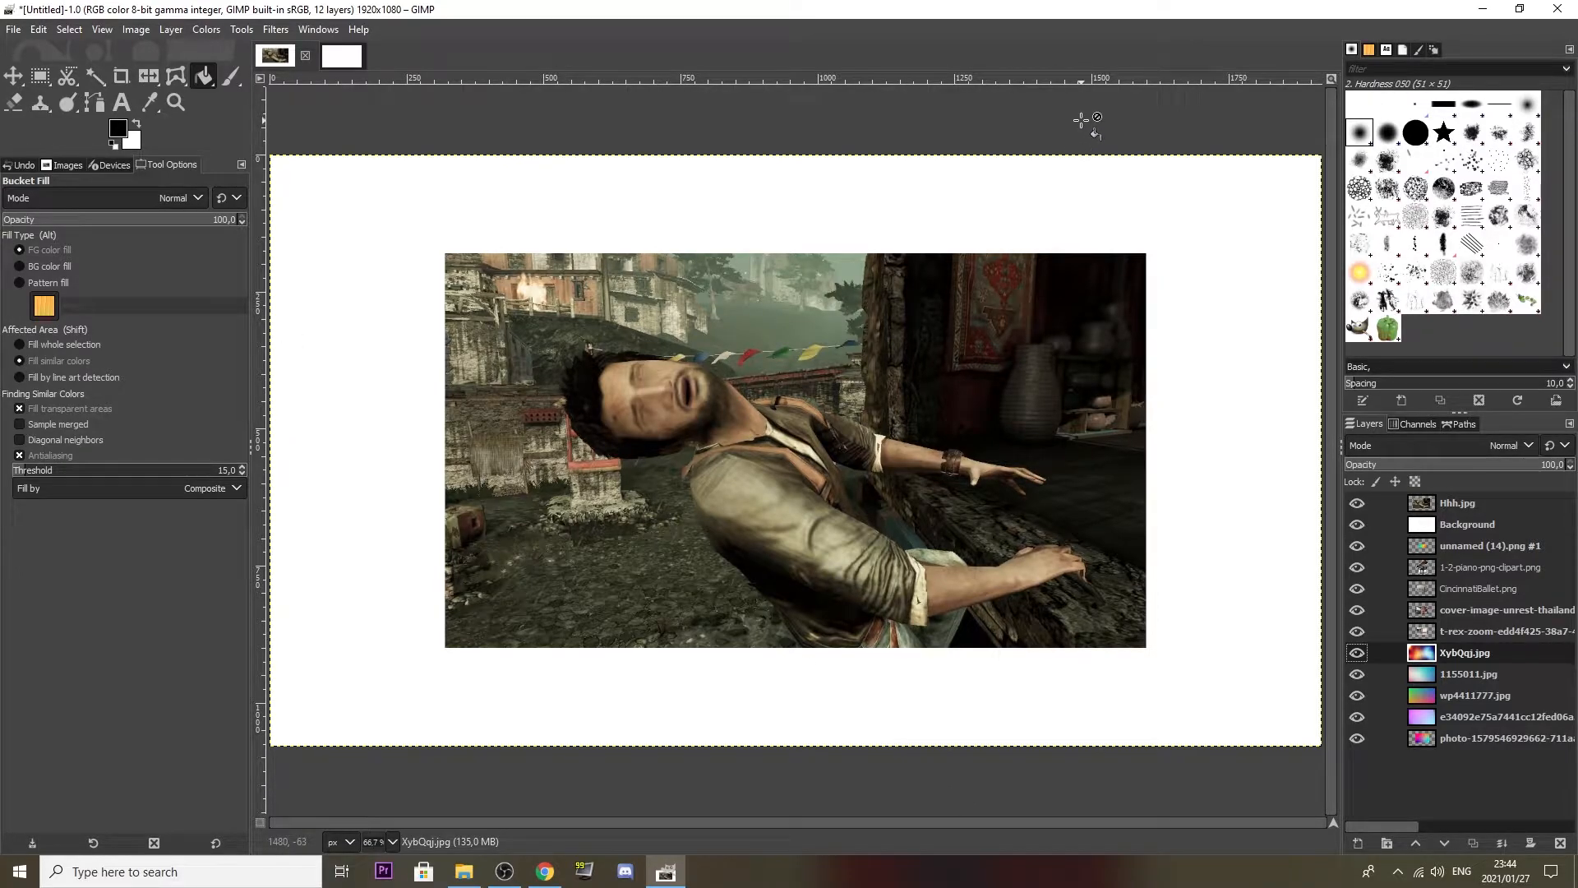
Switch back and forth between the two open images, ending on the layered Hhh.jpg composition.
{"action": "left_click", "coordinate": [341, 60]}
{"action": "left_click", "coordinate": [286, 55]}
{"action": "left_click", "coordinate": [340, 59]}
{"action": "left_click", "coordinate": [286, 58]}
{"action": "left_click", "coordinate": [337, 55]}
{"action": "left_click", "coordinate": [279, 56]}
Create a new blank image 1920 px wide and 1080 px high.
{"action": "left_click", "coordinate": [13, 30]}
{"action": "left_click", "coordinate": [38, 51]}
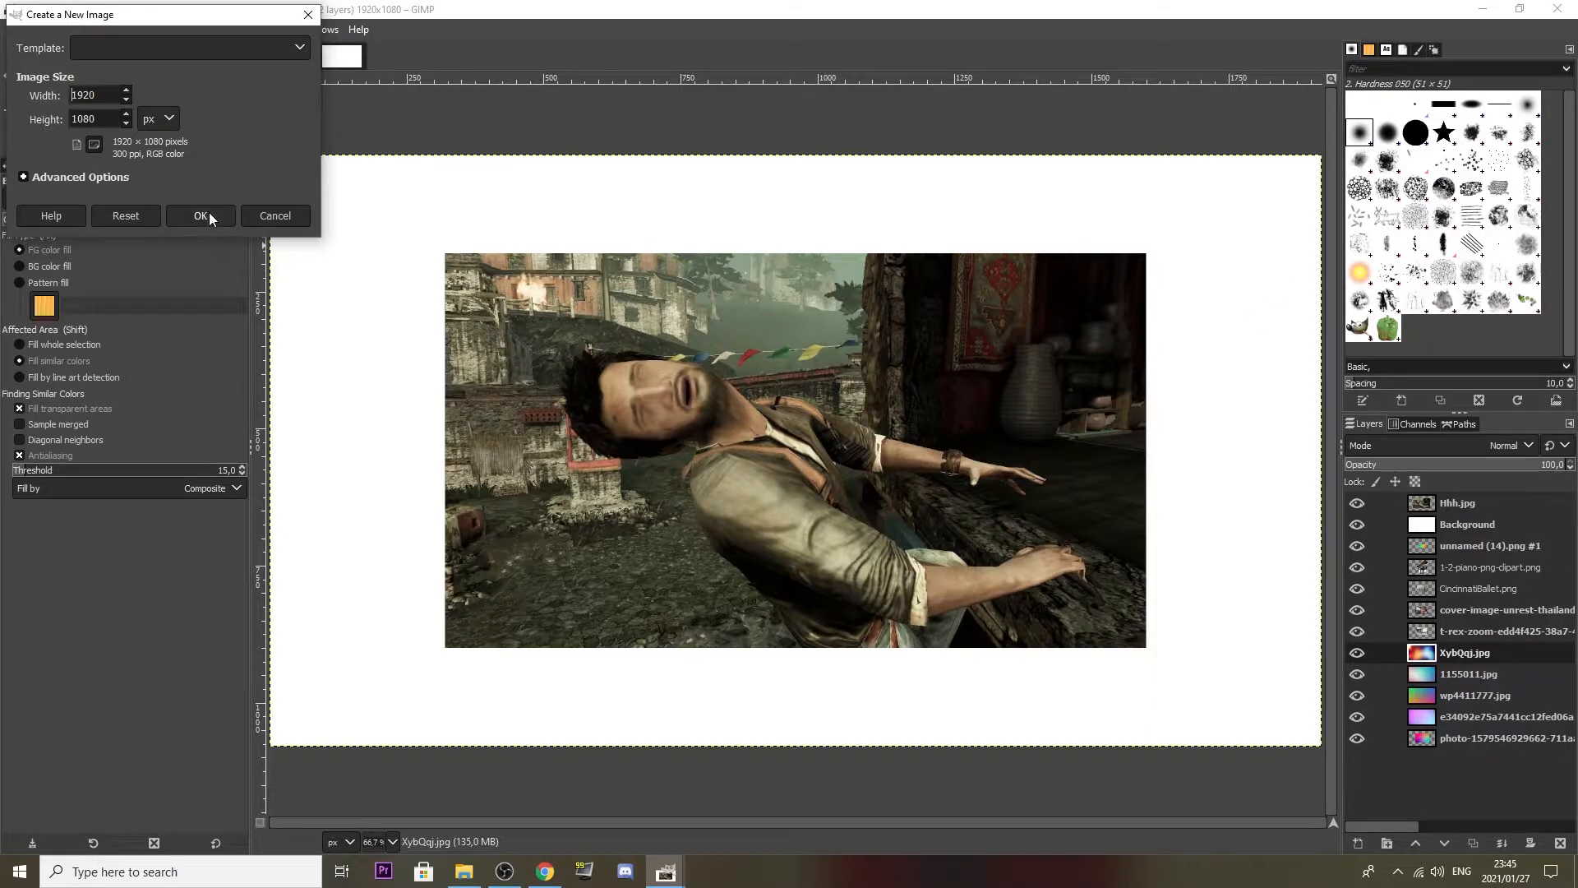
{"action": "left_click", "coordinate": [246, 217]}
{"action": "left_click", "coordinate": [12, 30]}
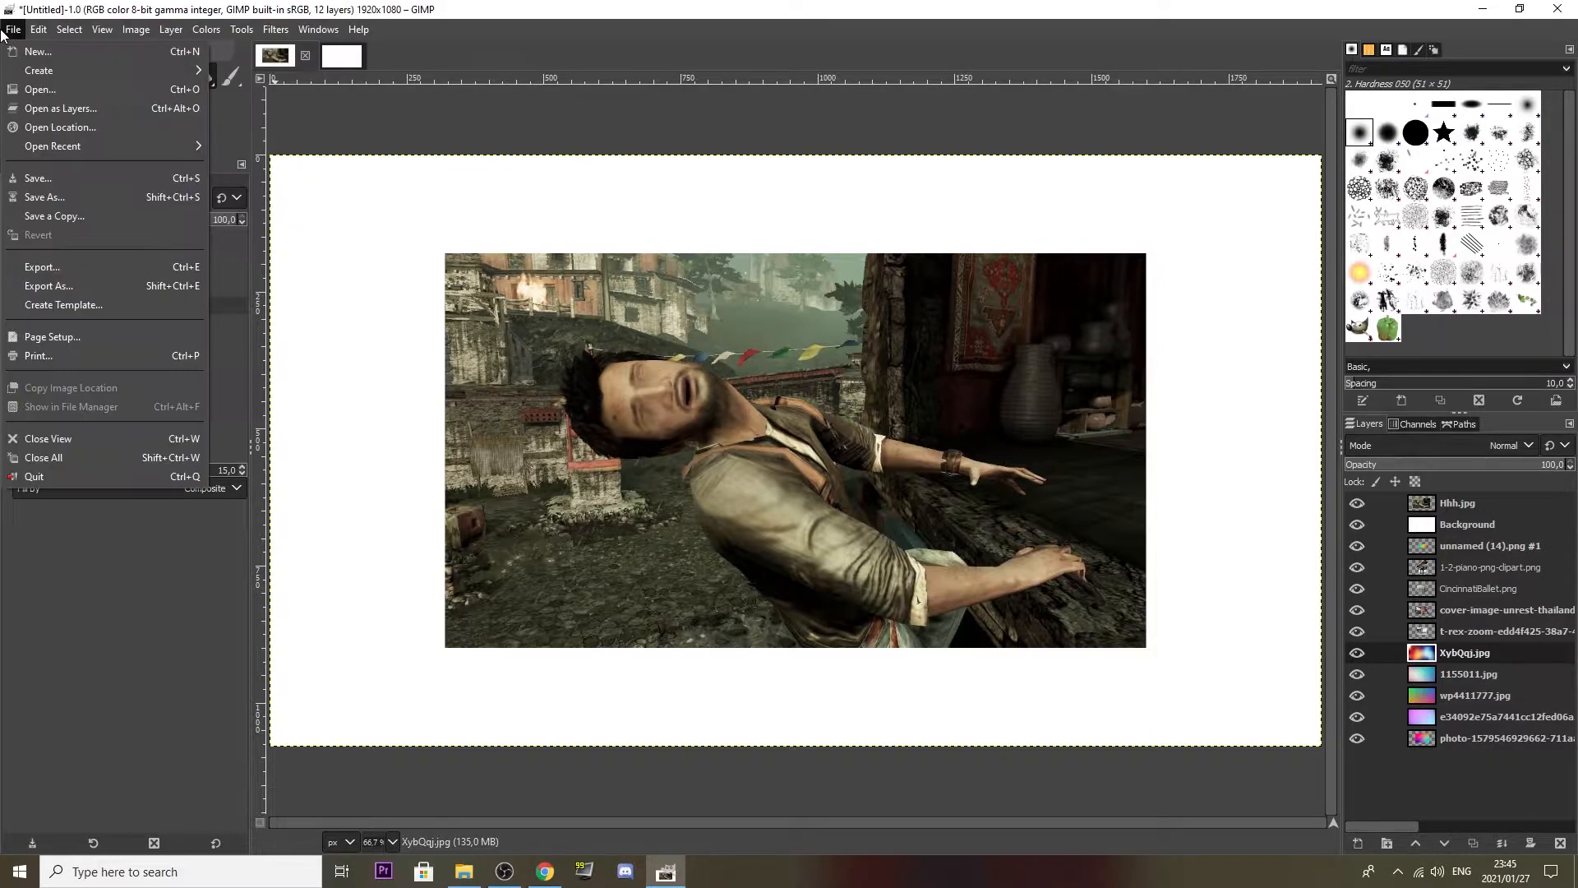
{"action": "left_click", "coordinate": [38, 51]}
{"action": "left_click", "coordinate": [180, 216]}
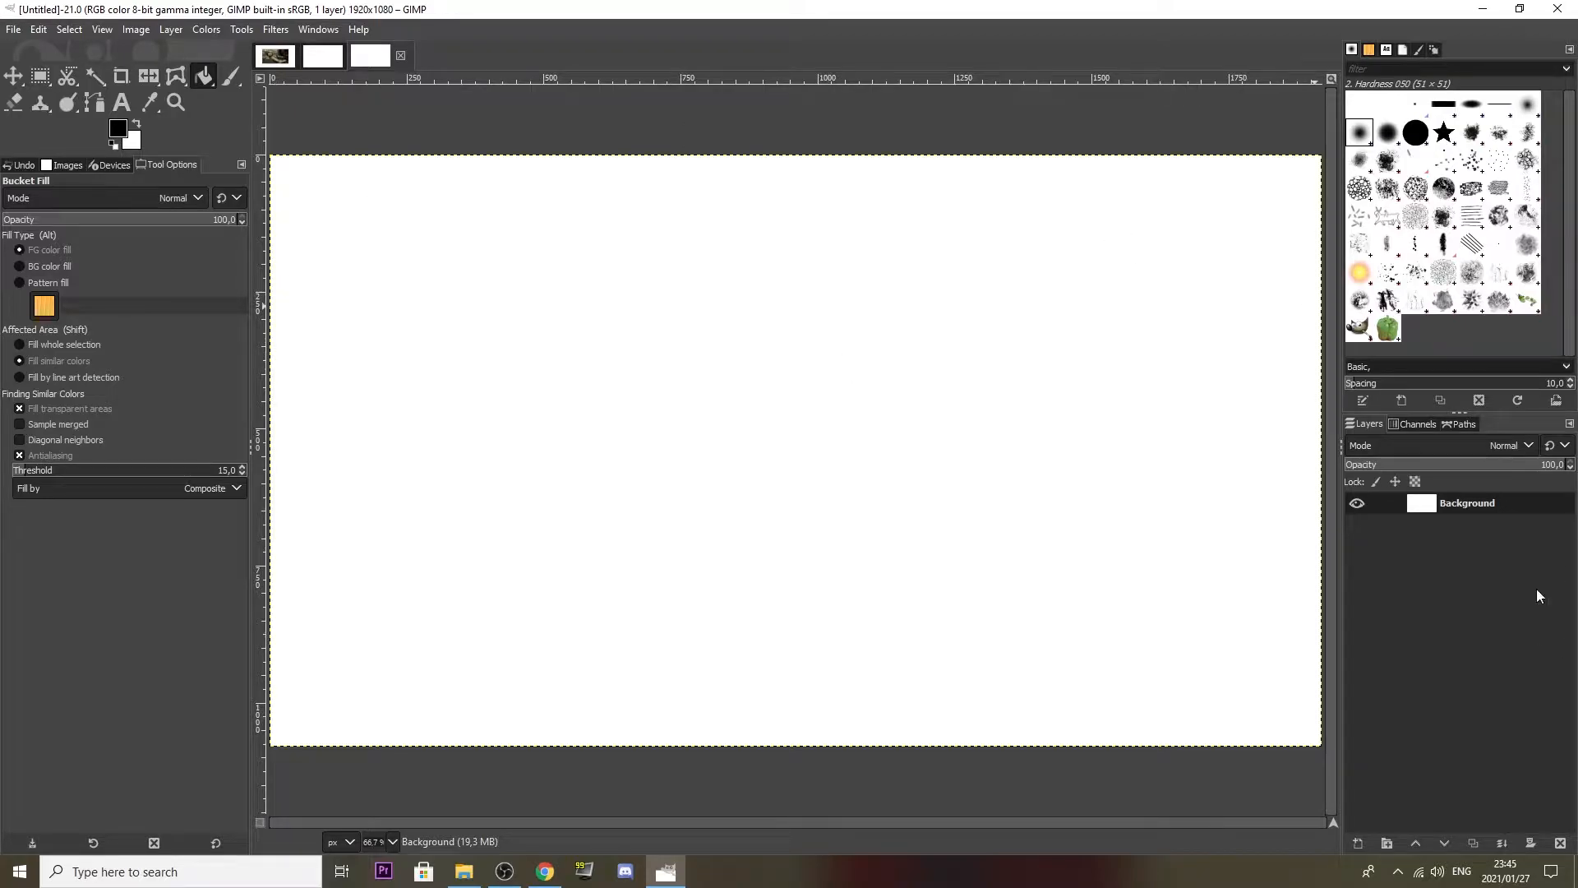
{"action": "left_click", "coordinate": [13, 30]}
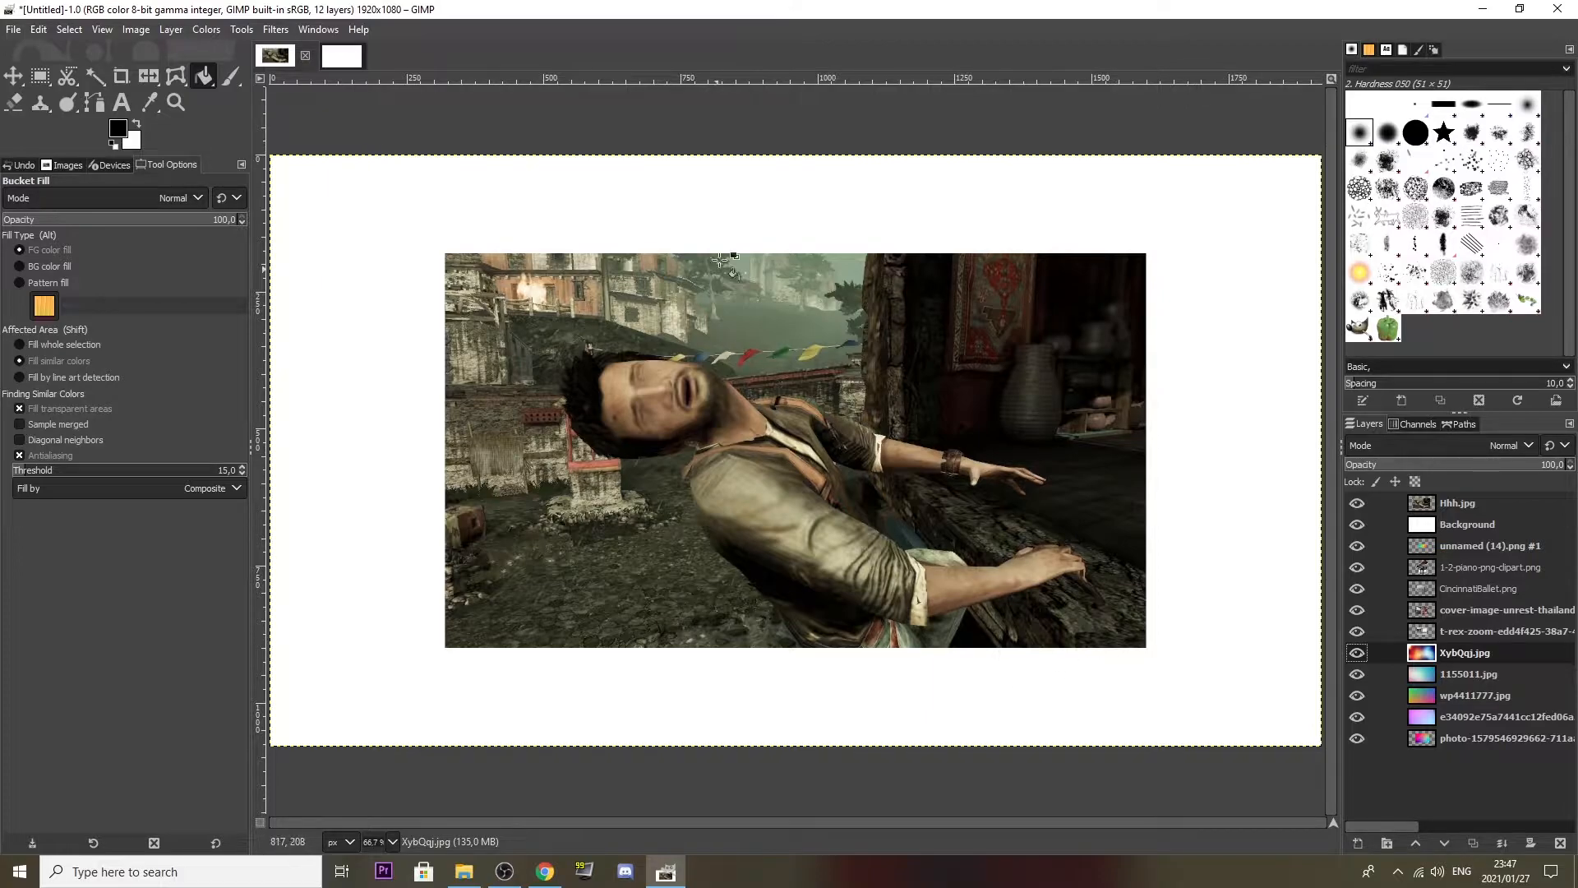
Examine the layer stack by selecting its layers one by one, from Hhh.jpg downward, finishing on XybQqj.jpg.
{"action": "left_click", "coordinate": [1455, 507]}
{"action": "left_click", "coordinate": [1460, 523]}
{"action": "left_click", "coordinate": [1471, 546]}
{"action": "left_click", "coordinate": [1477, 567]}
{"action": "left_click", "coordinate": [1482, 591]}
{"action": "left_click", "coordinate": [1474, 609]}
{"action": "left_click", "coordinate": [1452, 655]}
{"action": "left_click", "coordinate": [1453, 674]}
{"action": "left_click", "coordinate": [1452, 695]}
{"action": "left_click", "coordinate": [1453, 718]}
{"action": "left_click", "coordinate": [1452, 695]}
{"action": "left_click", "coordinate": [1453, 674]}
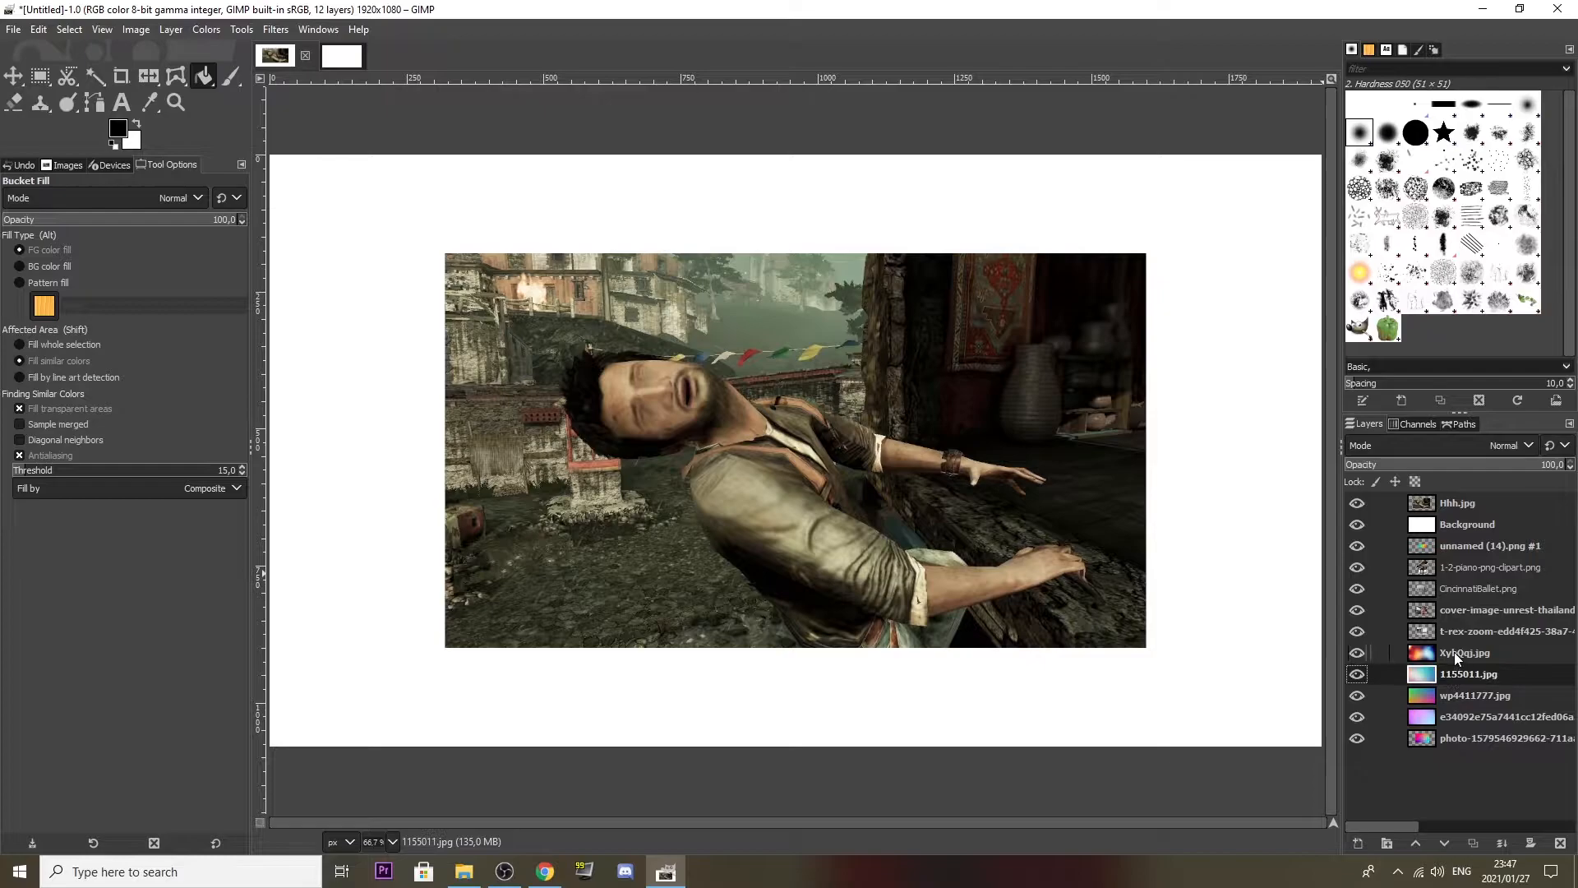
{"action": "left_click", "coordinate": [1455, 656]}
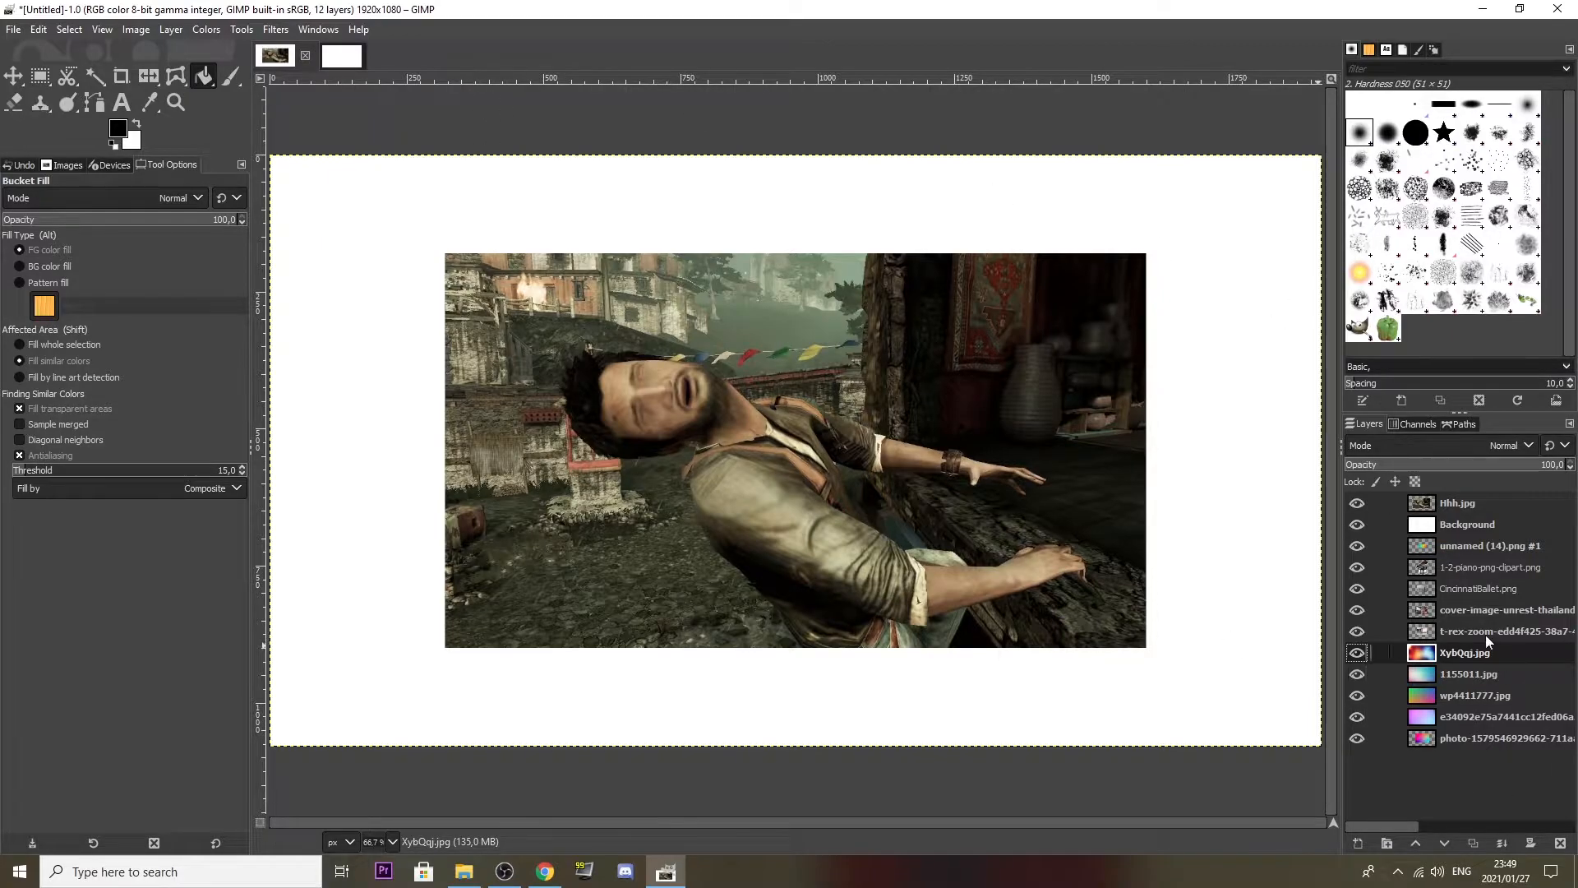
Raise the Background layer above the Hhh.jpg layer and inspect the options available for it.
{"action": "mouse_move", "coordinate": [1448, 526]}
{"action": "left_mouse_down"}
{"action": "mouse_move", "coordinate": [1453, 538]}
{"action": "mouse_move", "coordinate": [1450, 499]}
{"action": "left_mouse_up"}
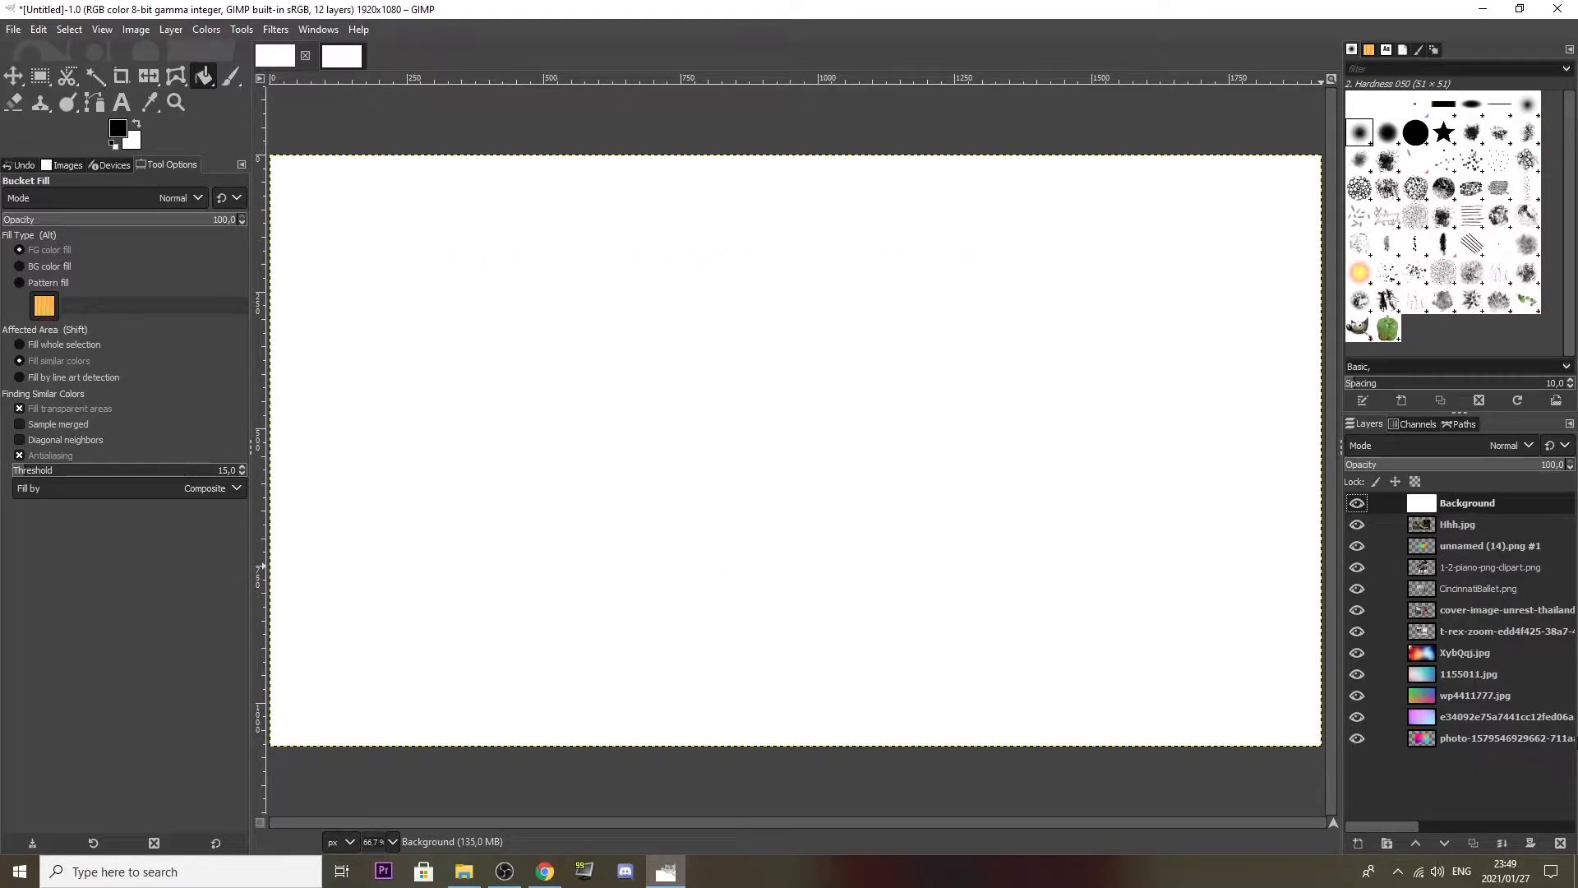
{"action": "right_click", "coordinate": [1456, 501]}
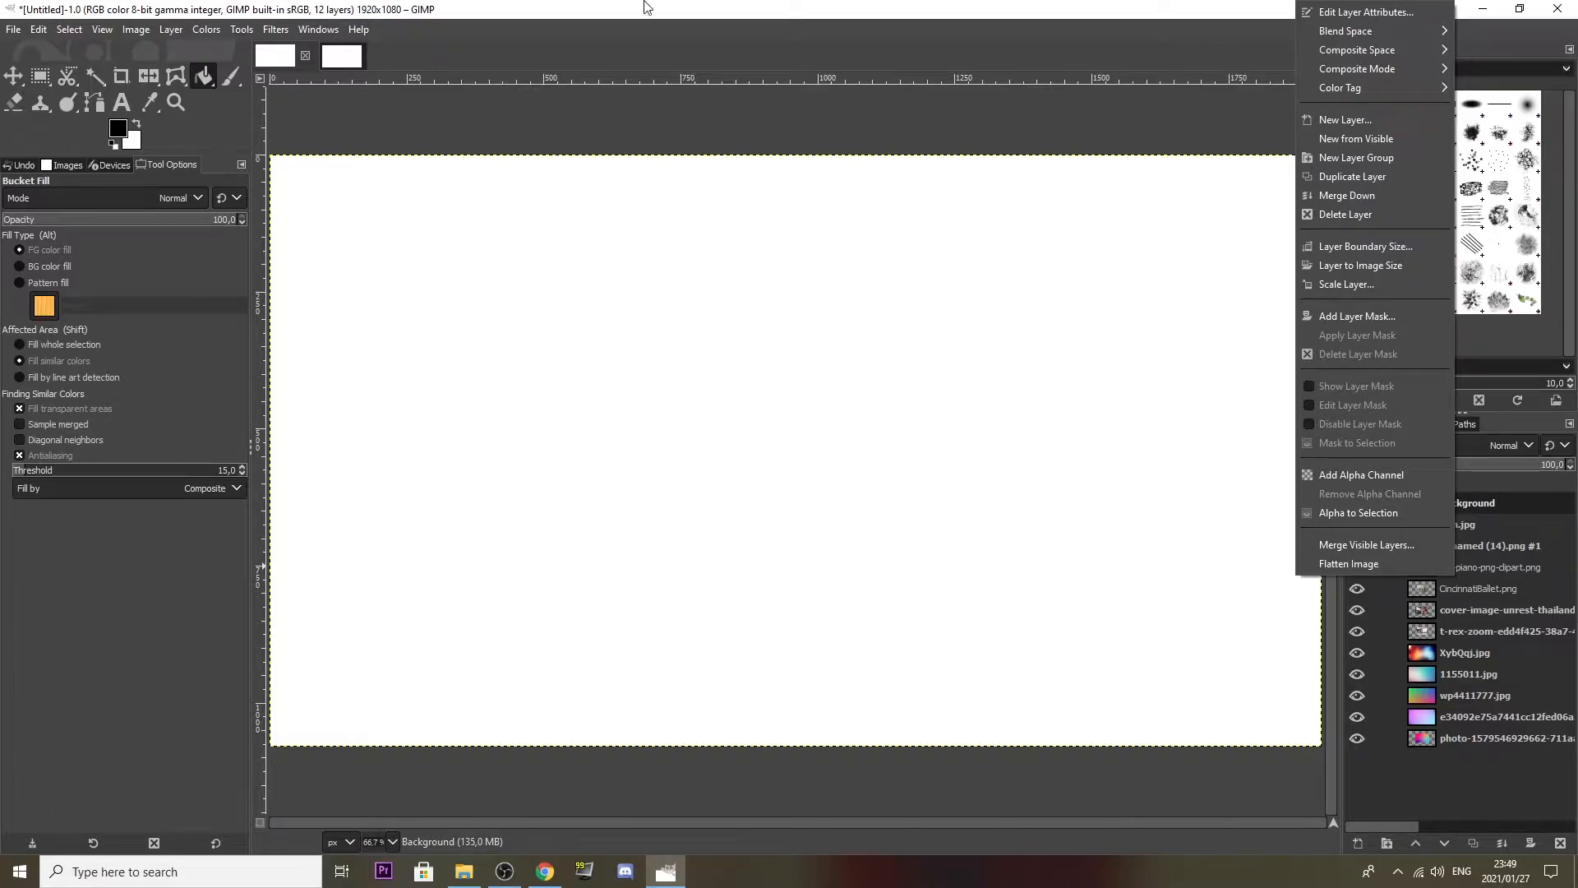
{"action": "left_click", "coordinate": [730, 8]}
Try shifting the Background layer with the Move tool and undo the shift.
{"action": "left_click", "coordinate": [18, 78]}
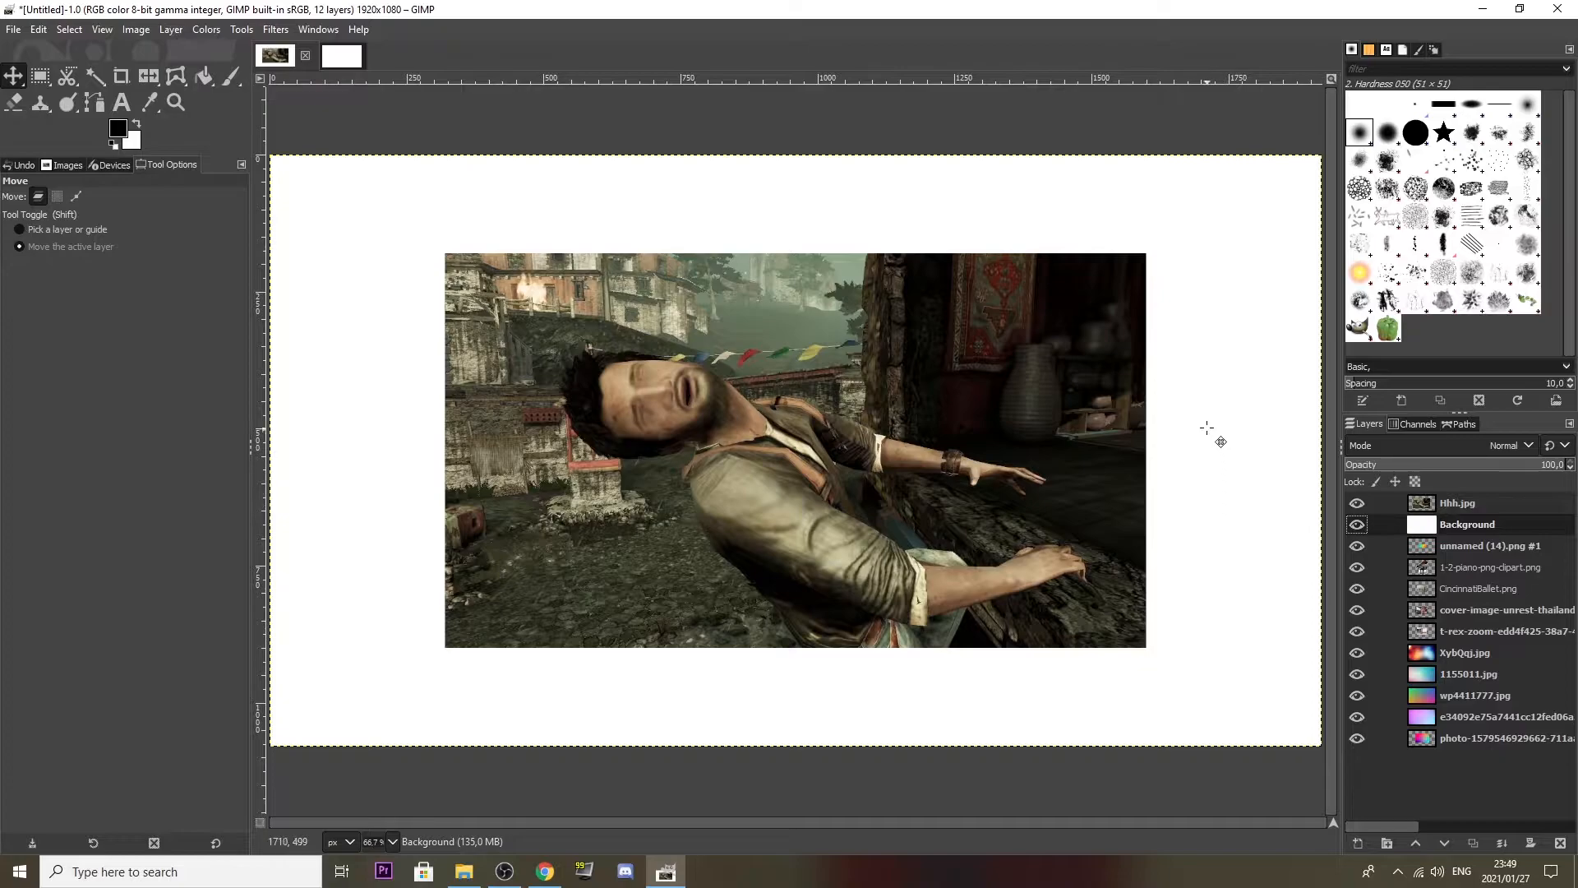
{"action": "left_click_drag", "start_coordinate": [674, 418], "coordinate": [808, 443]}
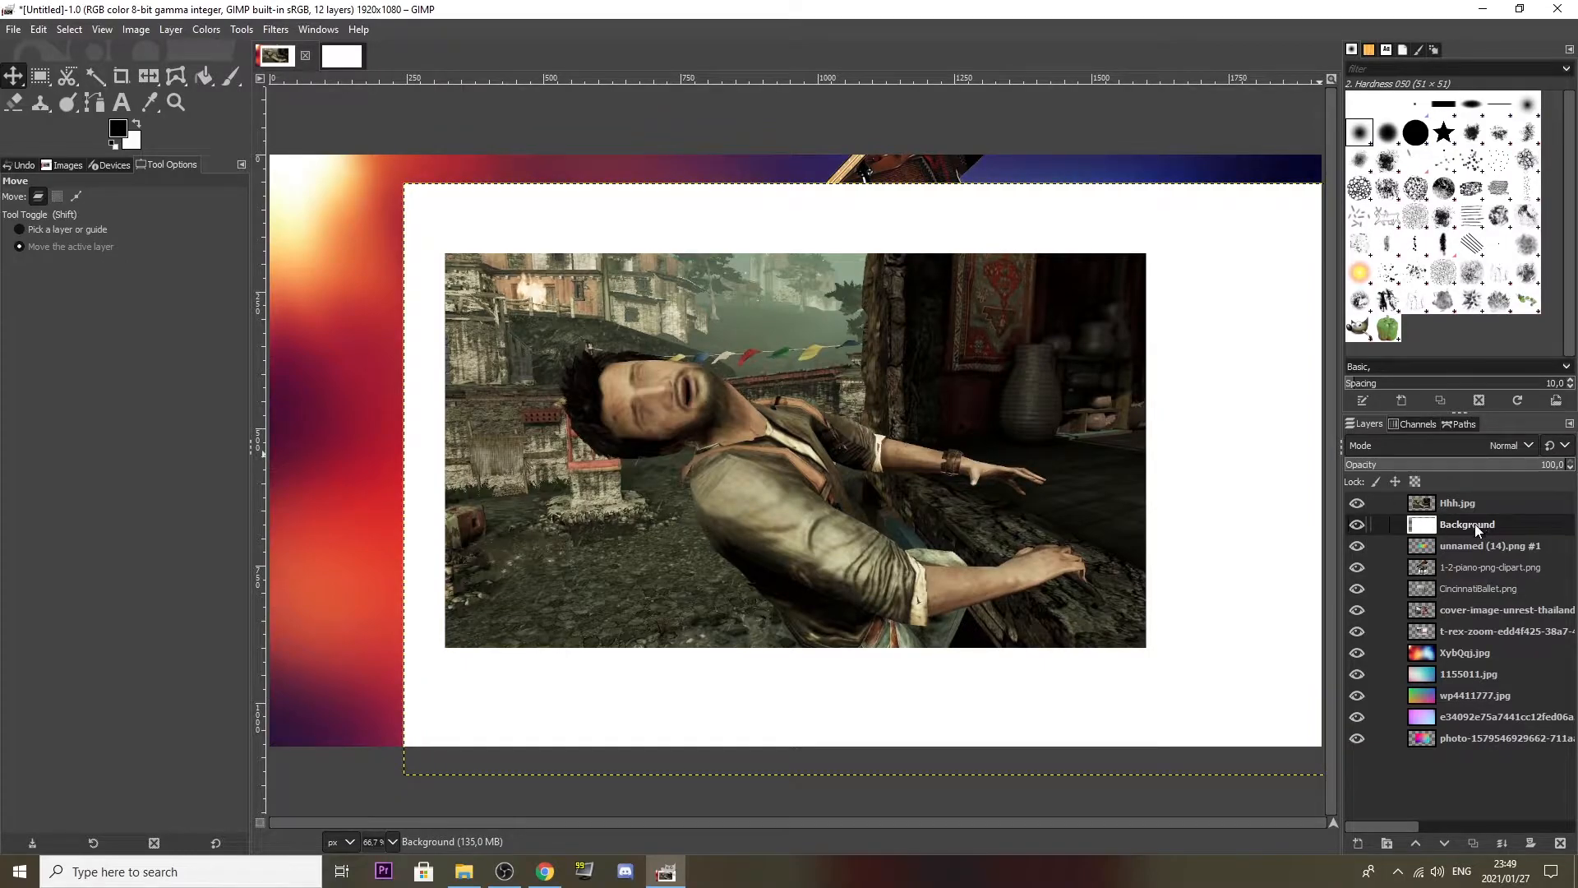
{"action": "key", "text": "ctrl+z"}
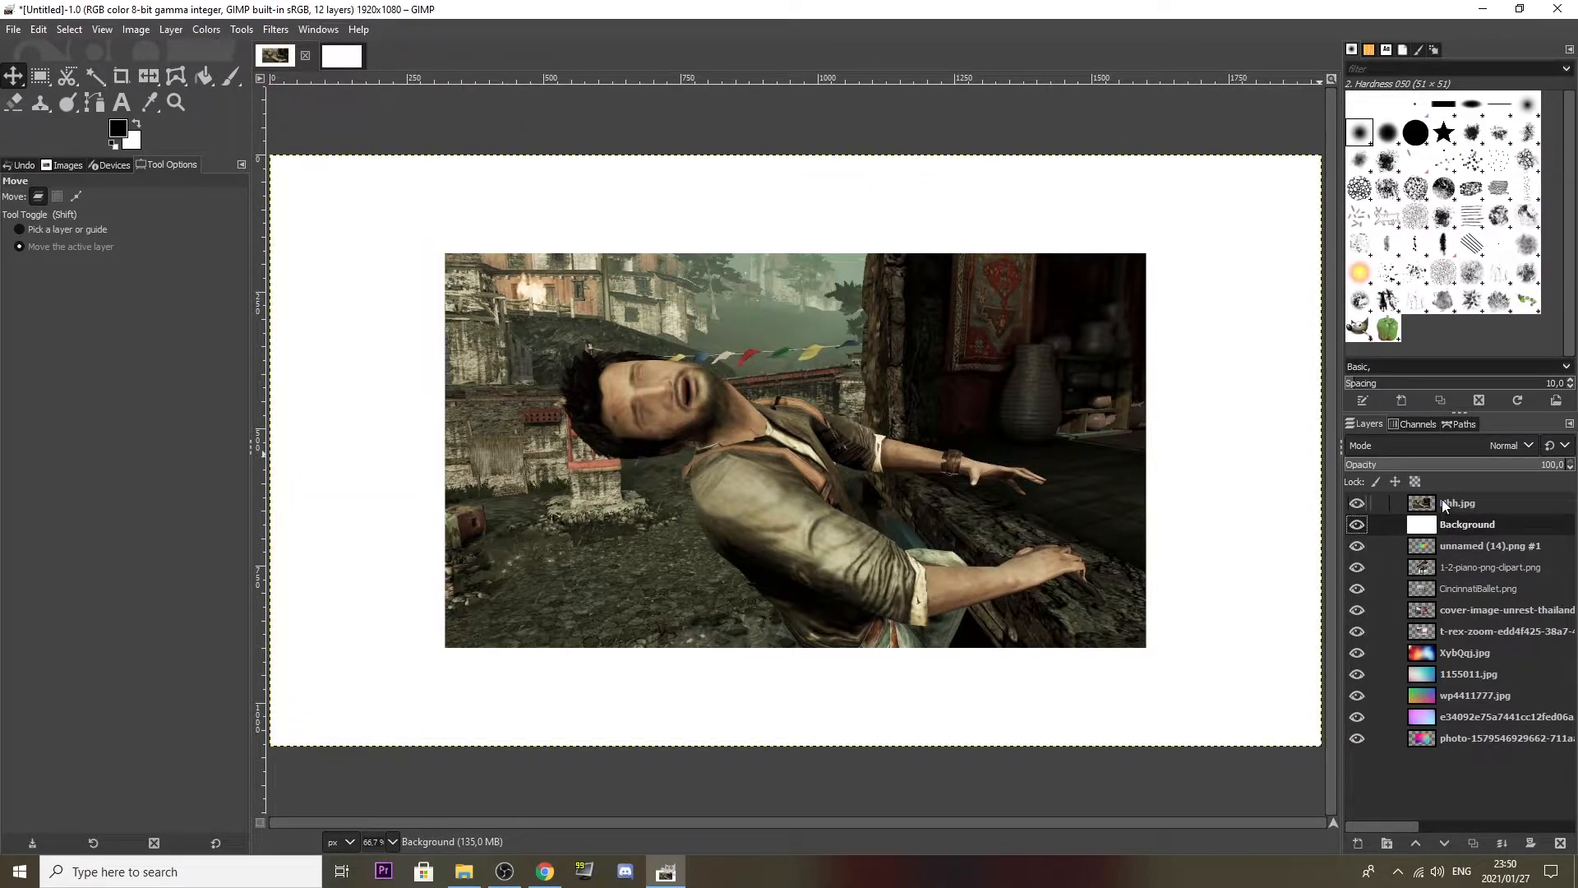
Try moving the Hhh.jpg layer toward the canvas's upper right, toggling undo and redo and ending with the move undone.
{"action": "left_click", "coordinate": [1444, 506]}
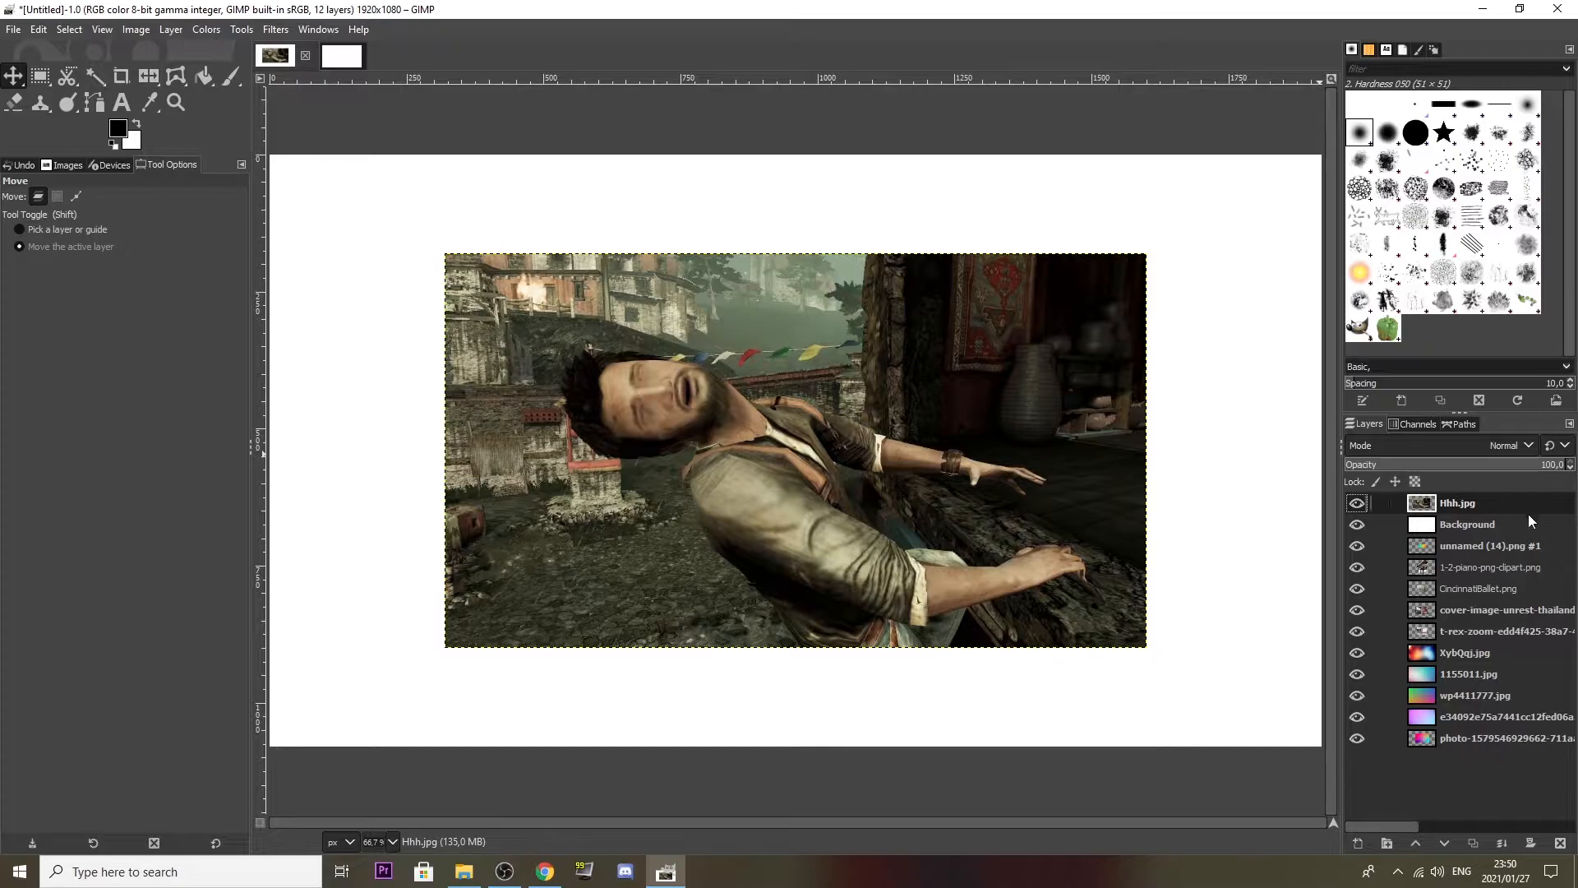
{"action": "mouse_move", "coordinate": [896, 496]}
{"action": "left_mouse_down"}
{"action": "mouse_move", "coordinate": [634, 404]}
{"action": "mouse_move", "coordinate": [716, 393]}
{"action": "mouse_move", "coordinate": [756, 403]}
{"action": "mouse_move", "coordinate": [602, 475]}
{"action": "mouse_move", "coordinate": [1208, 430]}
{"action": "mouse_move", "coordinate": [638, 380]}
{"action": "mouse_move", "coordinate": [1216, 443]}
{"action": "mouse_move", "coordinate": [1274, 493]}
{"action": "mouse_move", "coordinate": [784, 438]}
{"action": "mouse_move", "coordinate": [1193, 386]}
{"action": "left_mouse_up"}
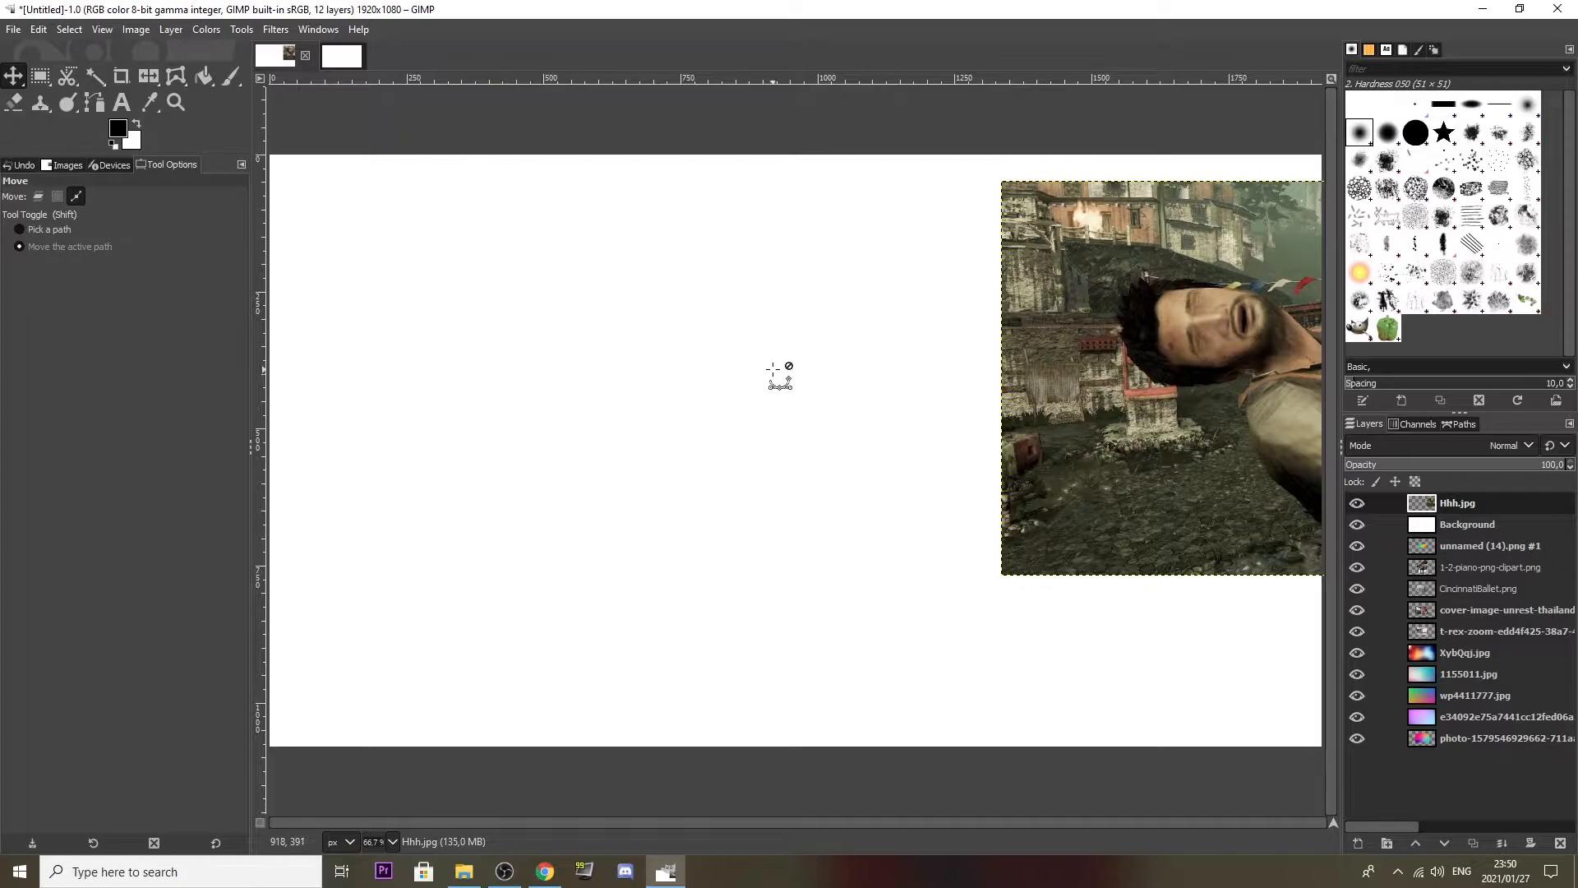
{"action": "key", "text": "ctrl+z"}
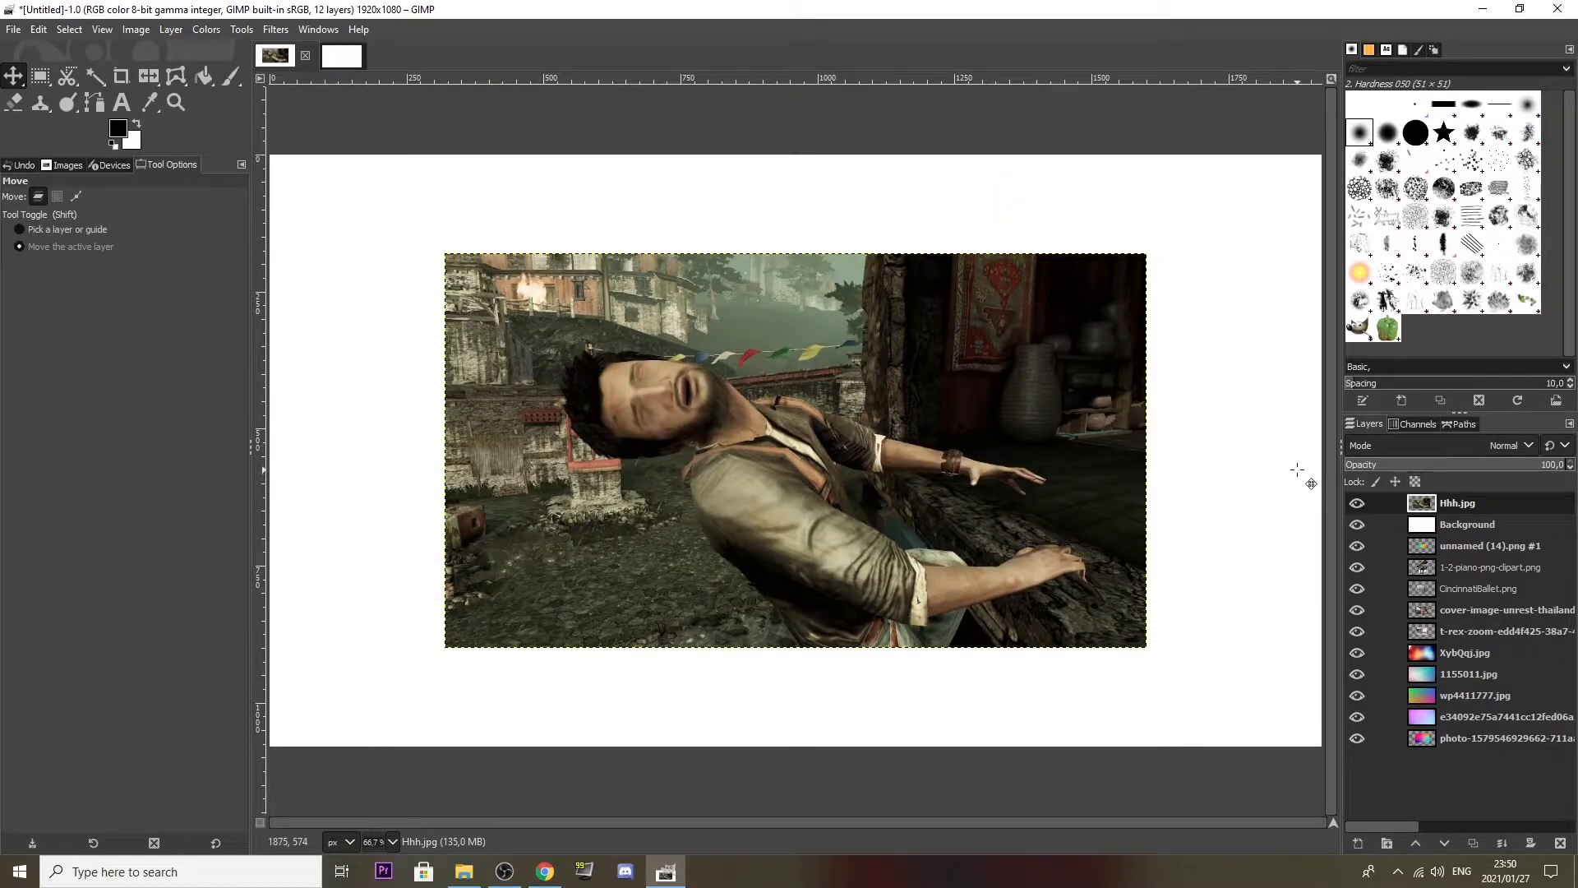
{"action": "key", "text": "ctrl+y"}
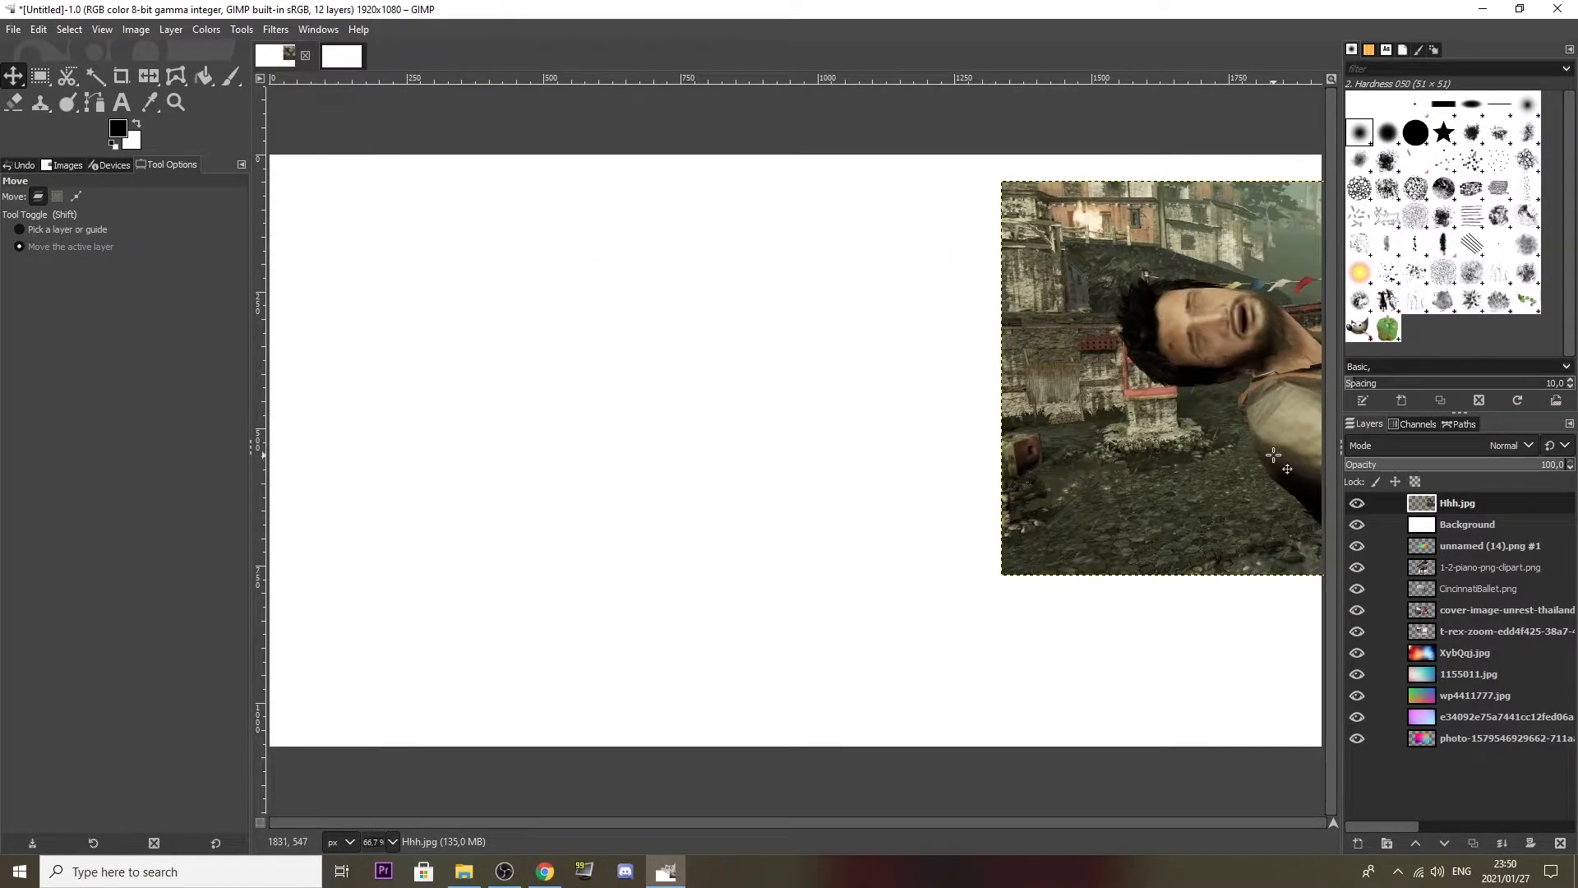
{"action": "key", "text": "ctrl+z"}
{"action": "key", "text": "ctrl+y"}
{"action": "key", "text": "ctrl+z"}
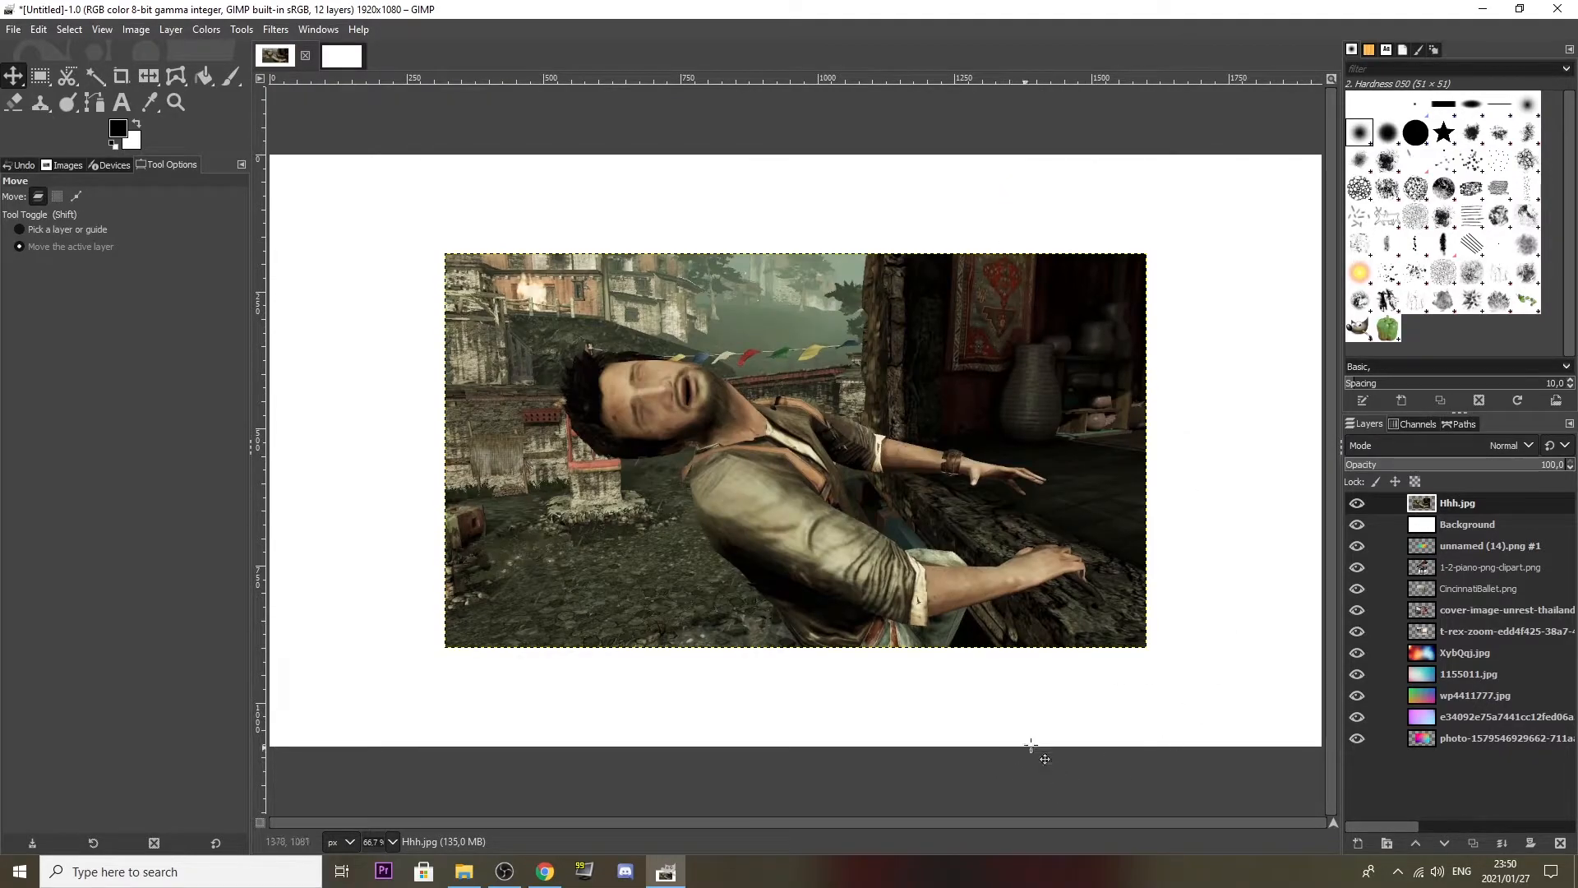
{"action": "left_click", "coordinate": [69, 78]}
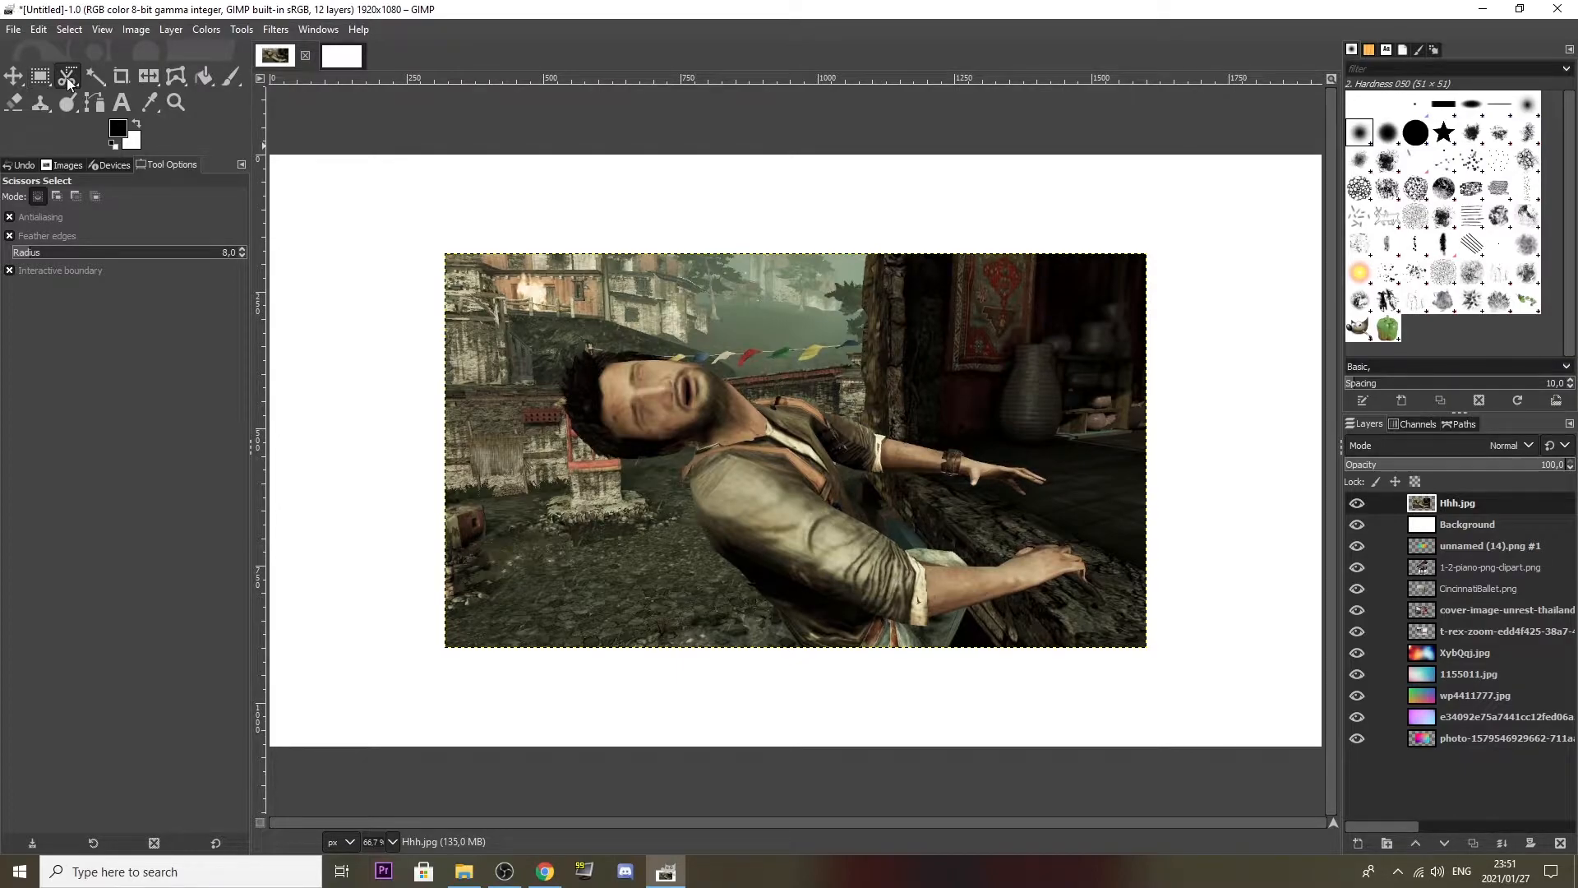
{"action": "left_click", "coordinate": [176, 102]}
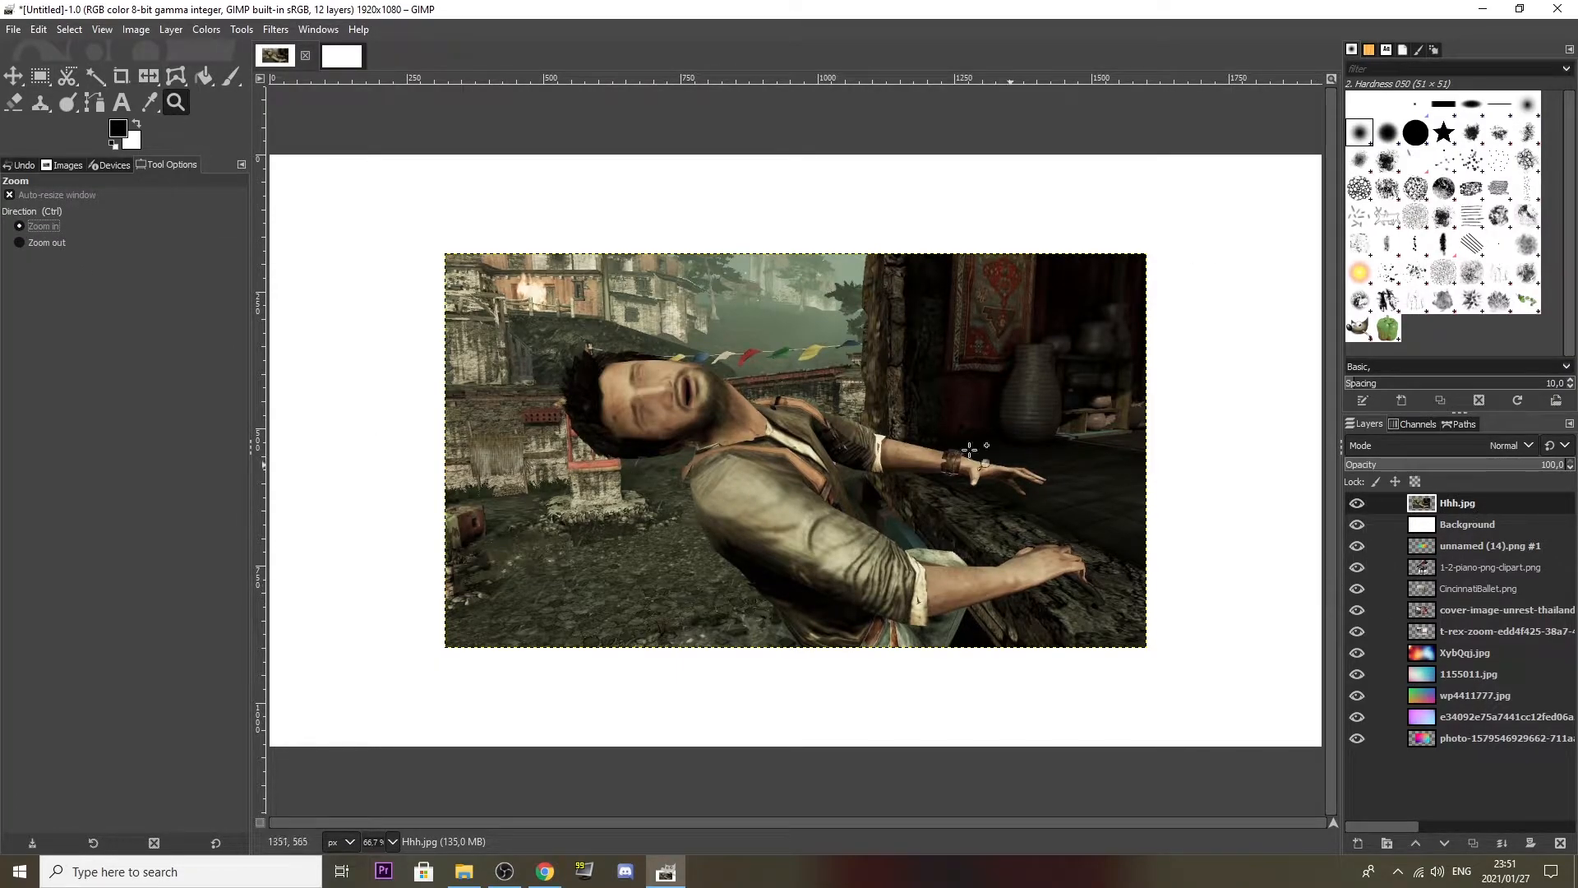
Scale the Hhh.jpg layer up proportionally with Unified Transform by a factor of about 1.06.
{"action": "left_click", "coordinate": [148, 76]}
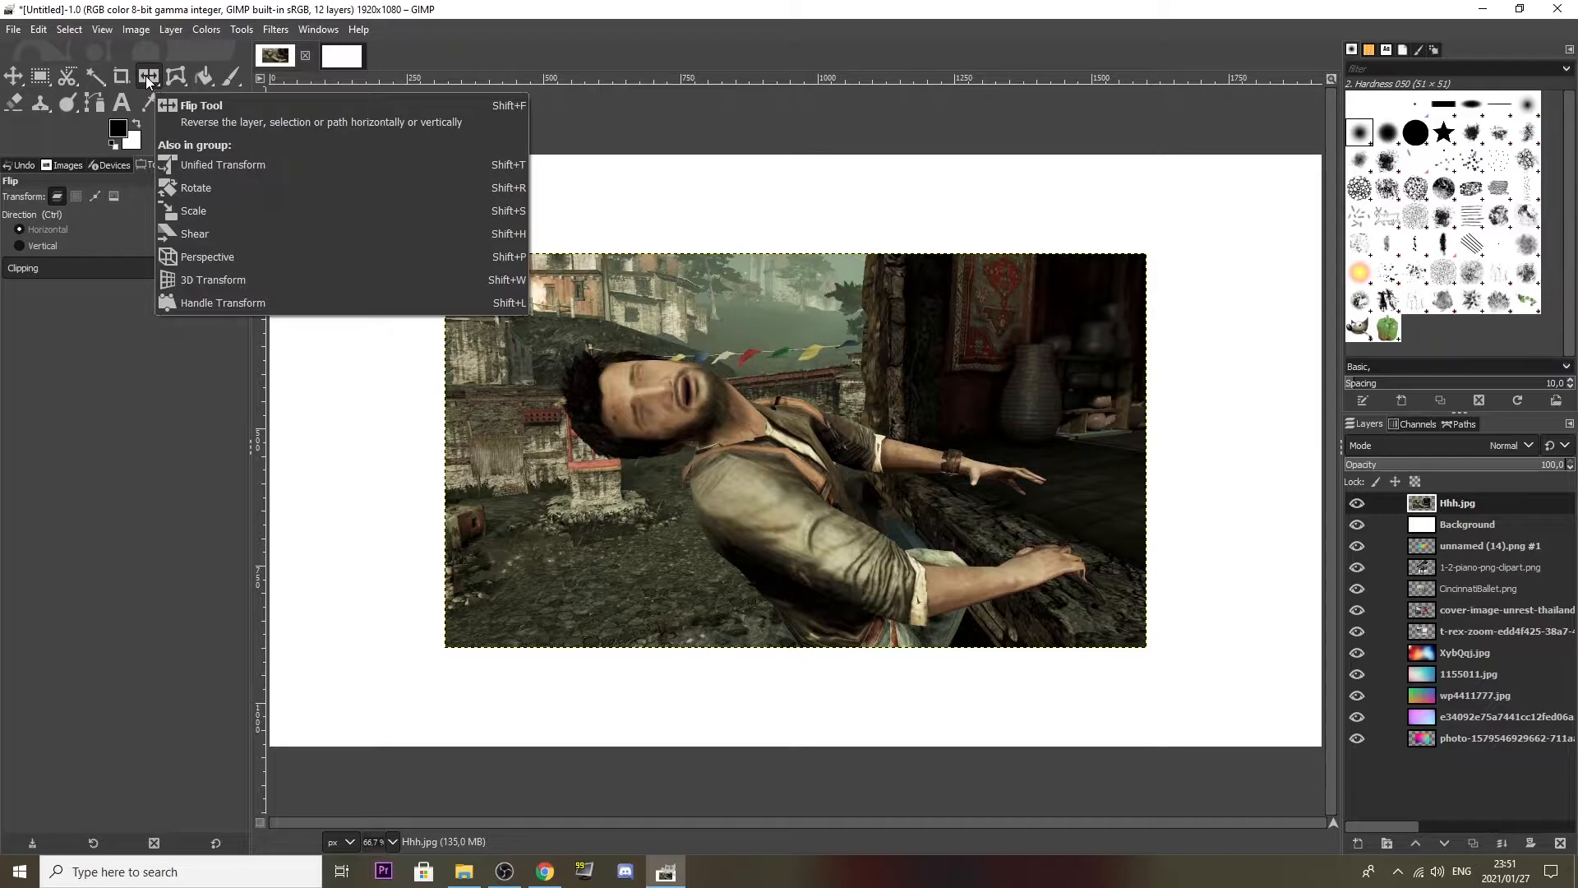
{"action": "key", "text": "shift+t"}
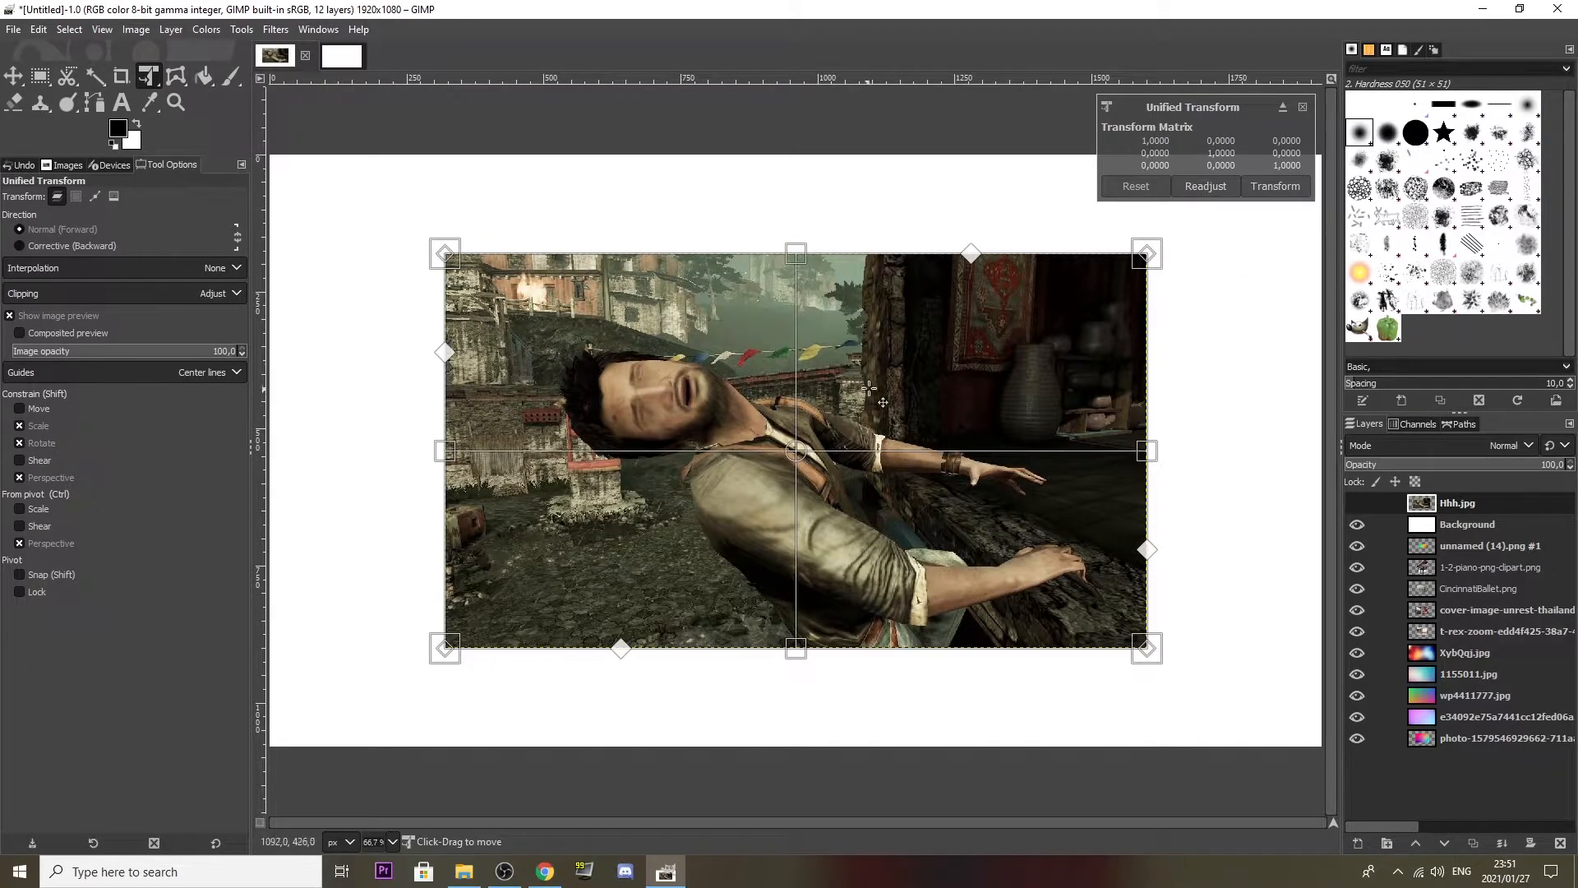
{"action": "mouse_move", "coordinate": [795, 254]}
{"action": "left_mouse_down"}
{"action": "mouse_move", "coordinate": [796, 380]}
{"action": "mouse_move", "coordinate": [781, 215]}
{"action": "mouse_move", "coordinate": [783, 230]}
{"action": "left_mouse_up"}
Try stretching the Hhh.jpg layer upward with the scale constraint off, and turn the constraint back on.
{"action": "left_click", "coordinate": [19, 426]}
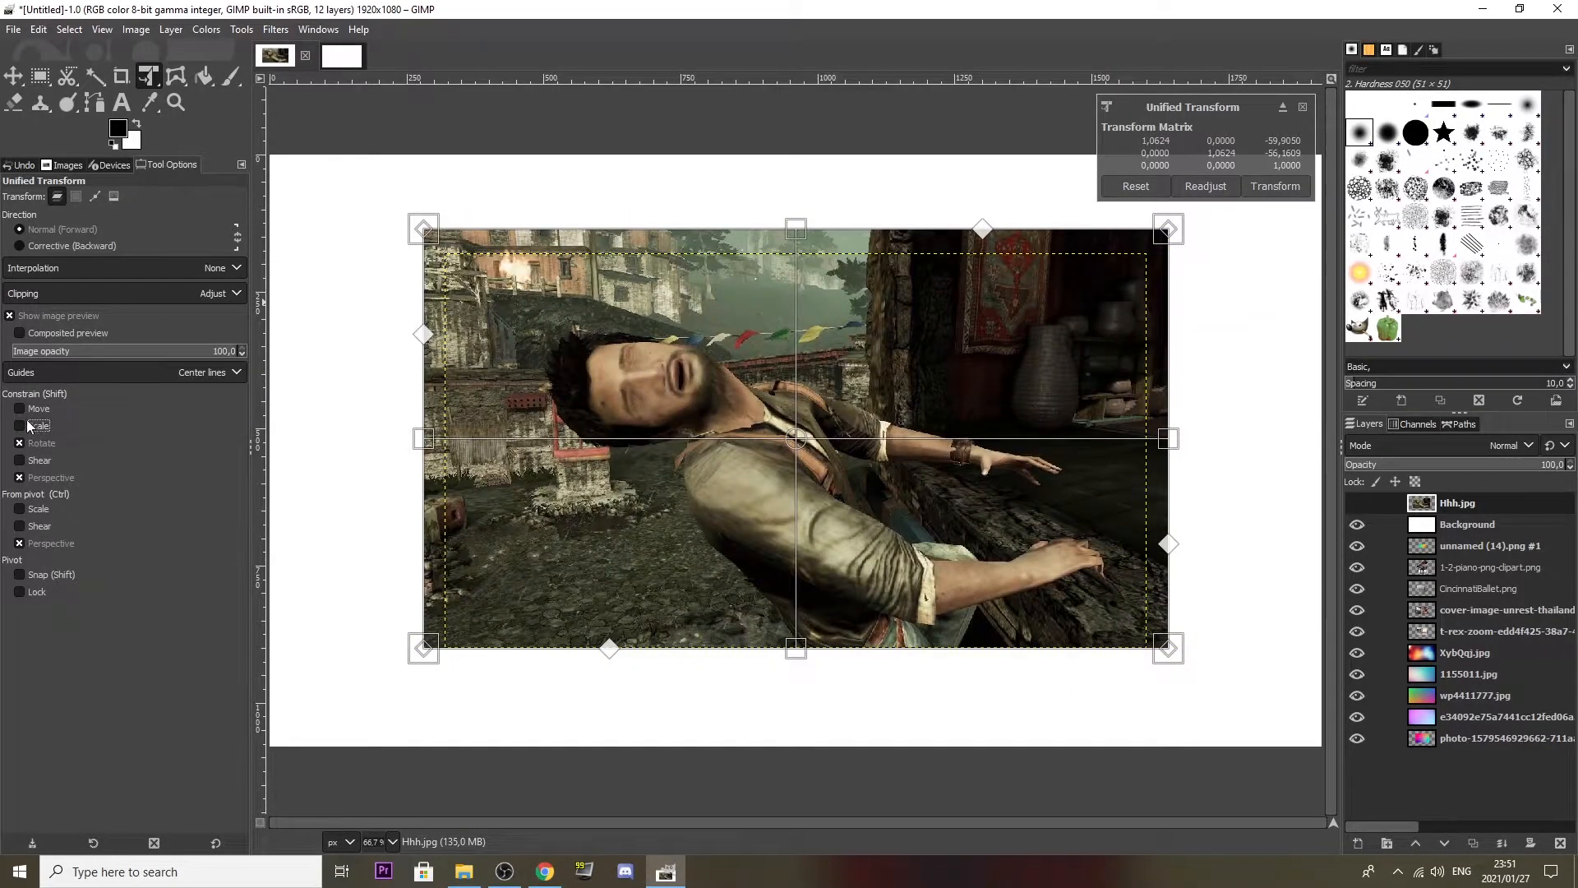
{"action": "mouse_move", "coordinate": [791, 230]}
{"action": "left_mouse_down"}
{"action": "mouse_move", "coordinate": [775, 529]}
{"action": "mouse_move", "coordinate": [802, 76]}
{"action": "mouse_move", "coordinate": [810, 293]}
{"action": "mouse_move", "coordinate": [808, 210]}
{"action": "left_mouse_up"}
{"action": "left_click", "coordinate": [19, 426]}
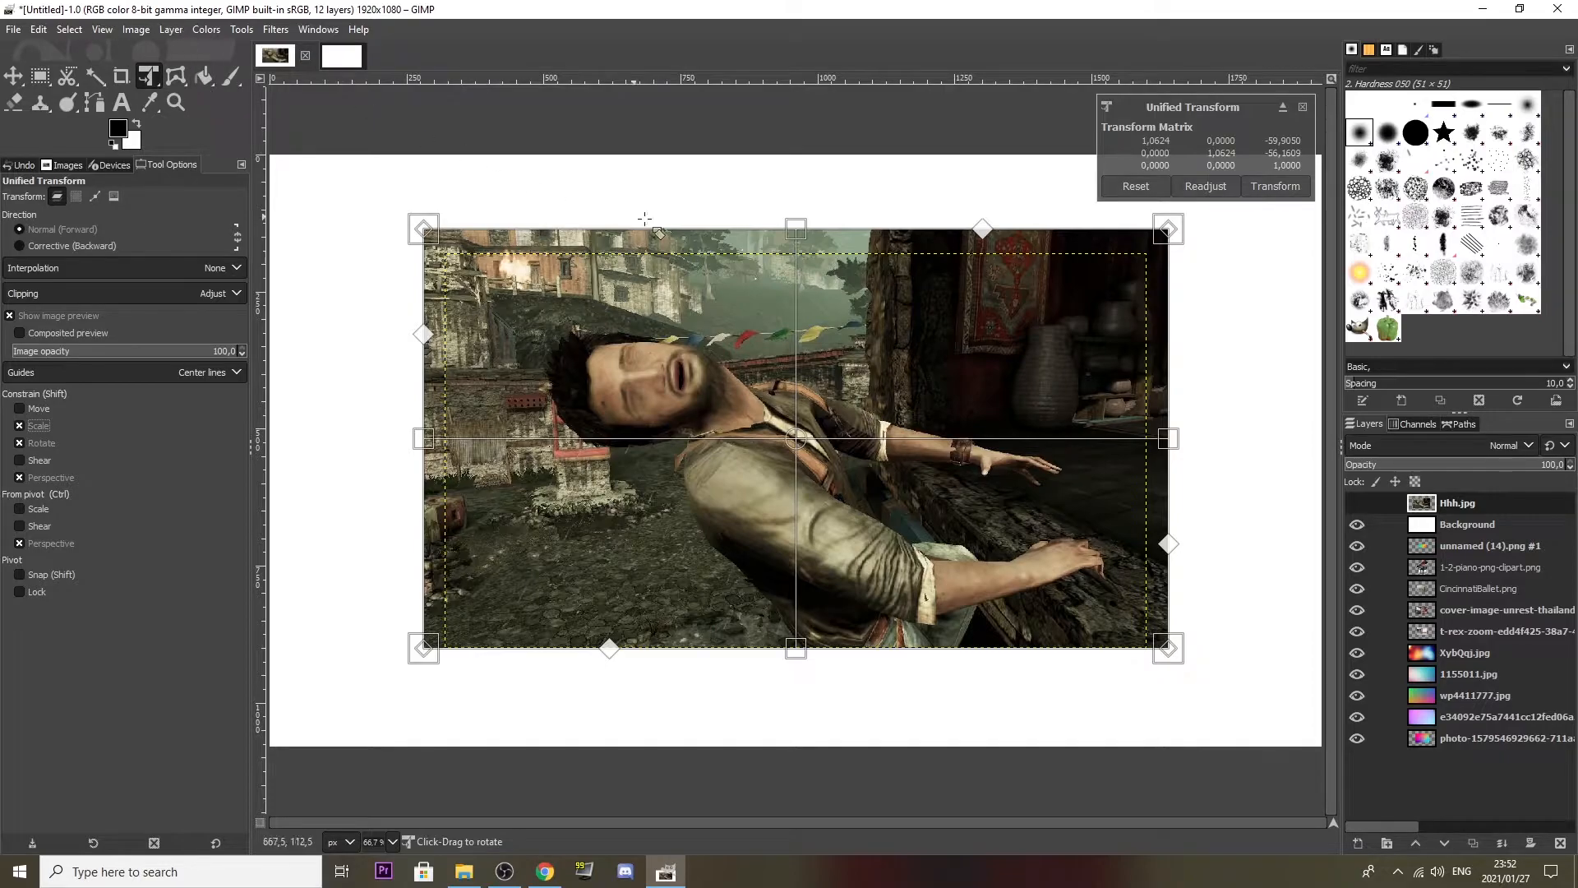
Enlarge the Hhh.jpg layer proportionally from its lower and upper edges until it covers the whole canvas.
{"action": "left_click_drag", "start_coordinate": [795, 649], "coordinate": [801, 774]}
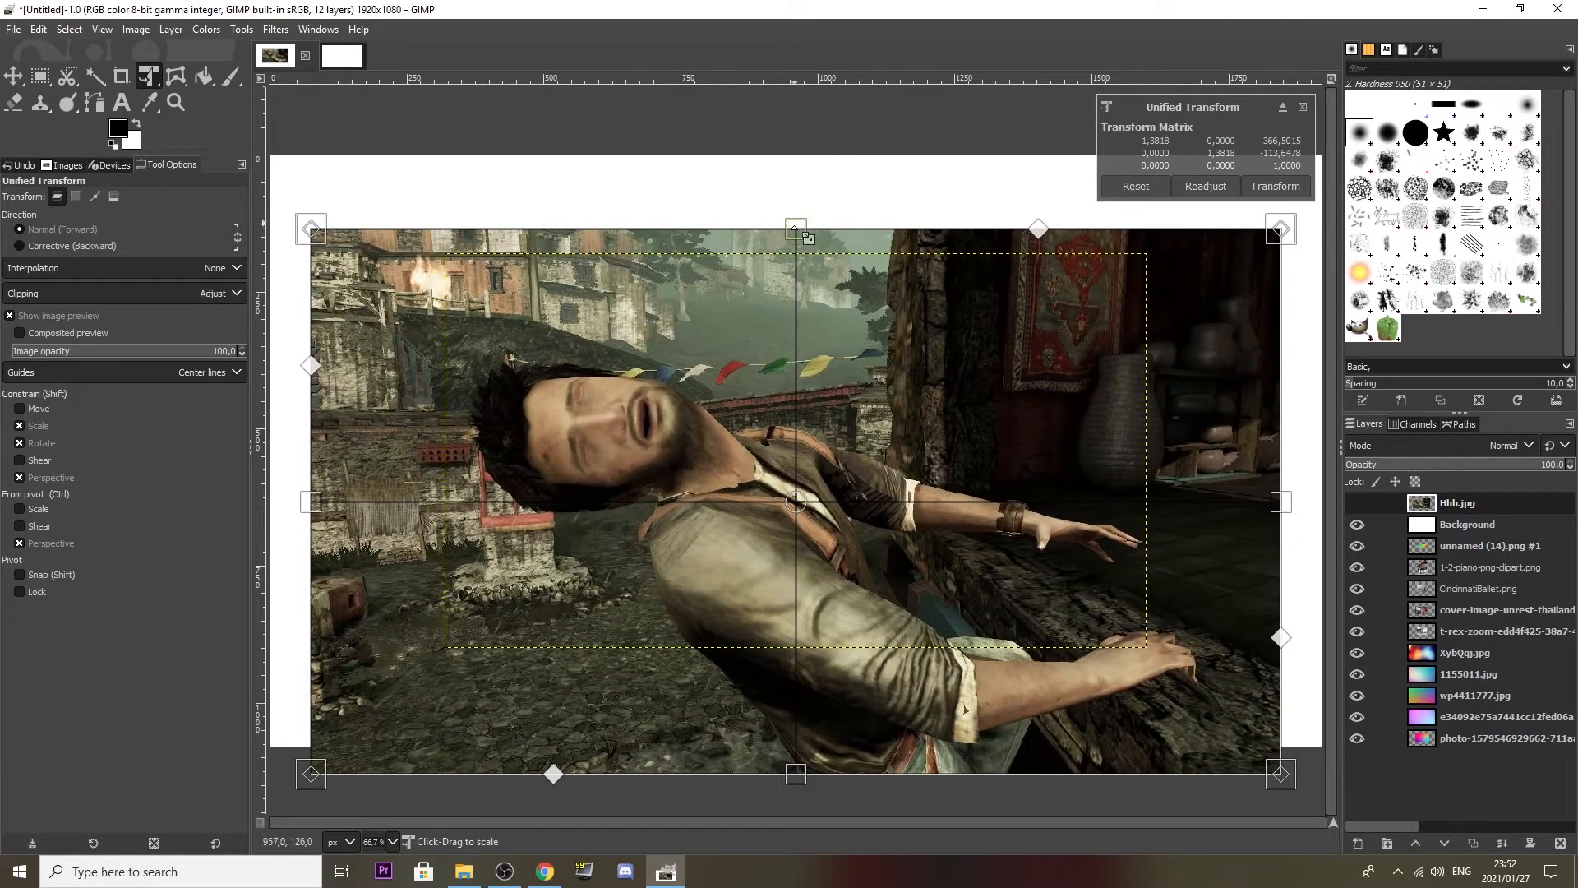
{"action": "left_click_drag", "start_coordinate": [806, 233], "coordinate": [805, 145]}
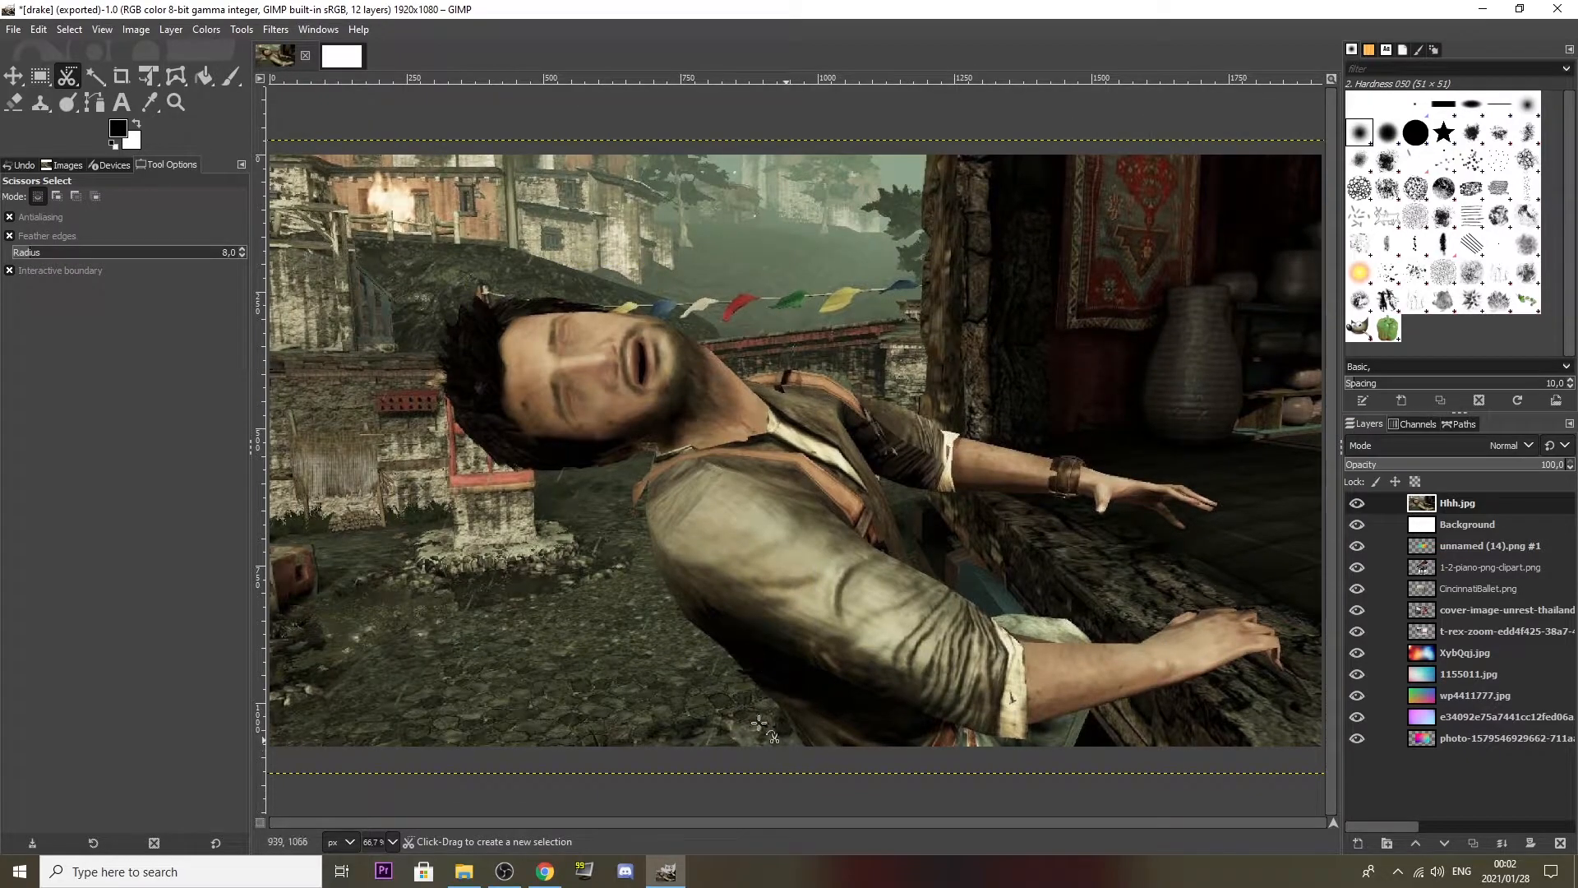
Try both directions of the Zoom tool and magnify the picture to 100% around the man's body.
{"action": "left_click", "coordinate": [175, 101]}
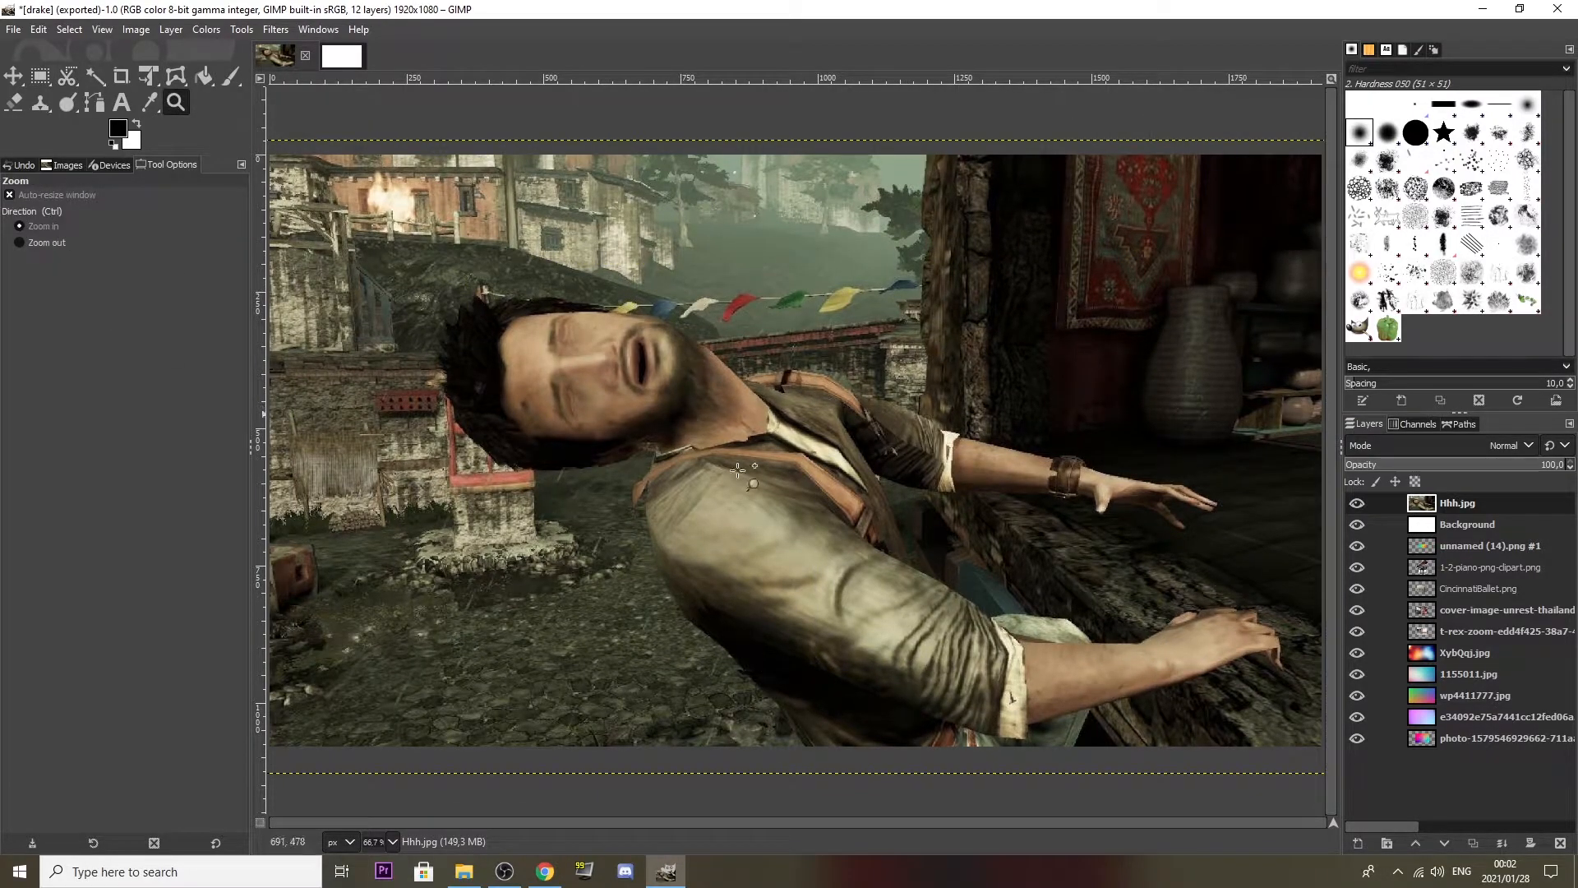
{"action": "left_click", "coordinate": [41, 242]}
{"action": "left_click", "coordinate": [39, 227]}
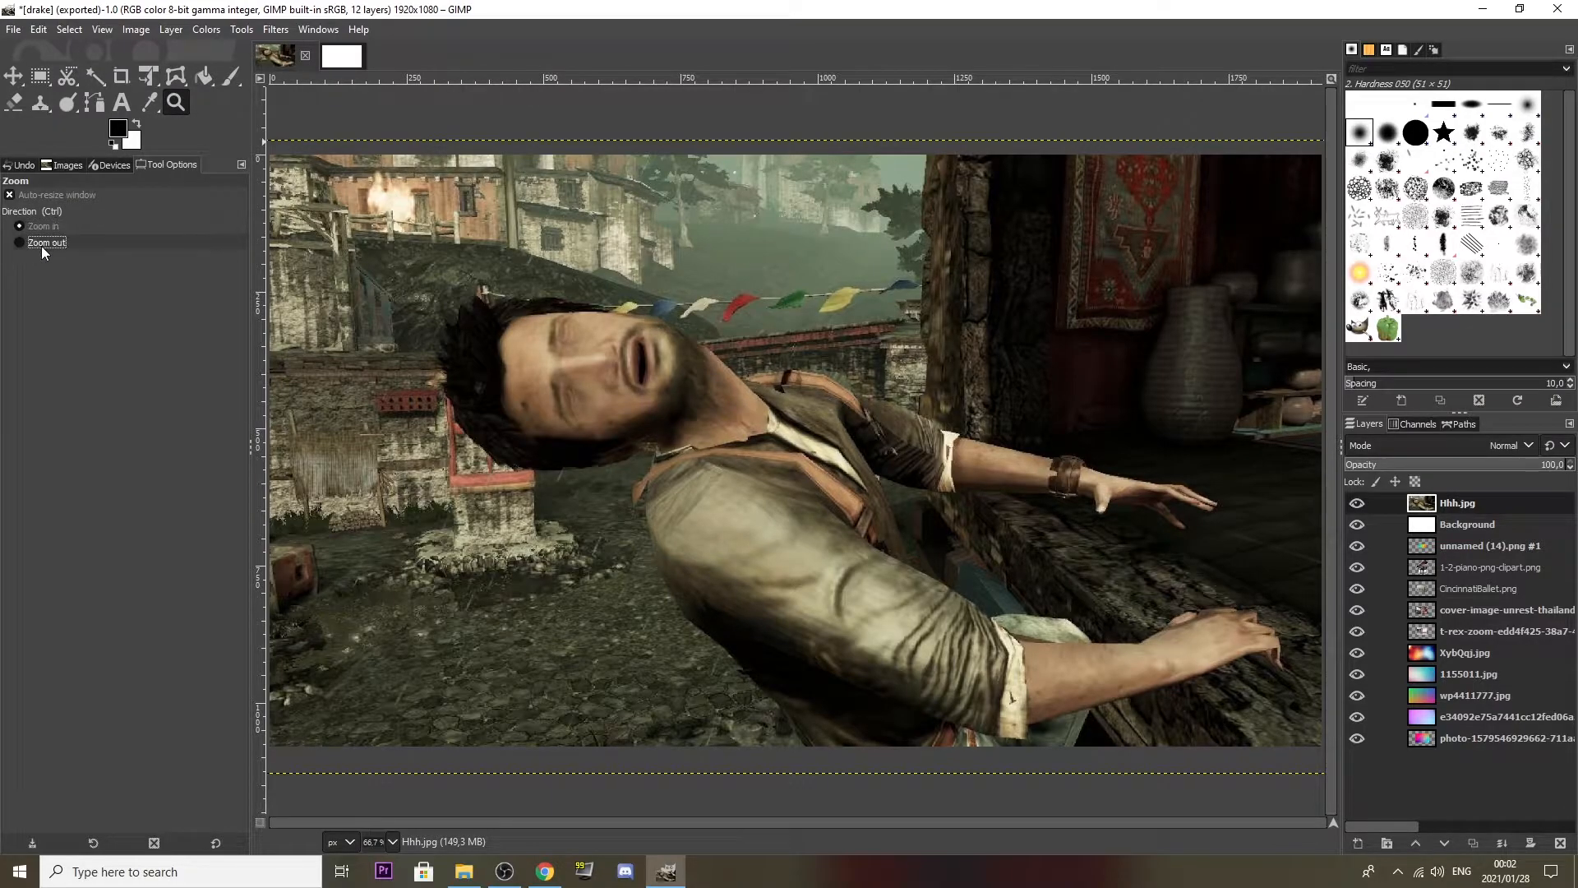
{"action": "left_click", "coordinate": [796, 741]}
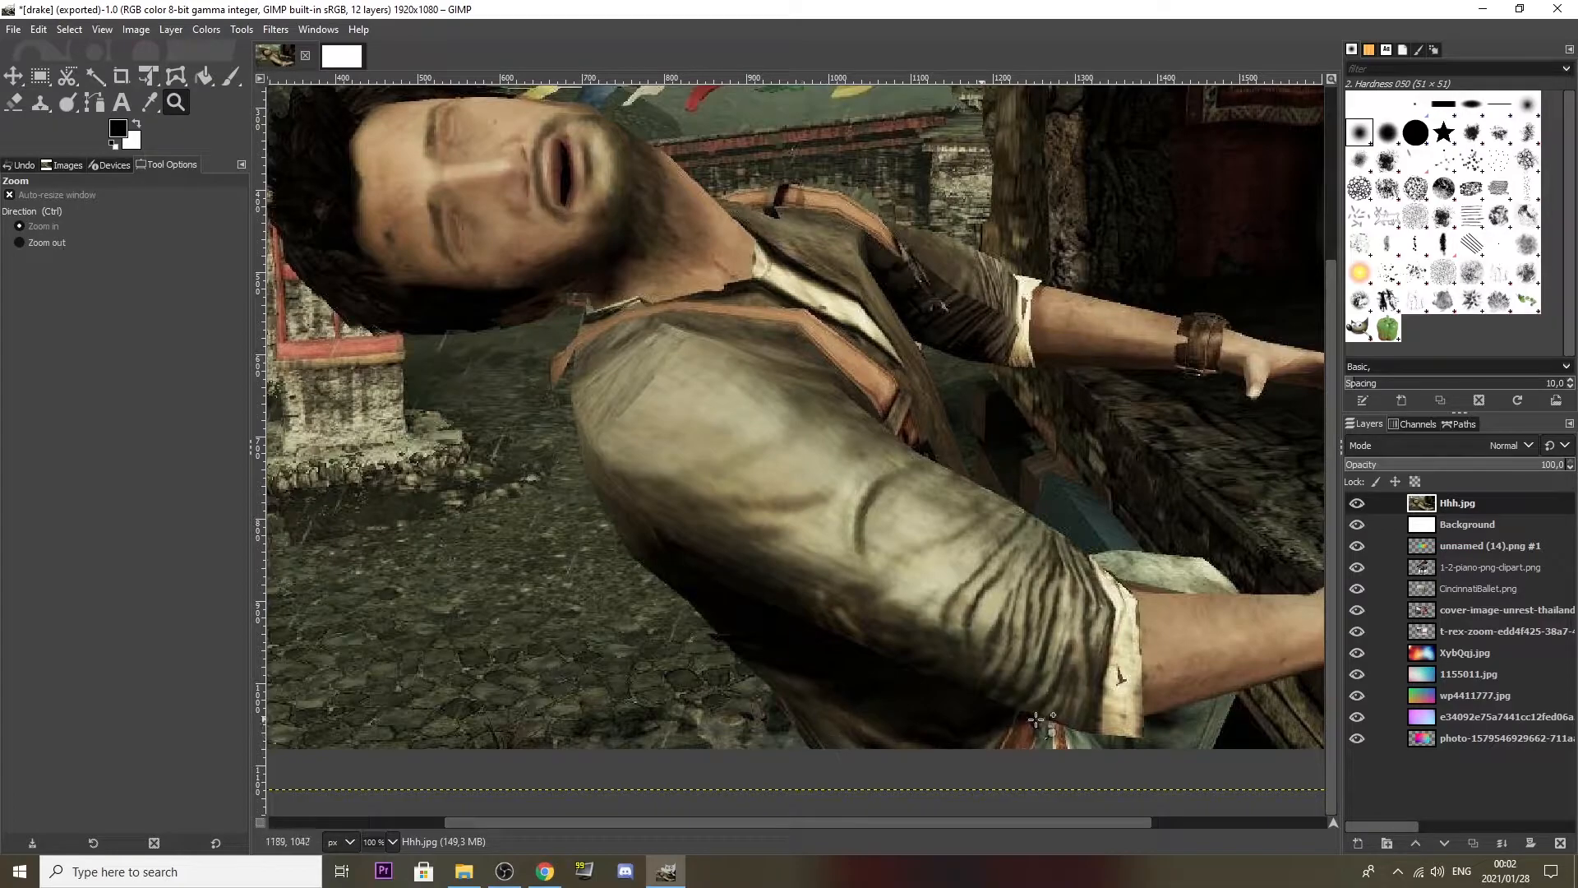
{"action": "left_click", "coordinate": [802, 737]}
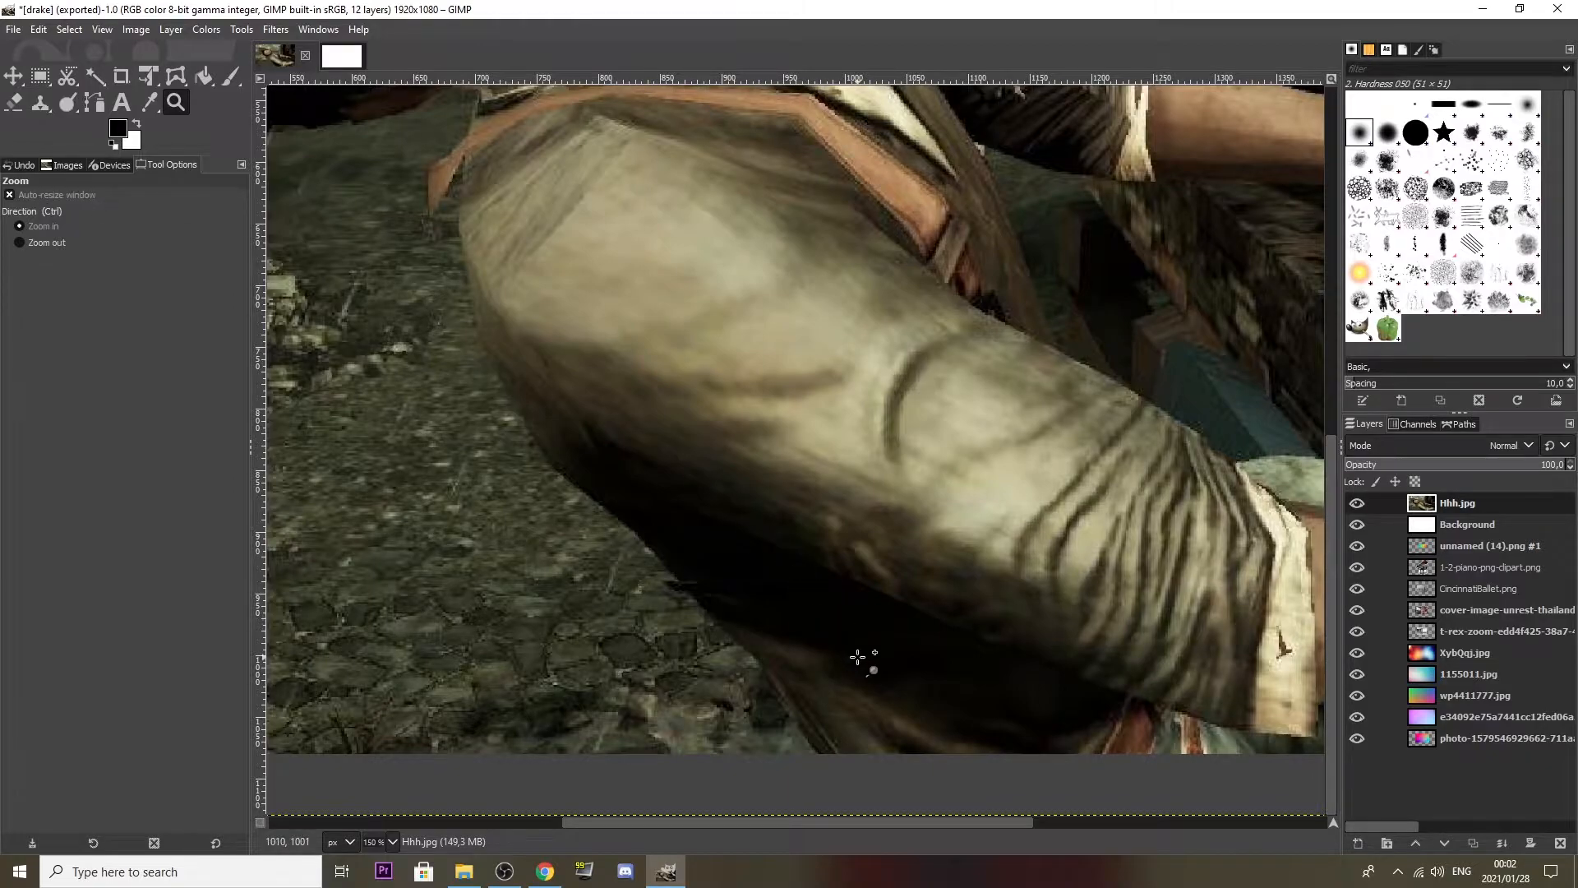
{"action": "left_click", "coordinate": [41, 242]}
{"action": "left_click", "coordinate": [876, 714]}
{"action": "scroll", "coordinate": [876, 714], "scroll_direction": "up", "scroll_amount": 2}
With Scissors Select, trace the man's back from the picture's lower edge up to his neck, adding points that fit the curve to his lower back.
{"action": "key", "text": "i"}
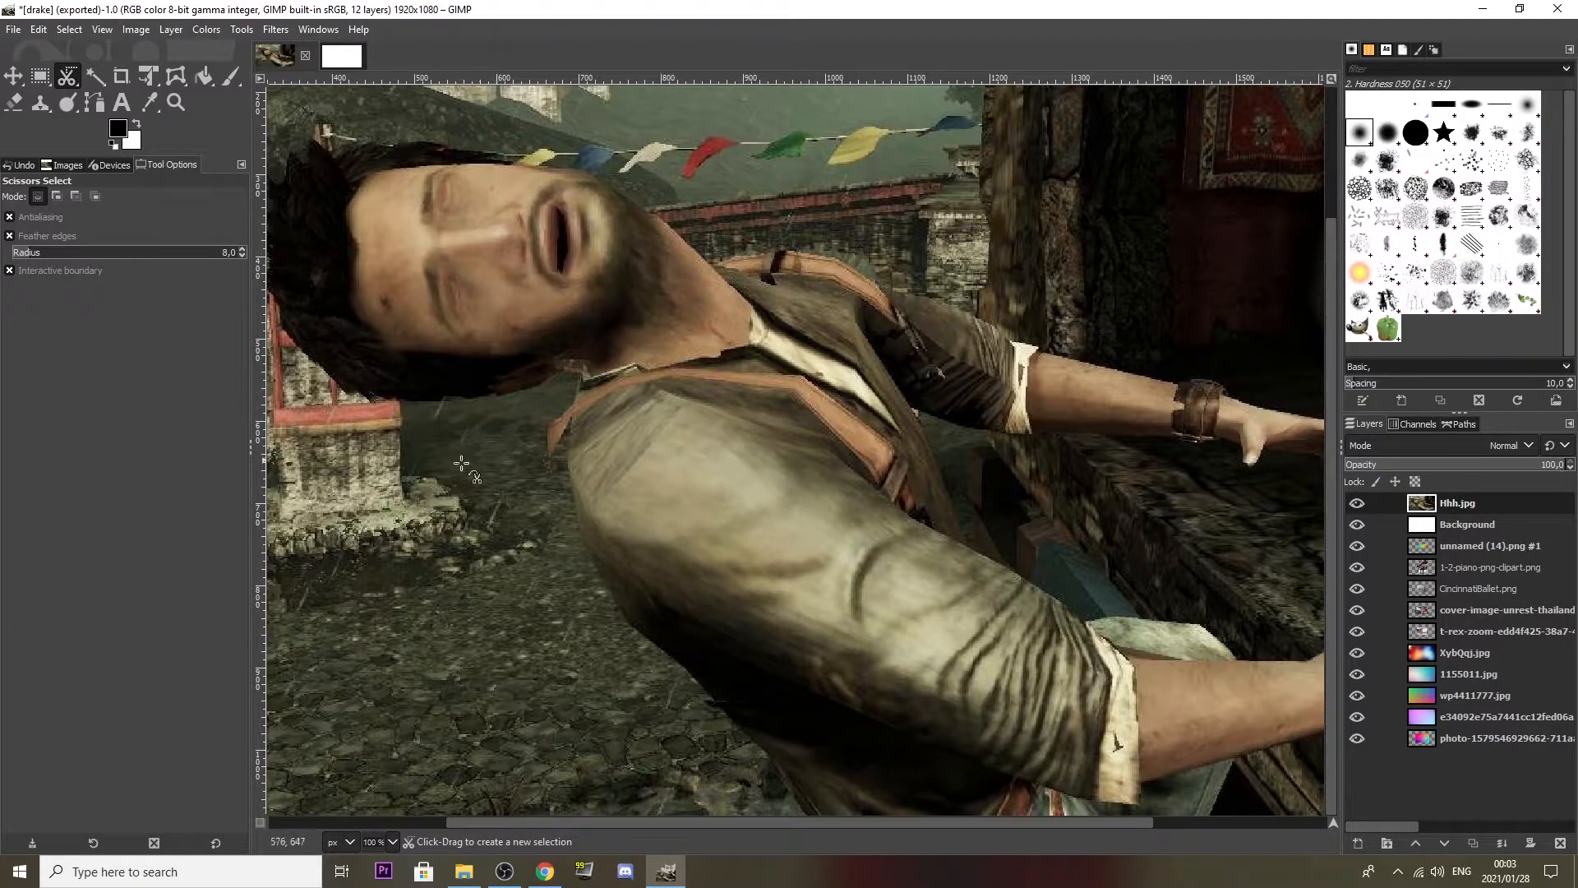
{"action": "left_click", "coordinate": [805, 813]}
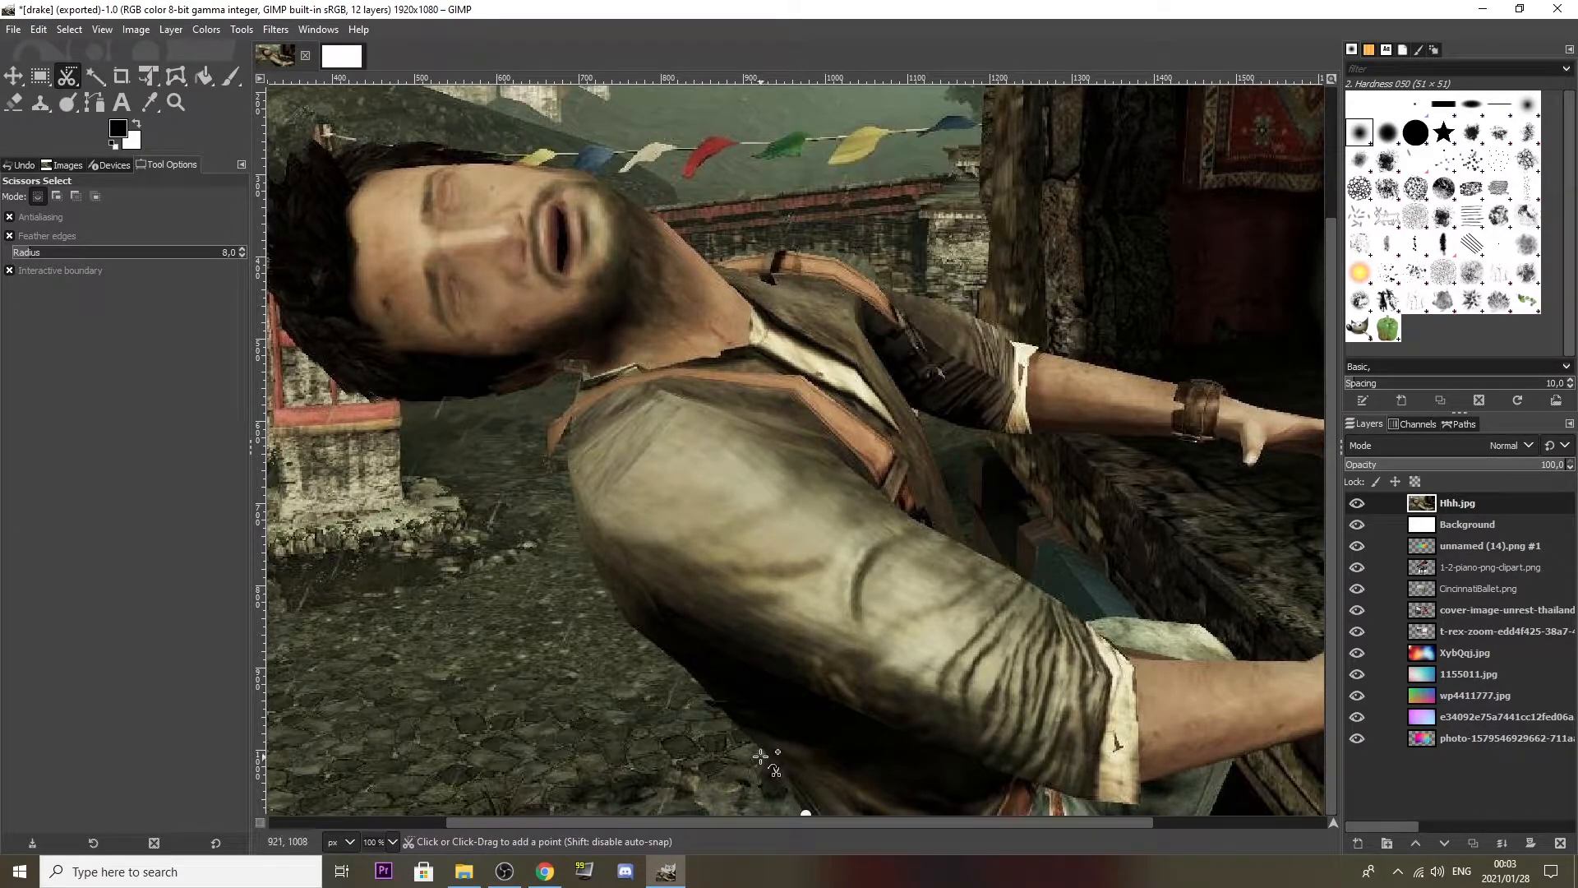
{"action": "left_click_drag", "start_coordinate": [760, 756], "coordinate": [558, 363]}
{"action": "left_click_drag", "start_coordinate": [578, 816], "coordinate": [732, 761]}
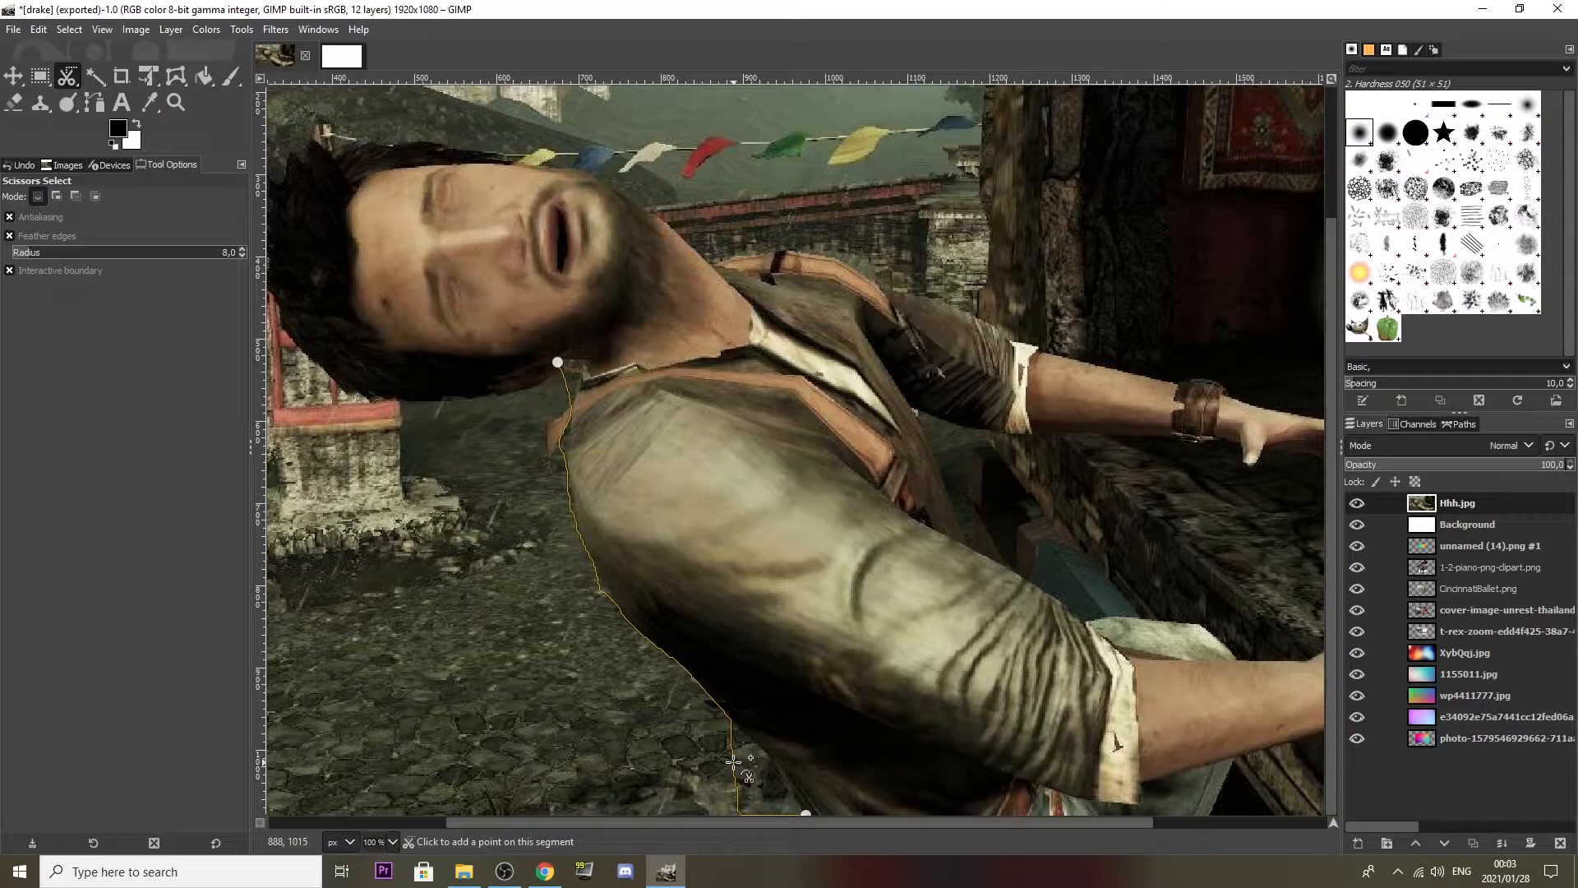
{"action": "left_click_drag", "start_coordinate": [732, 761], "coordinate": [733, 763]}
{"action": "left_click", "coordinate": [787, 787]}
{"action": "left_click_drag", "start_coordinate": [737, 763], "coordinate": [789, 783]}
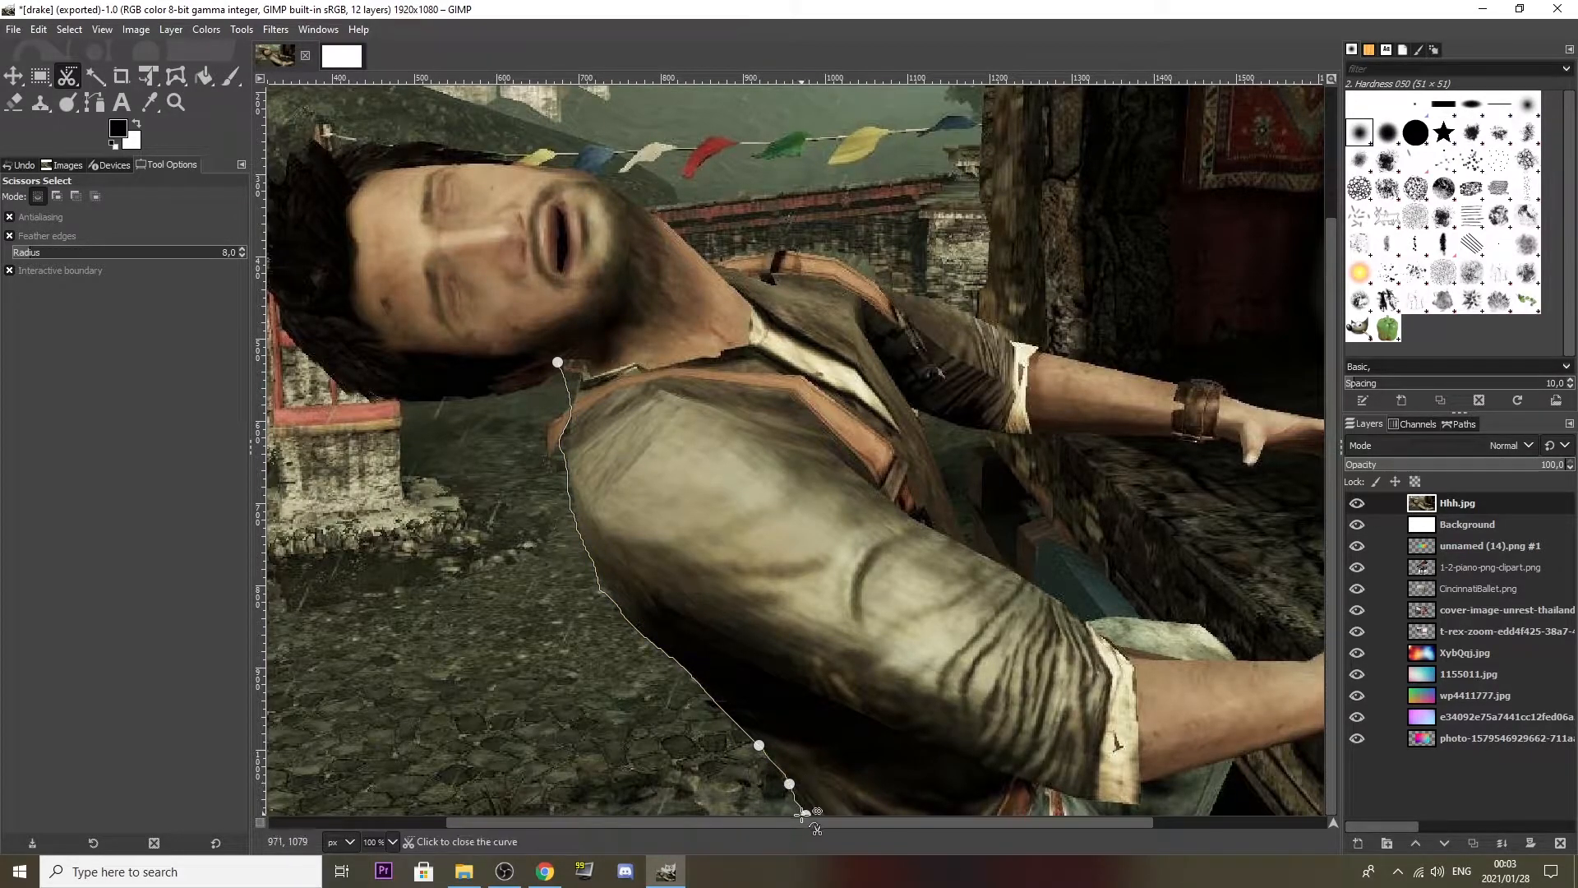
Try closing the scissors outline at its starting point, and undo the closing segment.
{"action": "left_click", "coordinate": [807, 812]}
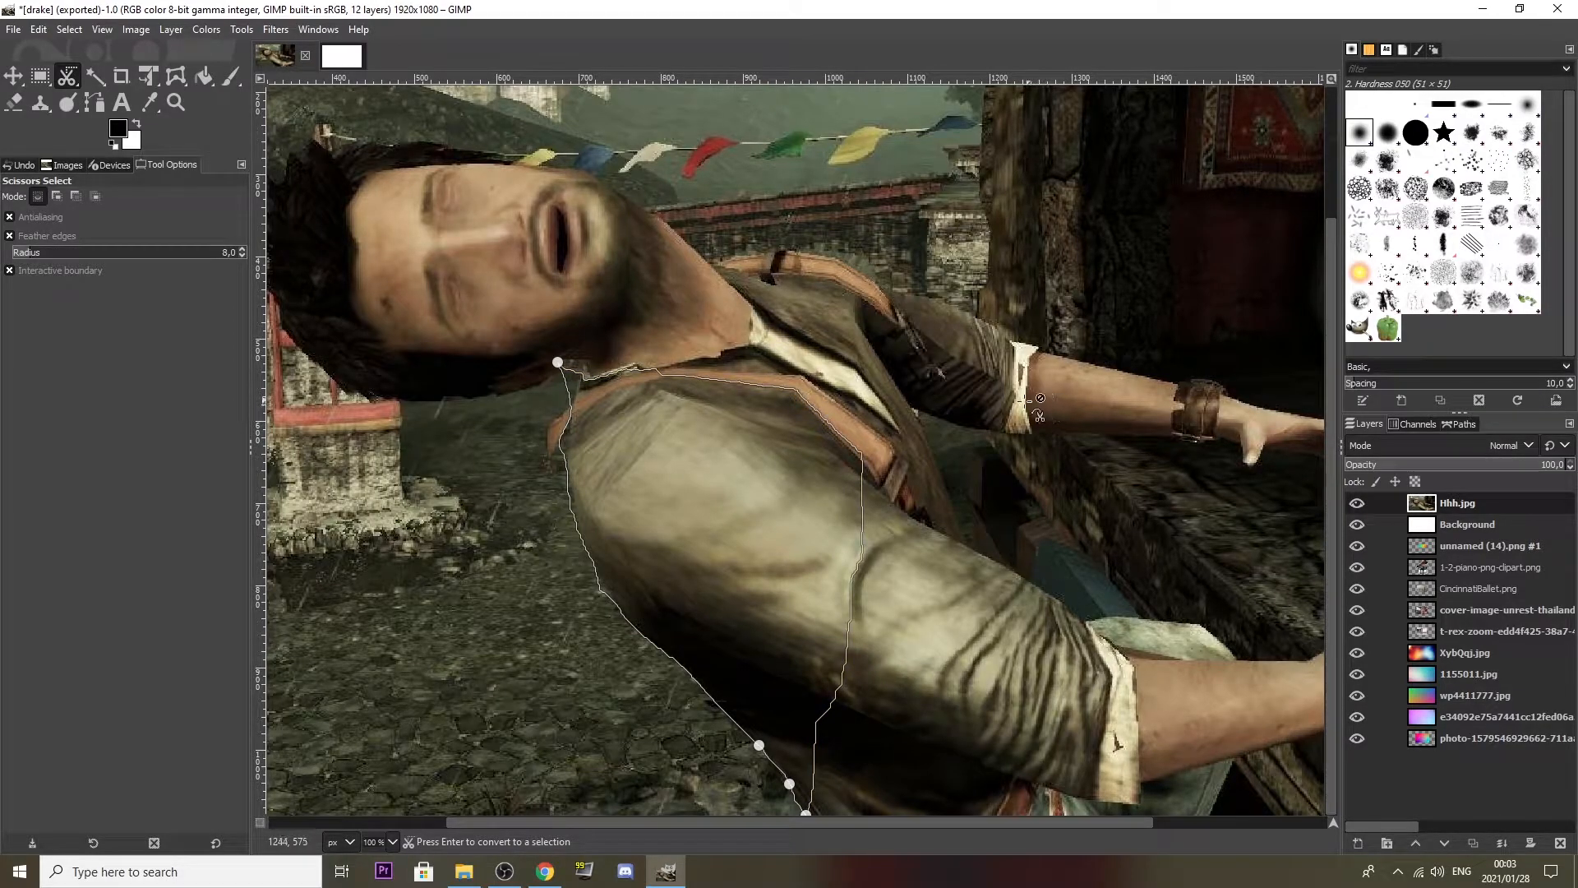
{"action": "key", "text": "ctrl"}
{"action": "key", "text": "ctrl+z"}
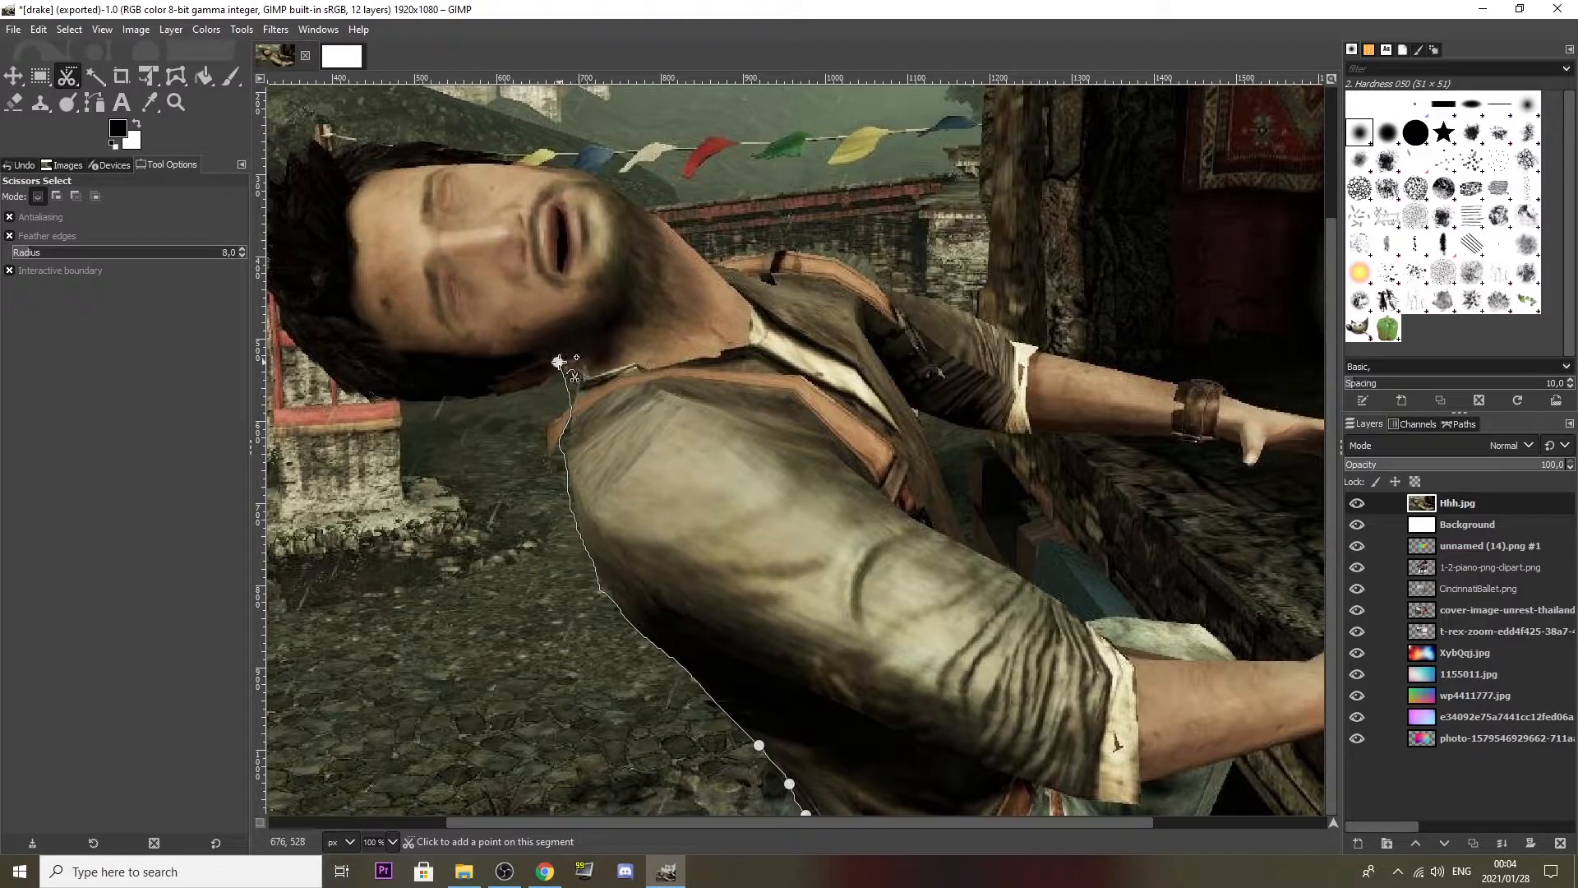
Add an outline point where the man's neck meets his collar, and undo a point tried beside the back of his hair.
{"action": "left_click_drag", "start_coordinate": [575, 371], "coordinate": [582, 361]}
{"action": "left_click", "coordinate": [586, 358]}
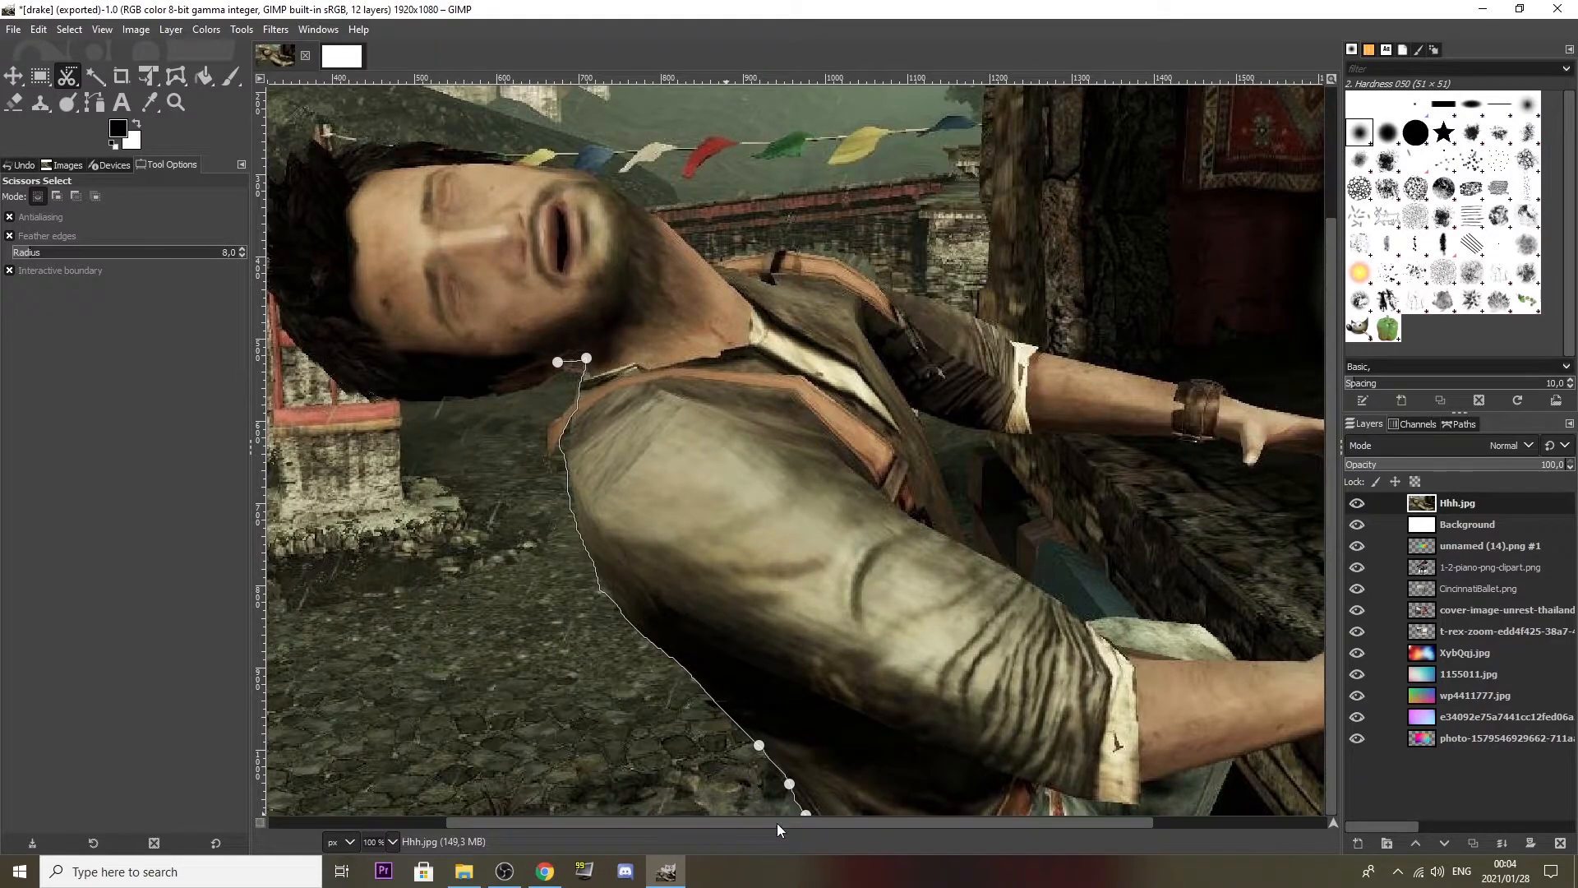
{"action": "left_click_drag", "start_coordinate": [777, 822], "coordinate": [650, 821]}
{"action": "left_click", "coordinate": [469, 329]}
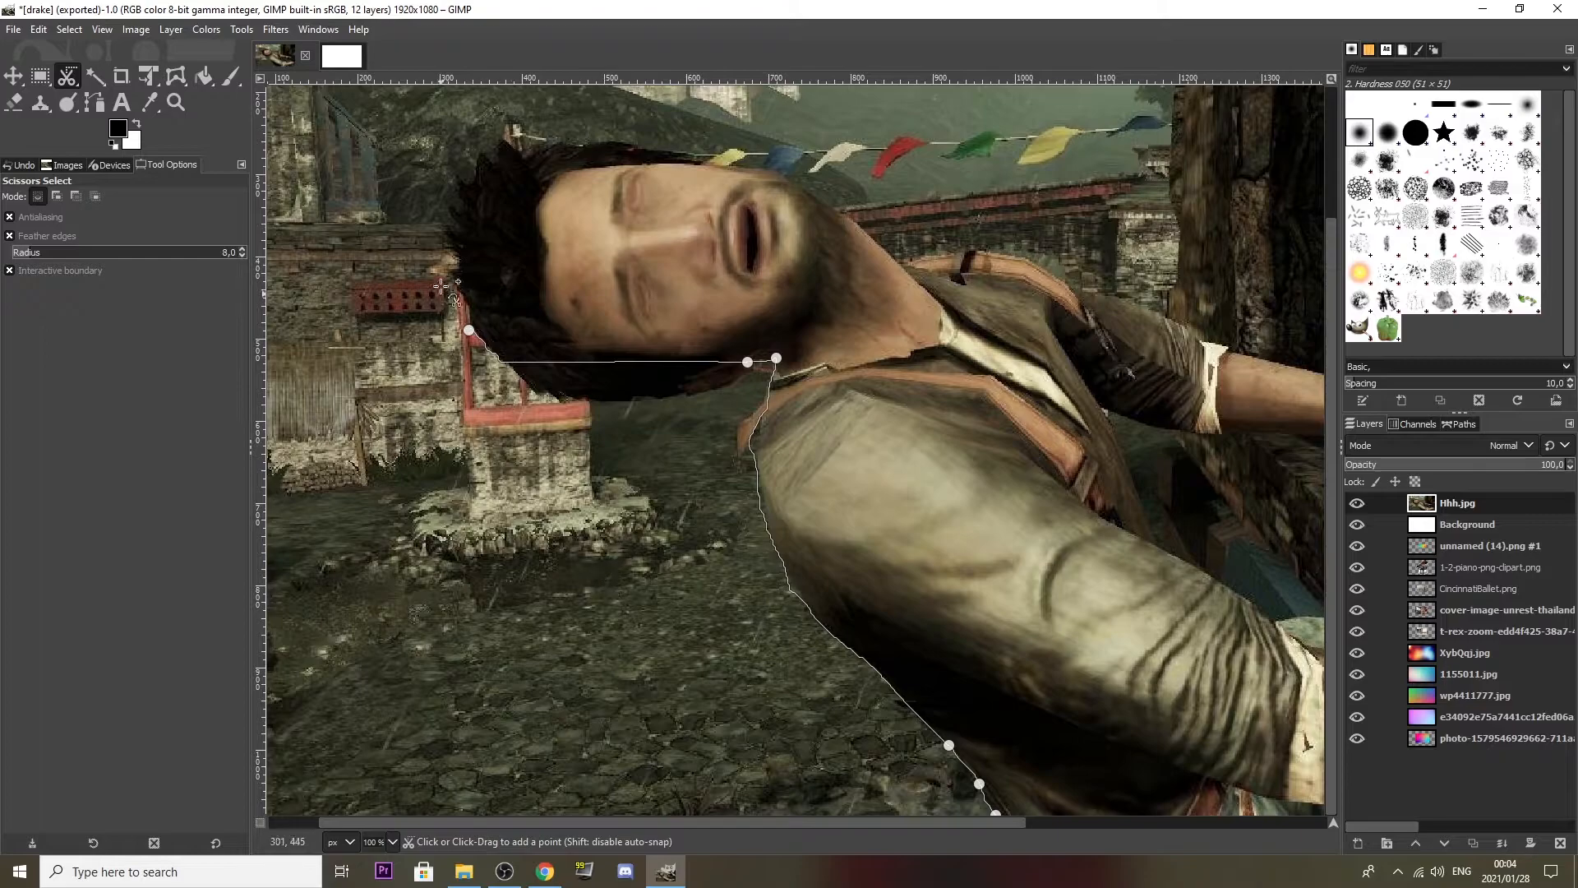
{"action": "key", "text": "ctrl+z"}
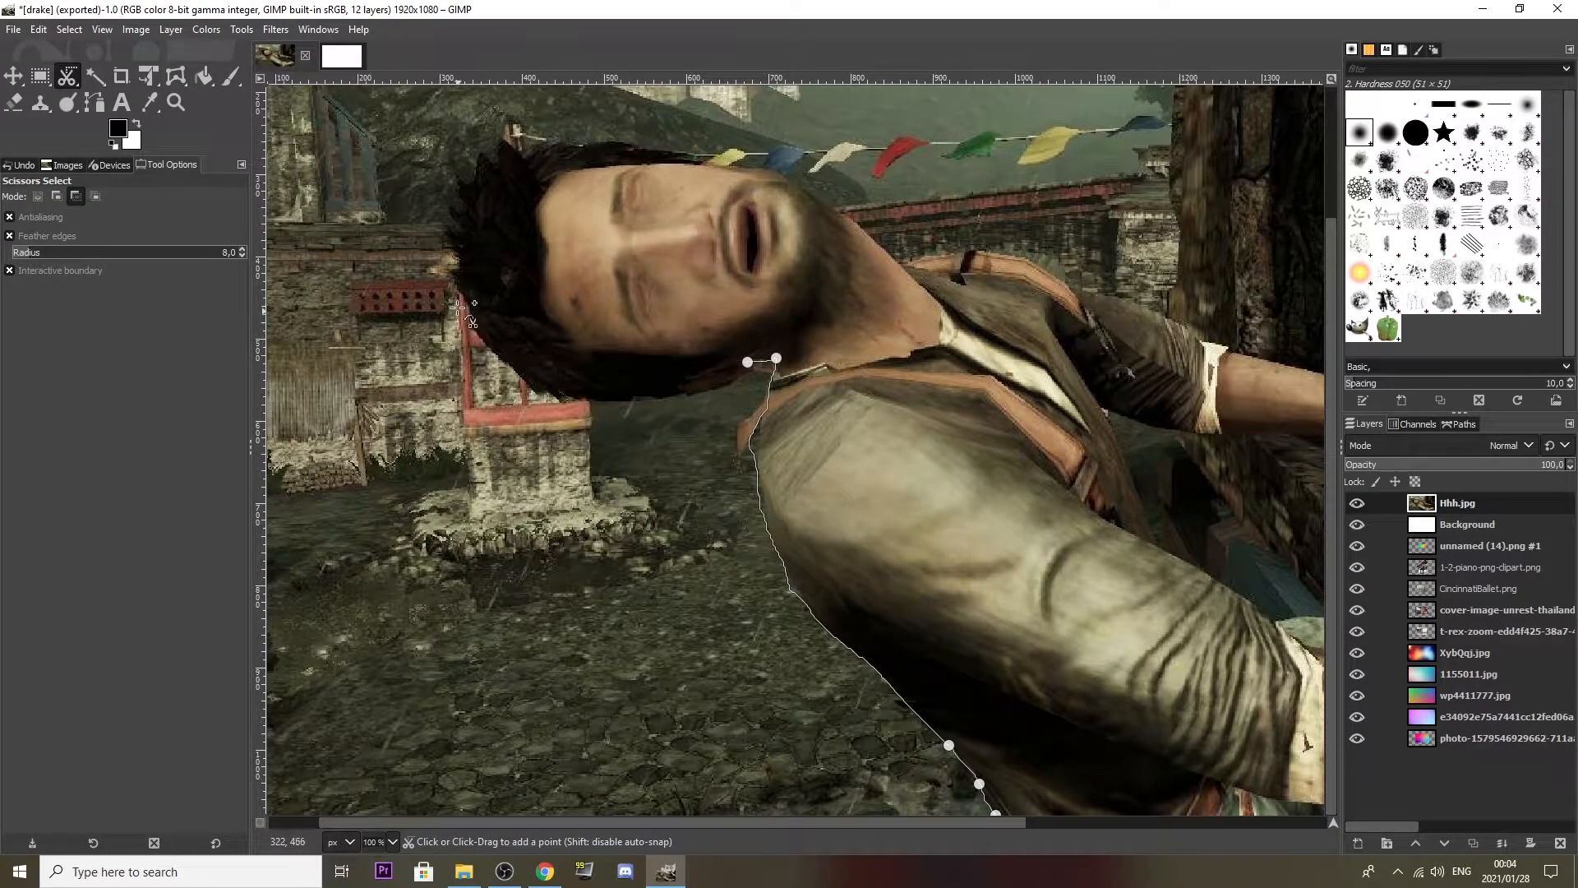
Extend the outline to the crown of the hair and fit it along the head's underside up to the ear with extra points.
{"action": "left_click", "coordinate": [501, 135]}
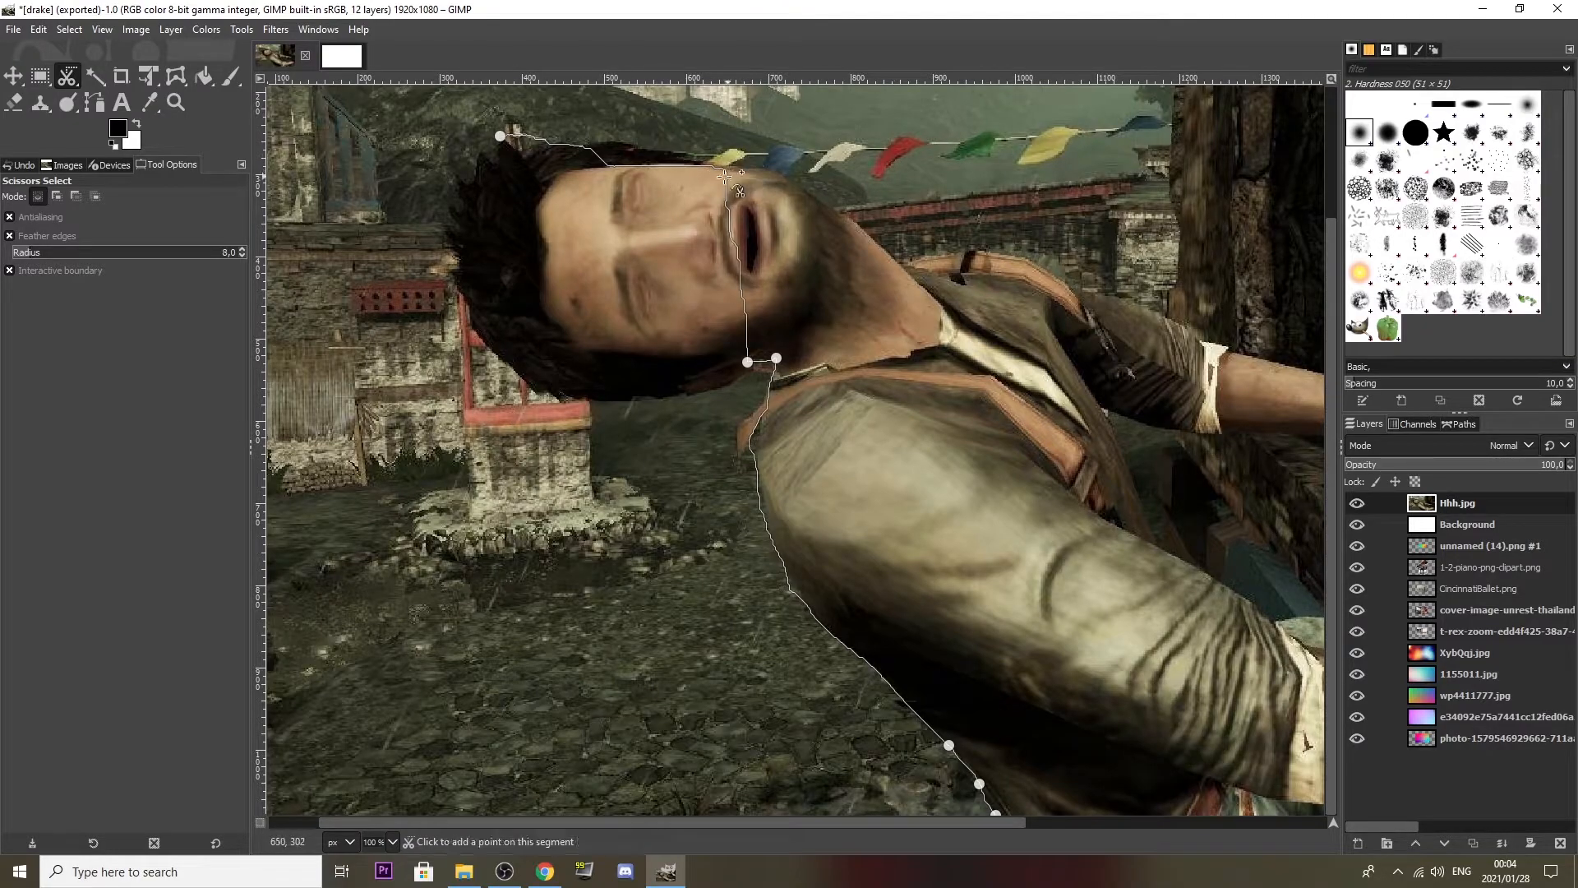
{"action": "left_click_drag", "start_coordinate": [717, 190], "coordinate": [530, 378]}
{"action": "left_click", "coordinate": [562, 400]}
{"action": "left_click", "coordinate": [642, 400]}
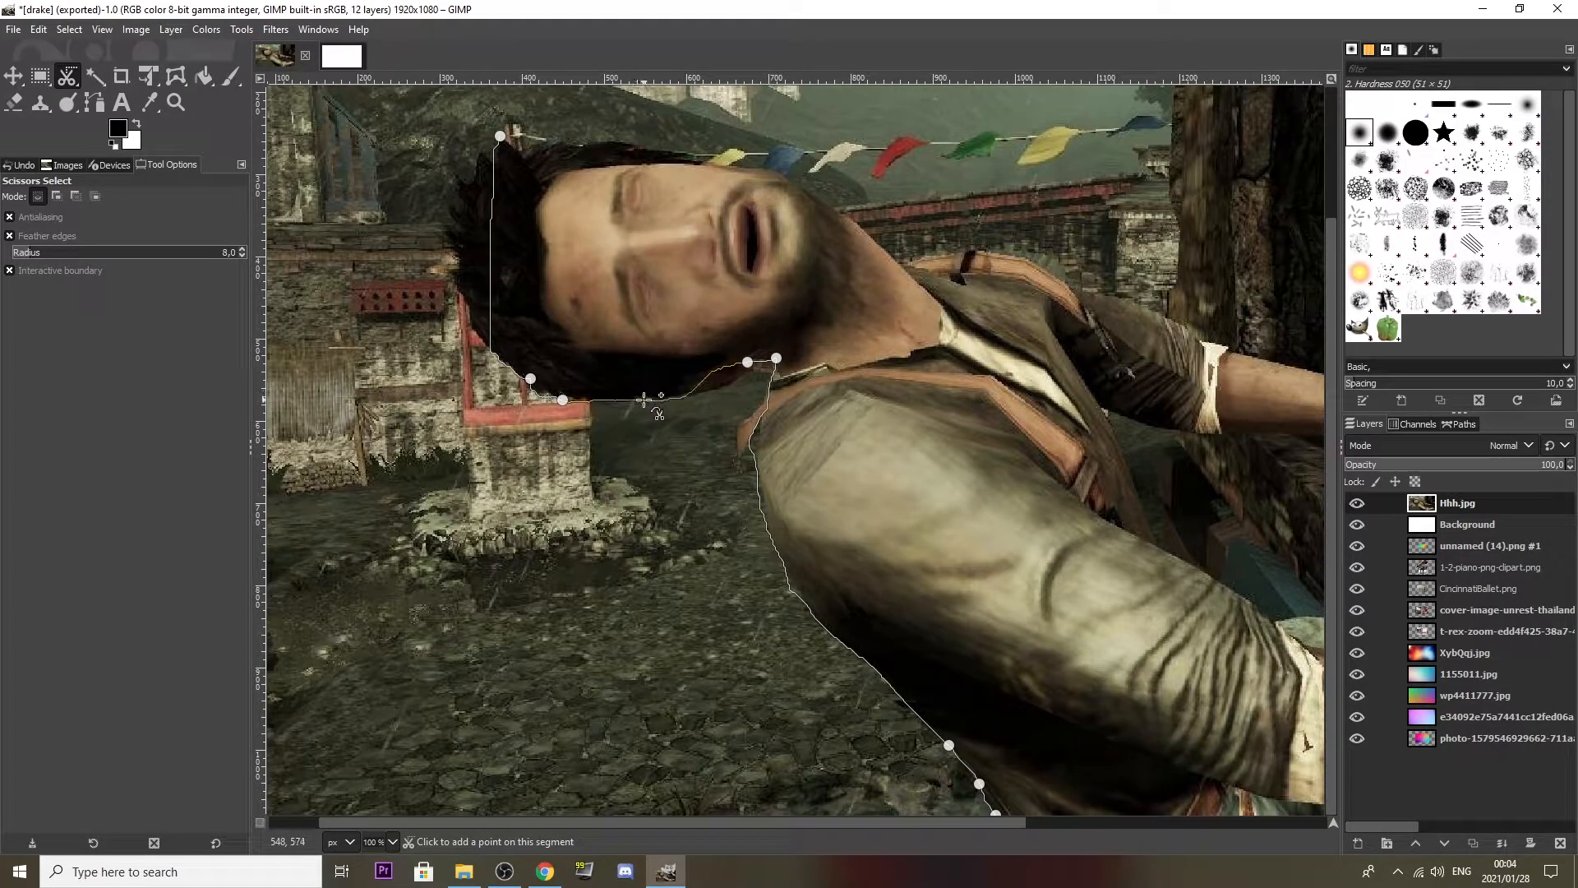
{"action": "left_click", "coordinate": [722, 388]}
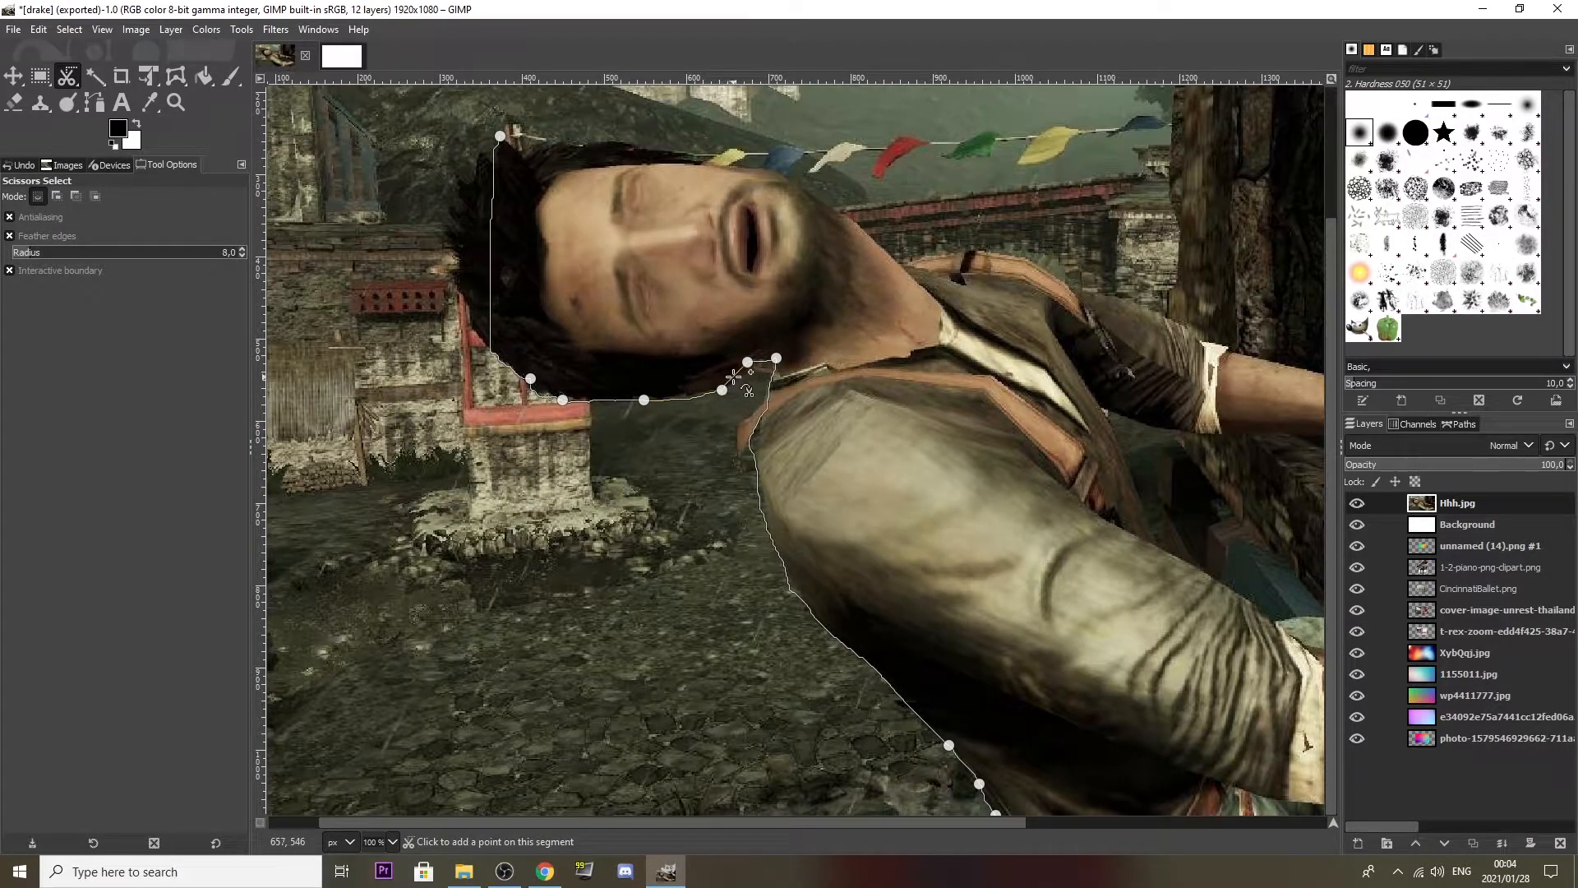
{"action": "left_click", "coordinate": [736, 379]}
{"action": "left_click", "coordinate": [747, 375]}
Fit the outline around the back of the hair and along the hair's upper edge past the forehead with extra points.
{"action": "left_click", "coordinate": [481, 295]}
{"action": "left_click_drag", "start_coordinate": [481, 296], "coordinate": [441, 222]}
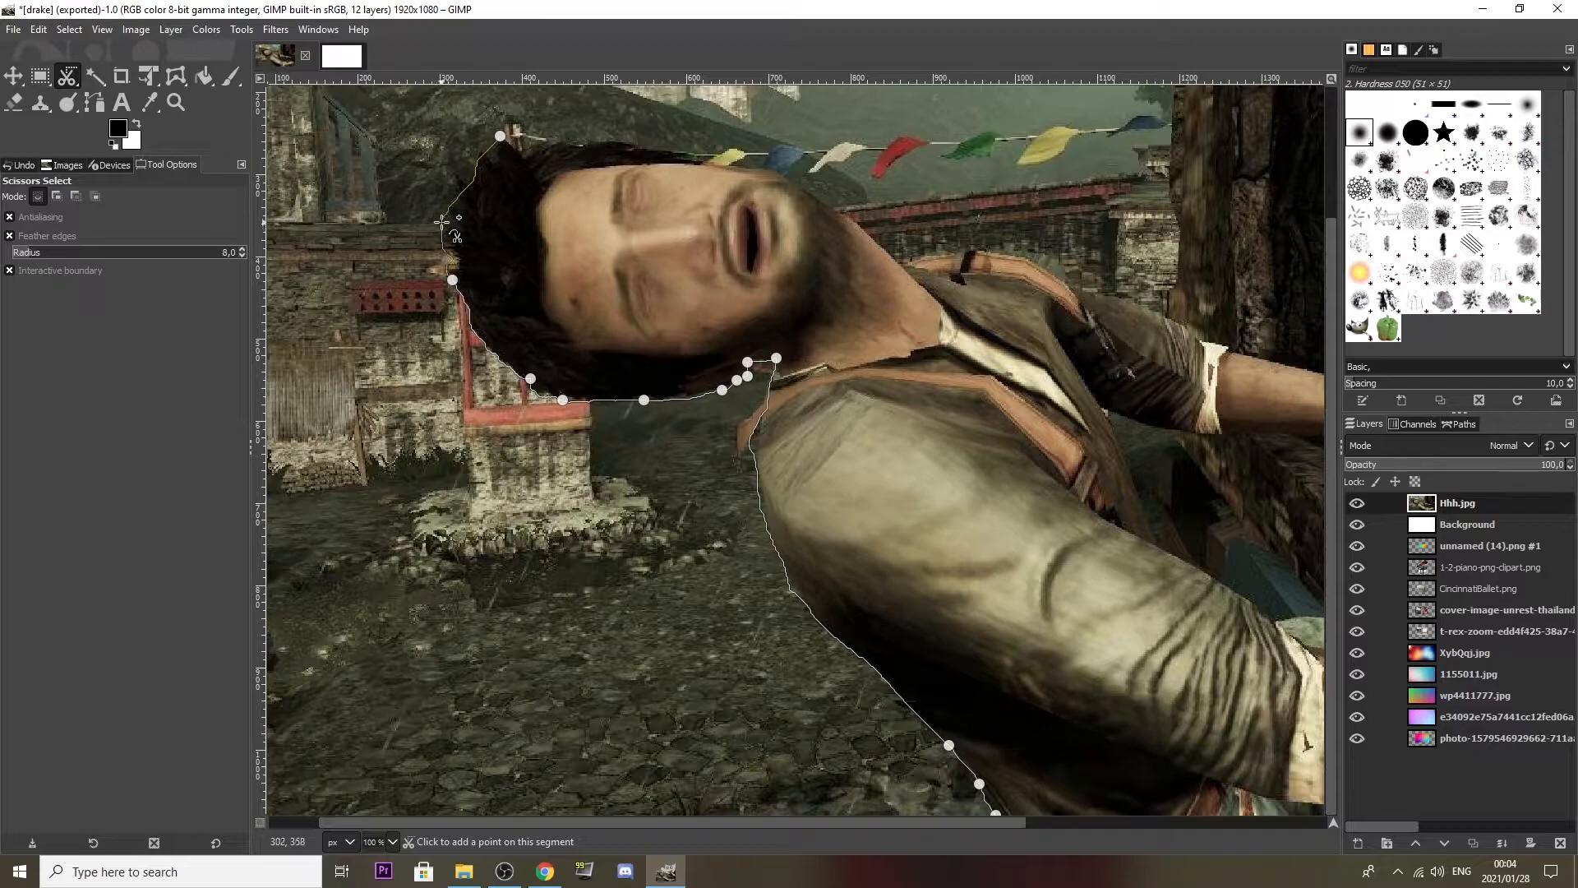
{"action": "left_click", "coordinate": [459, 175]}
{"action": "left_click", "coordinate": [529, 158]}
{"action": "left_click_drag", "start_coordinate": [533, 158], "coordinate": [587, 137]}
{"action": "left_click", "coordinate": [620, 143]}
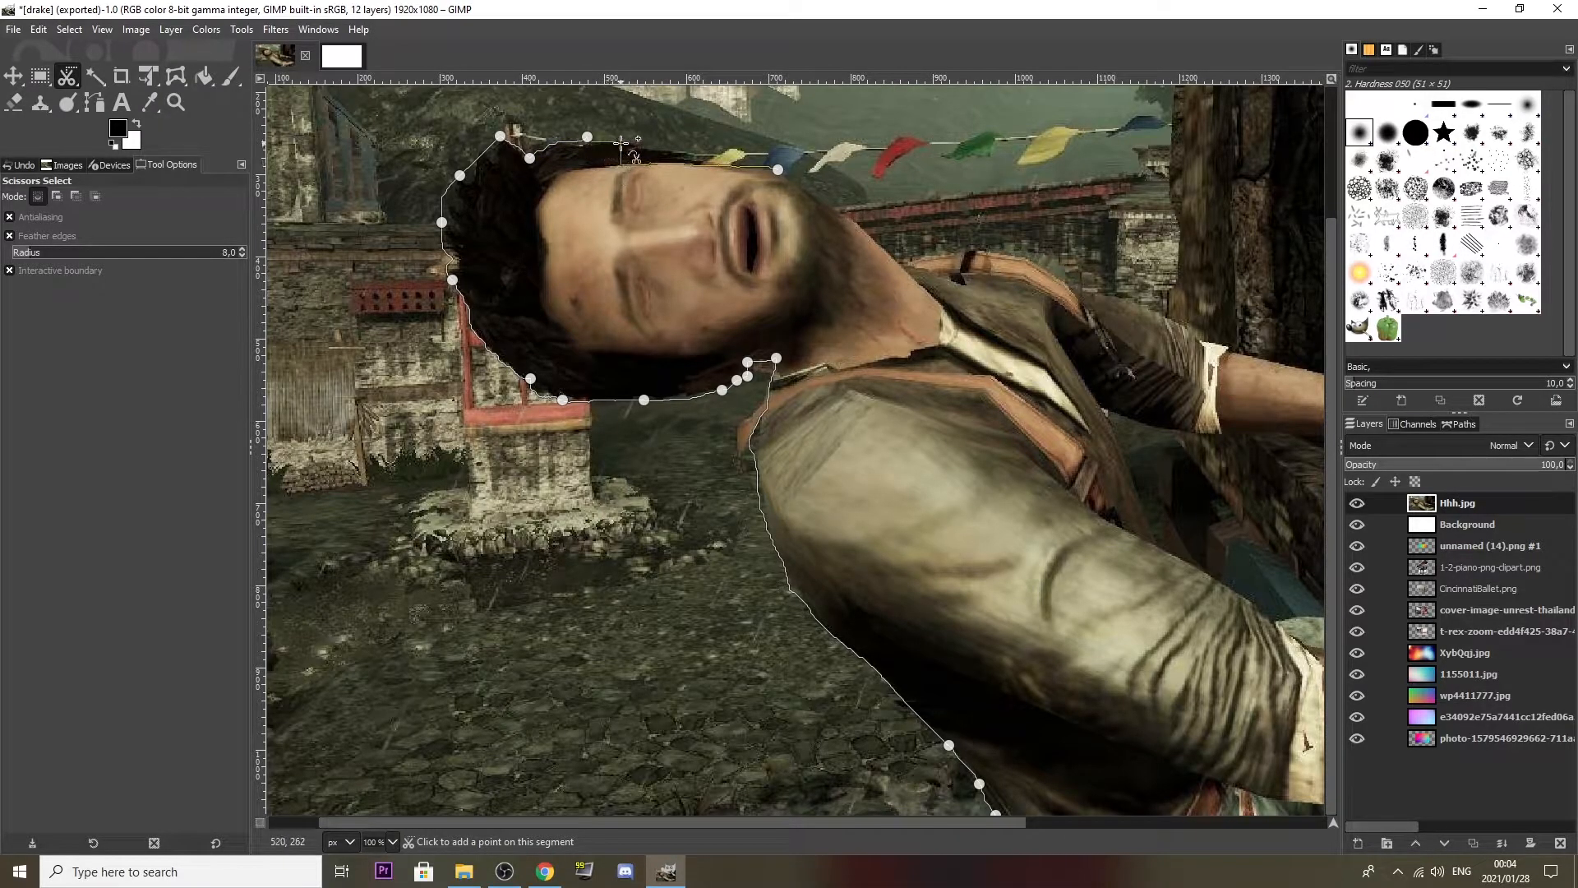
{"action": "left_click", "coordinate": [646, 144]}
{"action": "left_click", "coordinate": [668, 151]}
{"action": "left_click", "coordinate": [704, 160]}
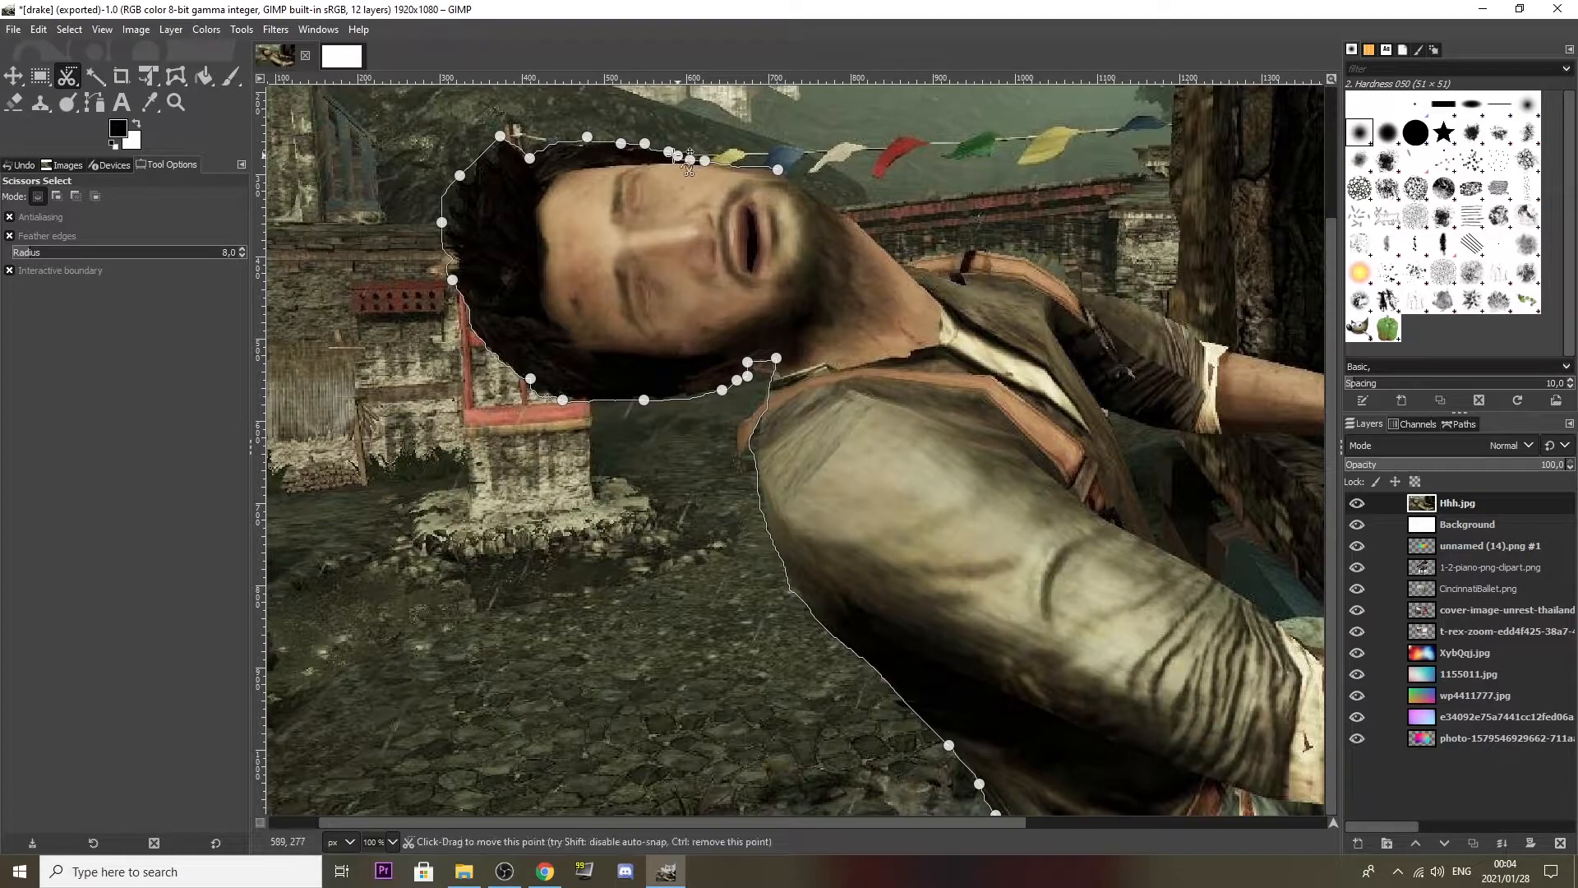
Refine the outline with more closely spaced points around the back of the hair and along the underside of the head.
{"action": "left_click_drag", "start_coordinate": [575, 821], "coordinate": [583, 824]}
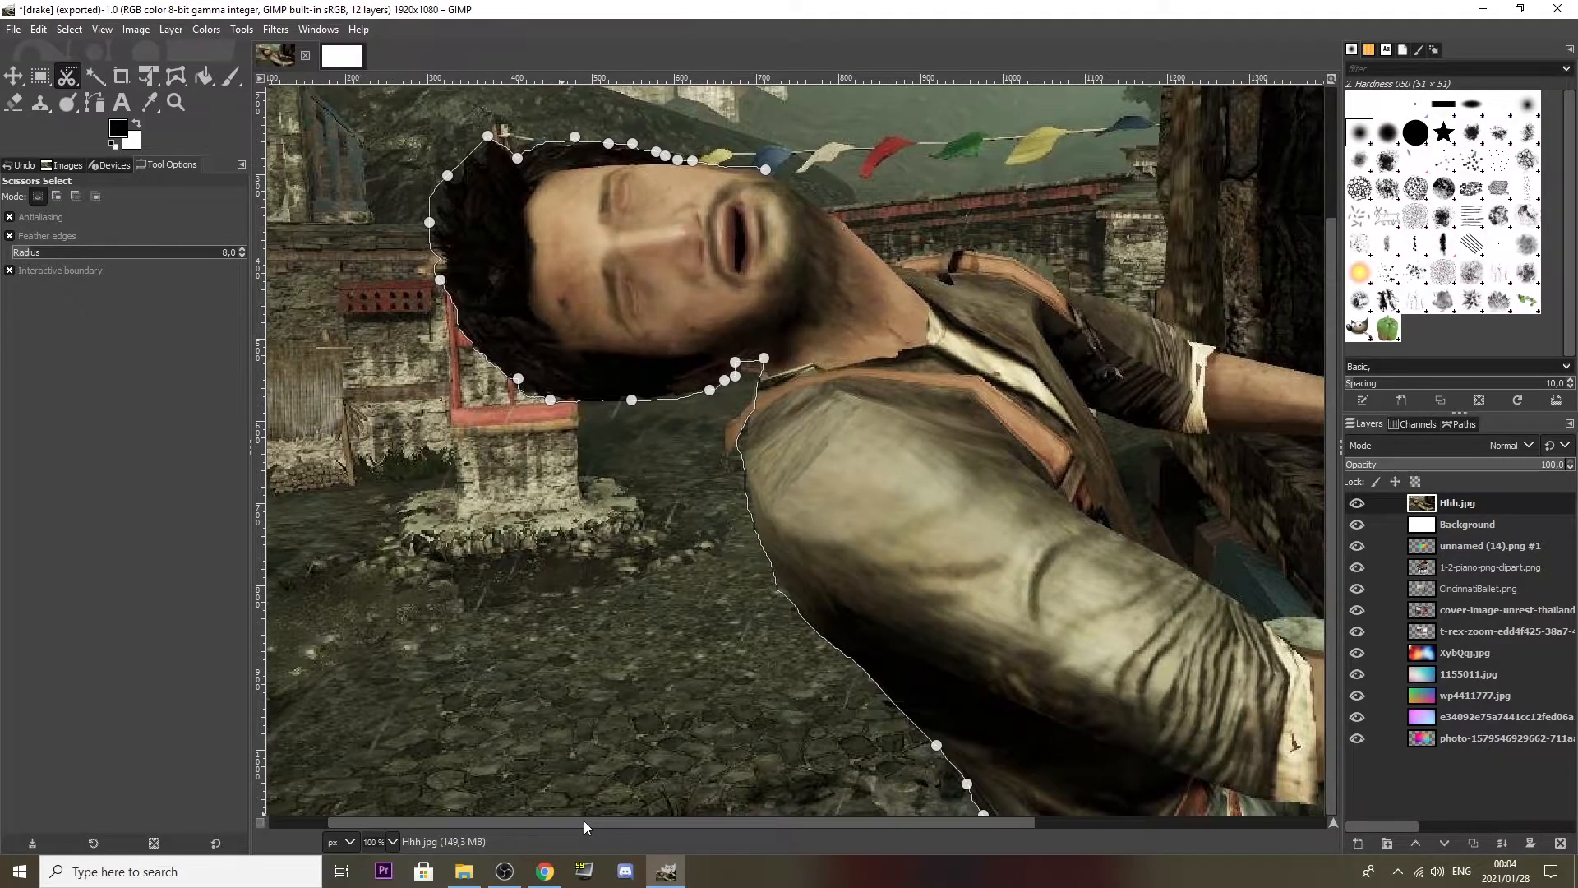
{"action": "left_click", "coordinate": [440, 200]}
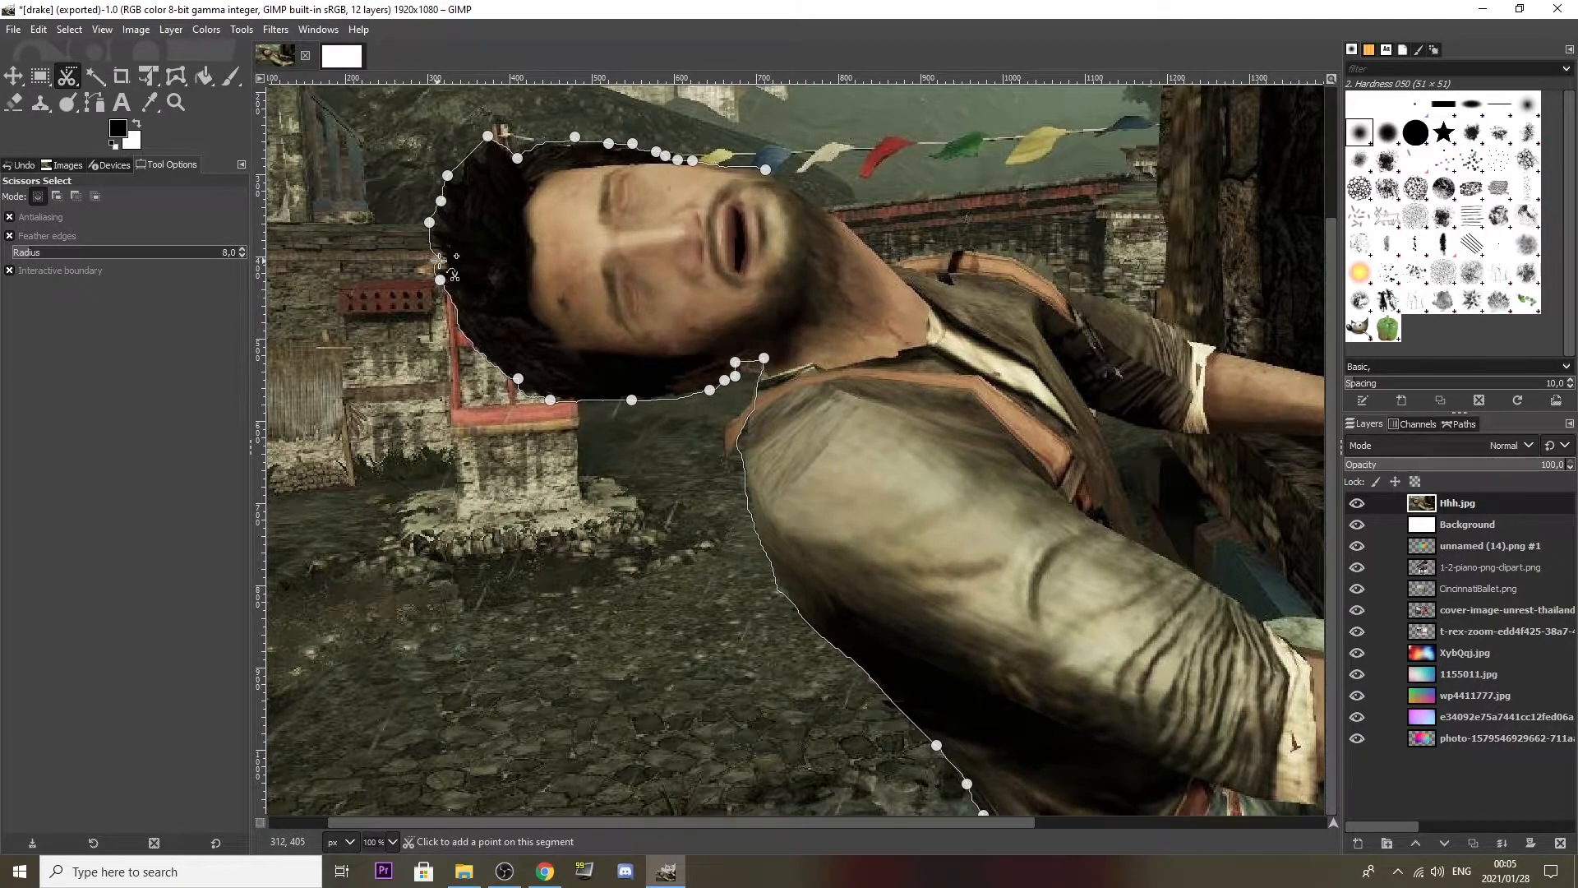
{"action": "left_click", "coordinate": [436, 251]}
{"action": "left_click", "coordinate": [441, 264]}
{"action": "left_click", "coordinate": [457, 175]}
{"action": "left_click", "coordinate": [468, 149]}
{"action": "left_click", "coordinate": [480, 159]}
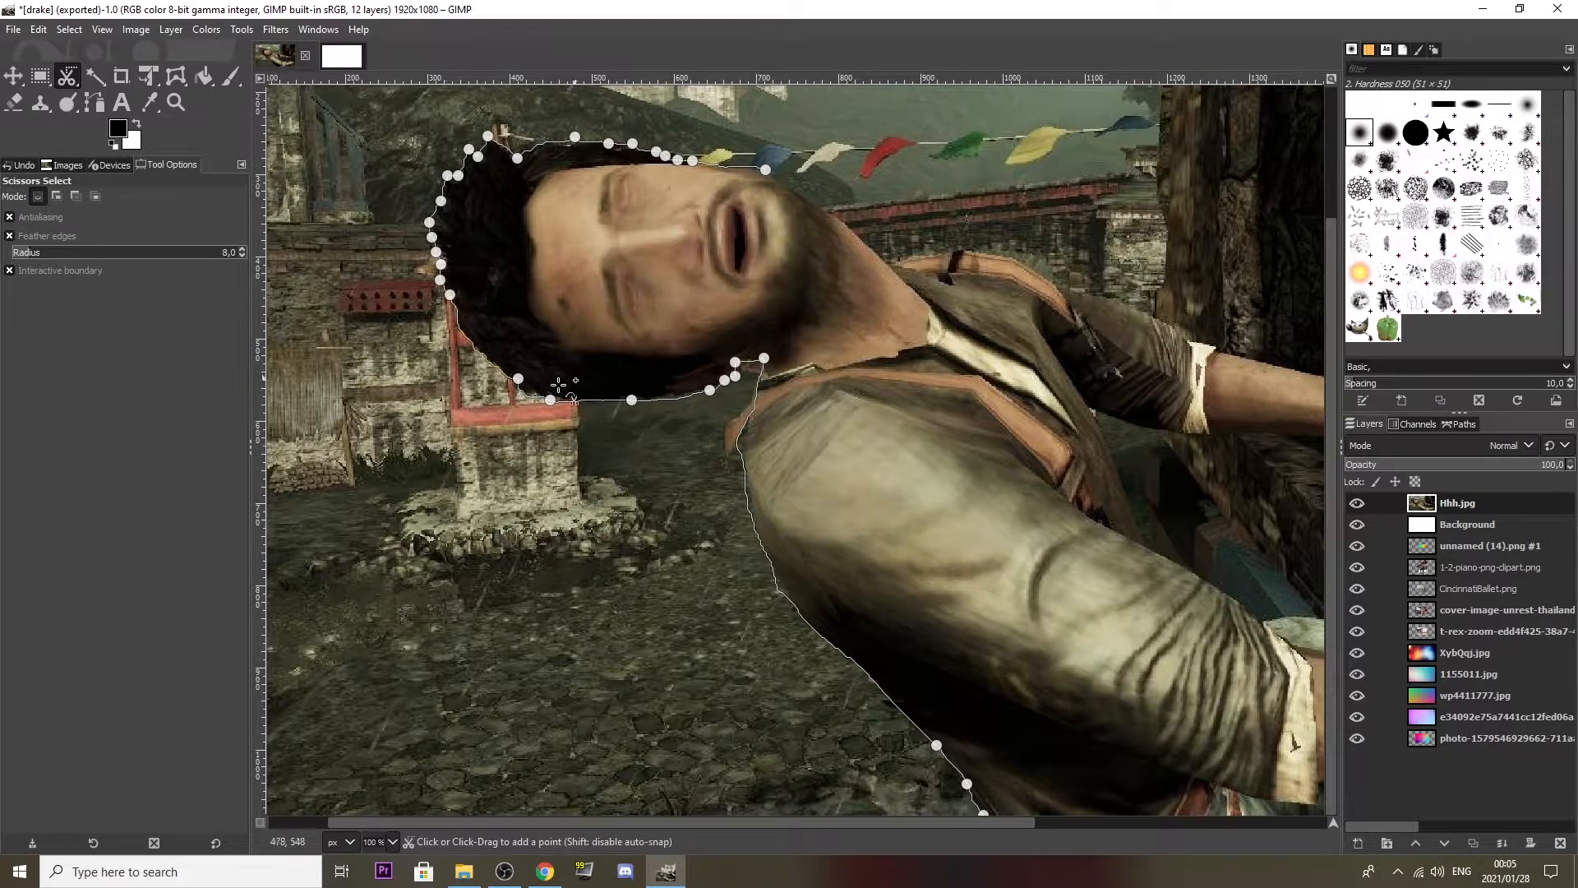
{"action": "left_click", "coordinate": [535, 395]}
{"action": "left_click", "coordinate": [566, 398]}
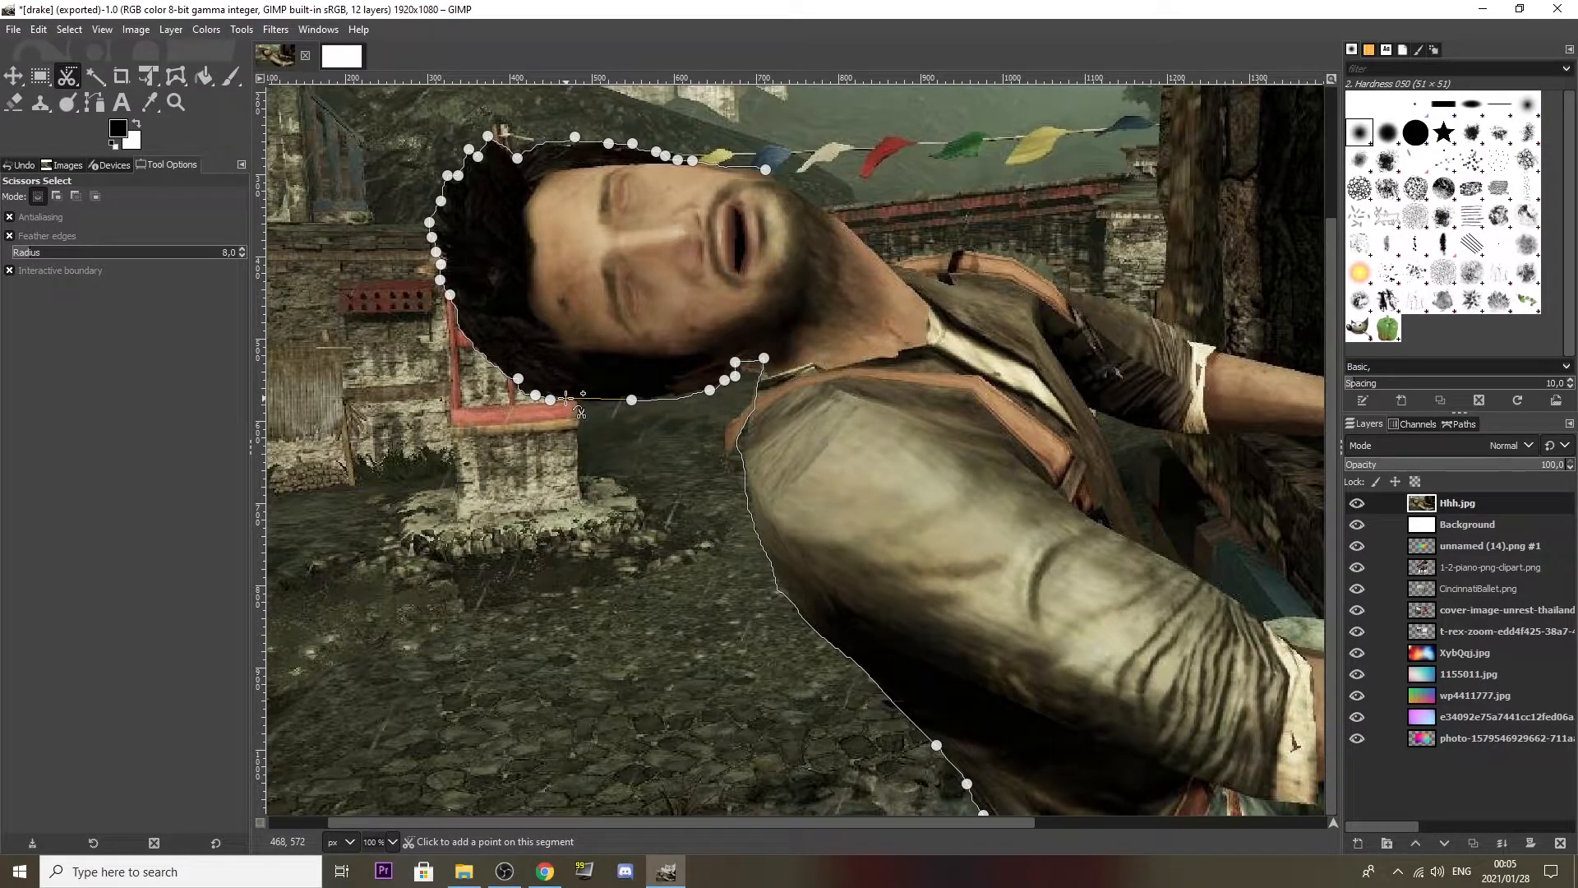
{"action": "left_click", "coordinate": [670, 398]}
Extend the outline from the chin along the neck and shoulder strap to the fingers of the man's far hand.
{"action": "left_click", "coordinate": [733, 167]}
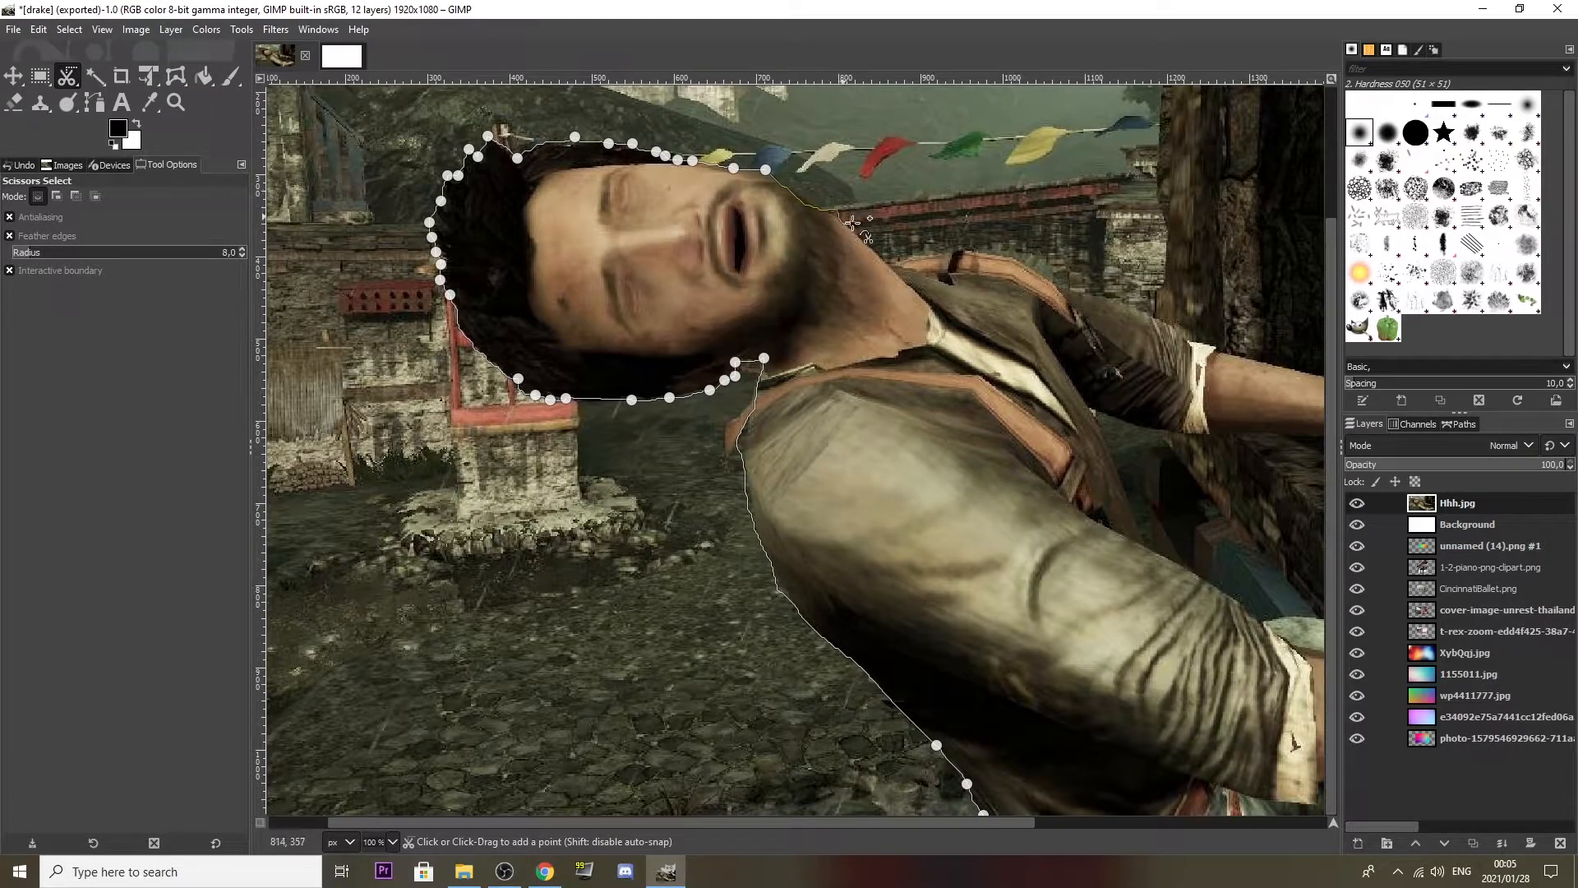
{"action": "left_click", "coordinate": [967, 249]}
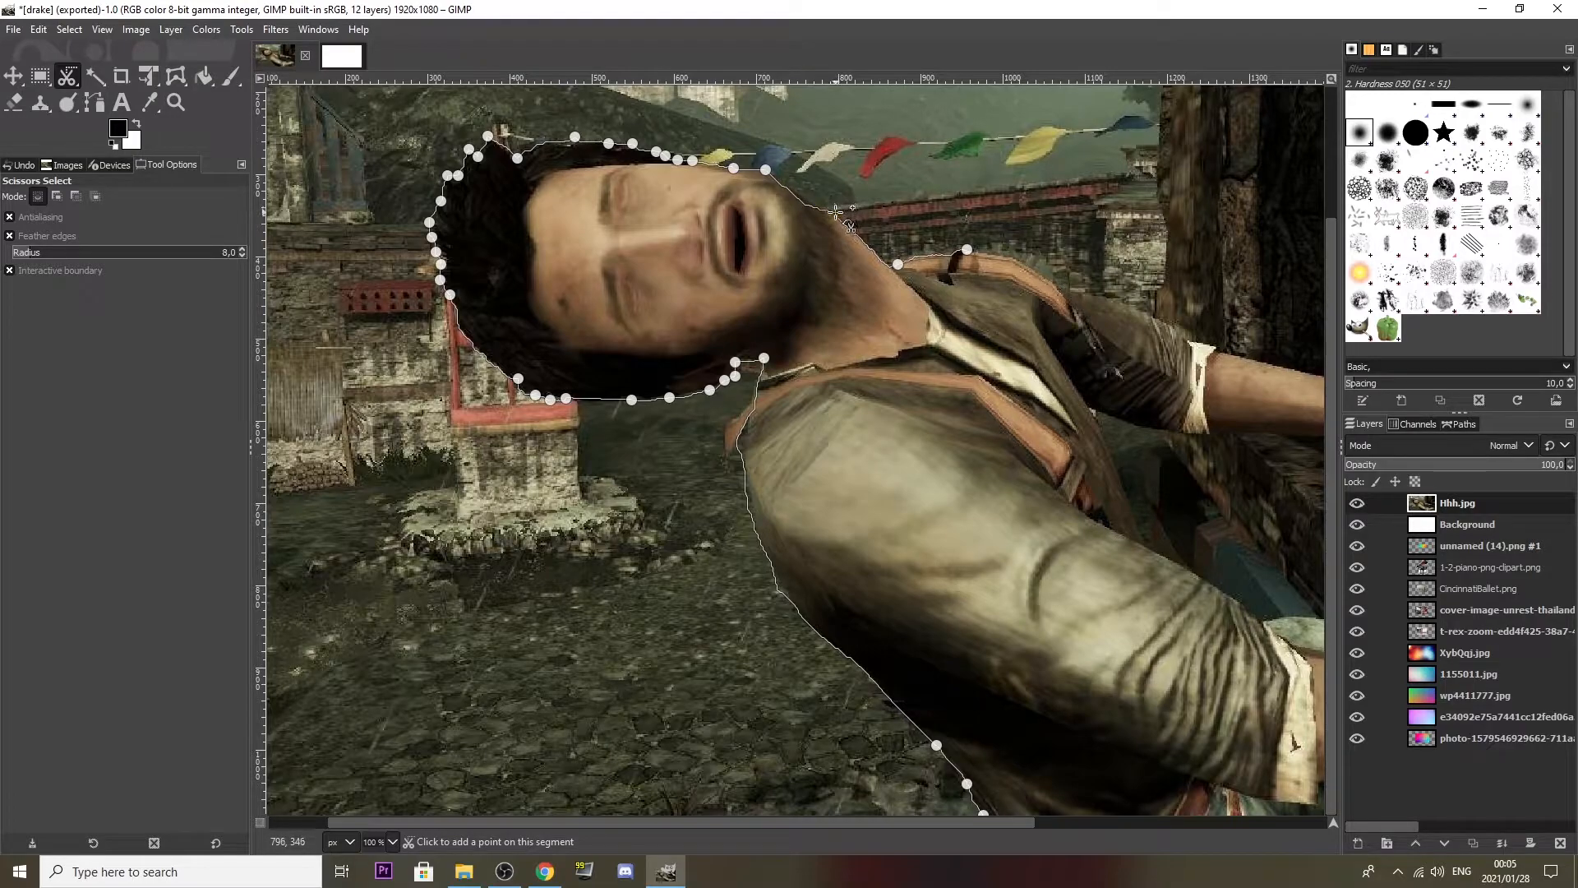
{"action": "left_click_drag", "start_coordinate": [762, 822], "coordinate": [981, 824]}
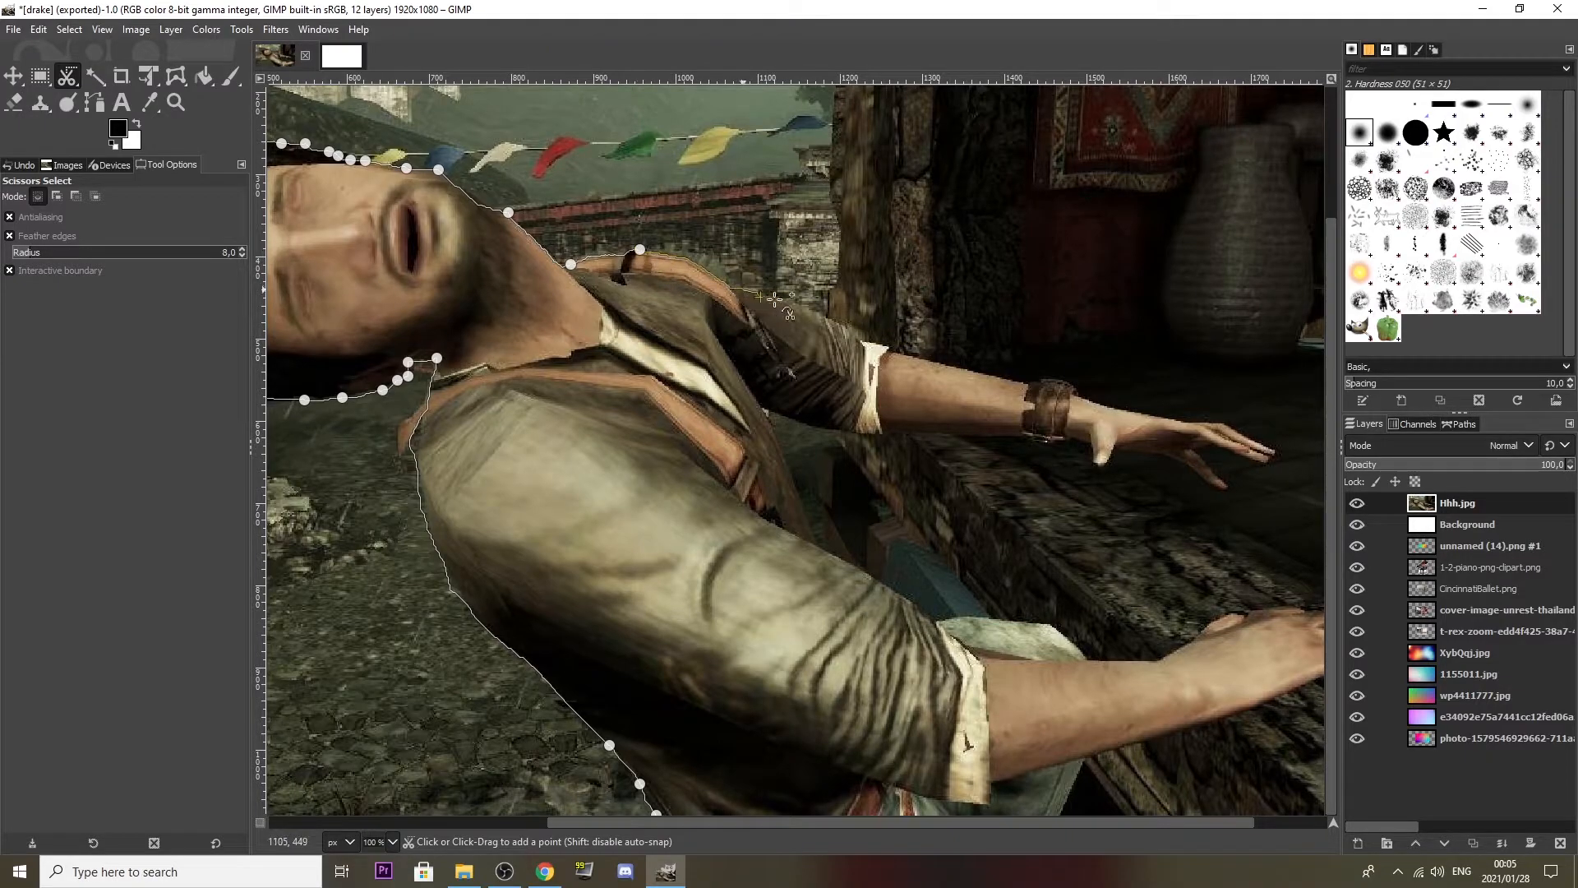
{"action": "left_click", "coordinate": [701, 272]}
{"action": "left_click_drag", "start_coordinate": [937, 313], "coordinate": [1223, 420]}
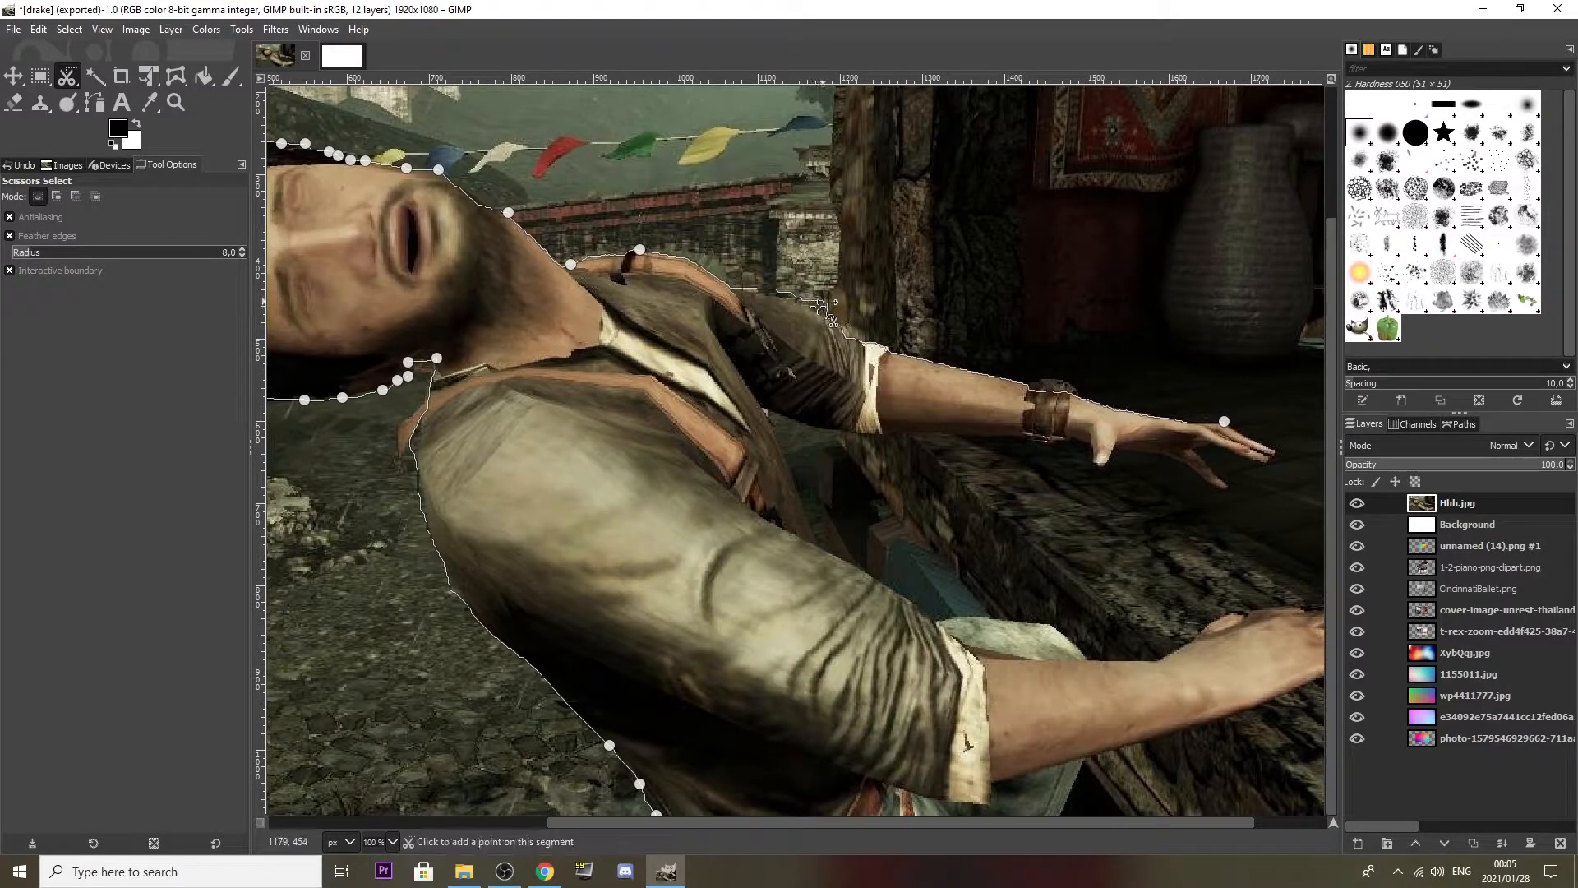
Add outline points that fit the curve to the upper edge of the far arm's rolled sleeve.
{"action": "left_click", "coordinate": [791, 301]}
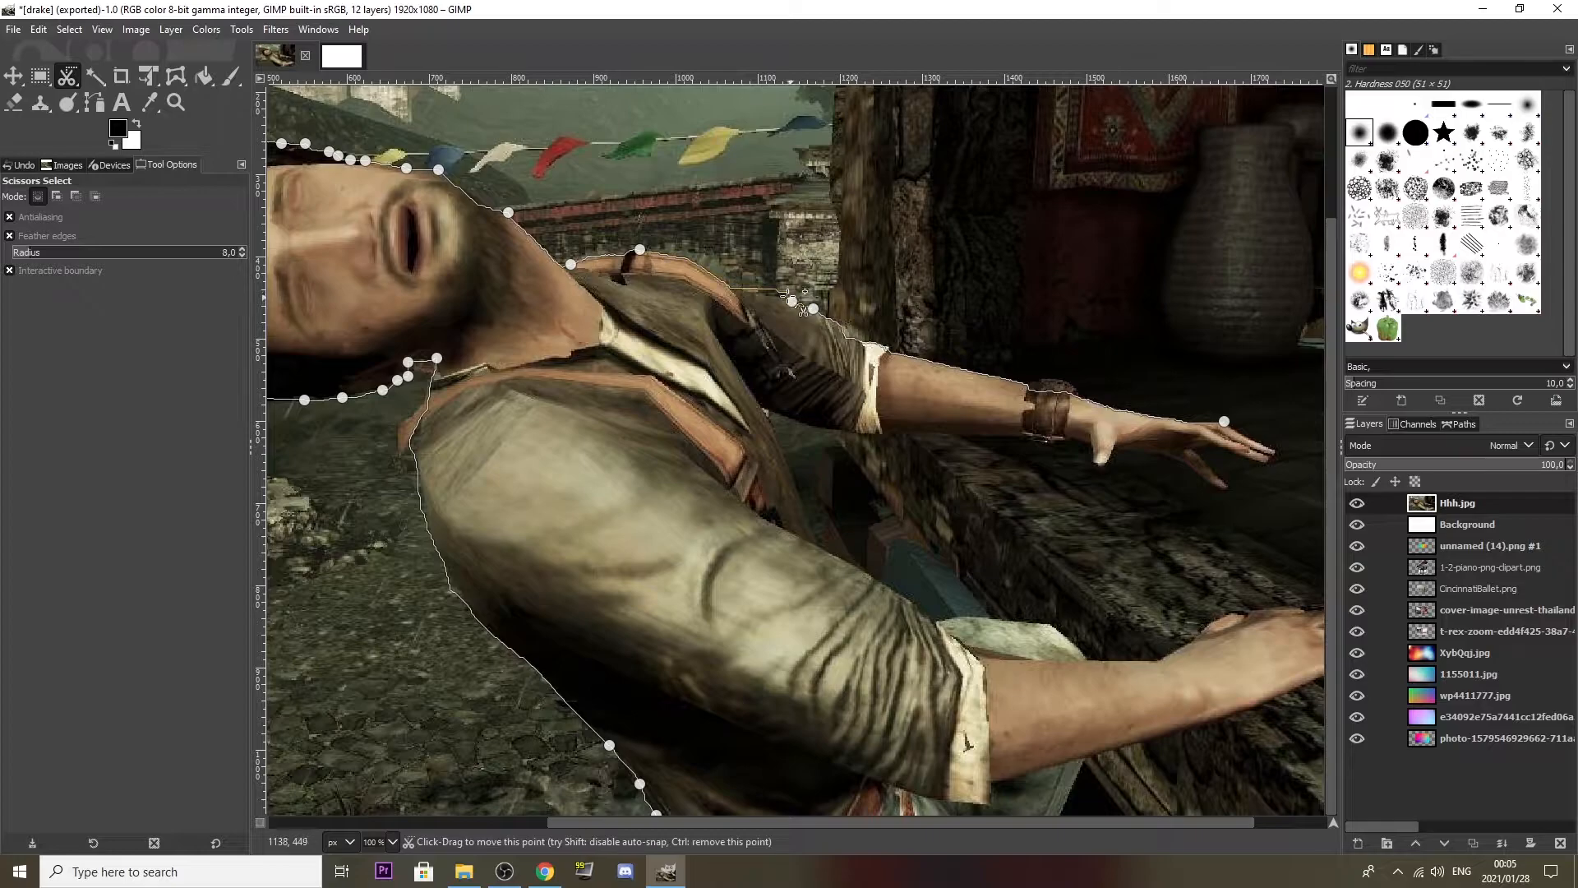
{"action": "left_click", "coordinate": [774, 293]}
{"action": "left_click", "coordinate": [753, 291]}
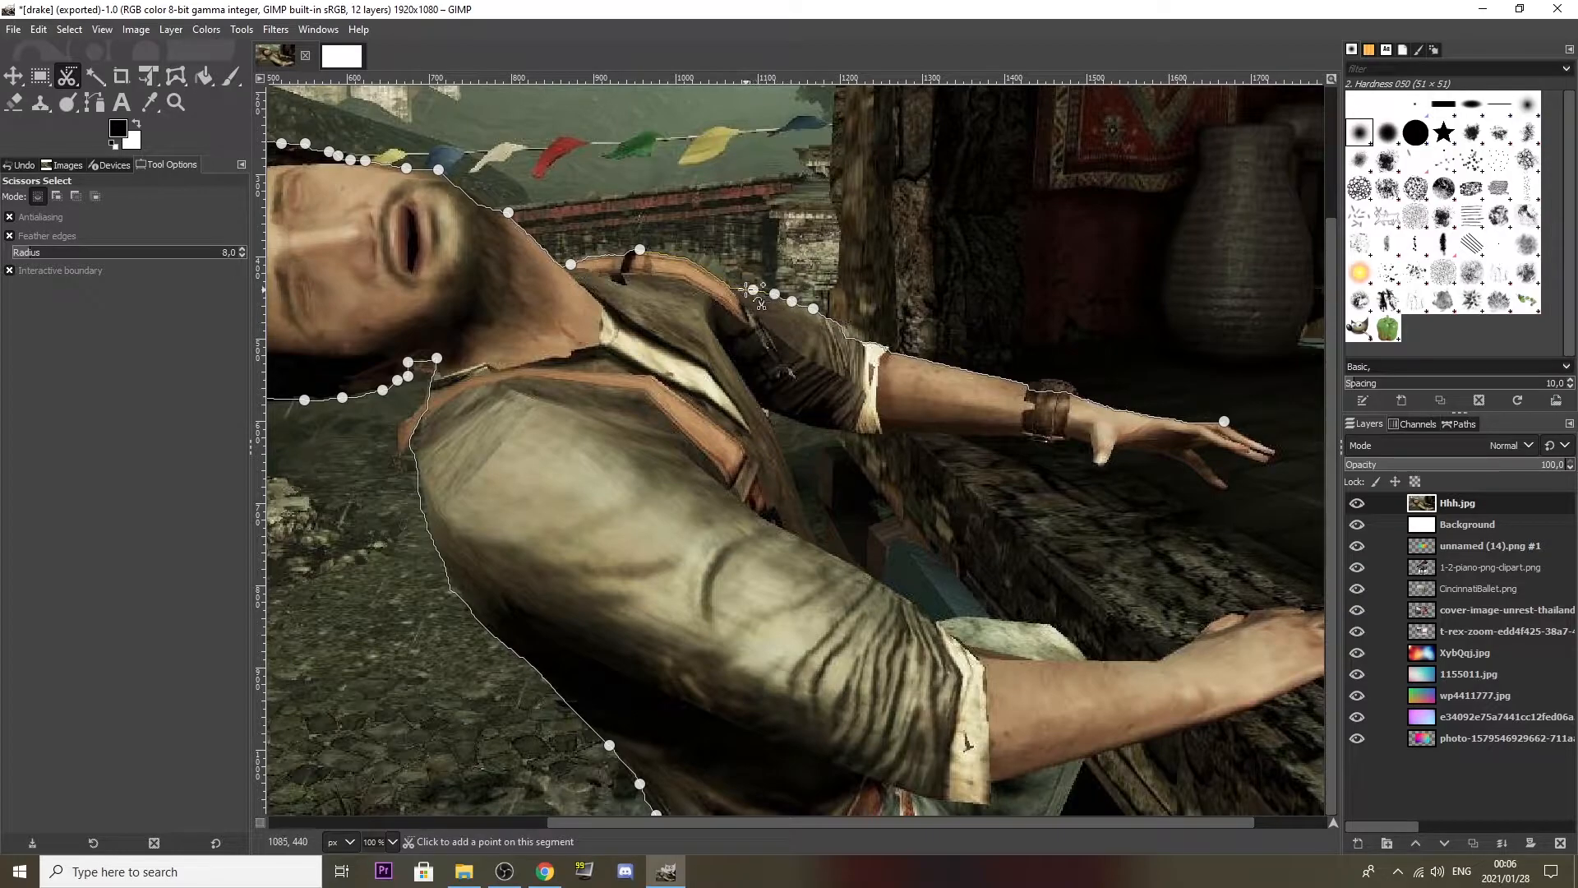
{"action": "left_click", "coordinate": [742, 292]}
{"action": "left_click", "coordinate": [853, 334]}
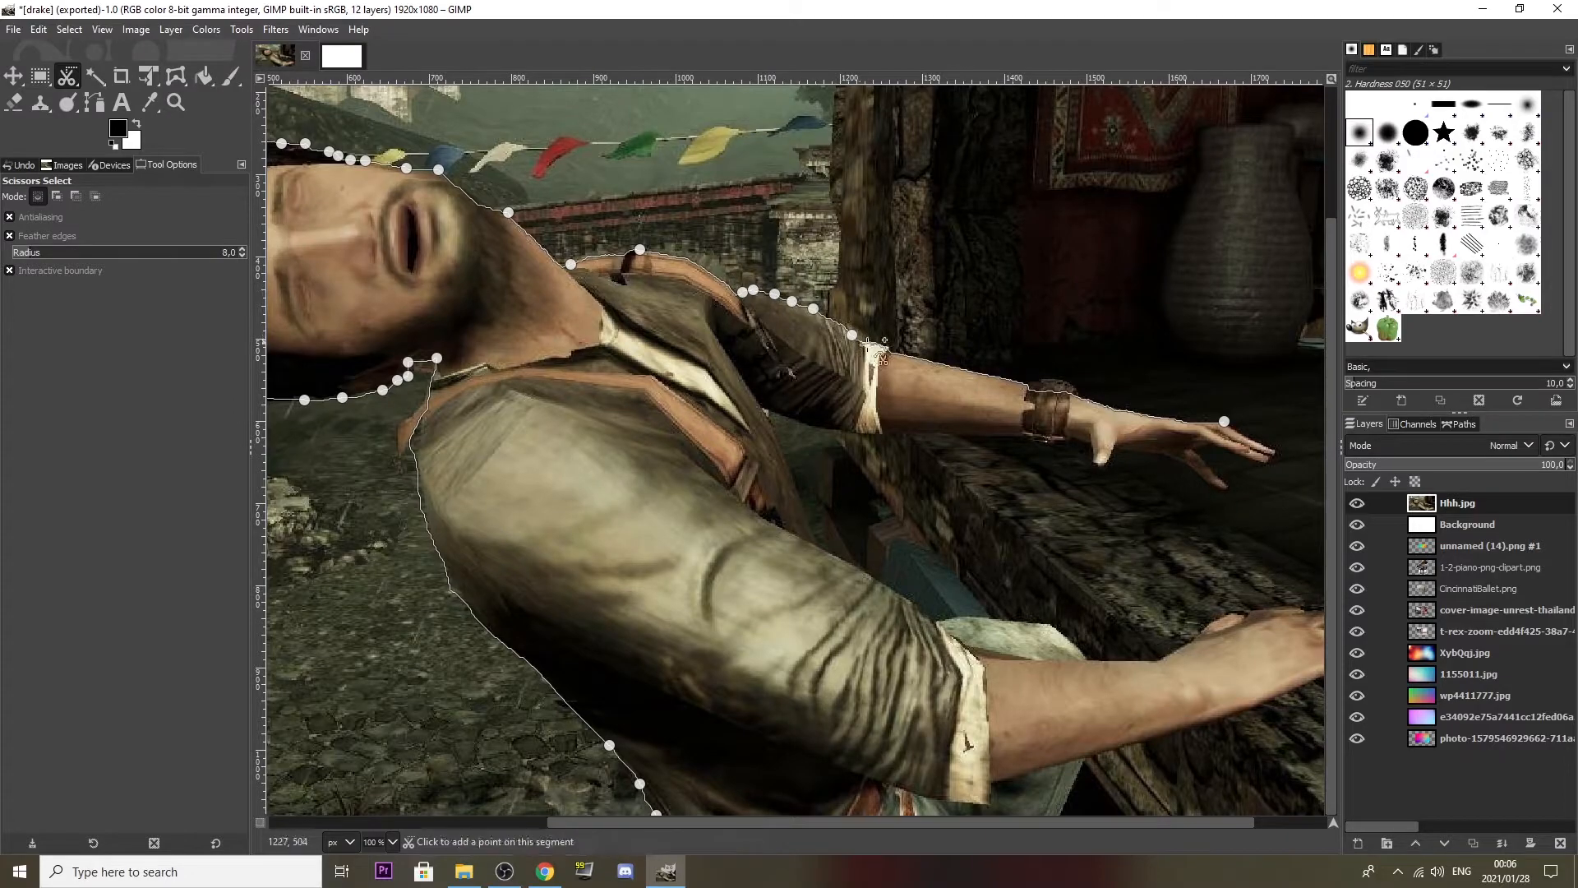
Add outline points that fit the curve around the upper edge of the bracelet on the far wrist.
{"action": "left_click", "coordinate": [1052, 376]}
{"action": "left_click", "coordinate": [1077, 379]}
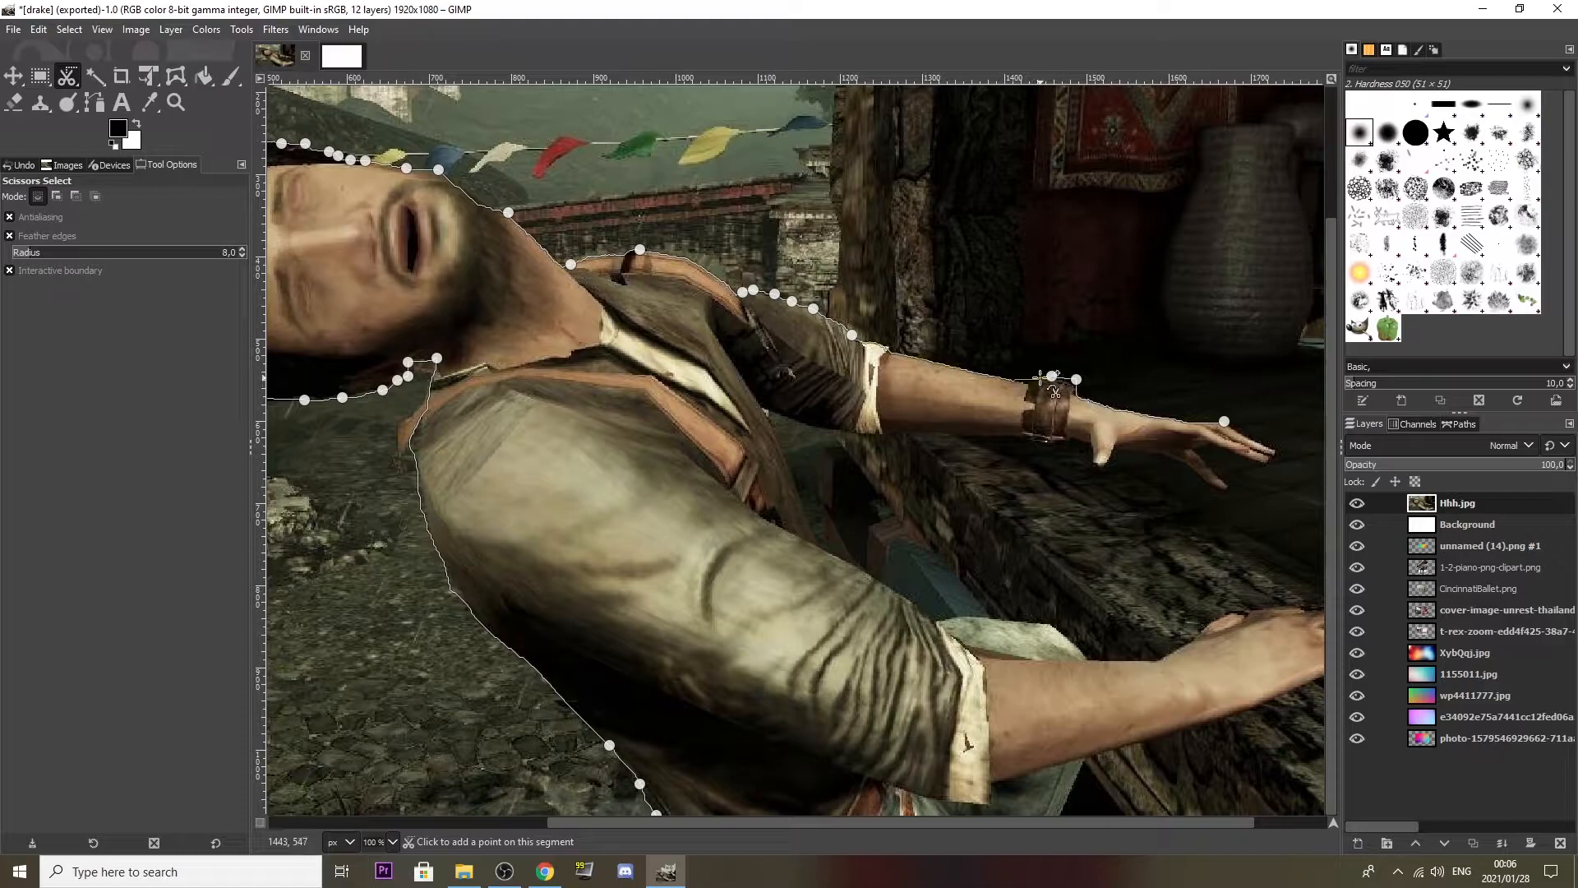
{"action": "left_click", "coordinate": [1035, 379]}
{"action": "left_click", "coordinate": [1027, 384]}
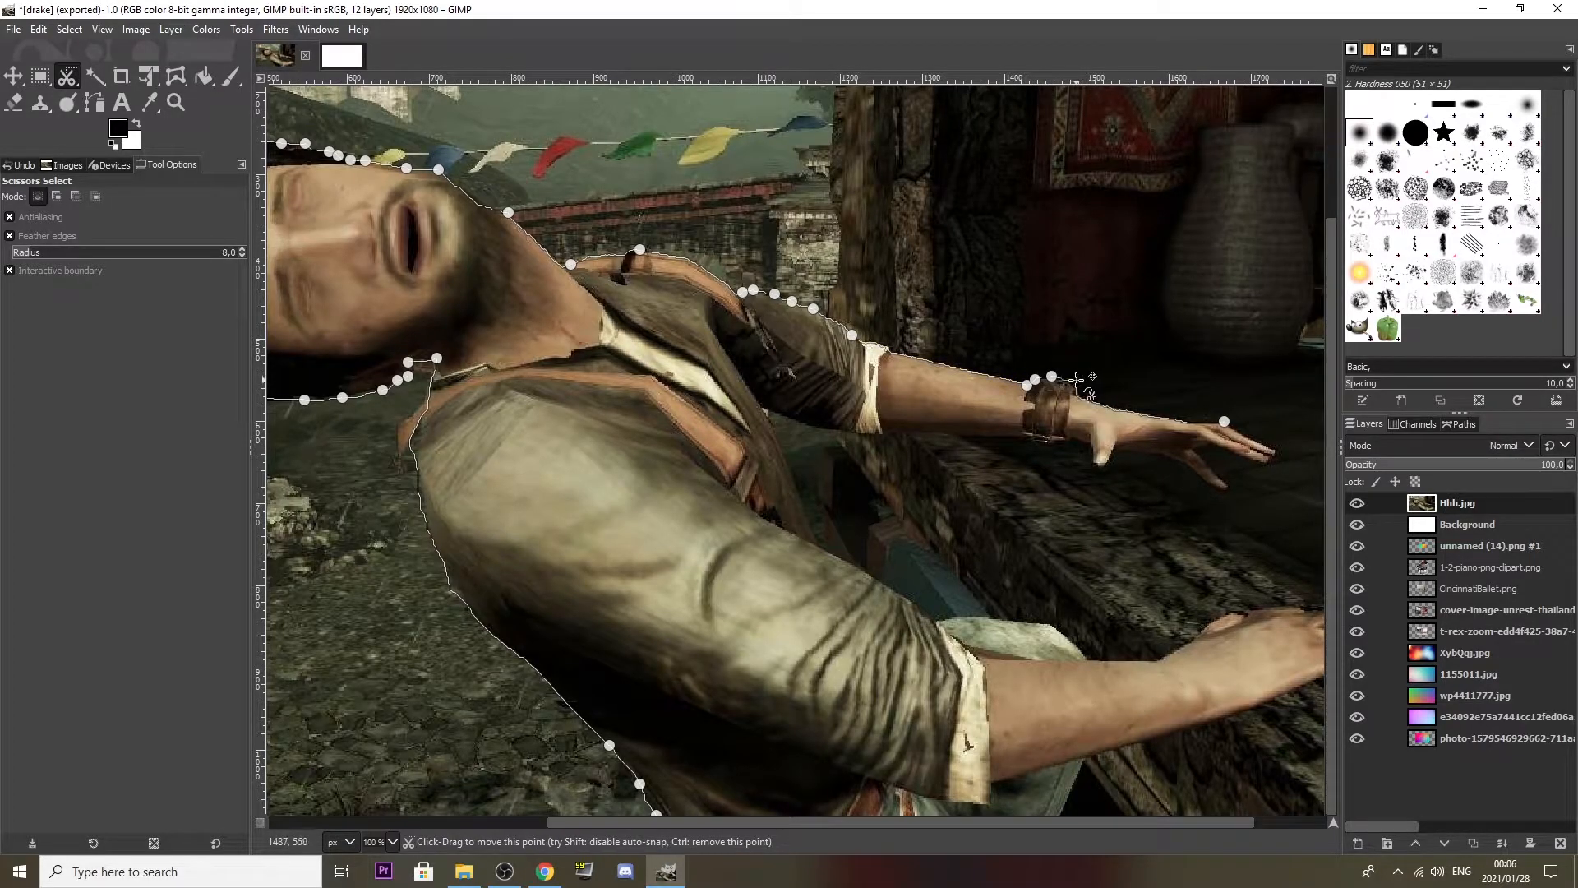
Continue the outline around the fingertips of the far hand with closely spaced points.
{"action": "left_click_drag", "start_coordinate": [932, 824], "coordinate": [1021, 824]}
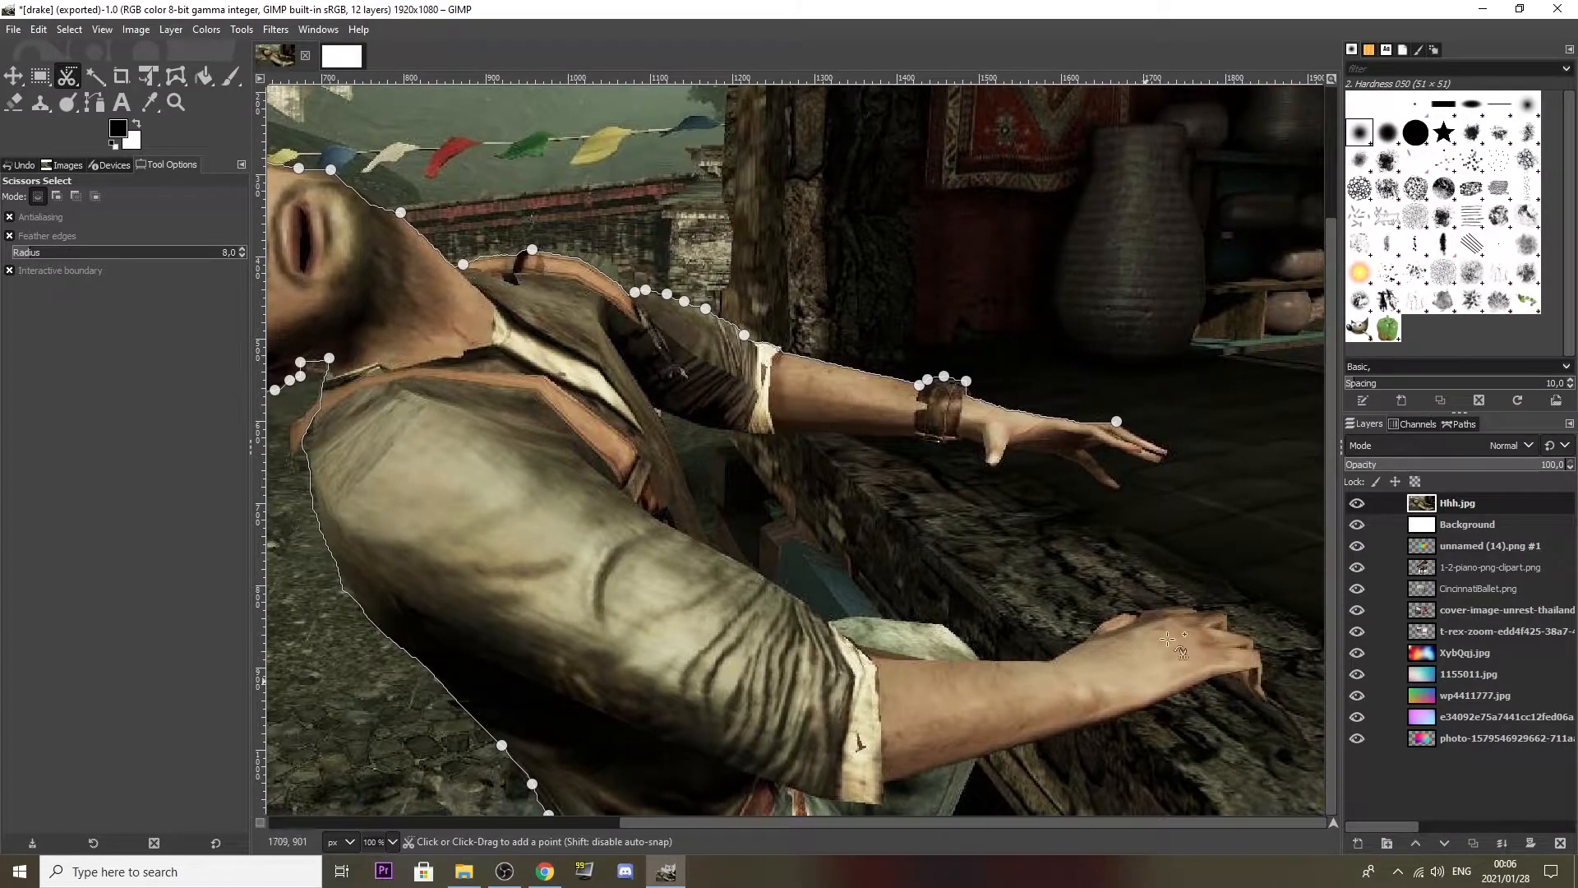
{"action": "left_click", "coordinate": [1170, 450]}
{"action": "left_click", "coordinate": [1160, 465]}
{"action": "left_click", "coordinate": [1104, 444]}
{"action": "left_click", "coordinate": [1126, 457]}
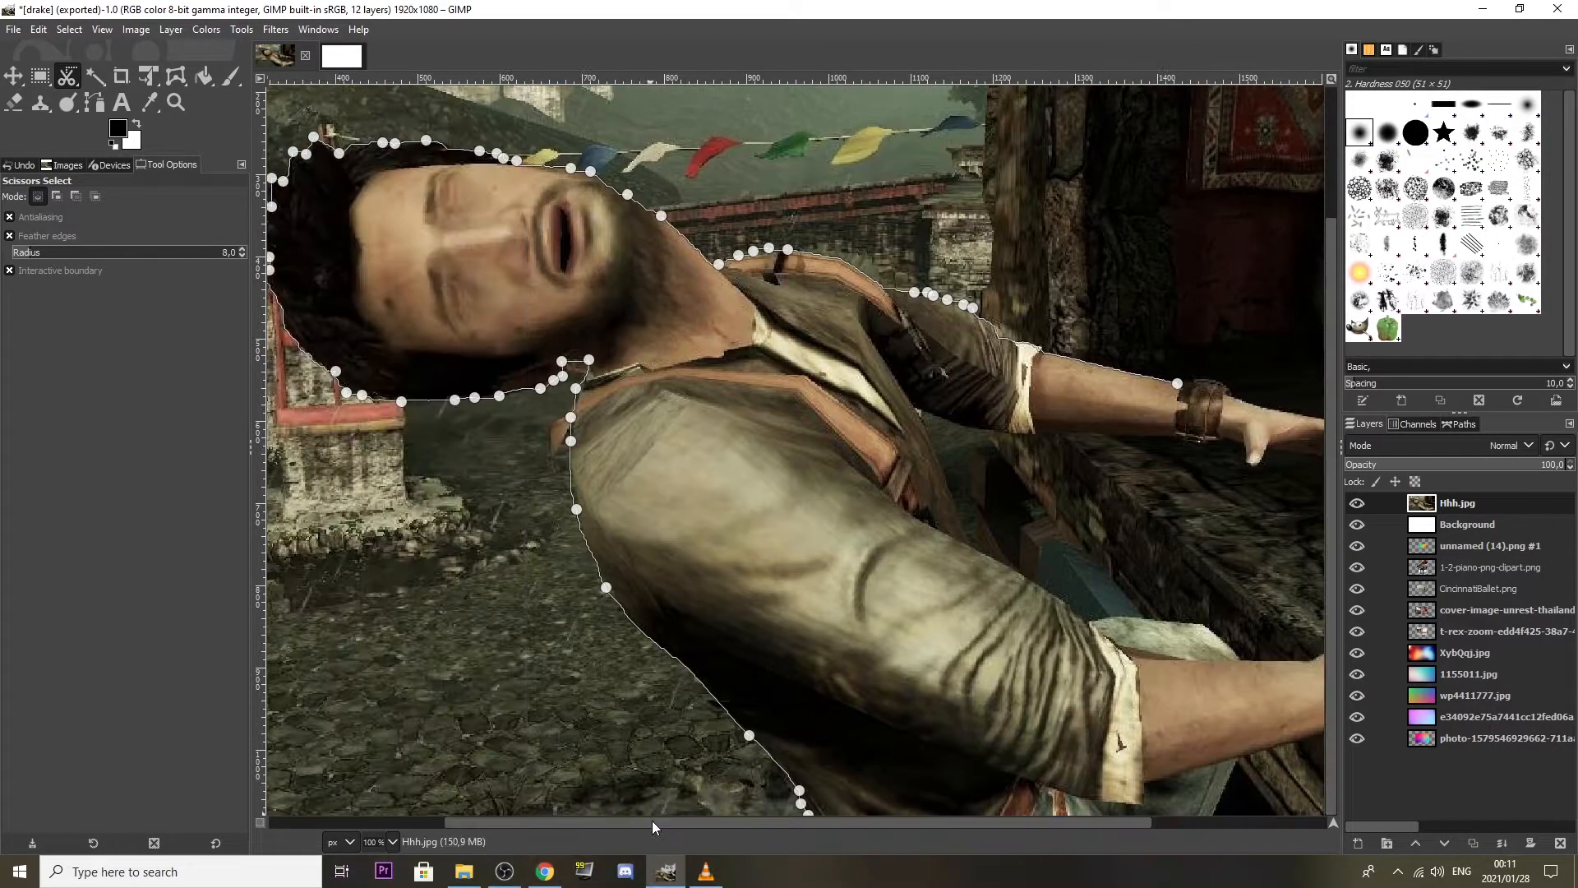
{"action": "left_click_drag", "start_coordinate": [652, 822], "coordinate": [613, 822]}
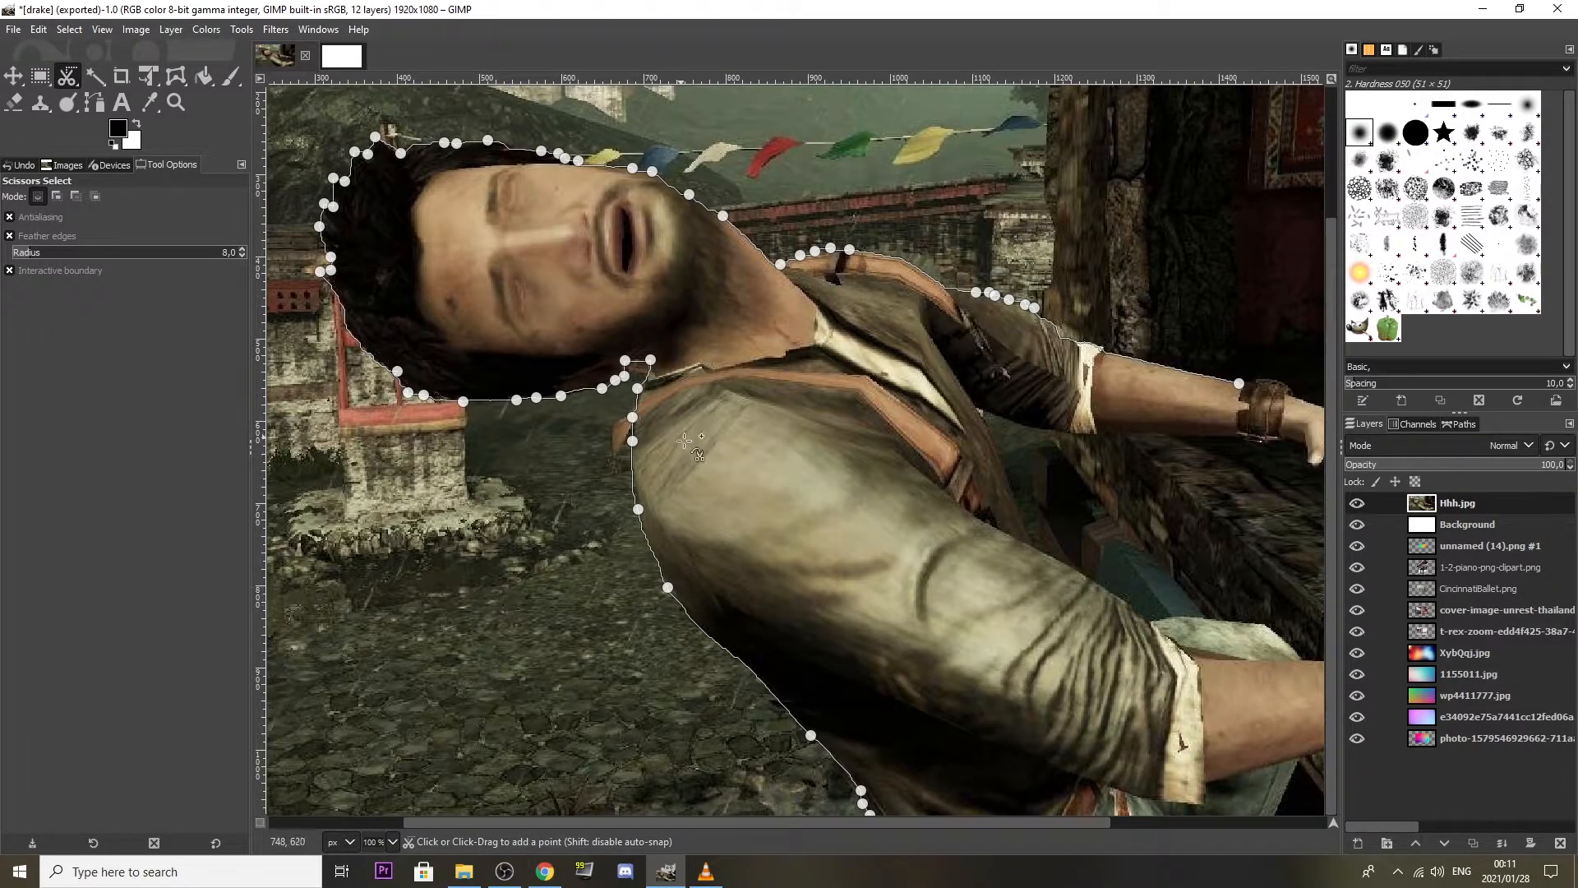
Add Scissors Select outline points along the upper edge of the bracelet on the far wrist.
{"action": "left_click_drag", "start_coordinate": [728, 821], "coordinate": [823, 823]}
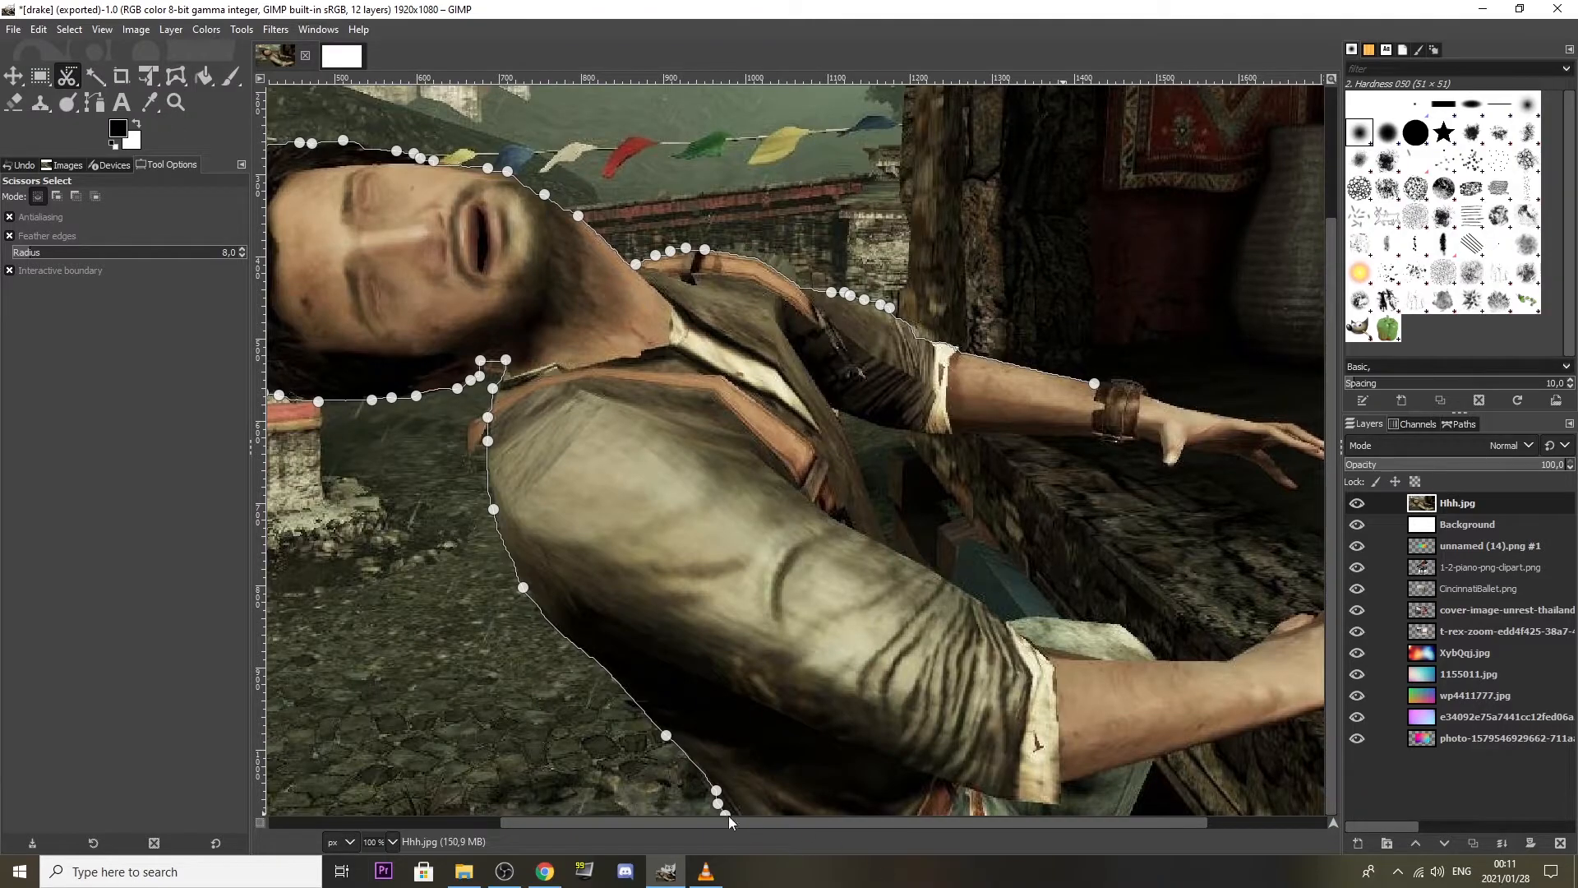
{"action": "left_click_drag", "start_coordinate": [746, 822], "coordinate": [891, 831]}
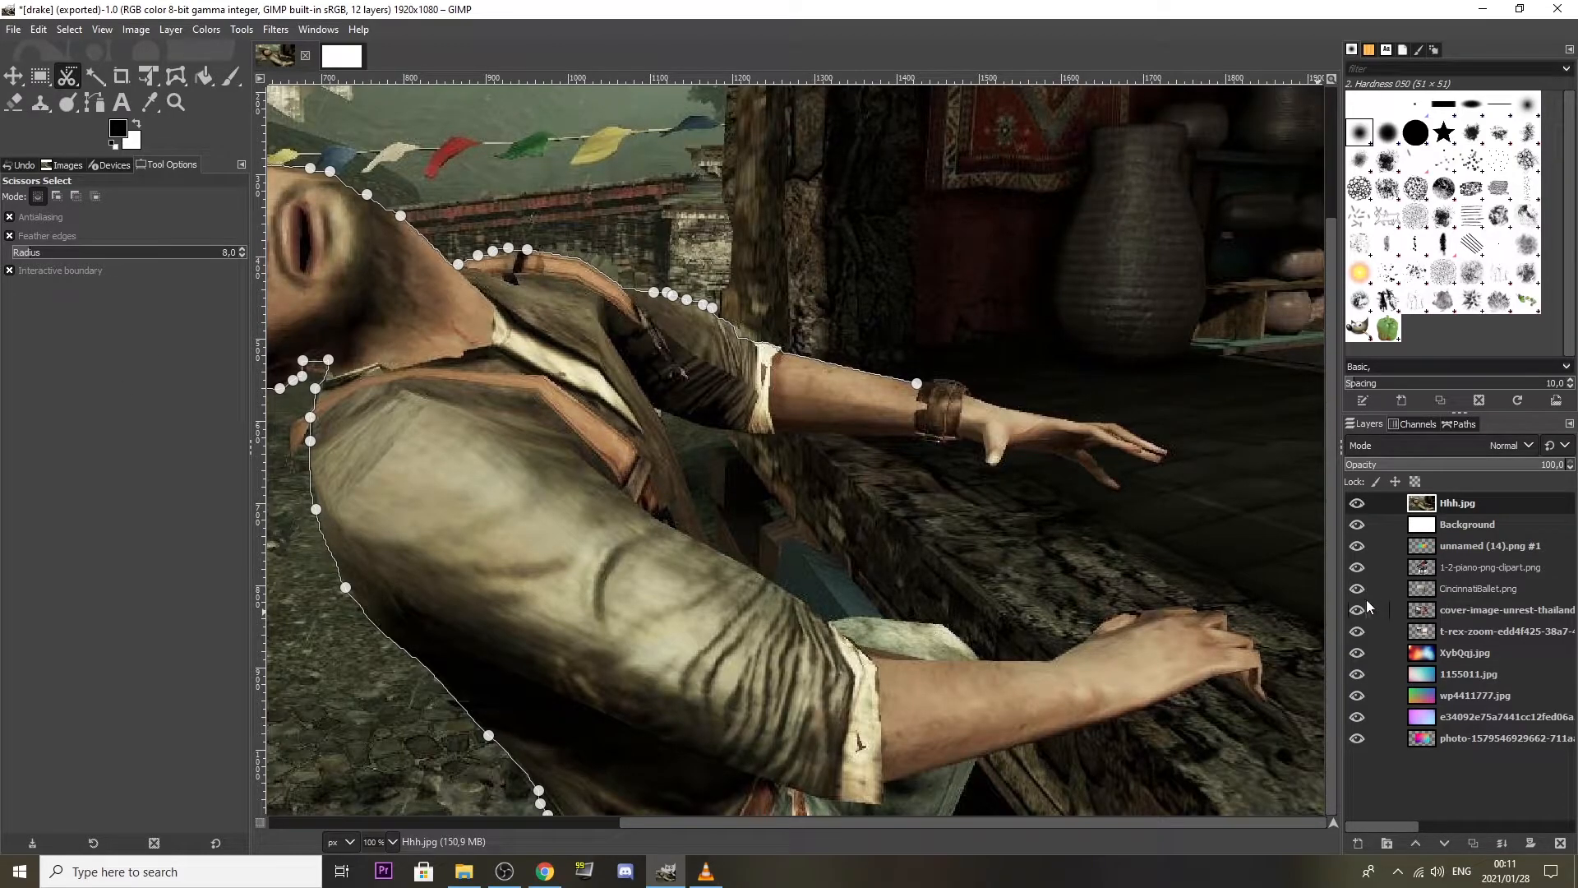
{"action": "left_click", "coordinate": [935, 378]}
{"action": "left_click", "coordinate": [951, 377]}
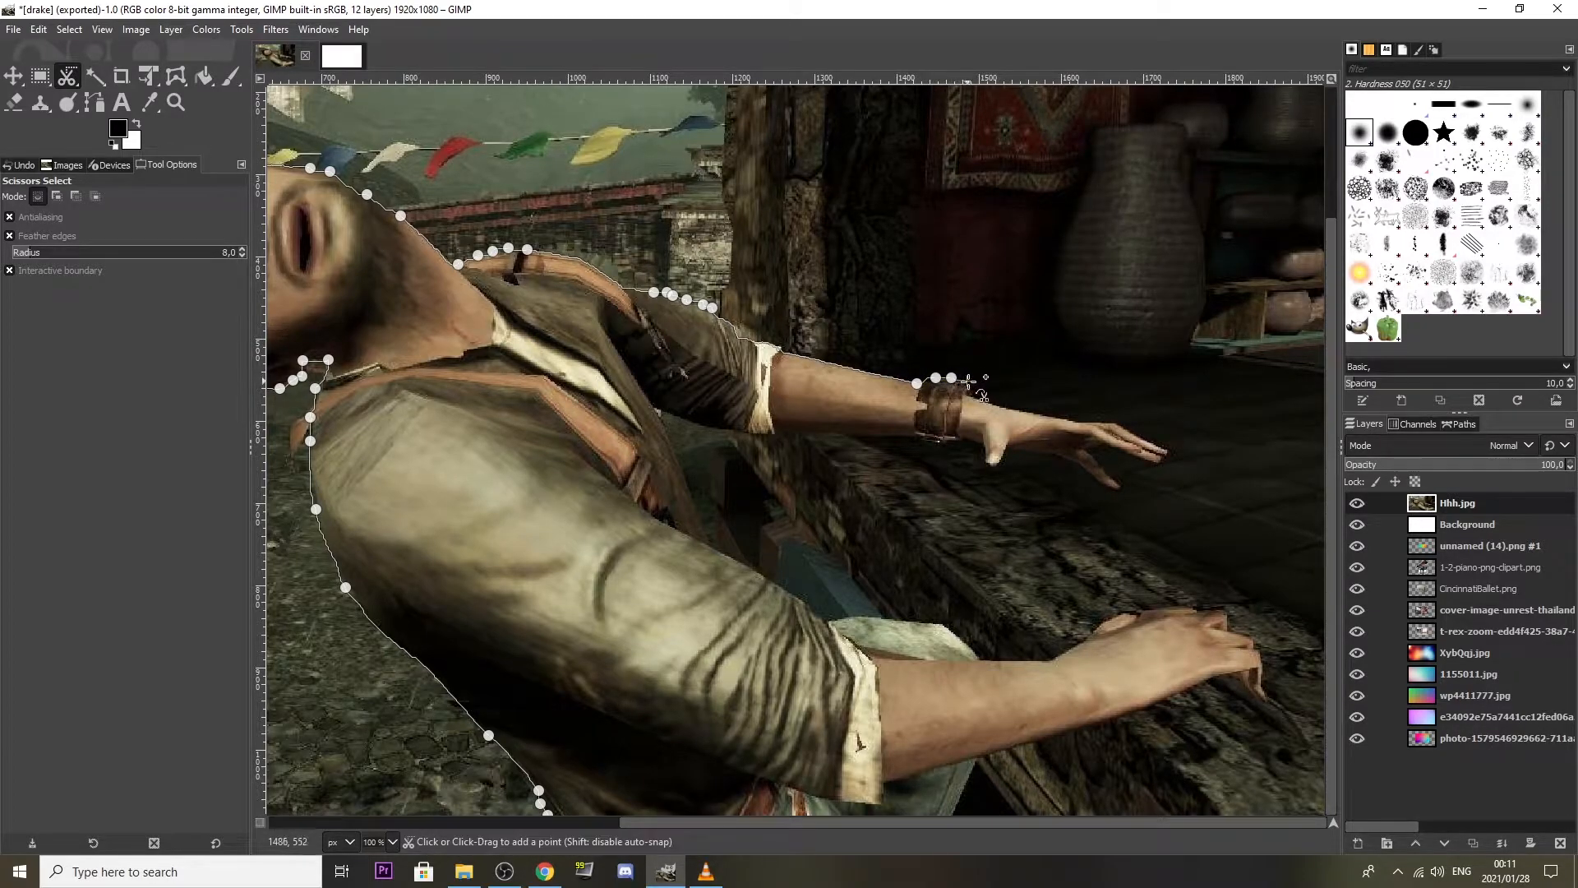
{"action": "left_click", "coordinate": [970, 382]}
Extend the outline from the bracelet along the back of the far hand and around its longest fingertip.
{"action": "left_click", "coordinate": [1118, 423]}
{"action": "left_click", "coordinate": [1172, 448]}
{"action": "left_click", "coordinate": [1162, 462]}
Try to fit the outline along the underside of the far hand's extended fingers and undo the last points.
{"action": "left_click", "coordinate": [1085, 448]}
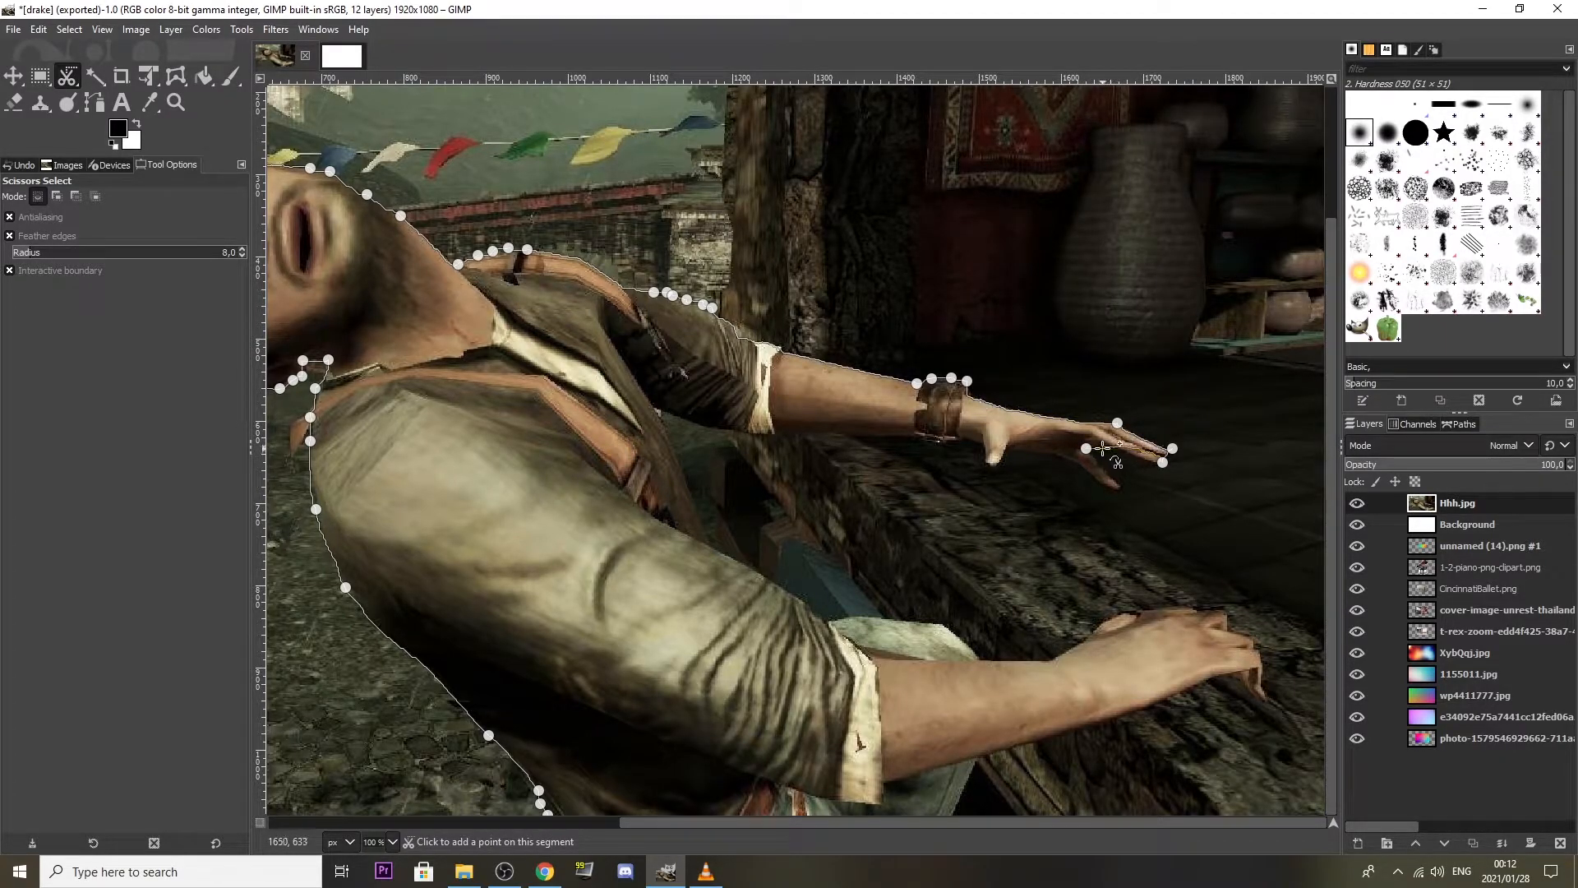
{"action": "left_click", "coordinate": [1121, 451]}
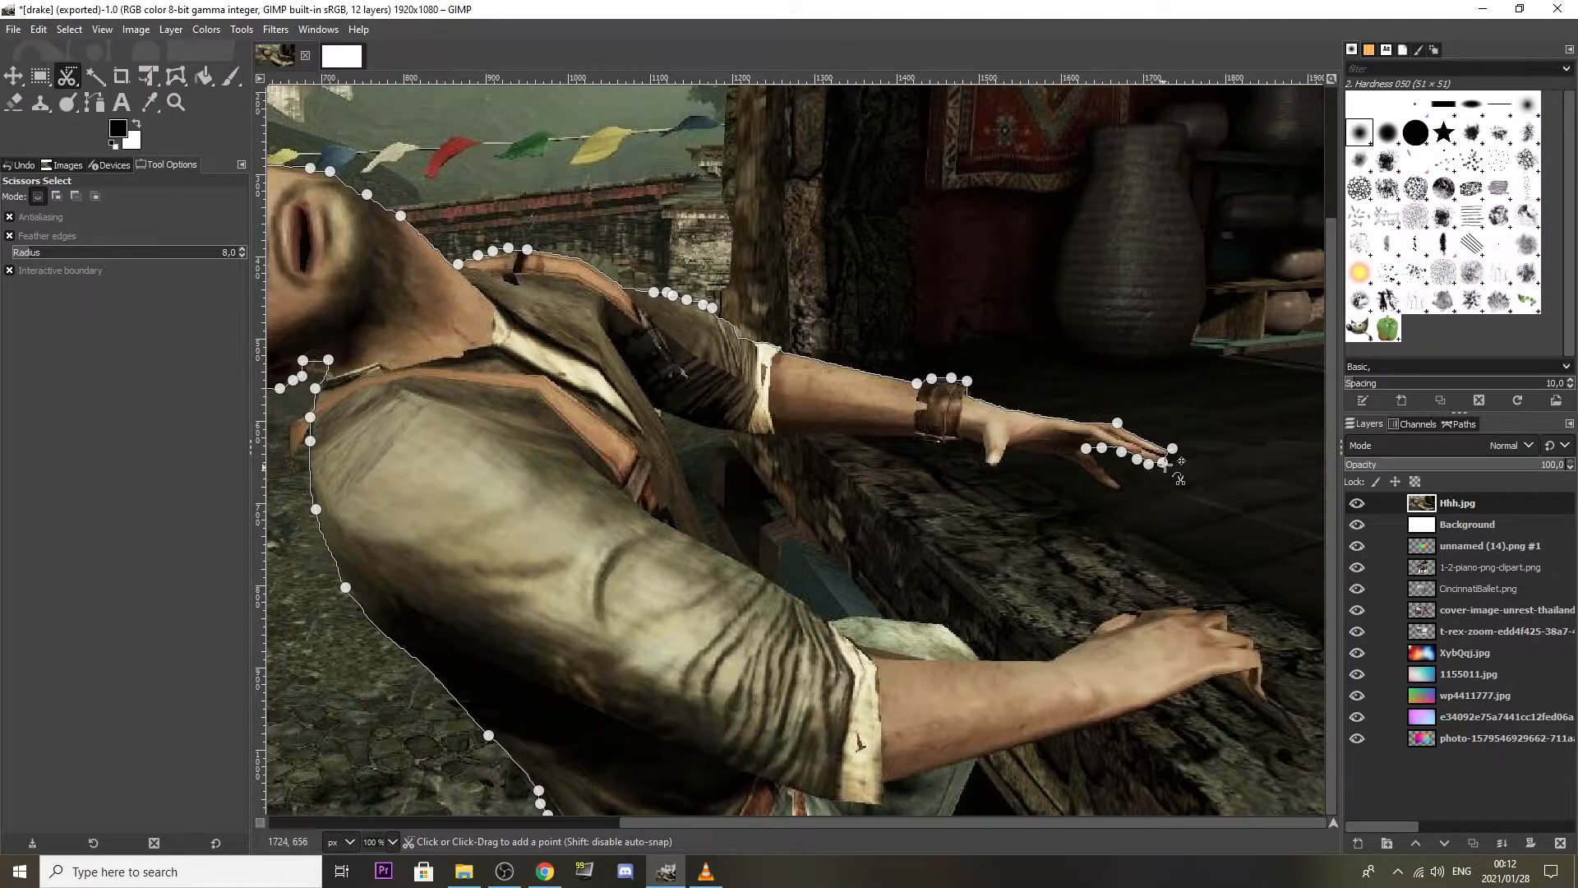
{"action": "key", "text": "ctrl+z"}
{"action": "key", "text": "ctrl+z"}
{"action": "key", "text": "ctrl+z"}
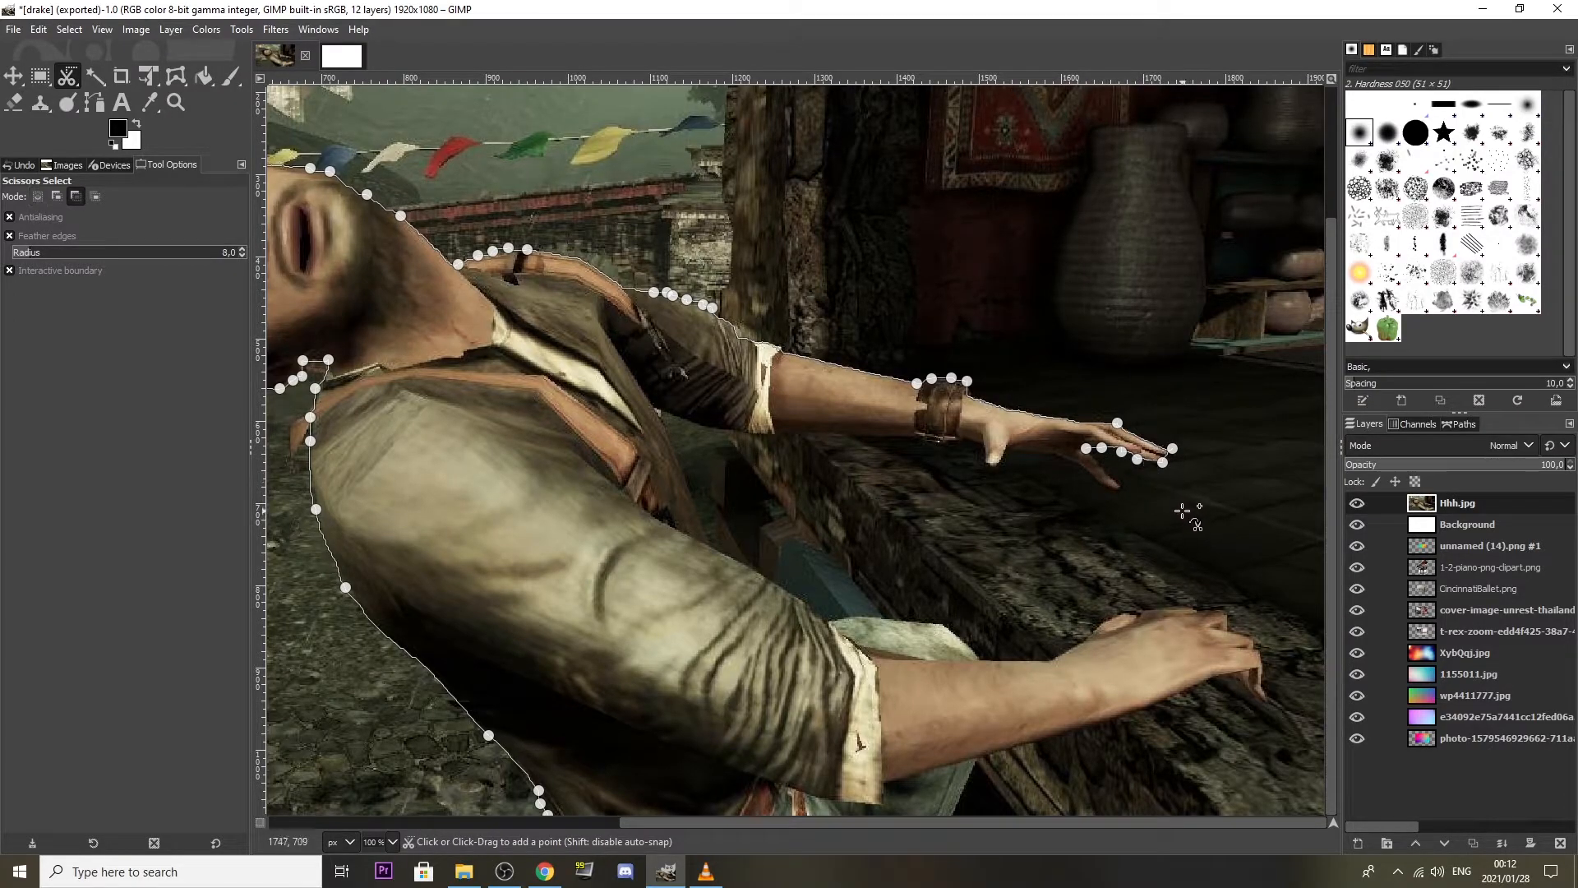
{"action": "key", "text": "ctrl+z"}
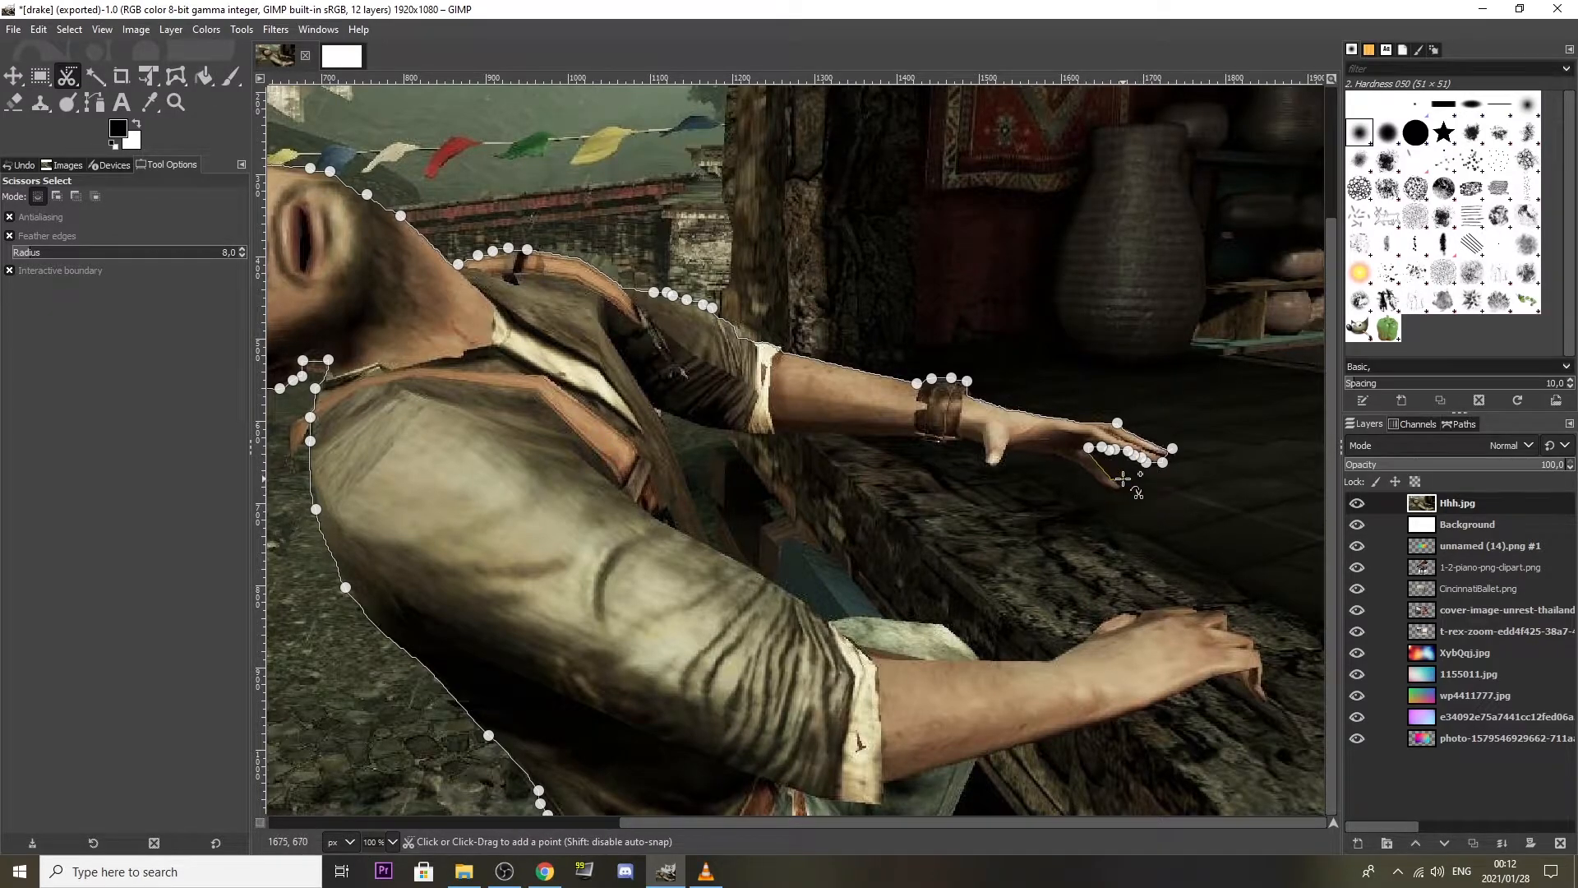
Continue the outline around the tip of the far hand's lowest finger and back to the palm.
{"action": "left_click", "coordinate": [1123, 489]}
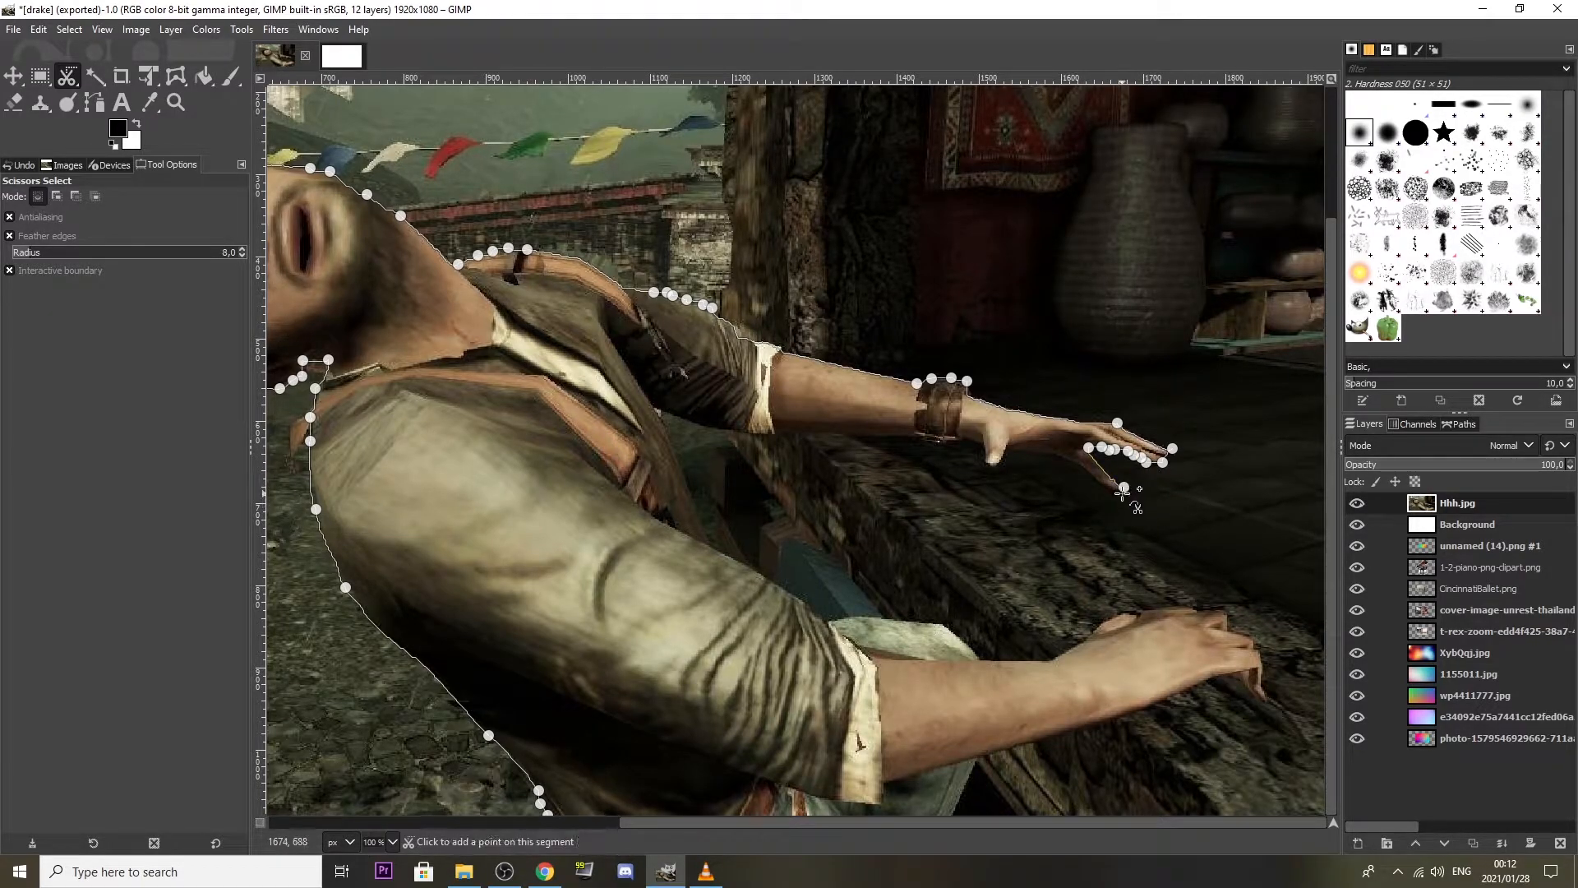
{"action": "left_click", "coordinate": [1107, 487]}
{"action": "left_click", "coordinate": [1071, 465]}
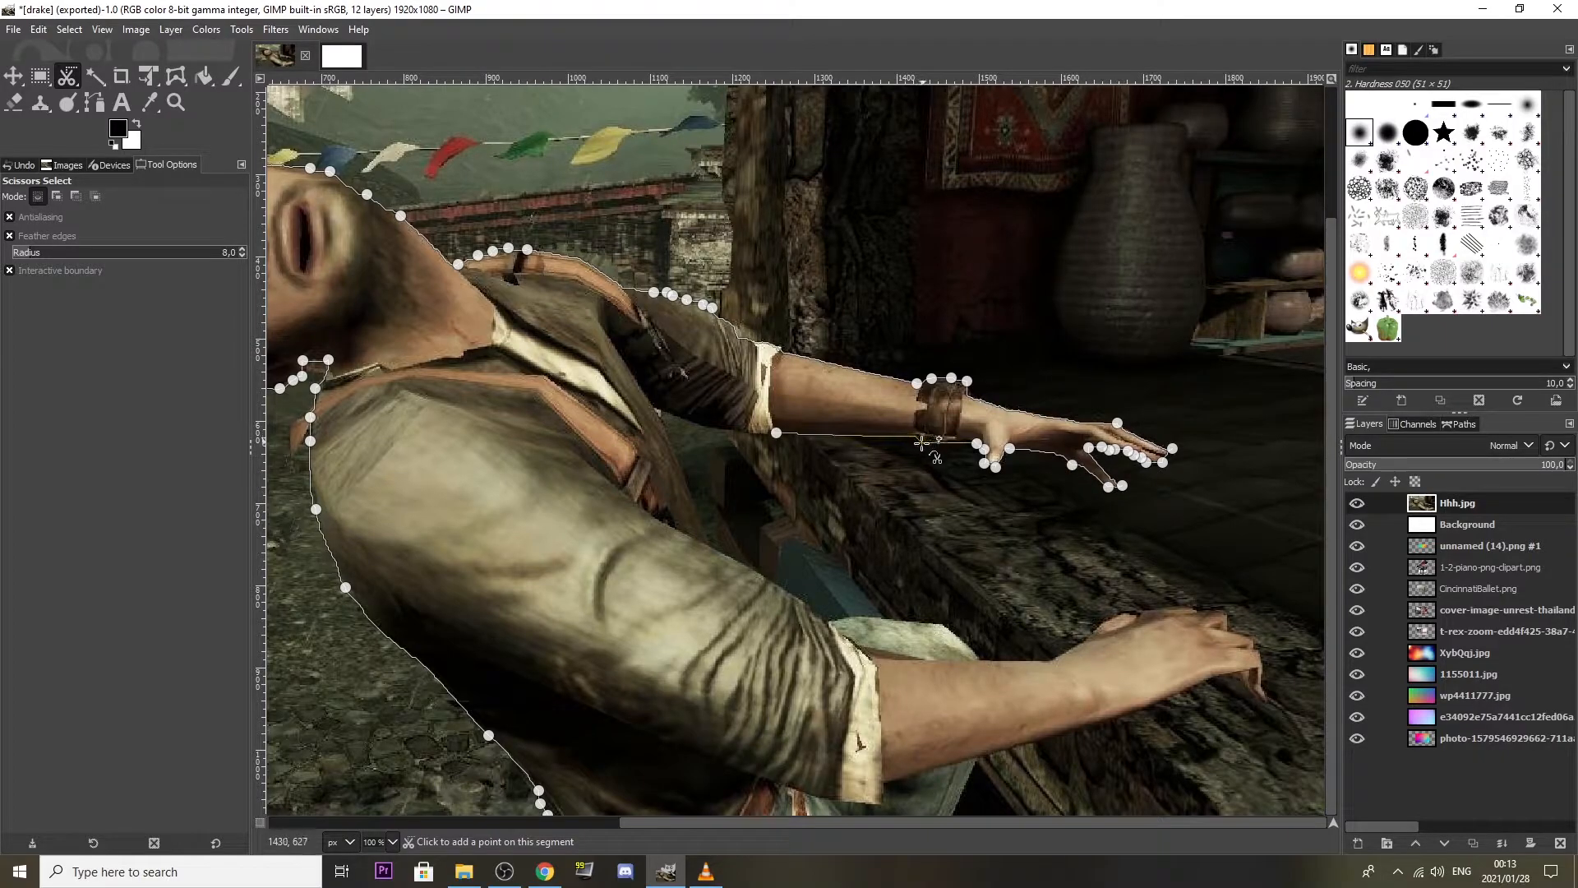
Add outline points that fit the curve to the lower edge of the bracelet on the far wrist.
{"action": "left_click", "coordinate": [921, 443]}
{"action": "left_click", "coordinate": [963, 440]}
{"action": "left_click", "coordinate": [948, 444]}
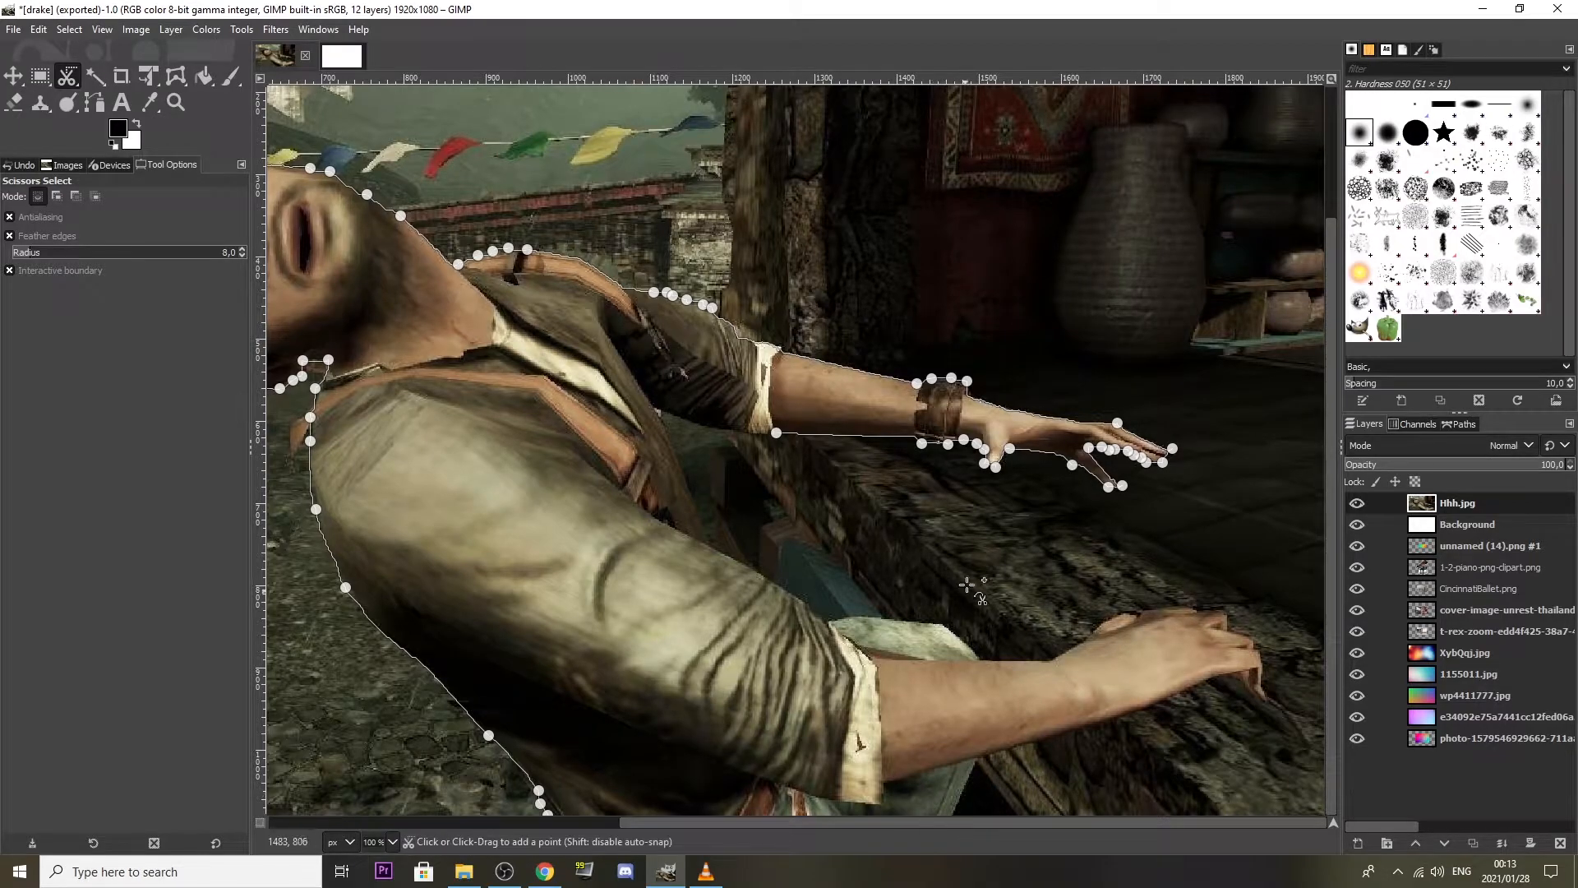
Extend the outline to the vest under the far arm and fit it to the sleeve's lower edge.
{"action": "left_click_drag", "start_coordinate": [924, 822], "coordinate": [873, 823]}
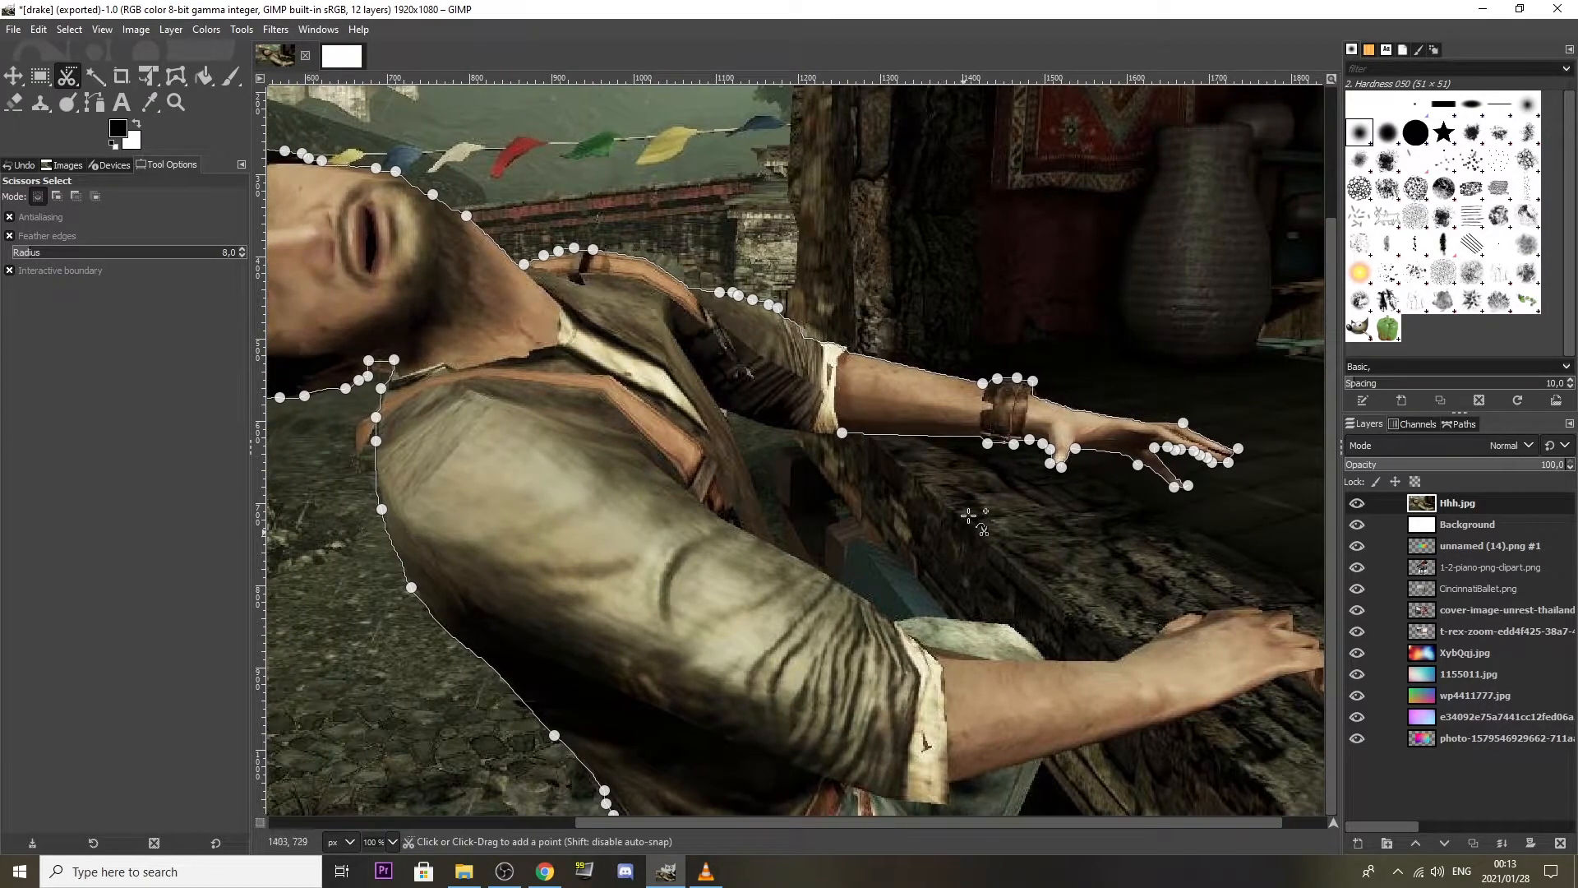
{"action": "left_click", "coordinate": [720, 409]}
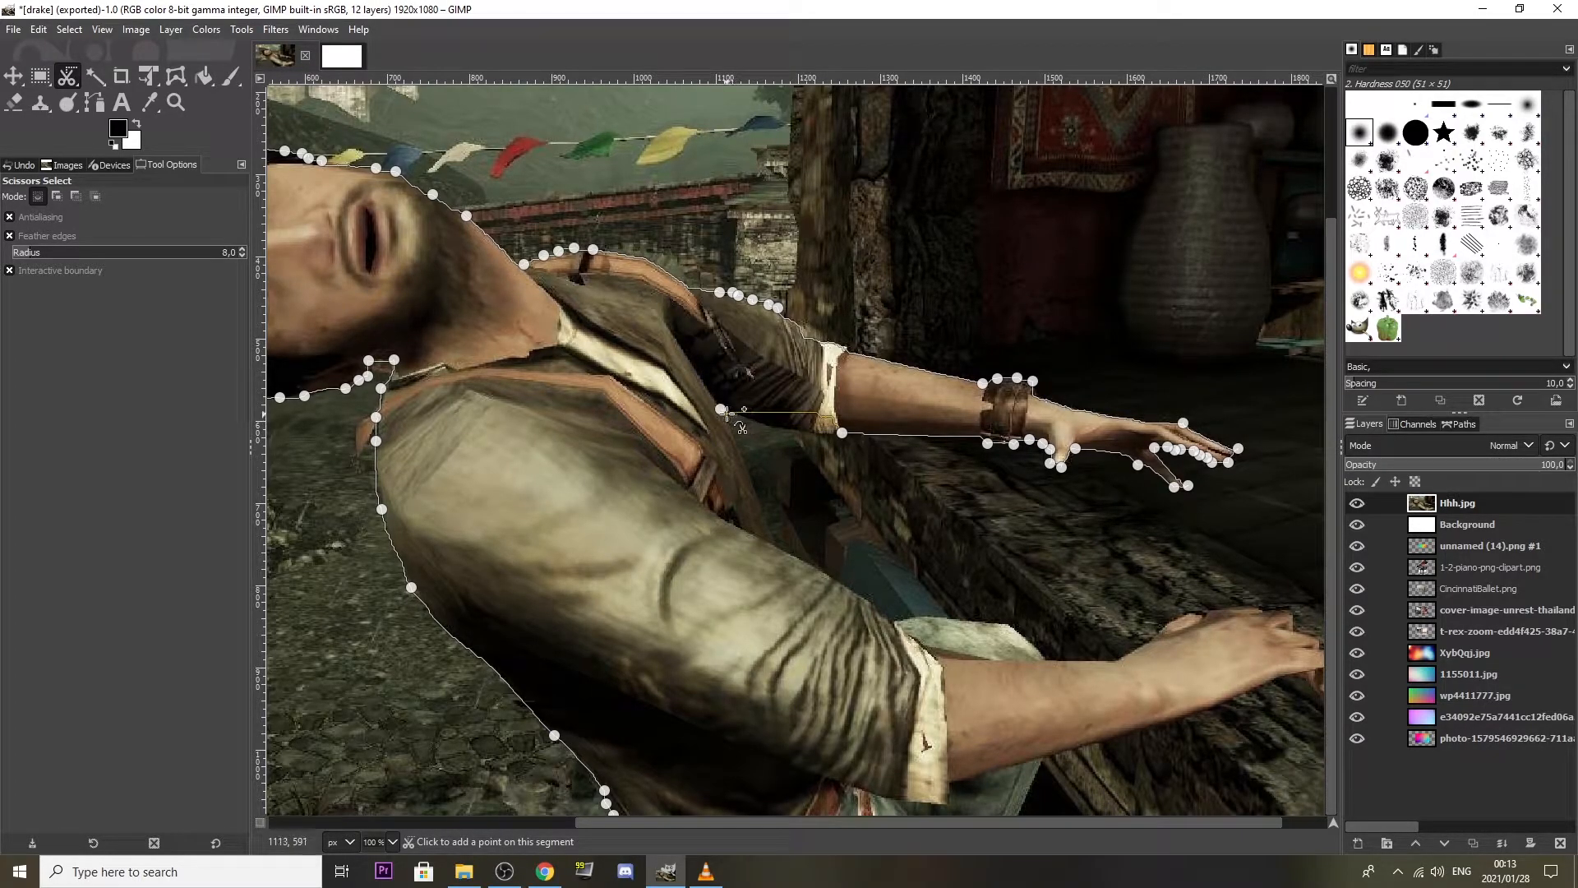
{"action": "left_click", "coordinate": [802, 433]}
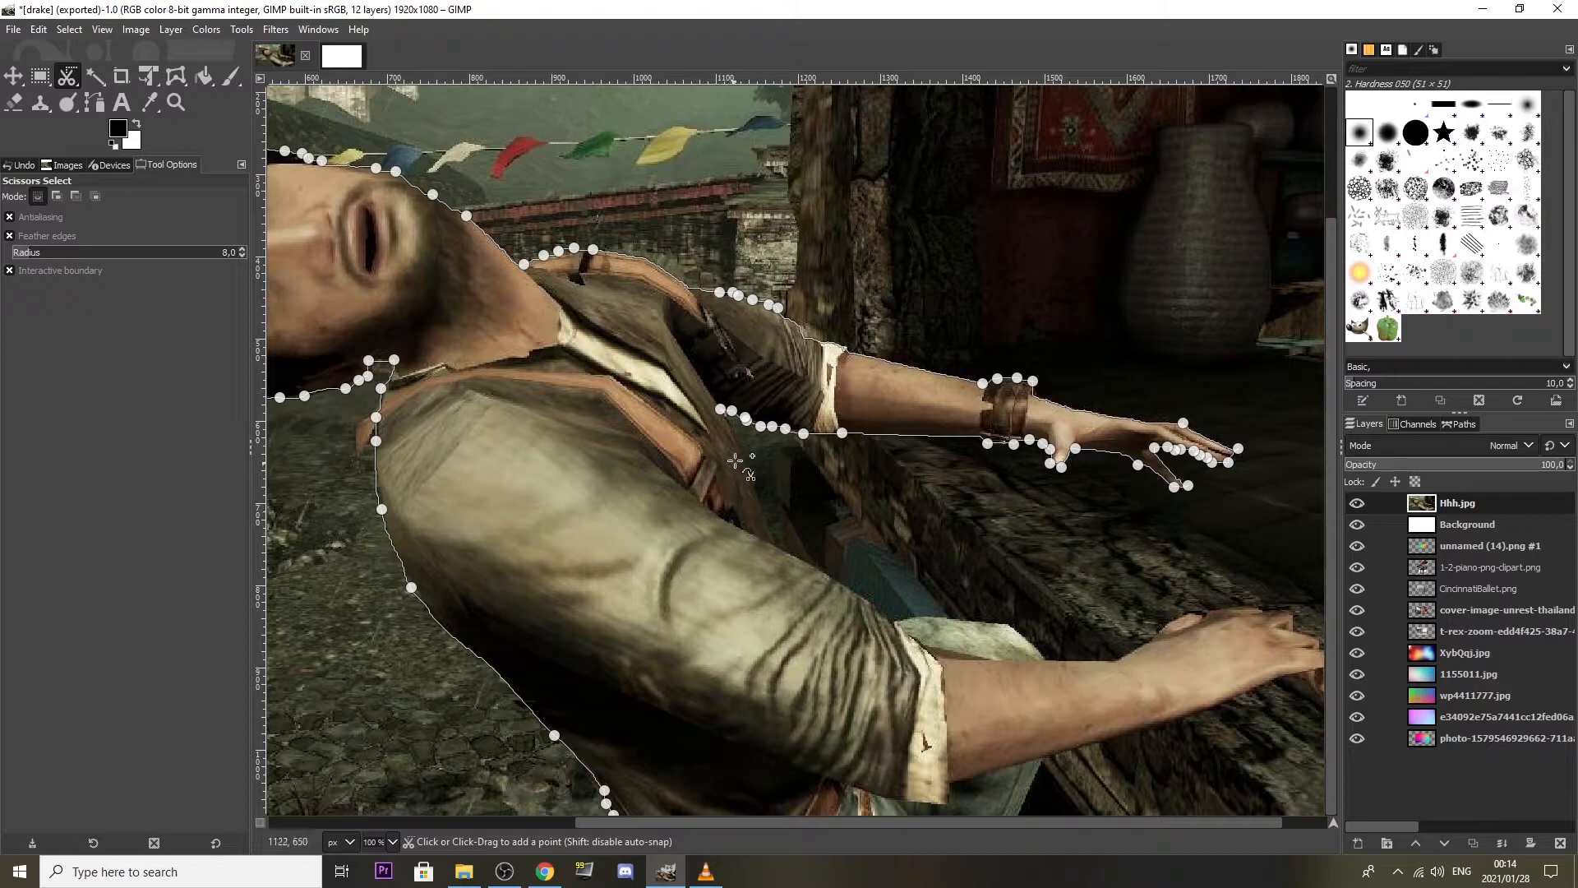
Extend the outline down the torso, over the near sleeve's upper edge and cuff, and along the forearm to the near hand.
{"action": "left_click_drag", "start_coordinate": [737, 439], "coordinate": [943, 659]}
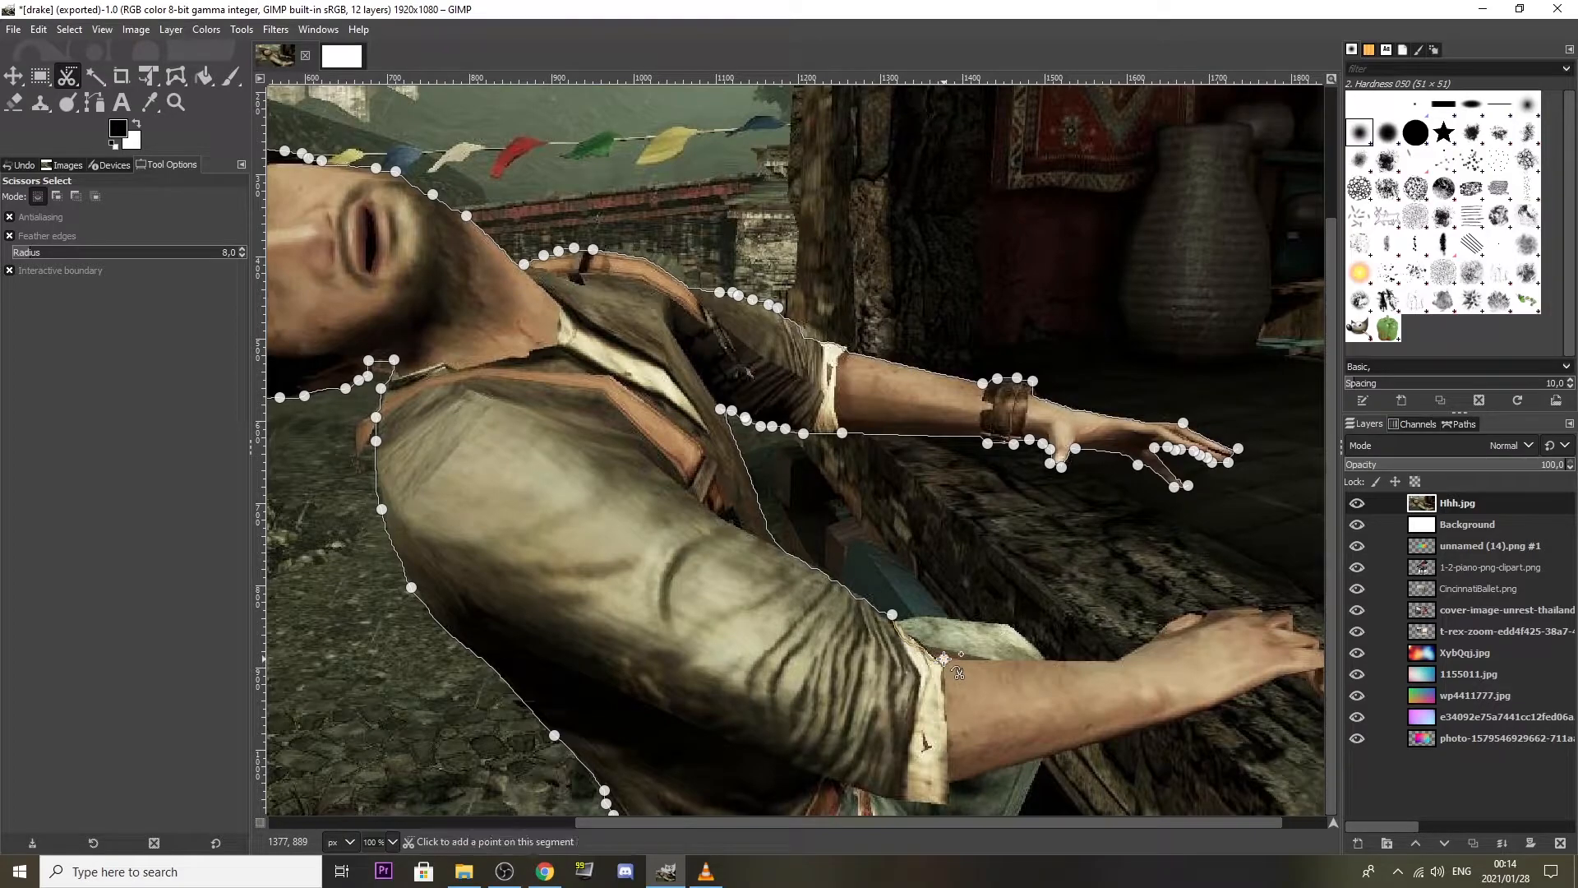
{"action": "left_click", "coordinate": [1111, 662]}
{"action": "left_click", "coordinate": [1180, 612]}
{"action": "left_click", "coordinate": [1147, 640]}
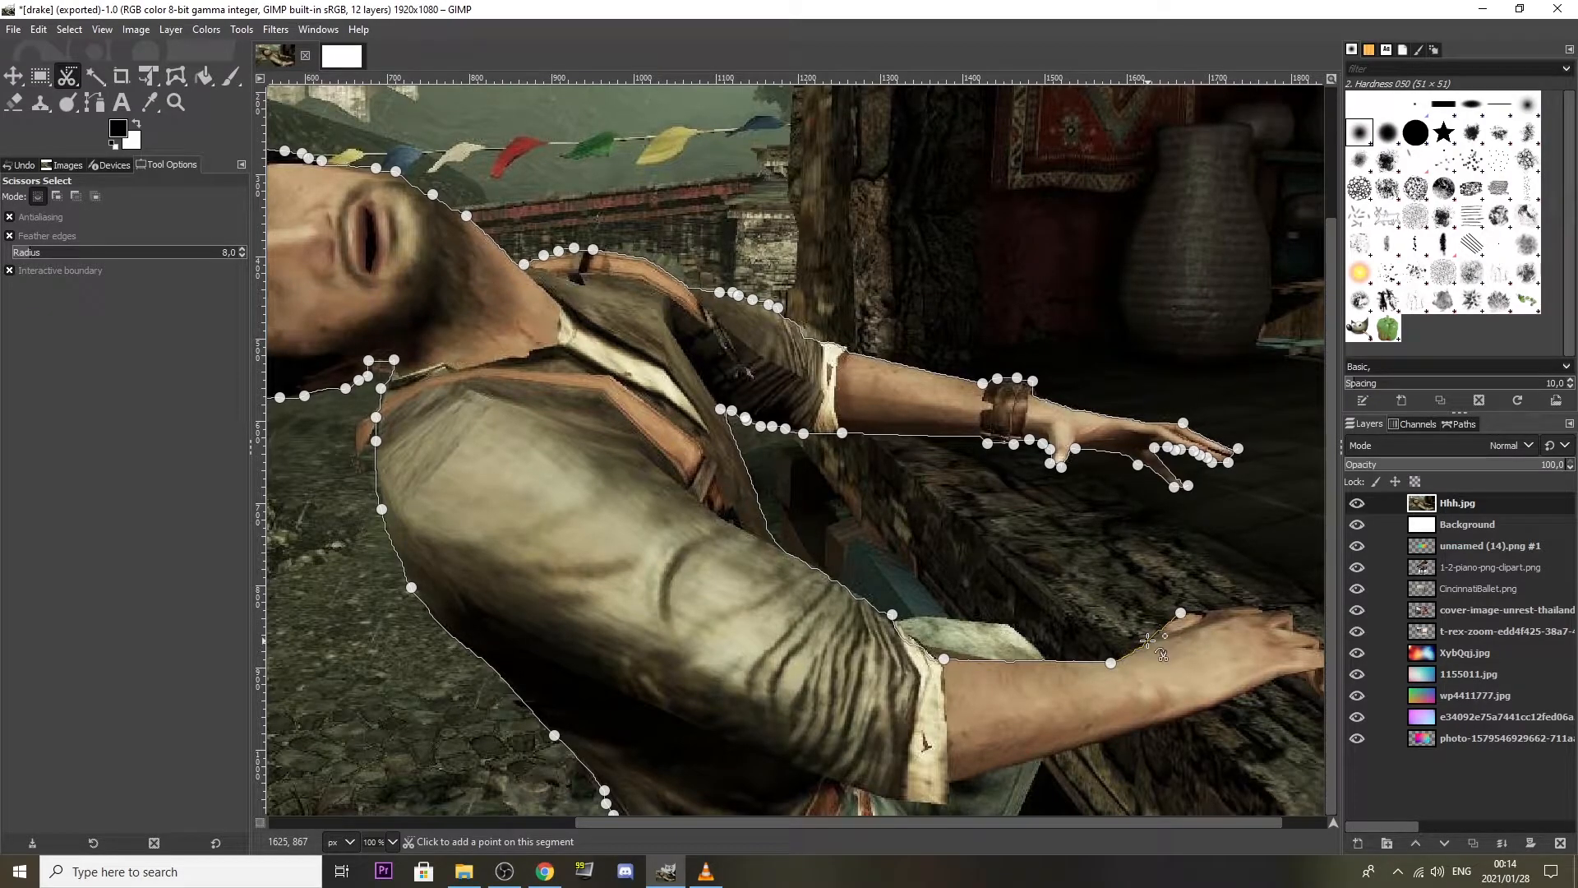
{"action": "left_click", "coordinate": [1205, 613]}
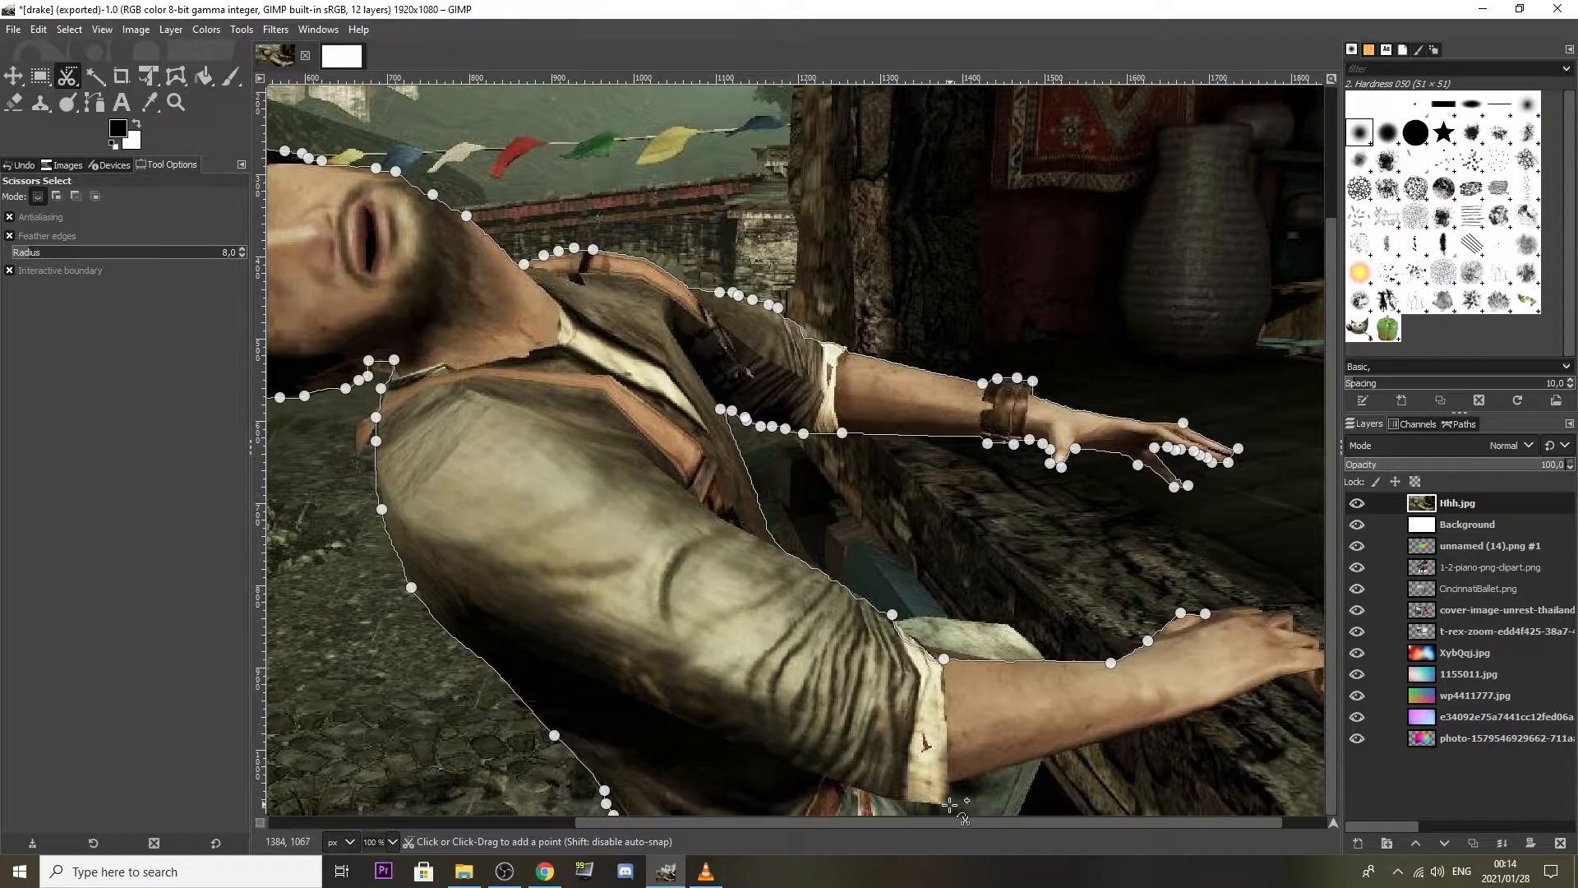
Outline the near hand's knuckles and fingertips and follow the underside of the hand and forearm back to the sleeve cuff.
{"action": "scroll", "coordinate": [935, 822], "scroll_direction": "right", "scroll_amount": 1}
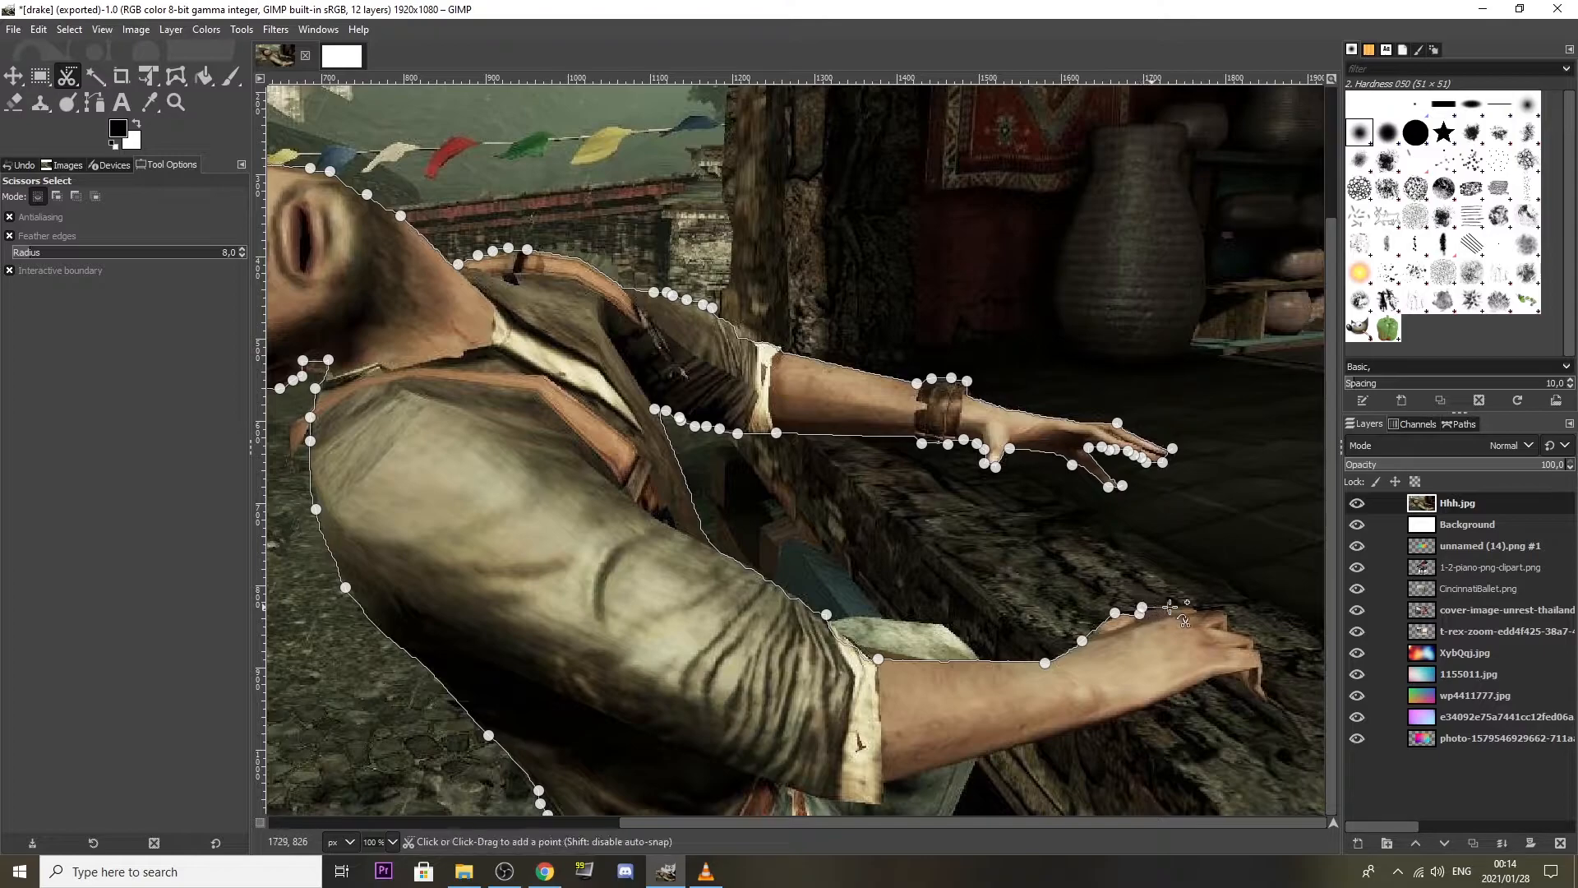
{"action": "left_click", "coordinate": [1196, 605]}
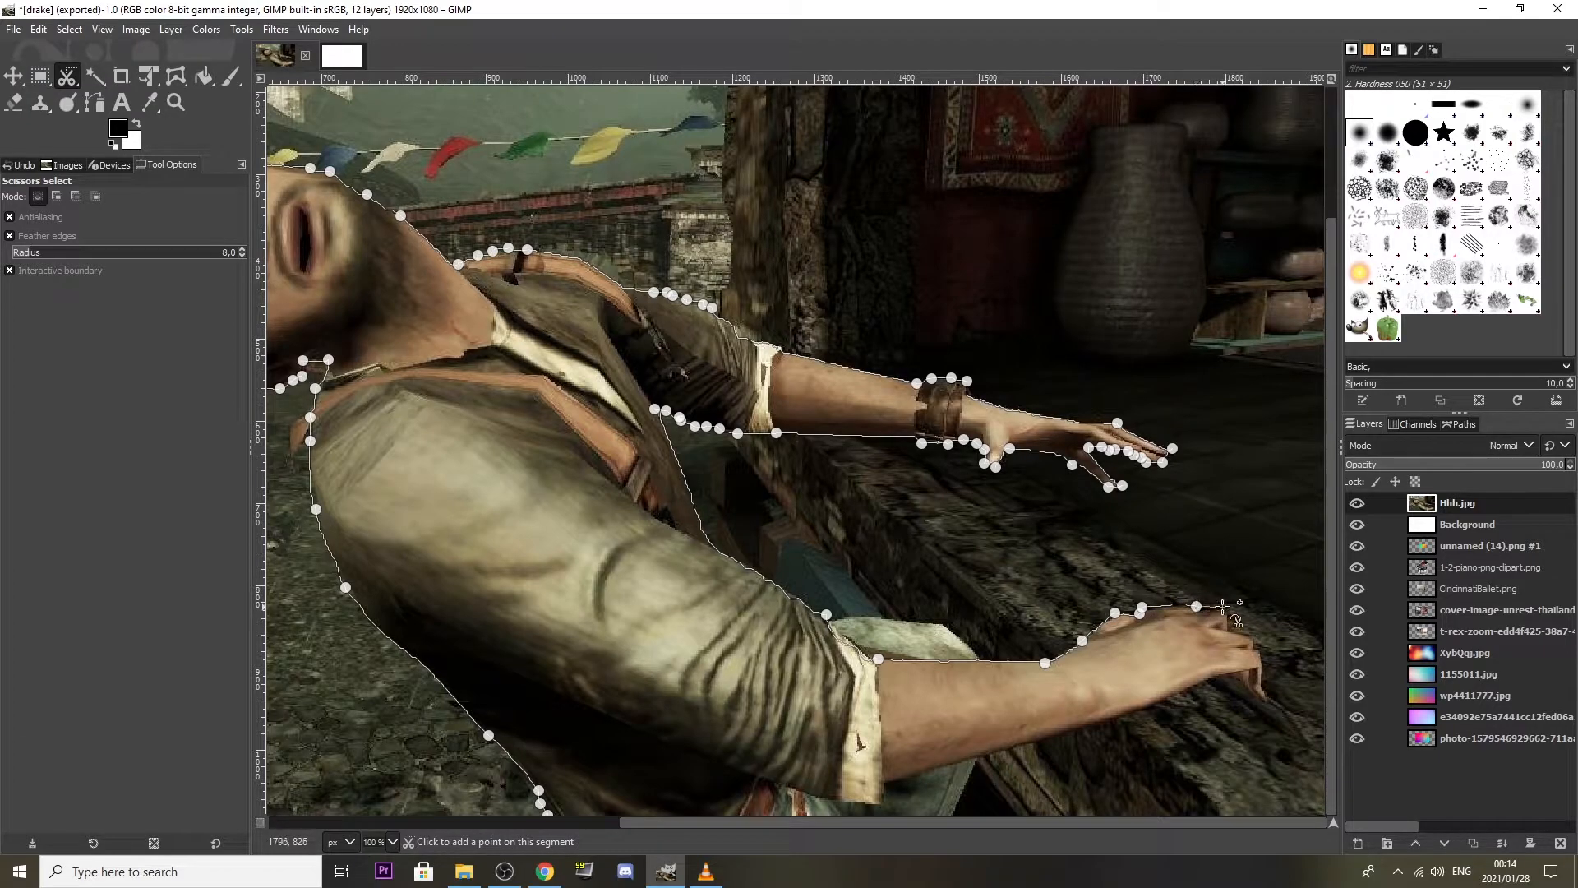
{"action": "left_click", "coordinate": [1216, 607]}
{"action": "left_click", "coordinate": [1229, 628]}
{"action": "left_click", "coordinate": [1252, 631]}
{"action": "left_click", "coordinate": [1256, 643]}
{"action": "left_click", "coordinate": [1270, 700]}
{"action": "left_click", "coordinate": [1232, 676]}
{"action": "left_click", "coordinate": [1246, 691]}
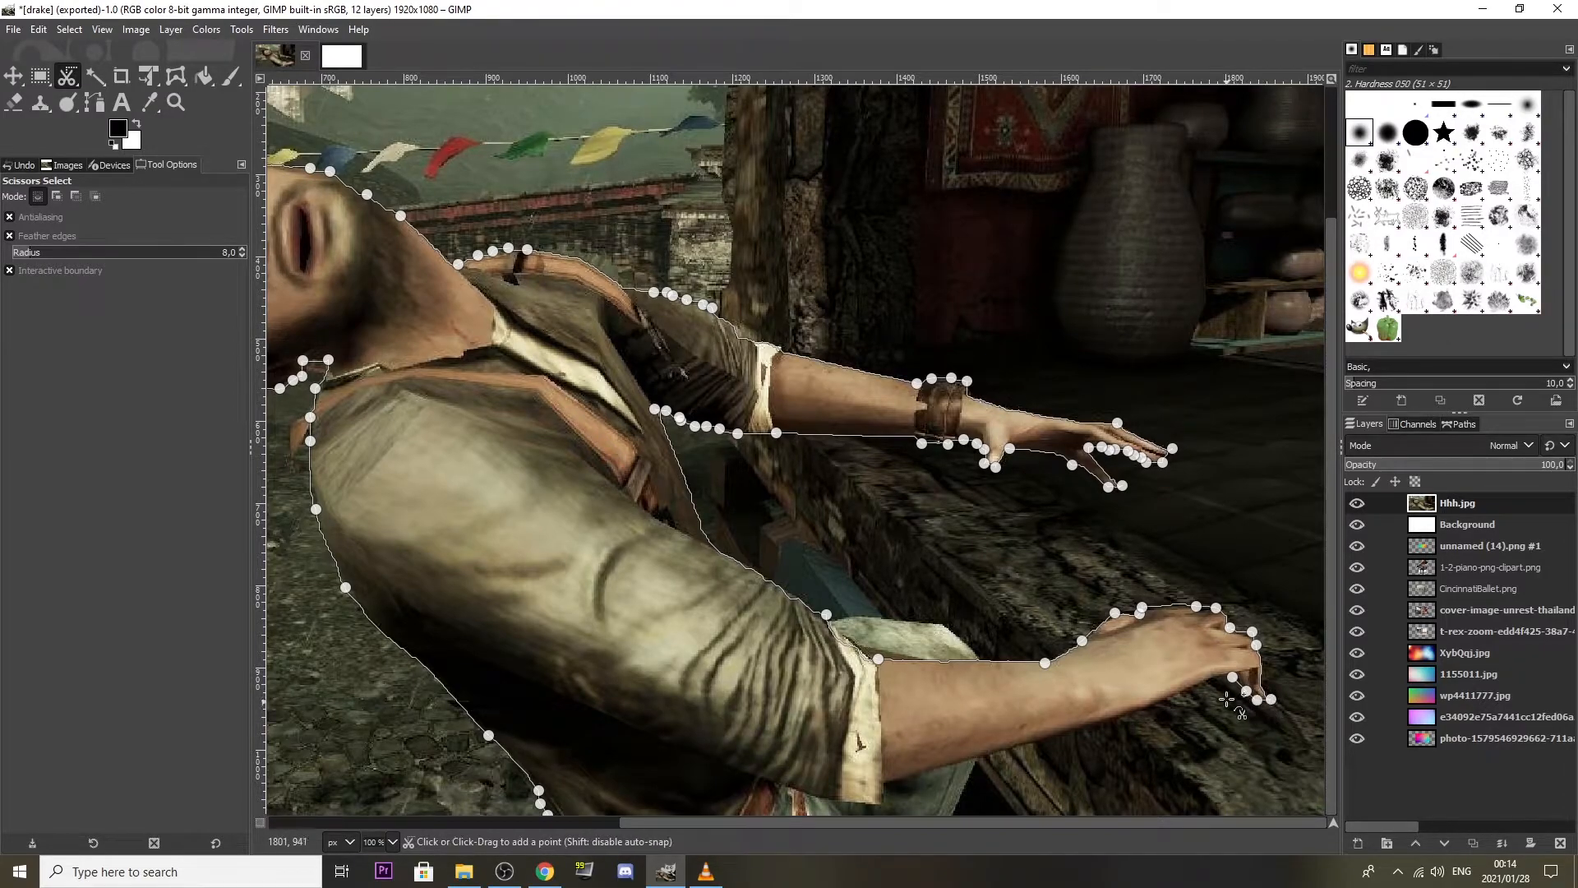
{"action": "left_click_drag", "start_coordinate": [1231, 677], "coordinate": [892, 783]}
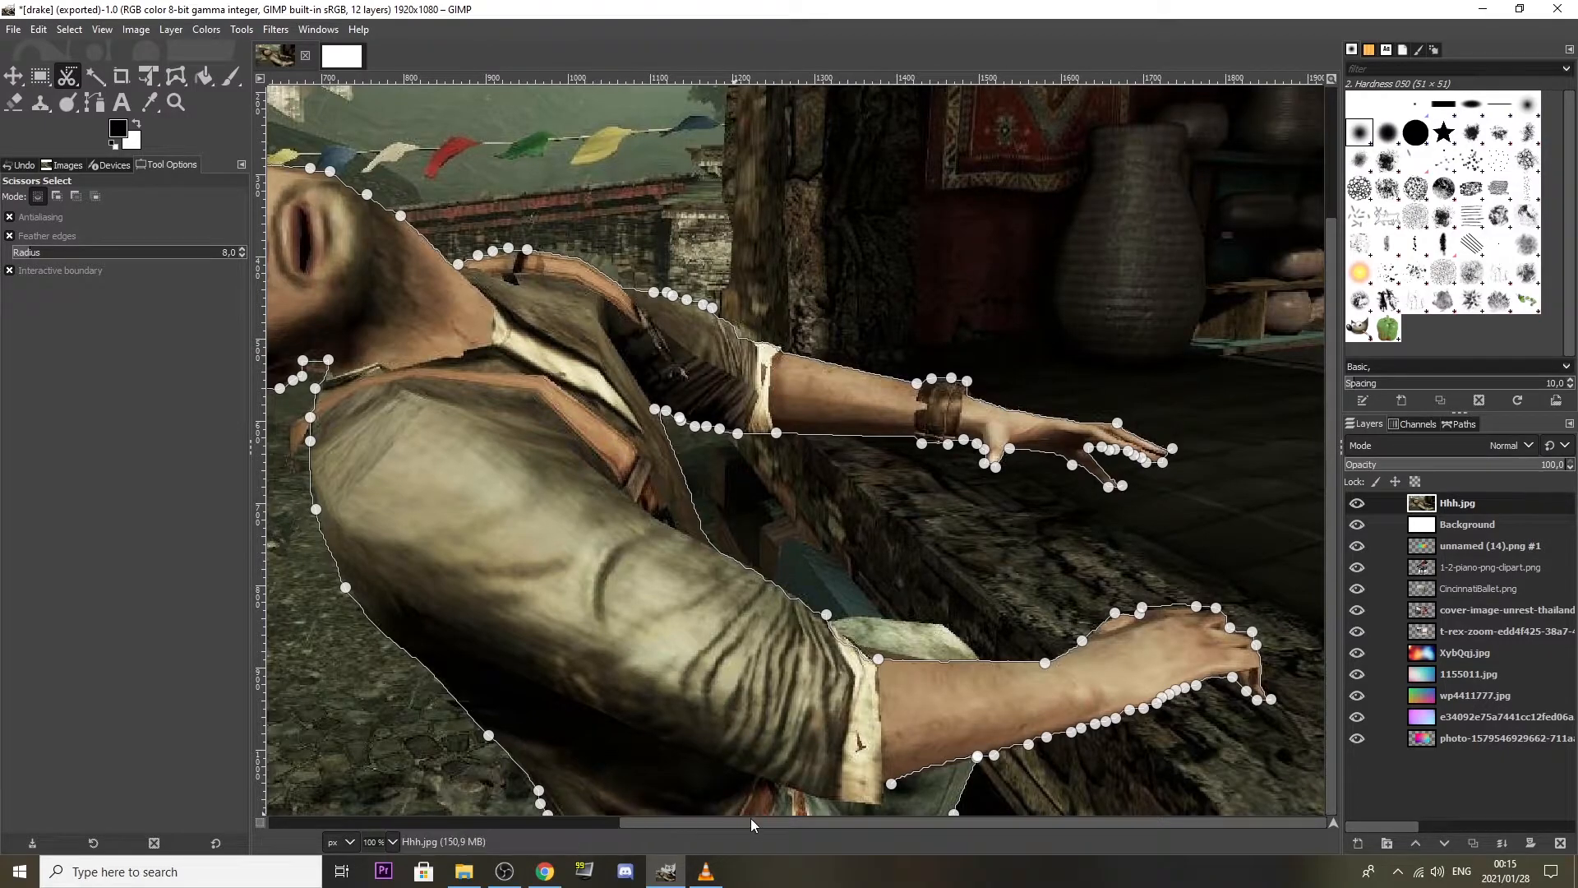
Close the outline at the lower edge of the man's back and convert it to a selection.
{"action": "left_click_drag", "start_coordinate": [810, 825], "coordinate": [728, 825]}
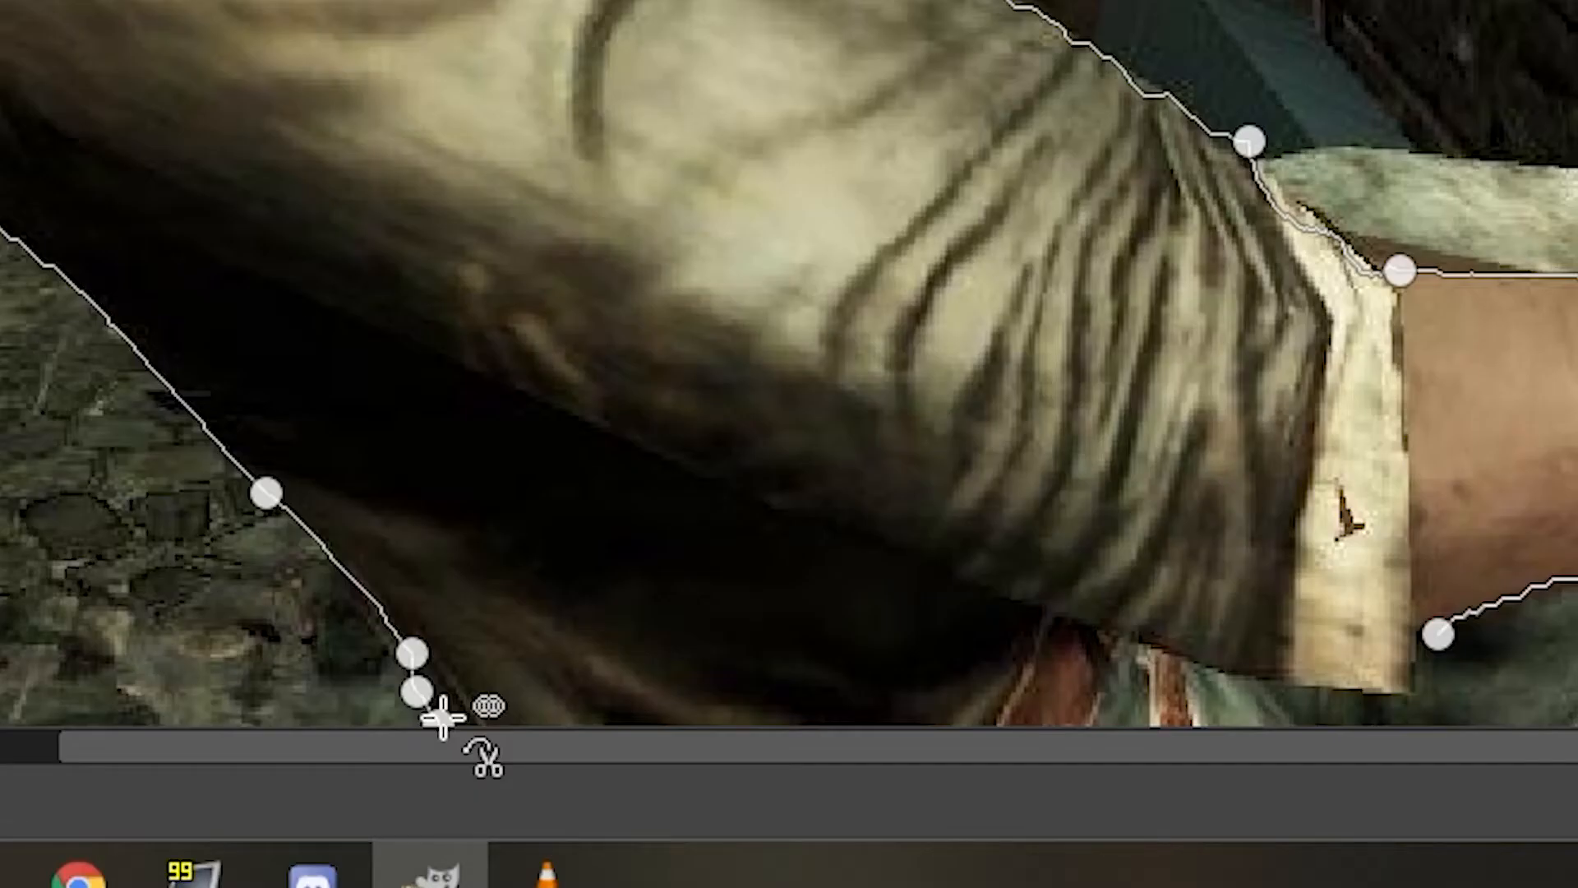
{"action": "left_click", "coordinate": [443, 717]}
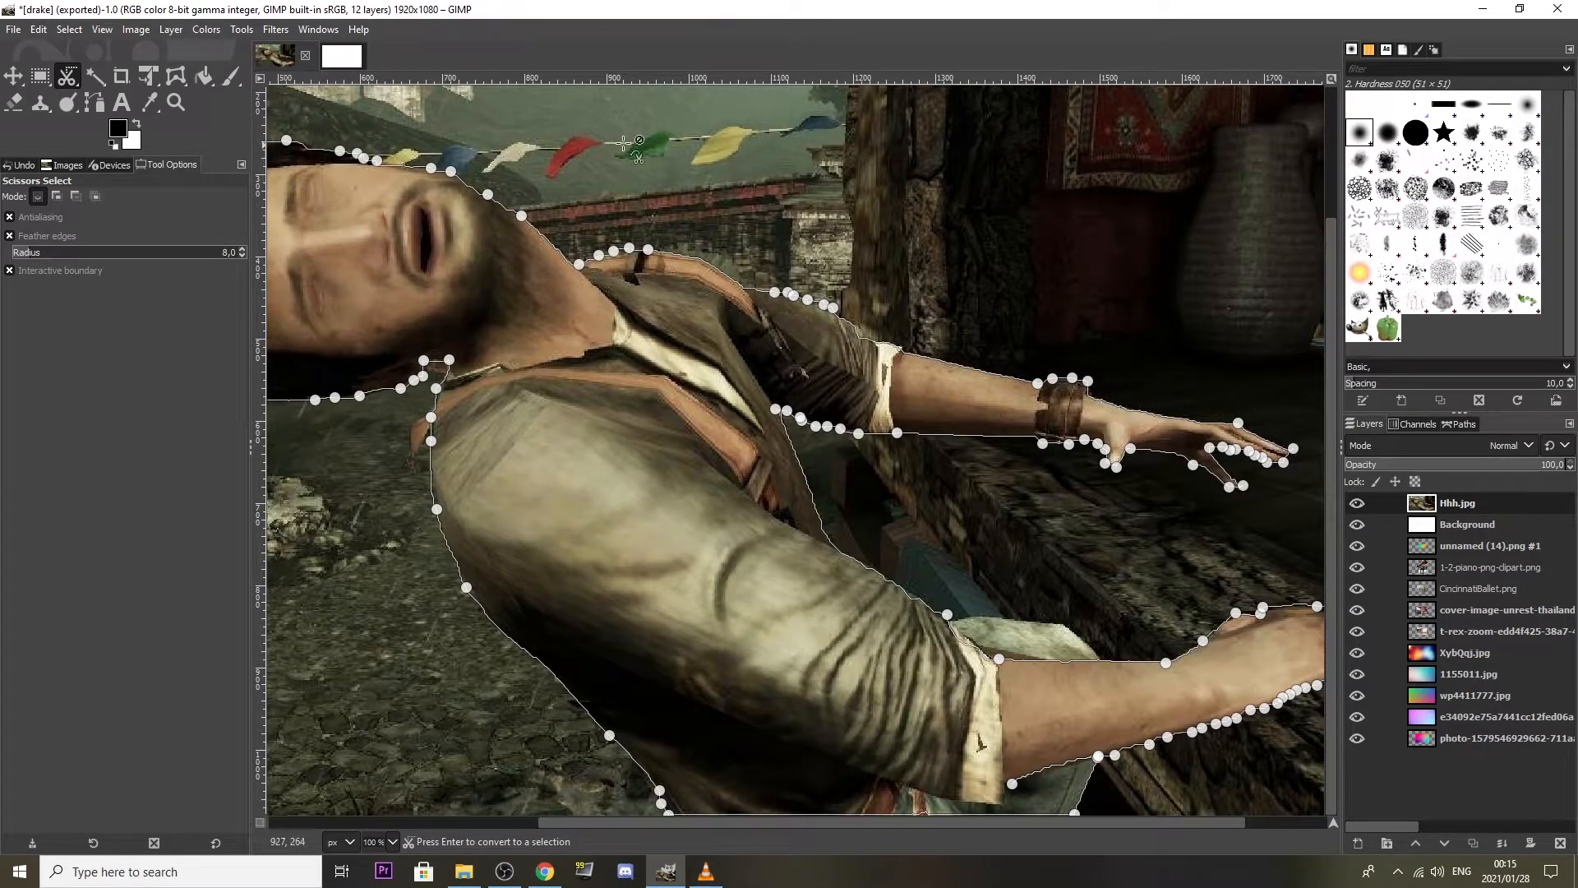
{"action": "left_click", "coordinate": [13, 80]}
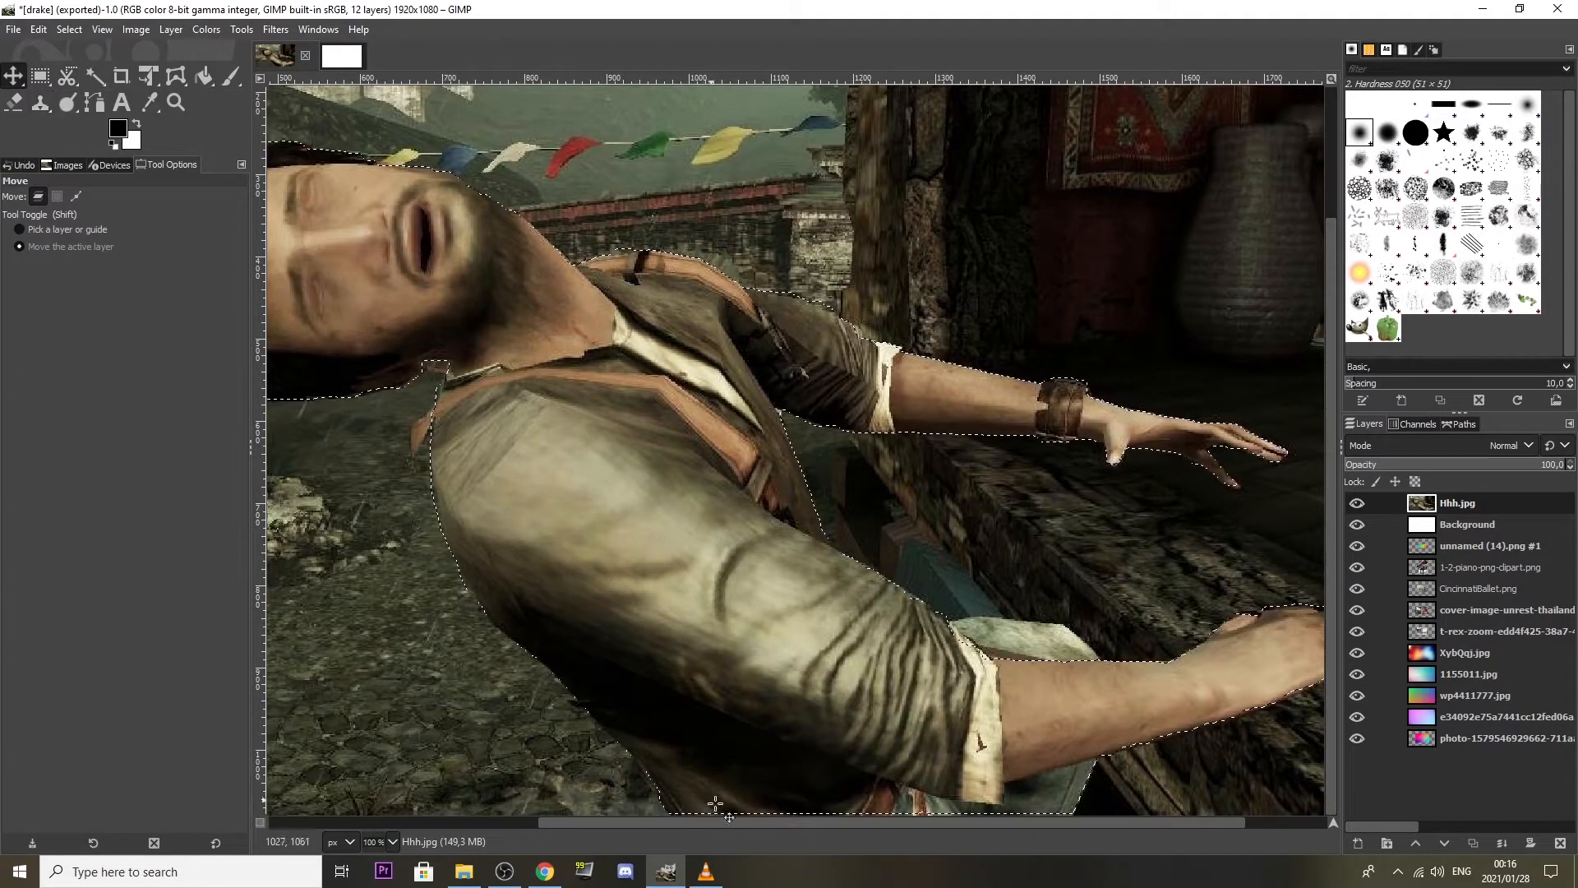
Cut the selected man out of the Hhh.jpg layer to the clipboard.
{"action": "left_click_drag", "start_coordinate": [752, 820], "coordinate": [666, 821]}
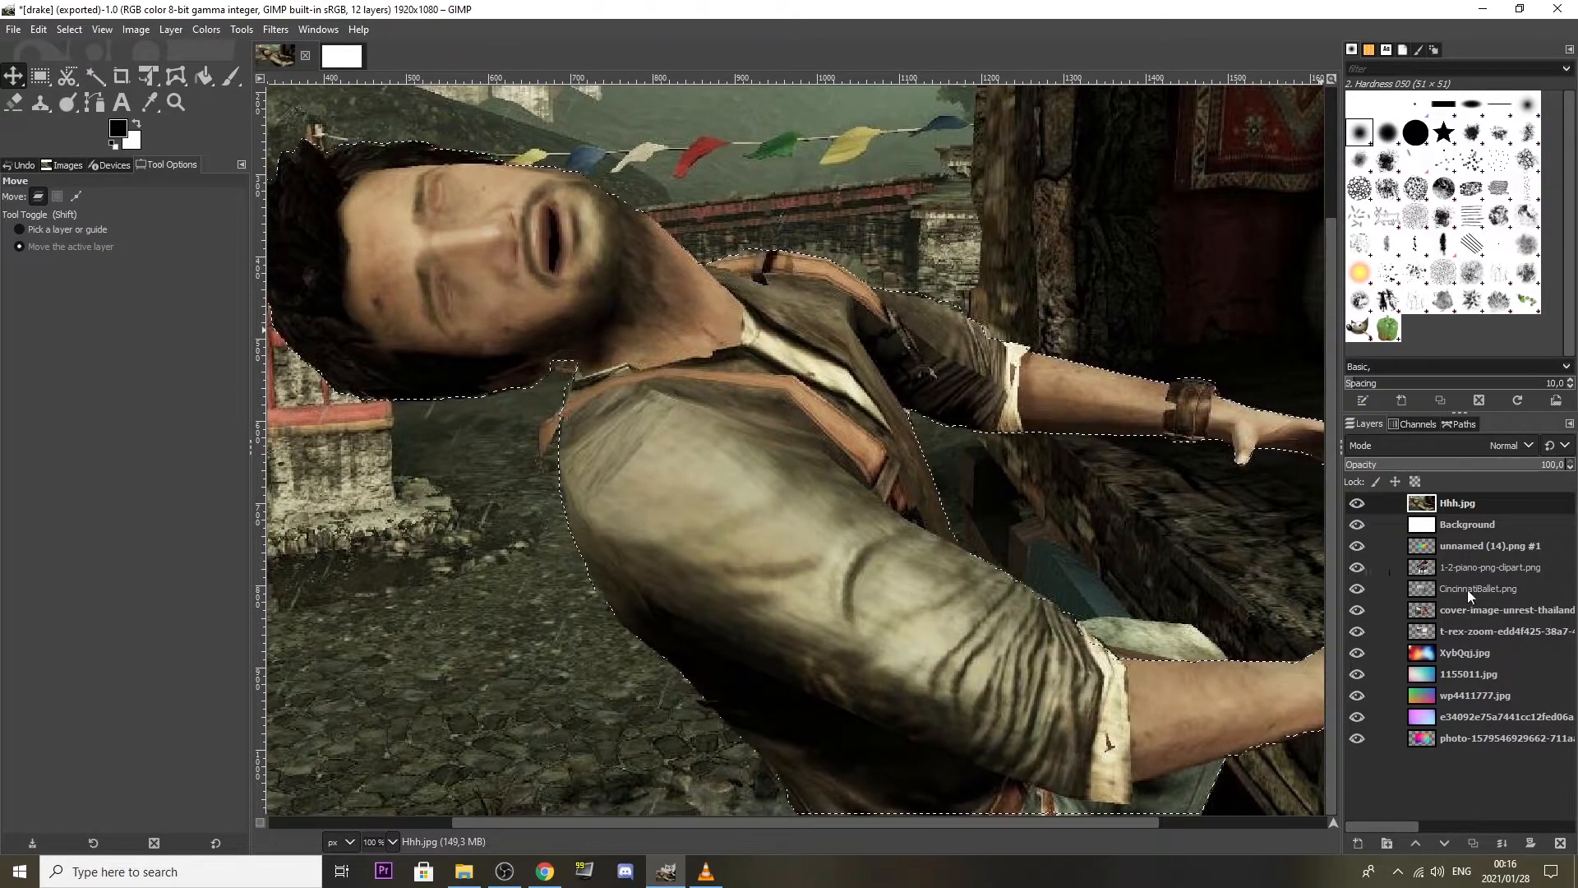
{"action": "left_click", "coordinate": [175, 104]}
{"action": "left_click", "coordinate": [52, 242]}
{"action": "left_click", "coordinate": [705, 402]}
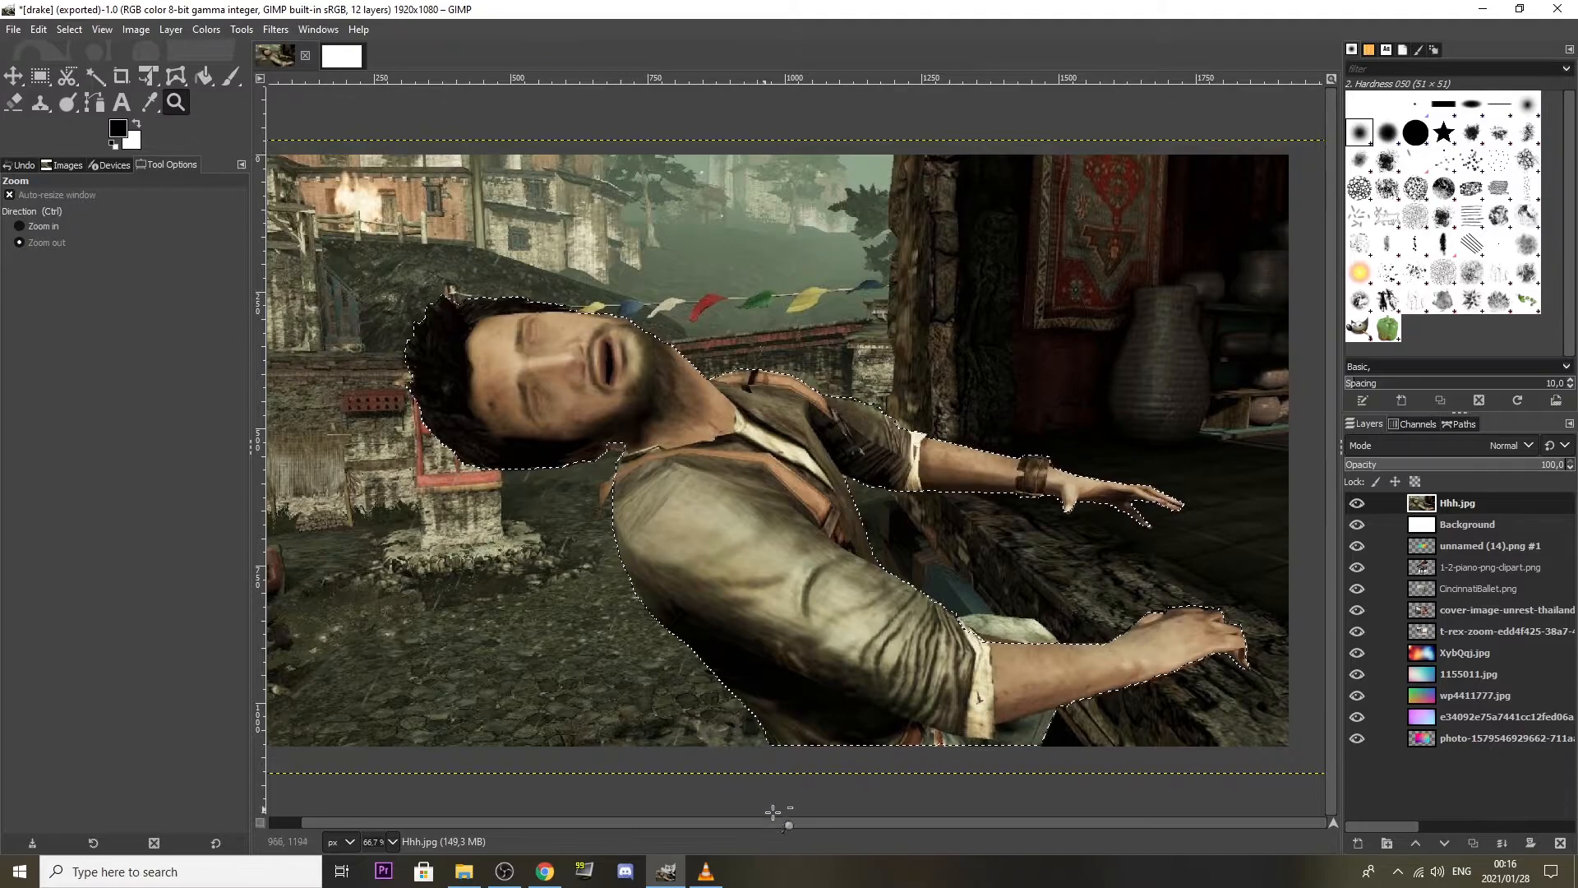
{"action": "left_click_drag", "start_coordinate": [801, 829], "coordinate": [765, 827]}
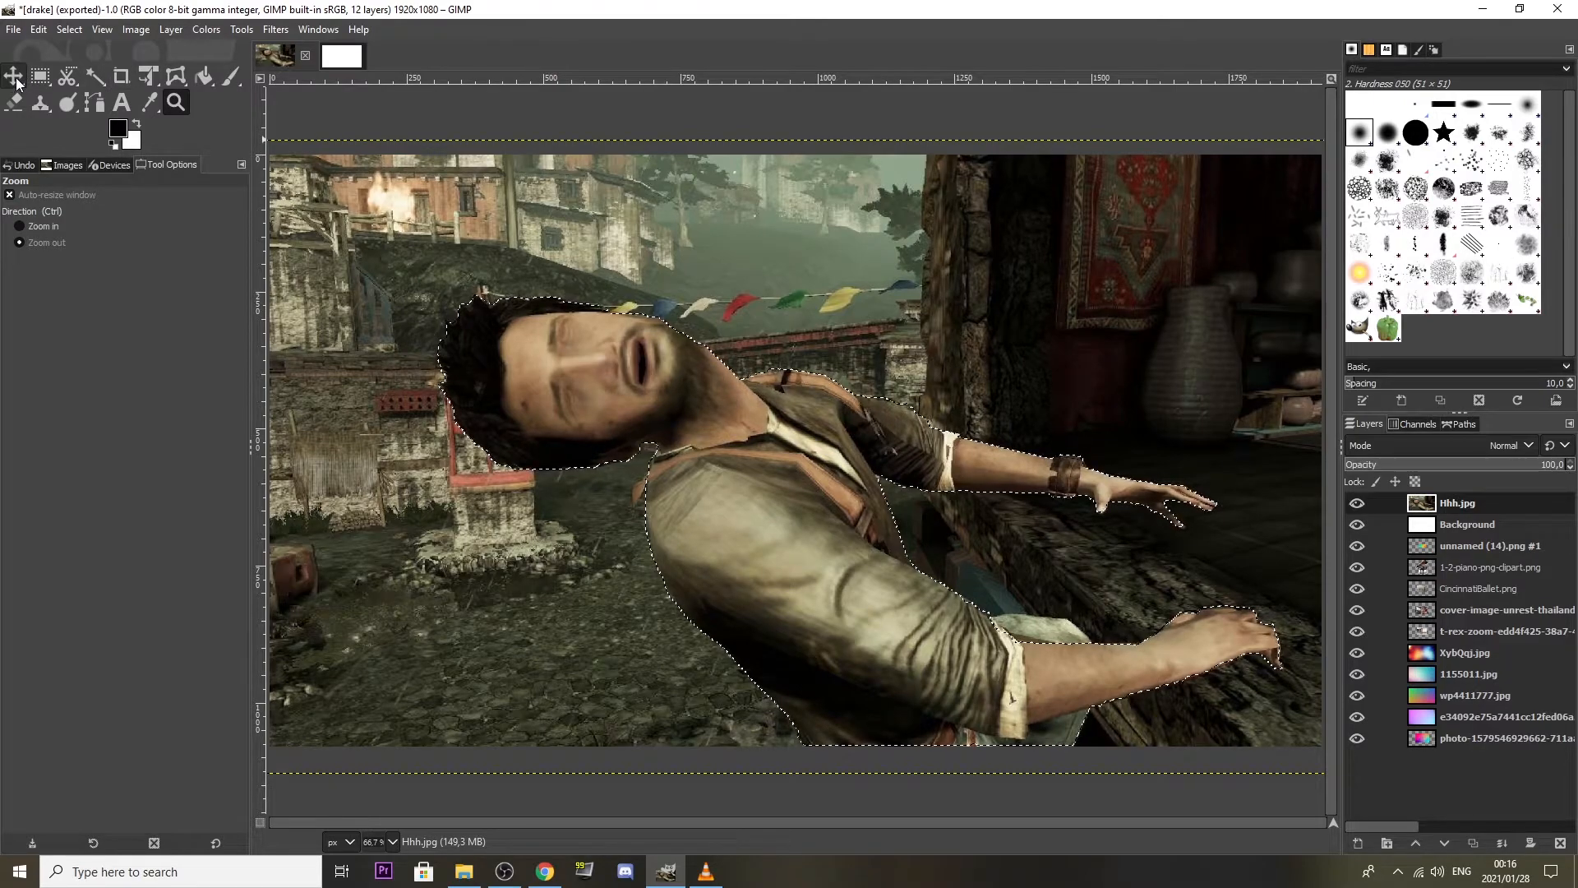
{"action": "left_click", "coordinate": [148, 76]}
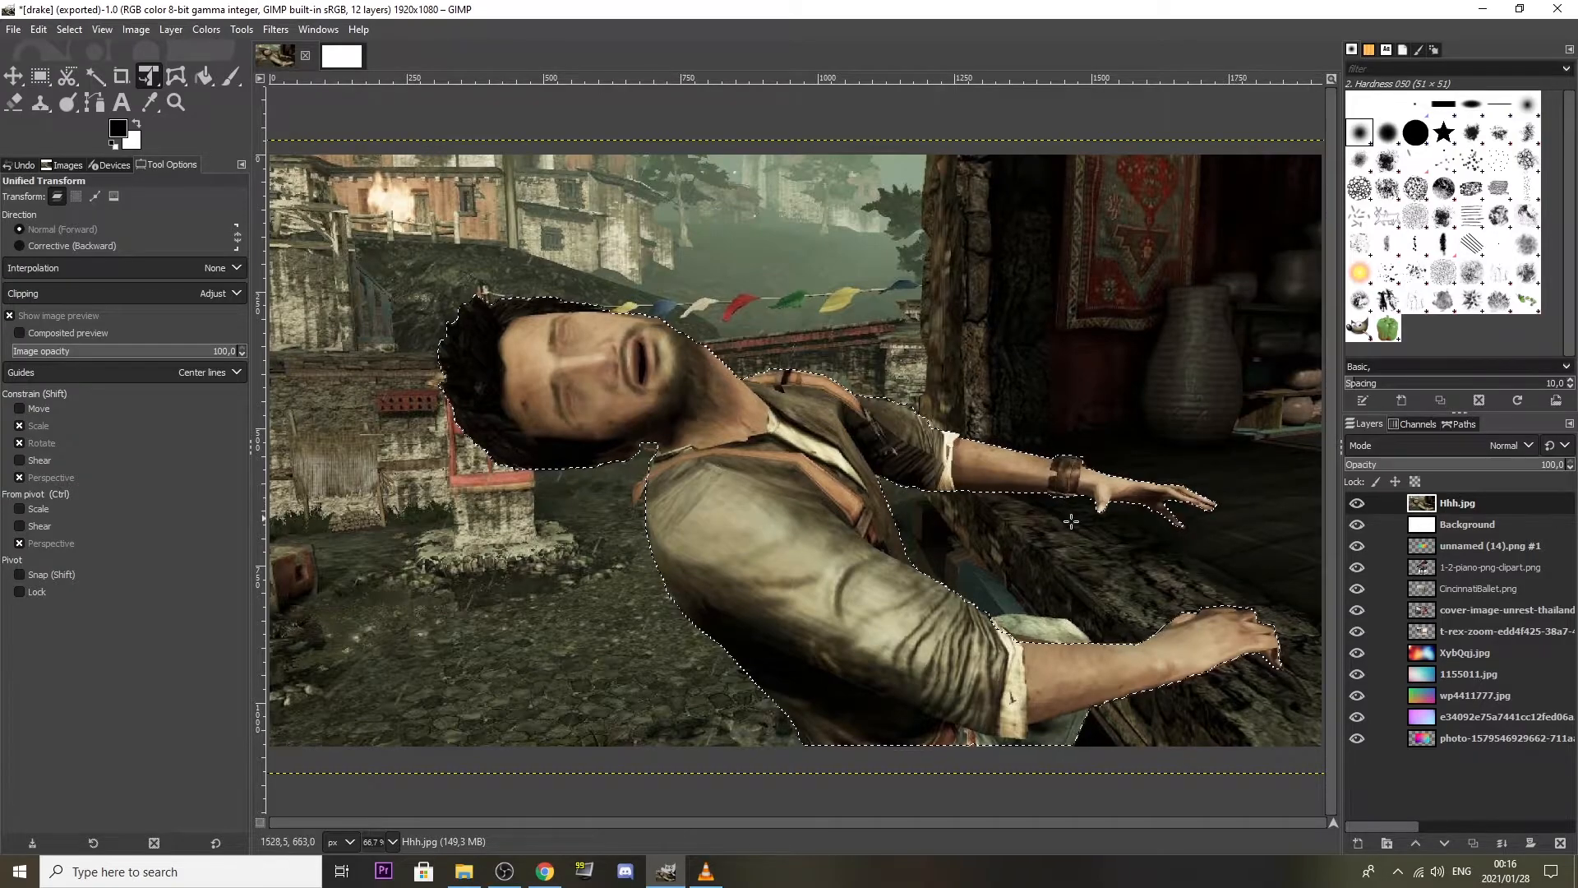
{"action": "right_click", "coordinate": [804, 495]}
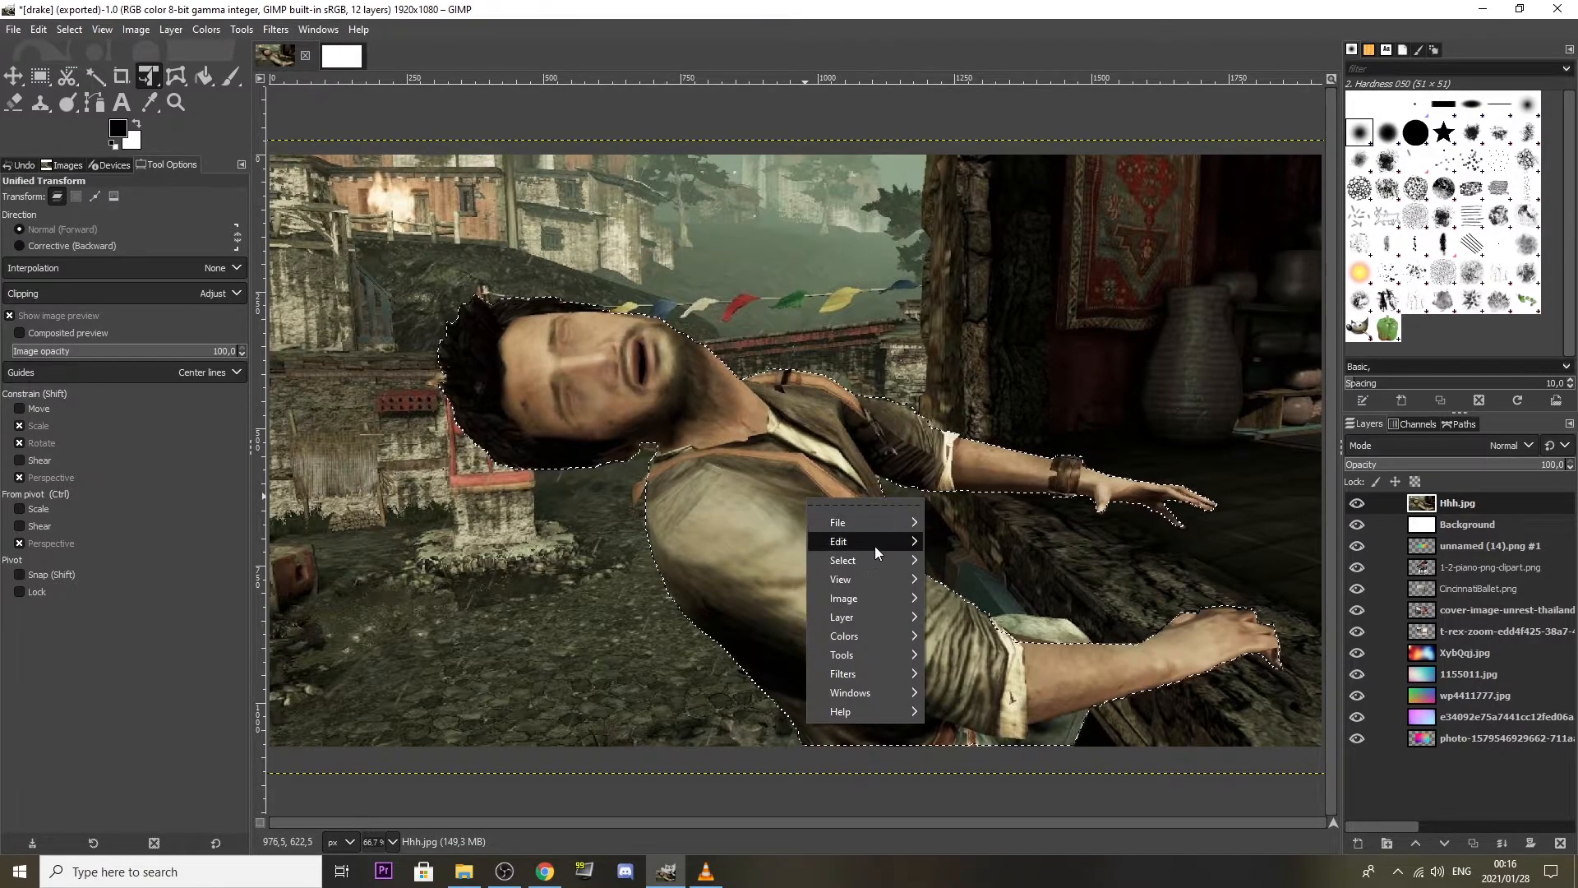
{"action": "mouse_move", "coordinate": [872, 542]}
{"action": "left_click", "coordinate": [1003, 454]}
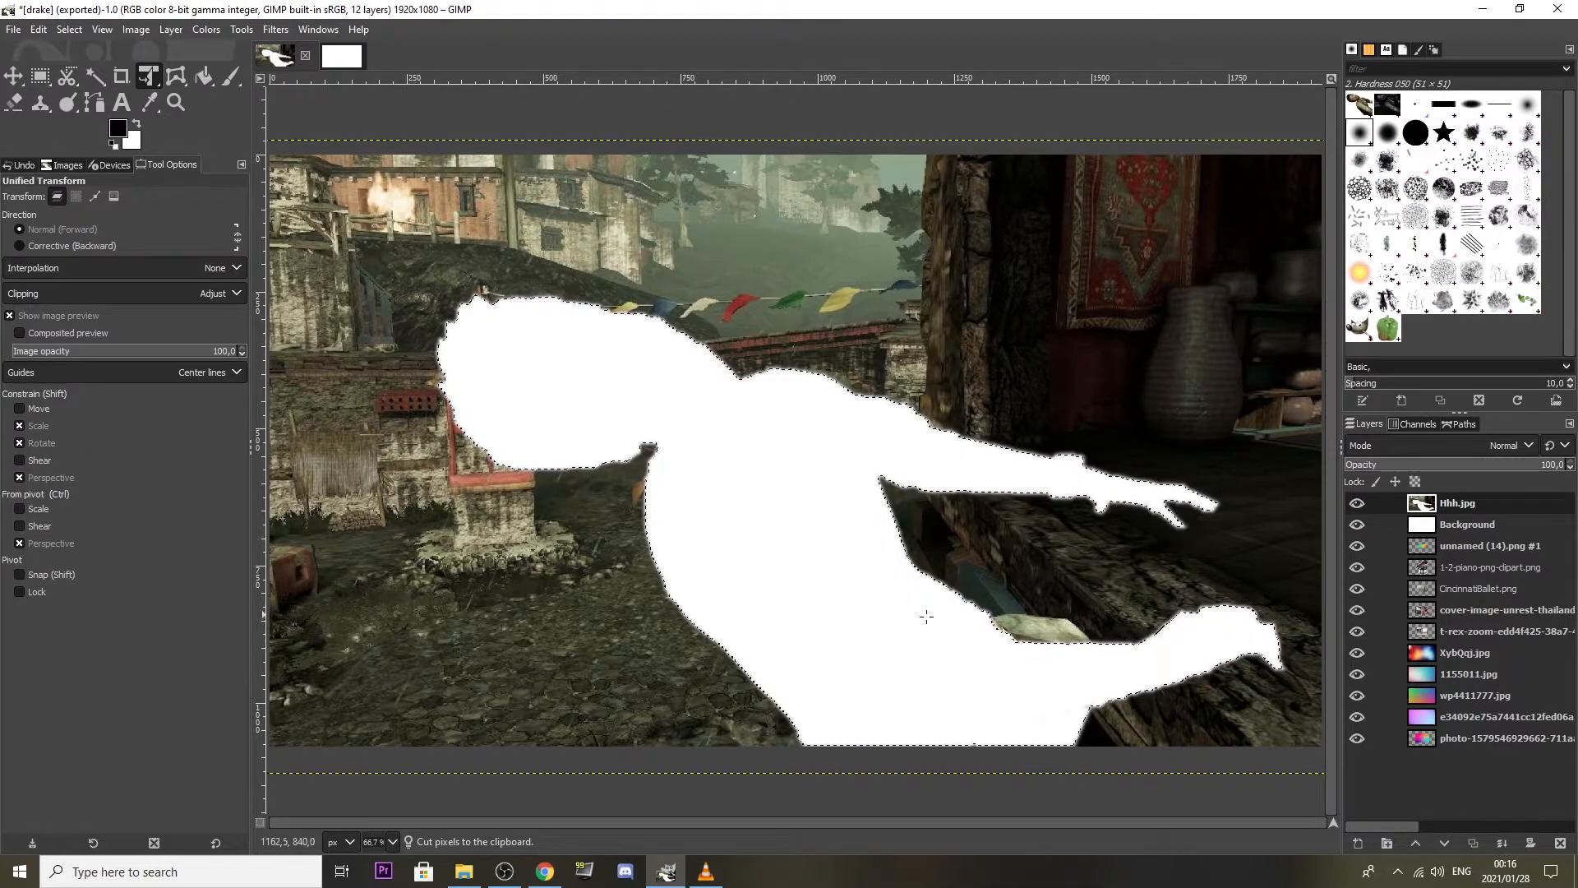
Delete the Hhh.jpg layer that holds the leftover scenery.
{"action": "right_click", "coordinate": [1457, 505]}
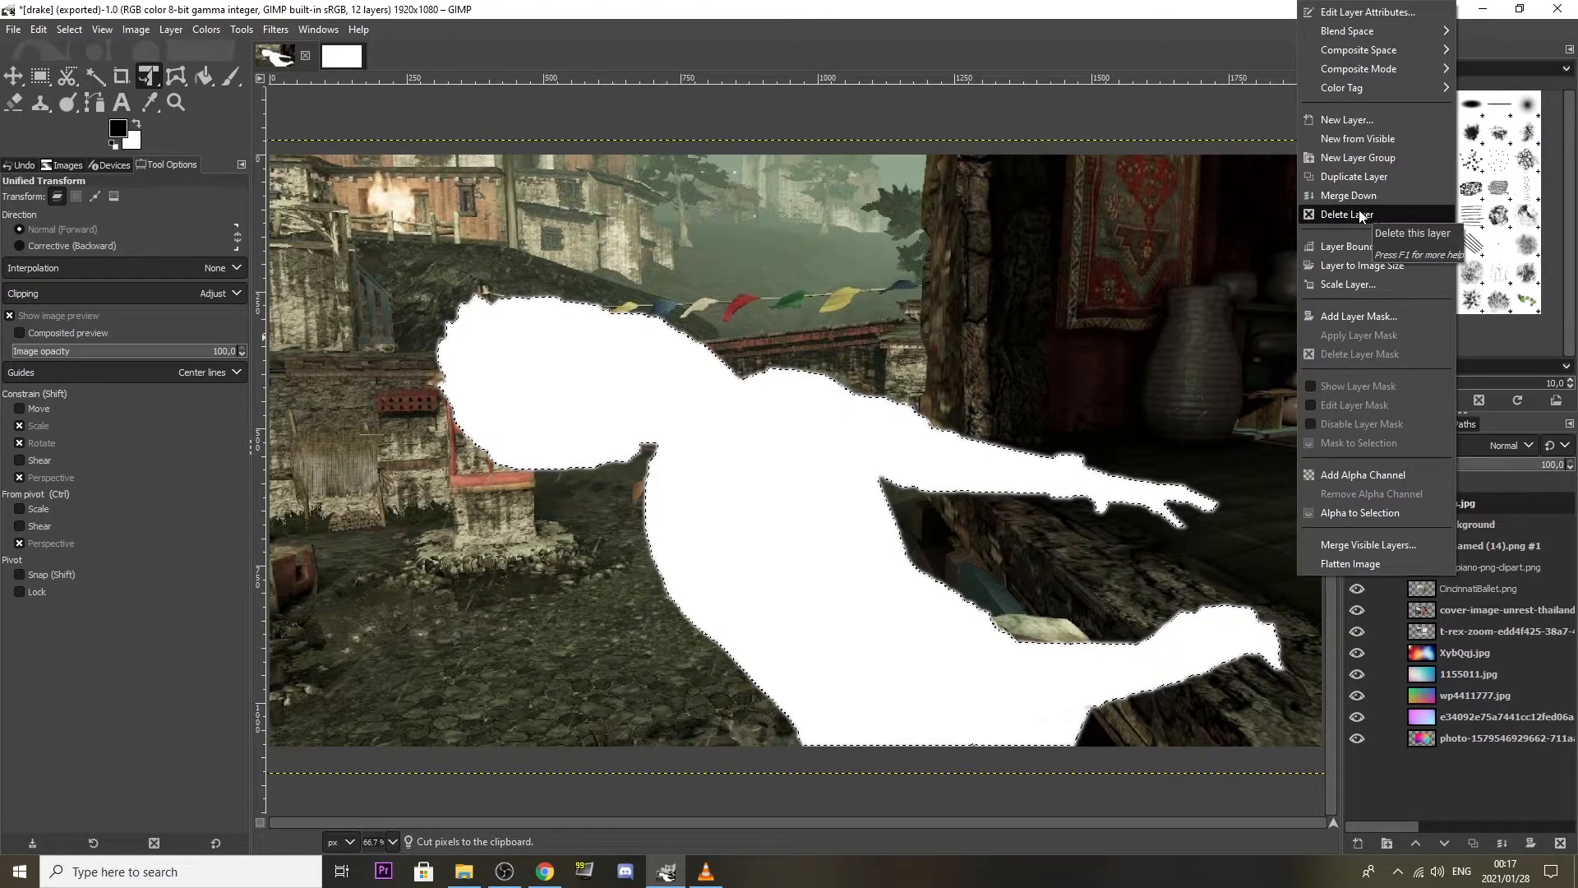
{"action": "left_click", "coordinate": [1559, 471]}
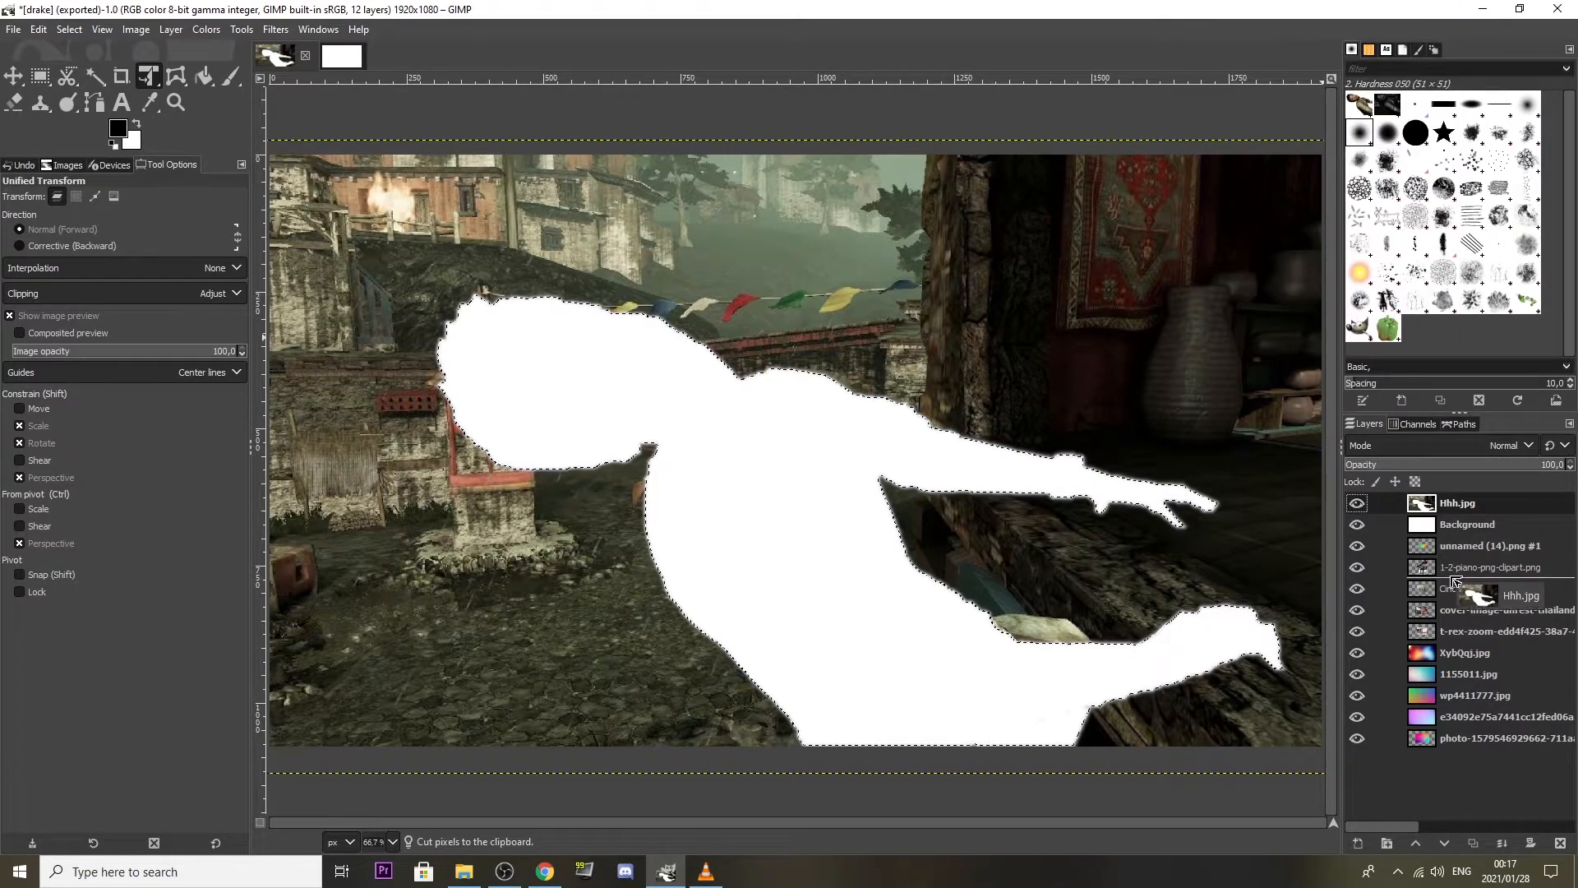
{"action": "left_click_drag", "start_coordinate": [1445, 503], "coordinate": [1468, 516]}
{"action": "right_click", "coordinate": [1468, 516]}
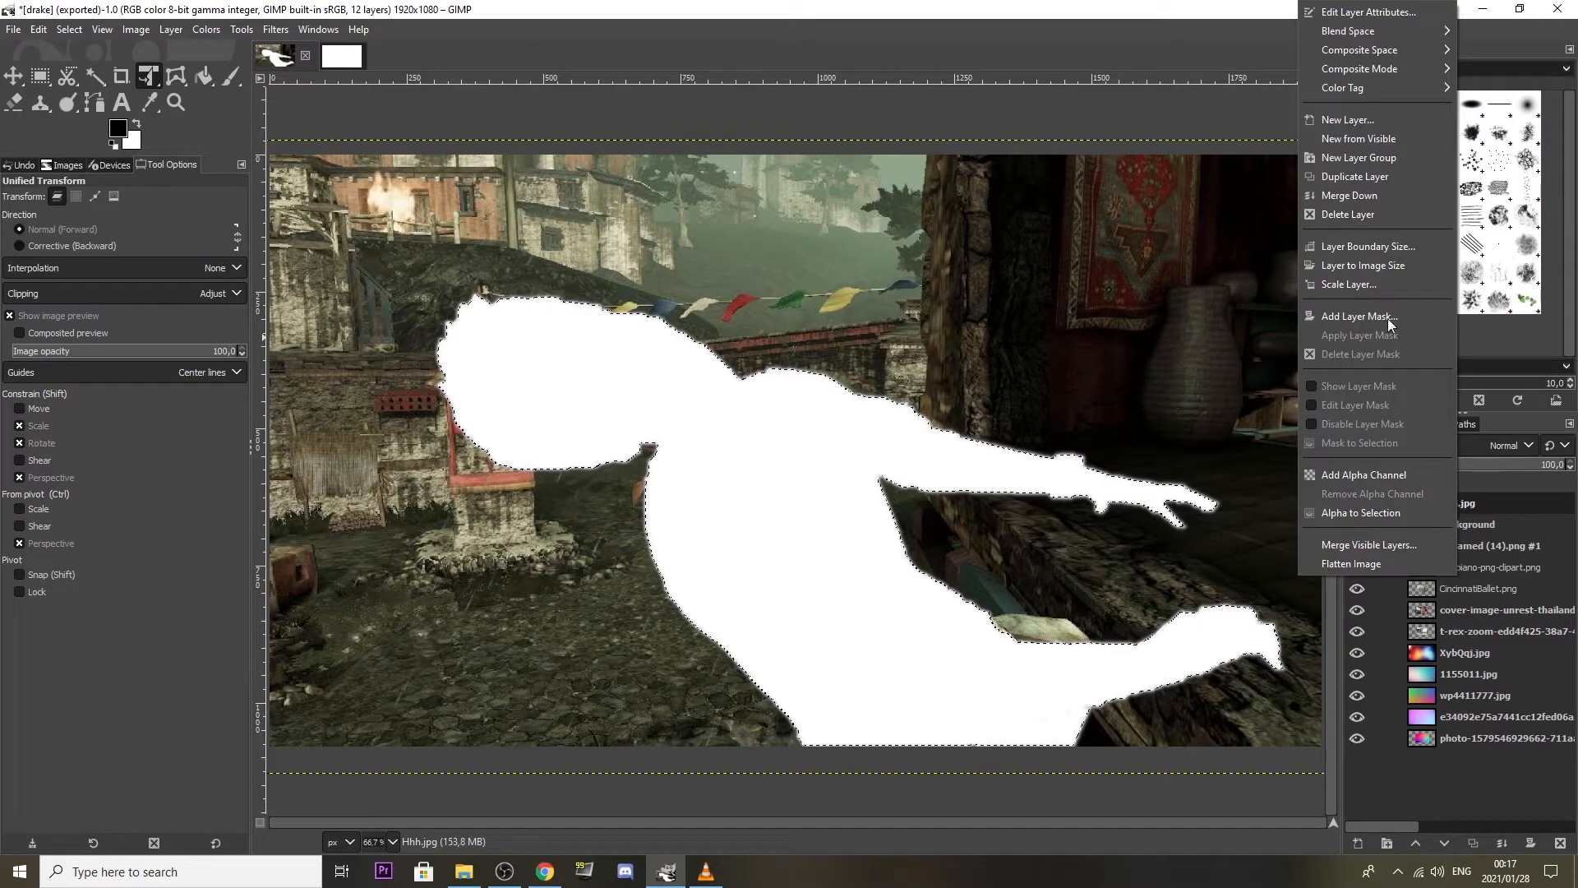
{"action": "left_click", "coordinate": [1366, 202]}
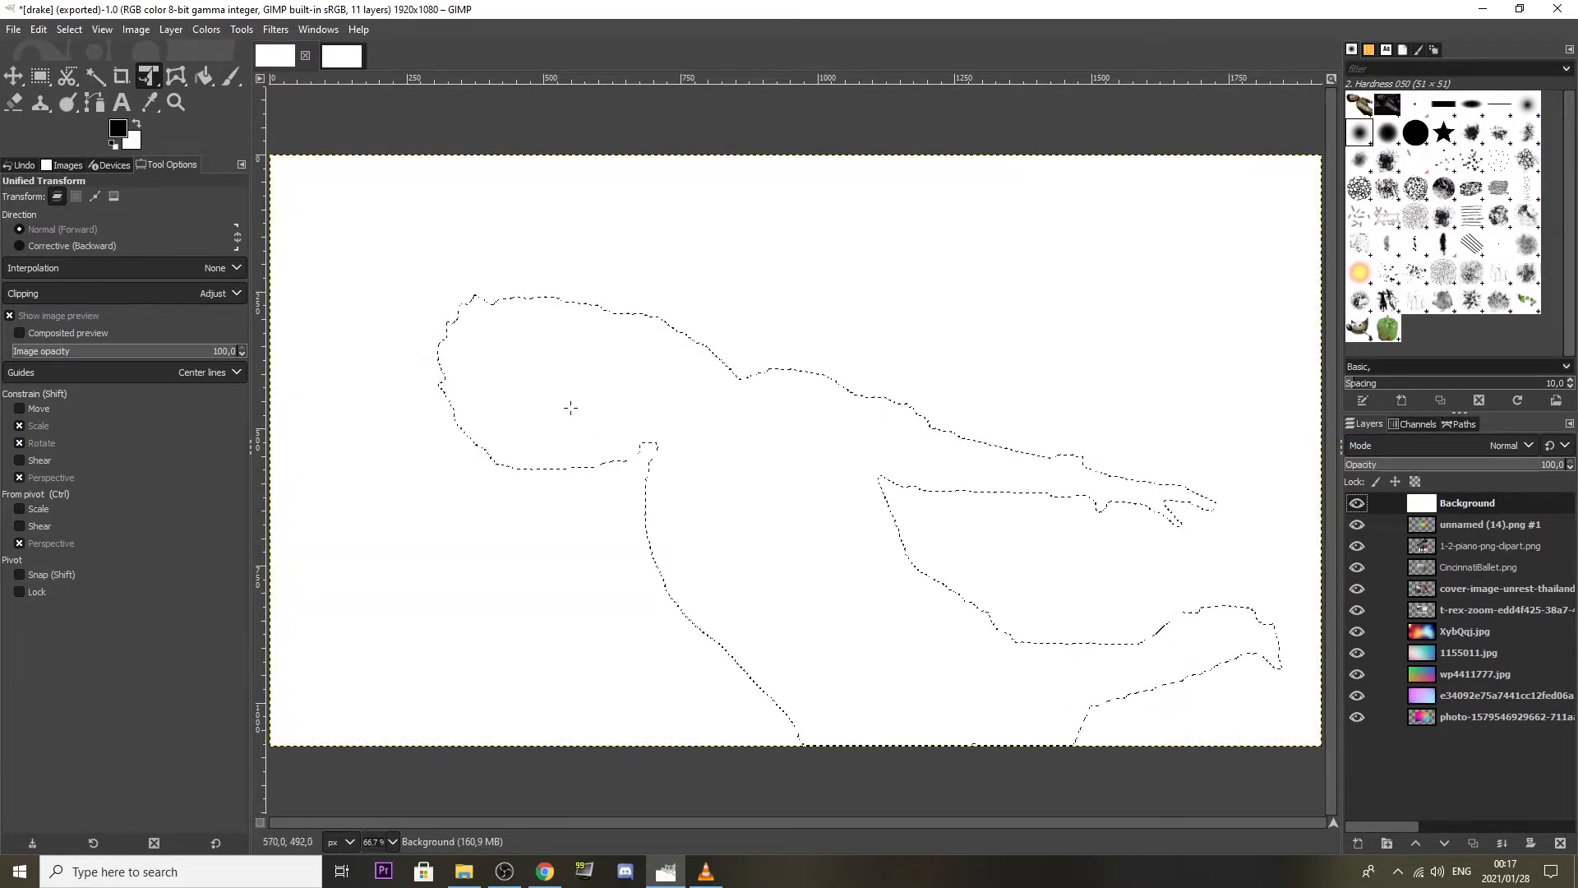
Paste the cut-out man from the clipboard over the white background.
{"action": "right_click", "coordinate": [750, 440]}
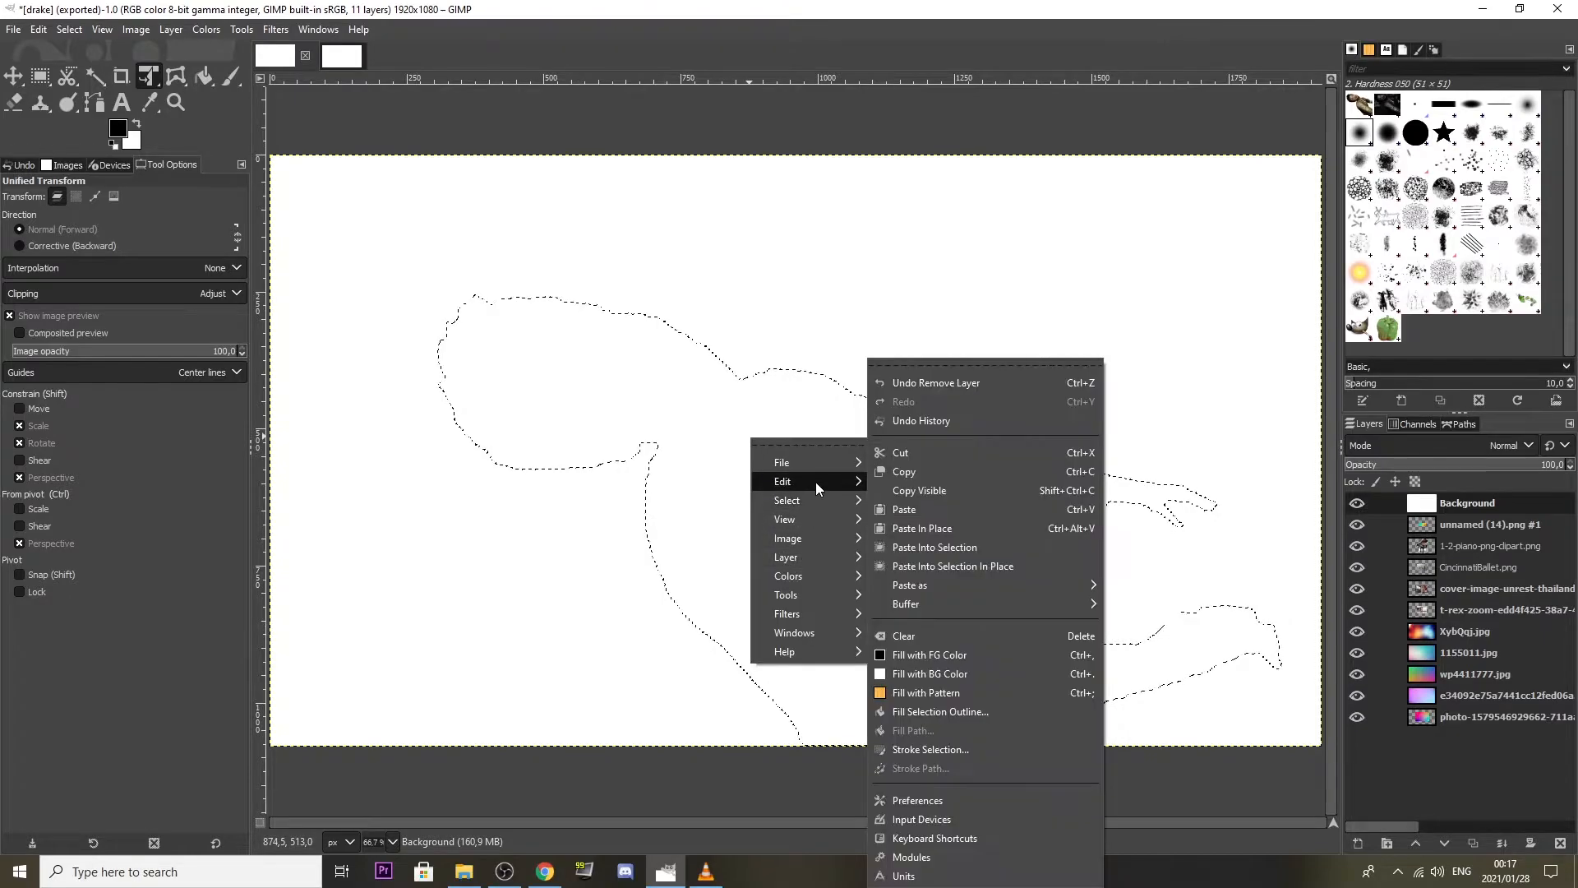
{"action": "right_click", "coordinate": [736, 495]}
{"action": "mouse_move", "coordinate": [797, 539]}
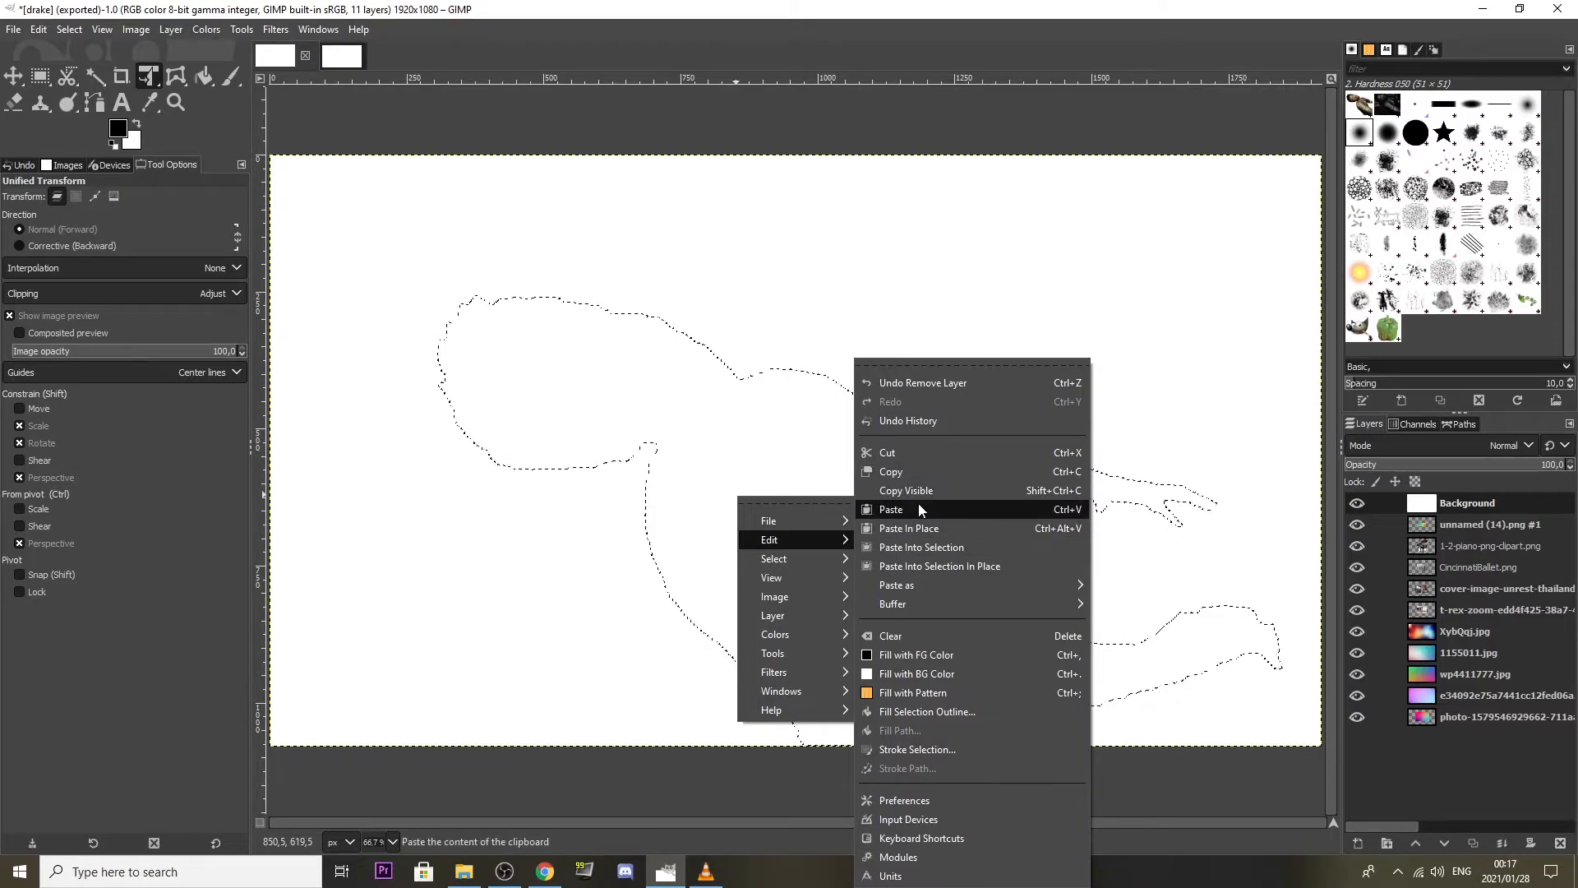
{"action": "left_click", "coordinate": [919, 507]}
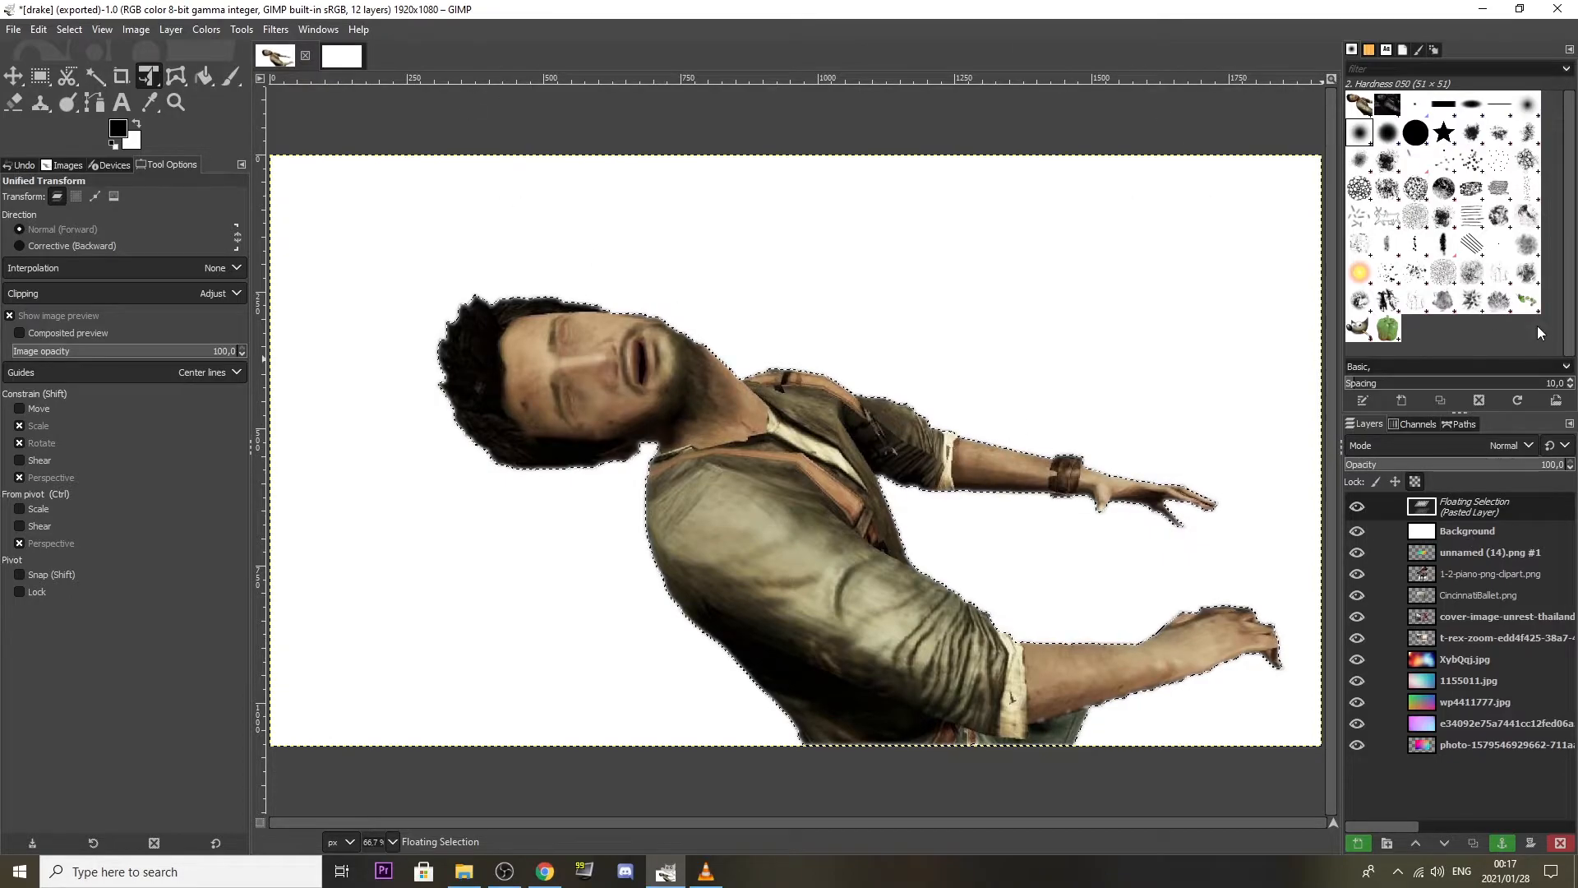
Convert the floating selection with the man into a new layer of its own.
{"action": "right_click", "coordinate": [1466, 510]}
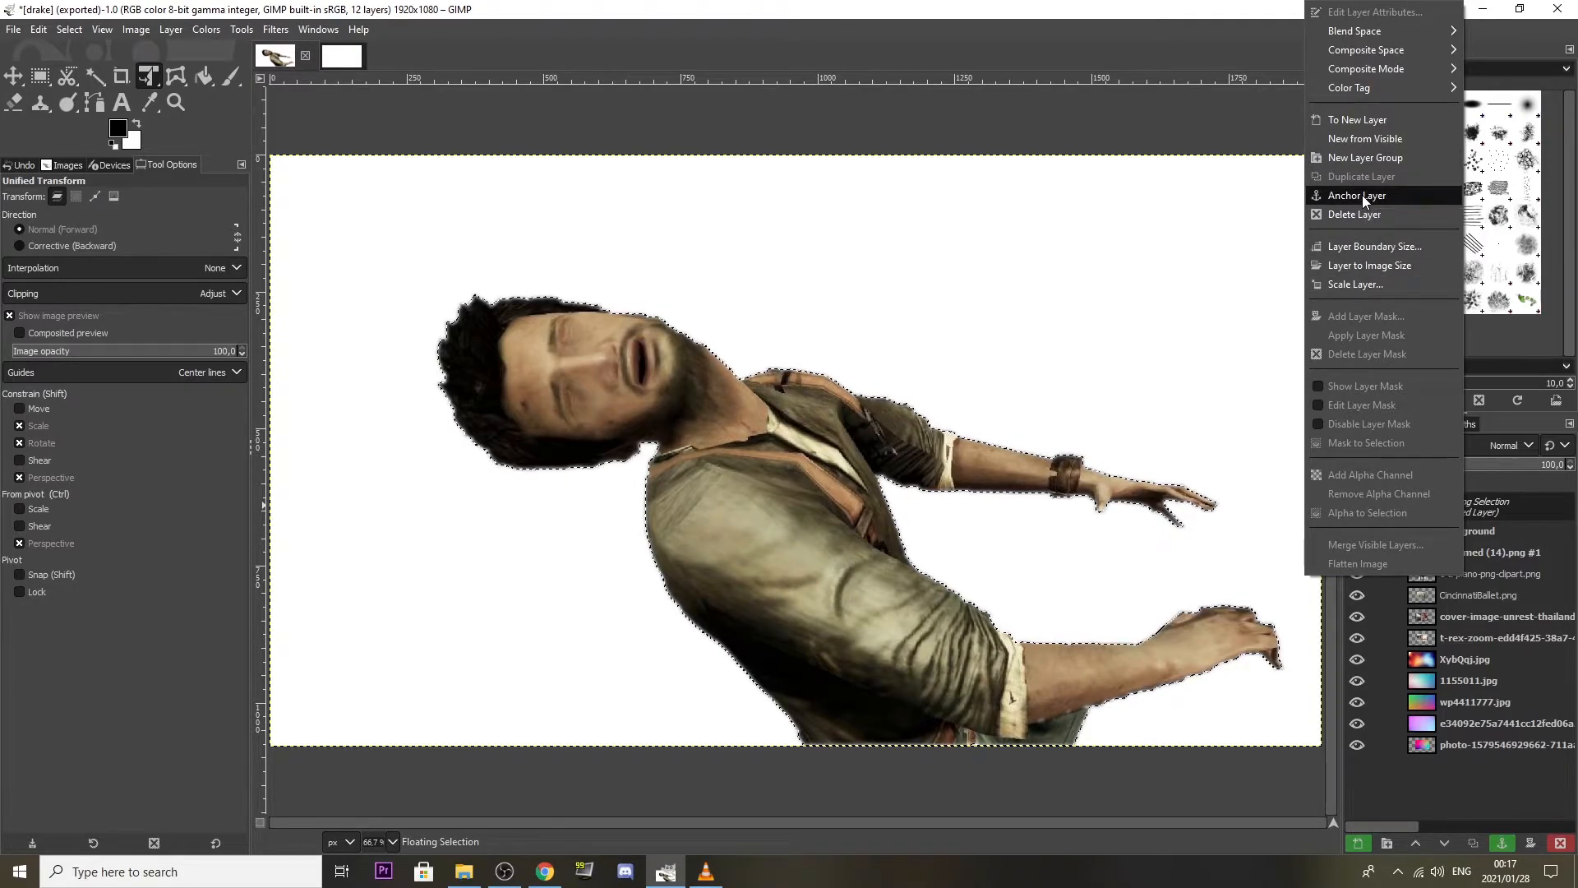
{"action": "left_click", "coordinate": [1551, 349]}
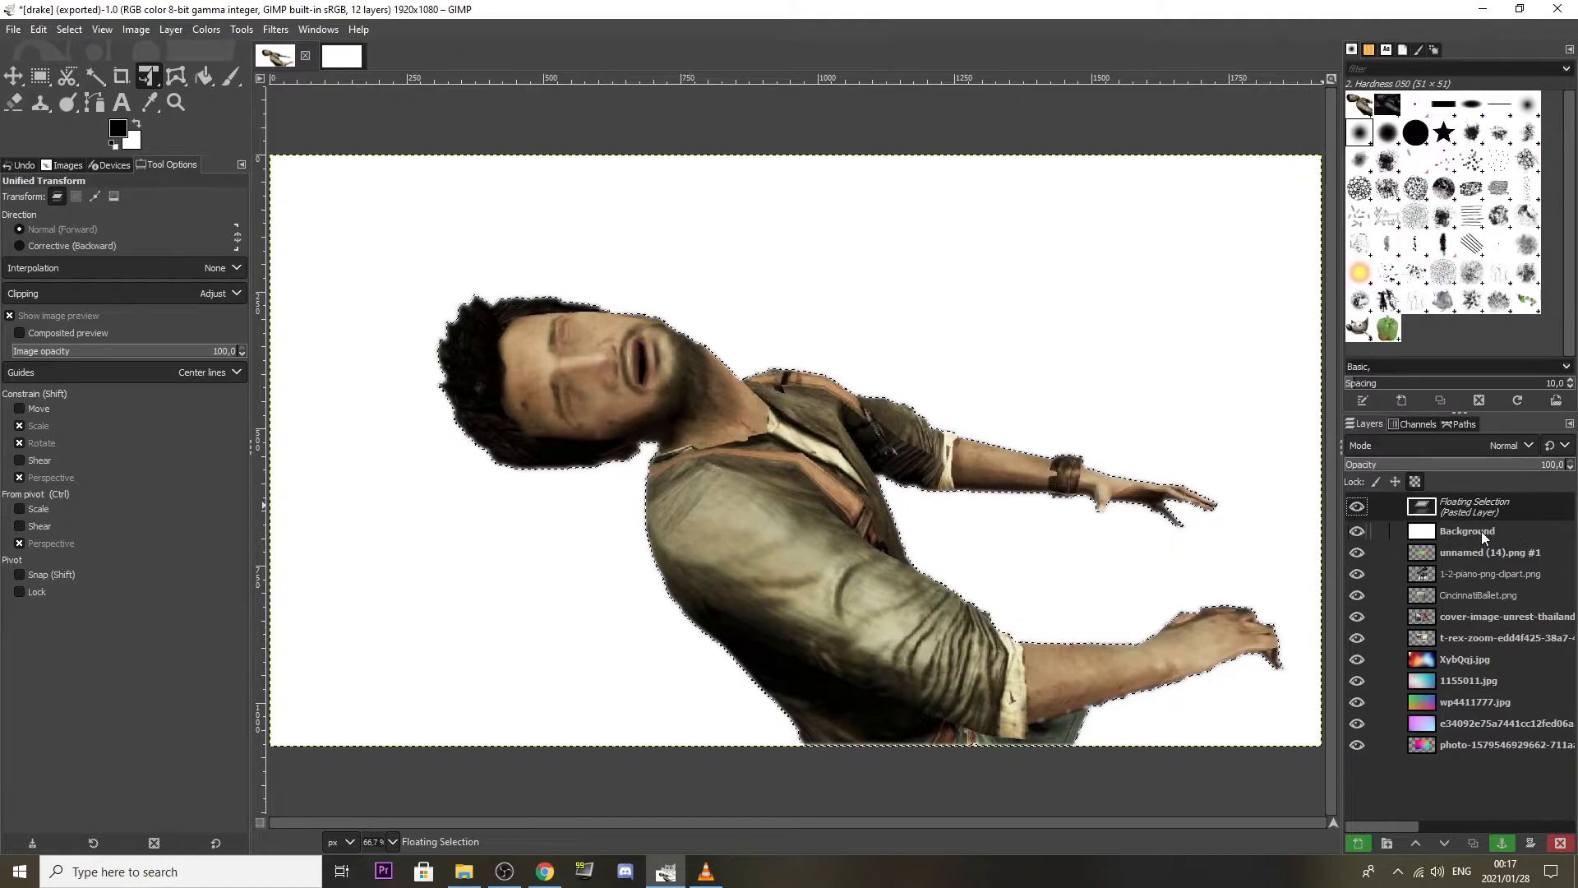
{"action": "right_click", "coordinate": [1458, 512]}
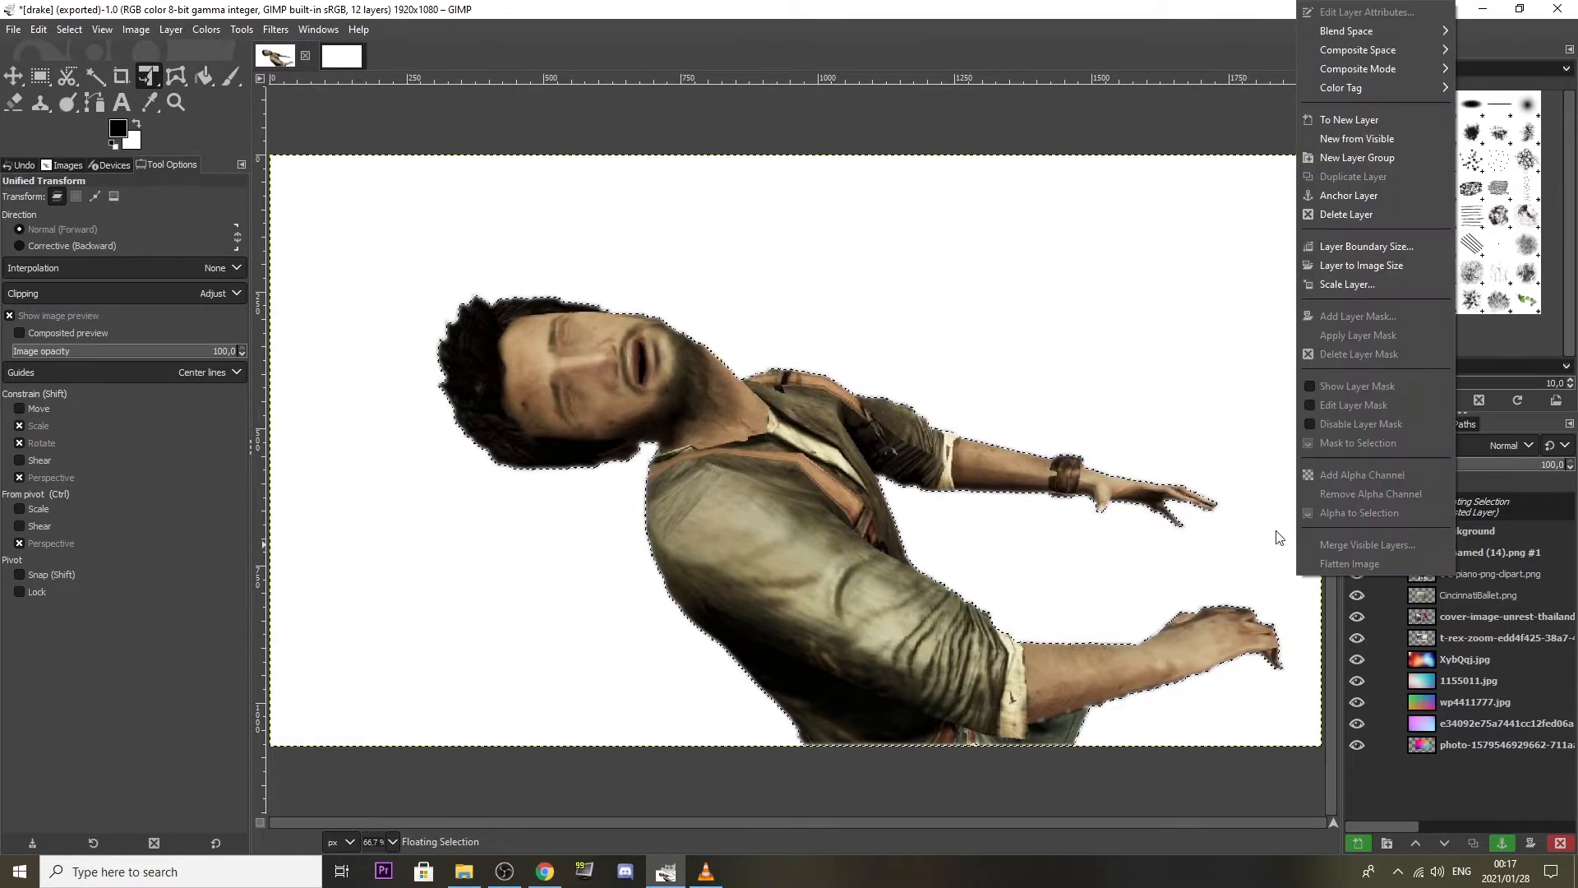
{"action": "left_click", "coordinate": [1389, 120]}
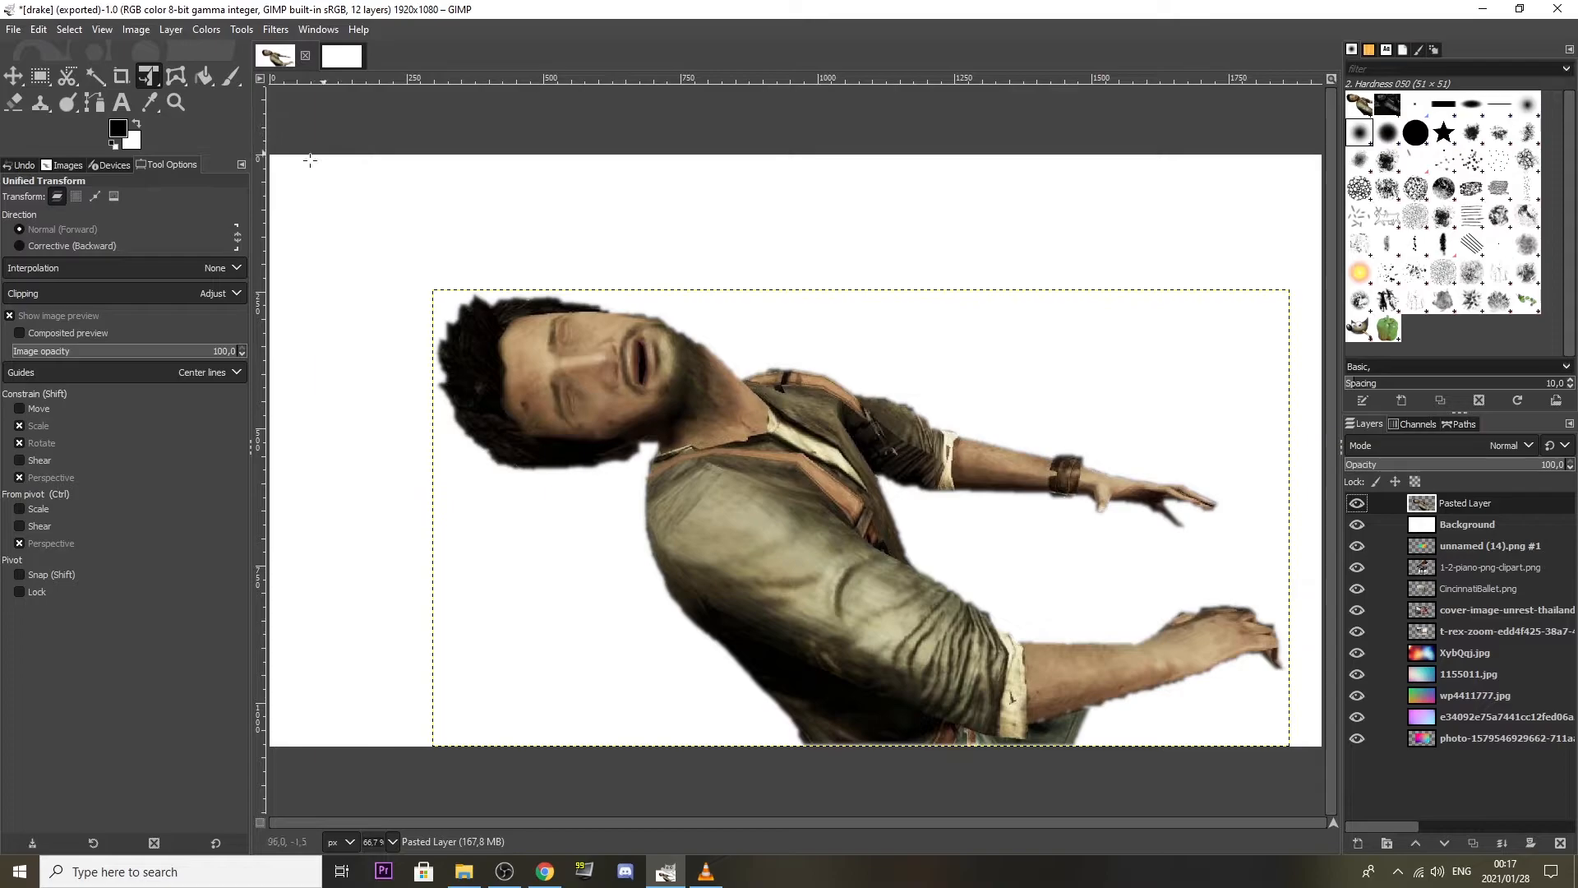
Erase the rough fringe along the underside of the near forearm with the Block 01 brush at size 247, aspect ratio 8 and angle -18.
{"action": "left_click", "coordinate": [176, 102]}
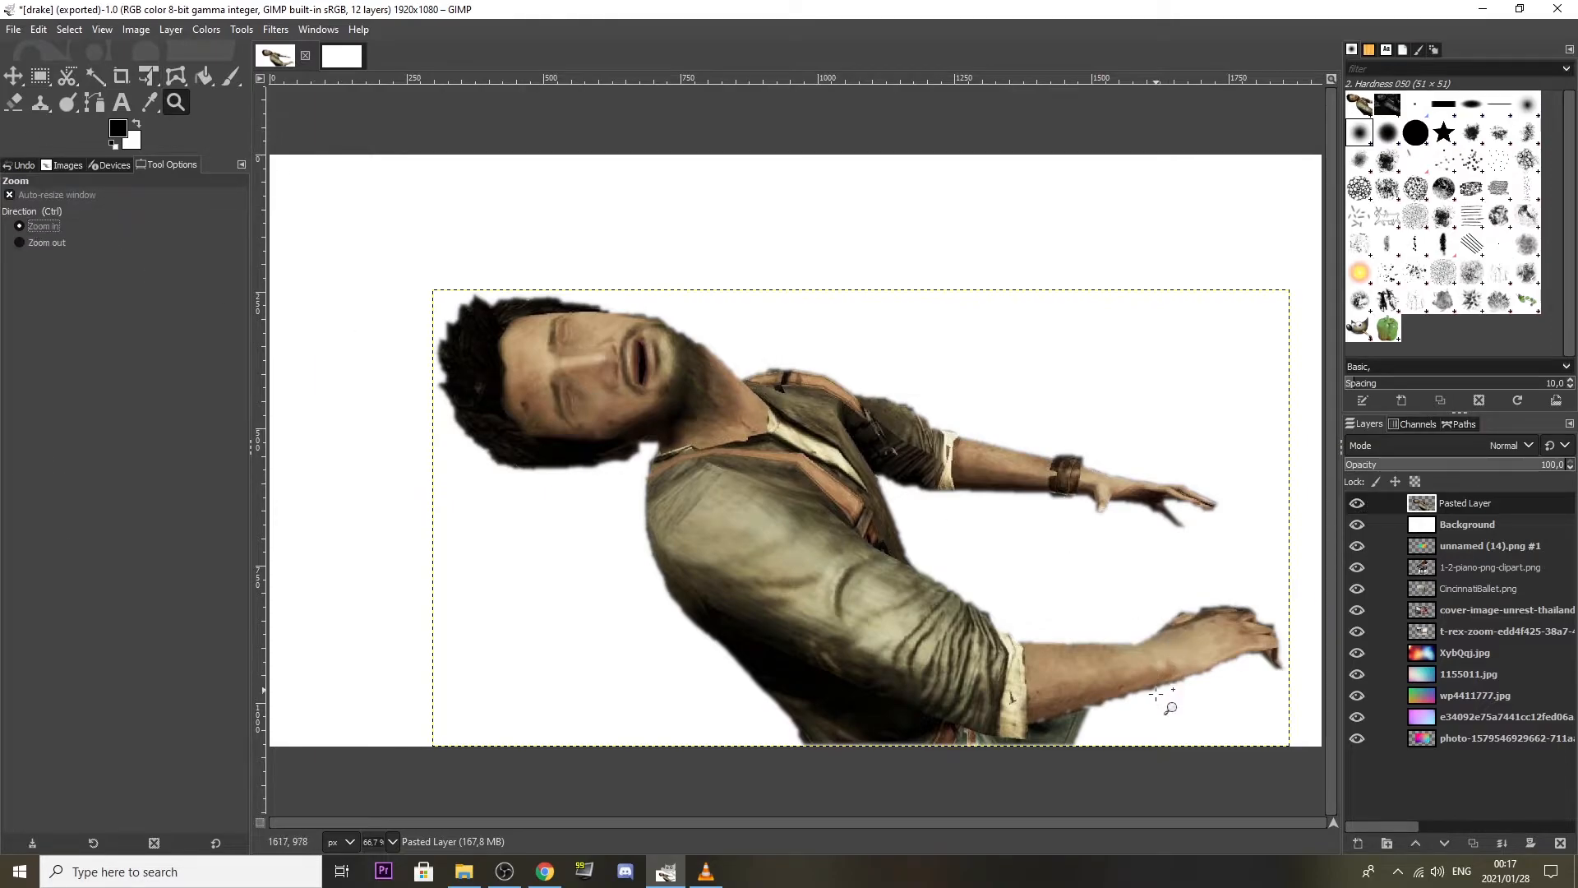
{"action": "left_click", "coordinate": [1155, 689]}
{"action": "left_click_drag", "start_coordinate": [964, 822], "coordinate": [1103, 820]}
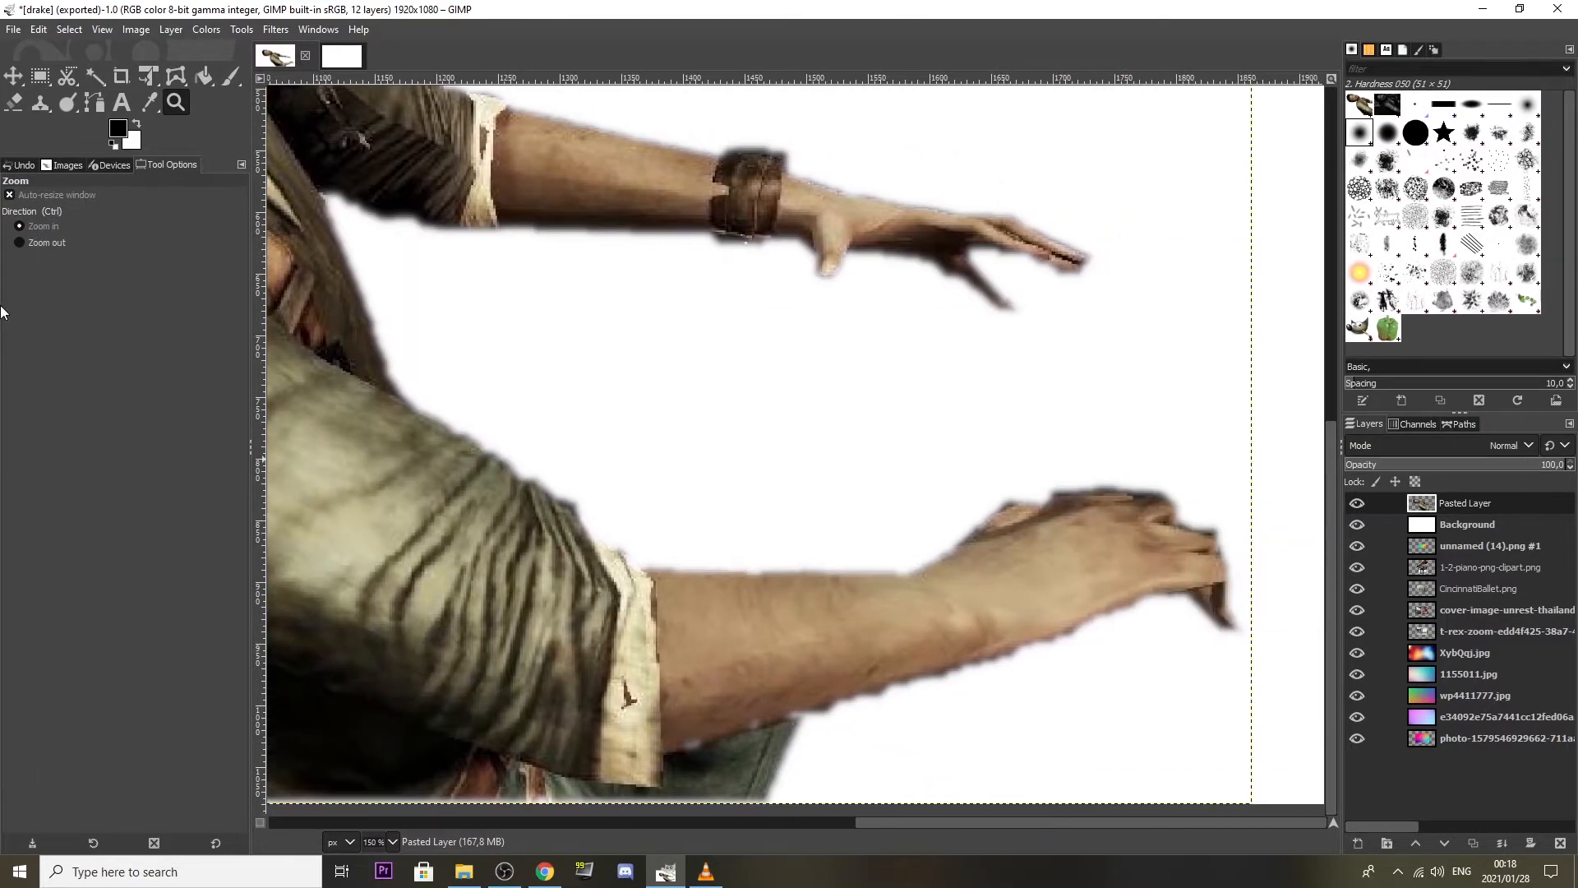
{"action": "left_click", "coordinate": [15, 104]}
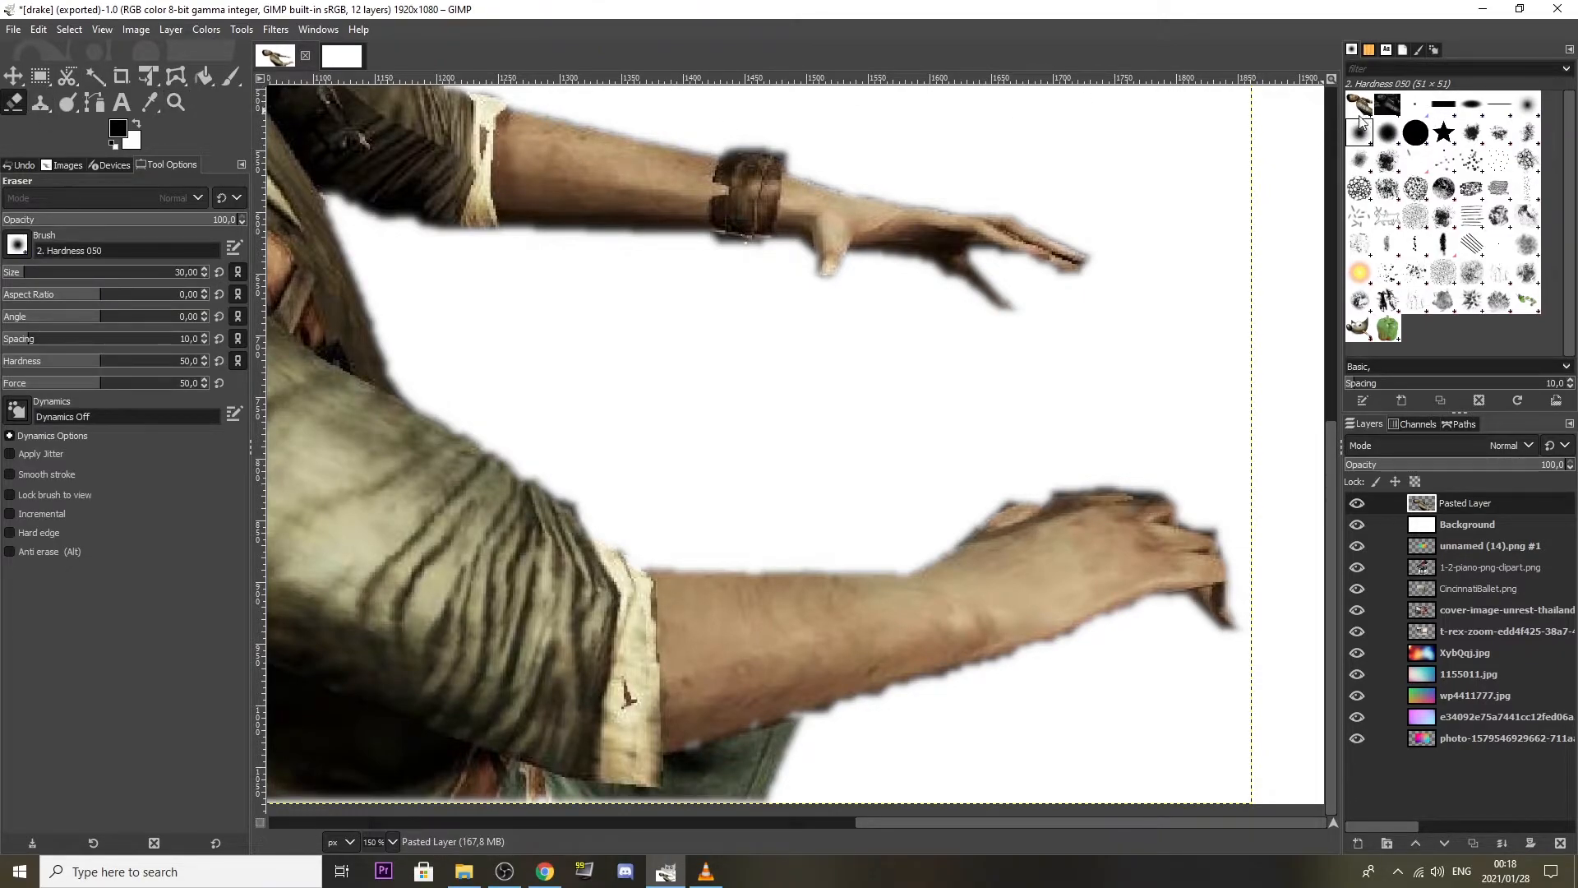
{"action": "left_click", "coordinate": [1443, 105]}
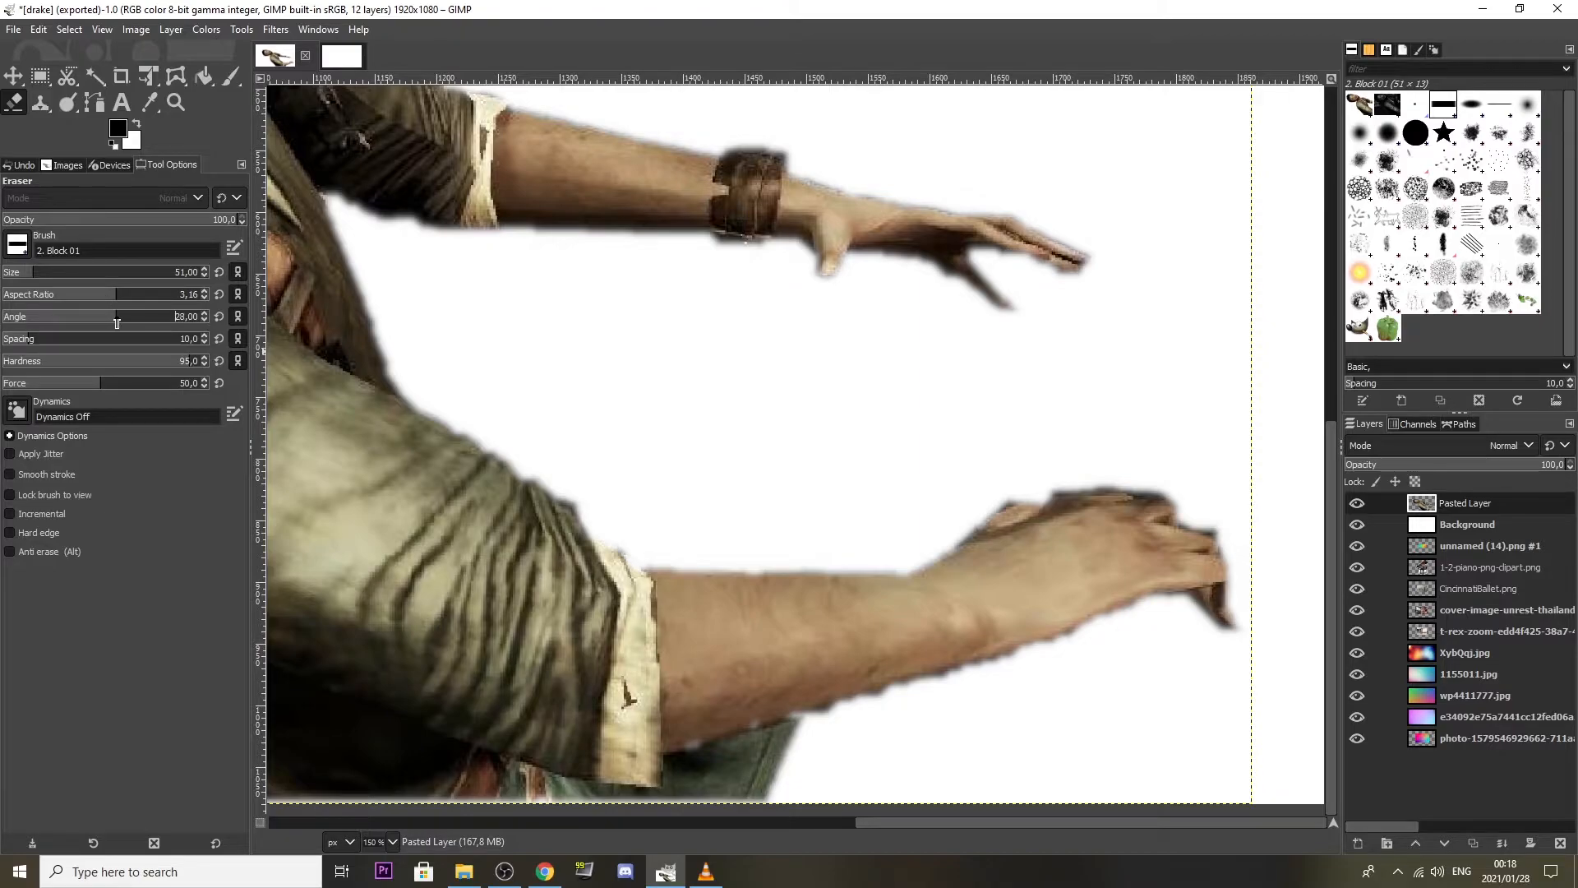
{"action": "left_click_drag", "start_coordinate": [108, 322], "coordinate": [98, 342]}
{"action": "mouse_move", "coordinate": [33, 276]}
{"action": "left_mouse_down"}
{"action": "mouse_move", "coordinate": [121, 276]}
{"action": "mouse_move", "coordinate": [90, 306]}
{"action": "mouse_move", "coordinate": [58, 304]}
{"action": "mouse_move", "coordinate": [104, 300]}
{"action": "left_mouse_up"}
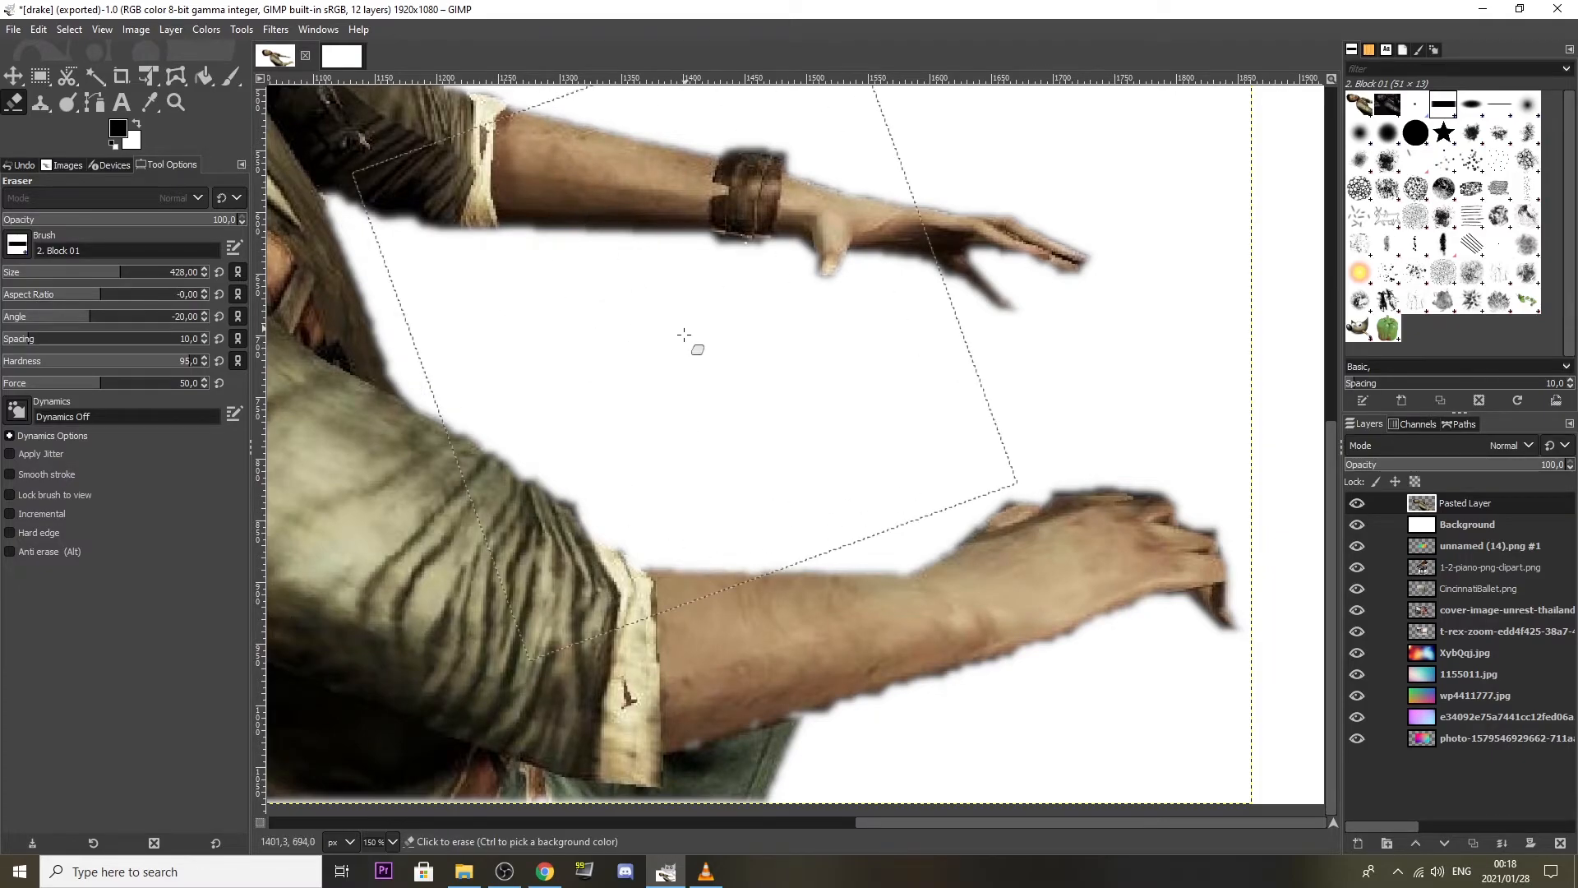
{"action": "left_click", "coordinate": [140, 298]}
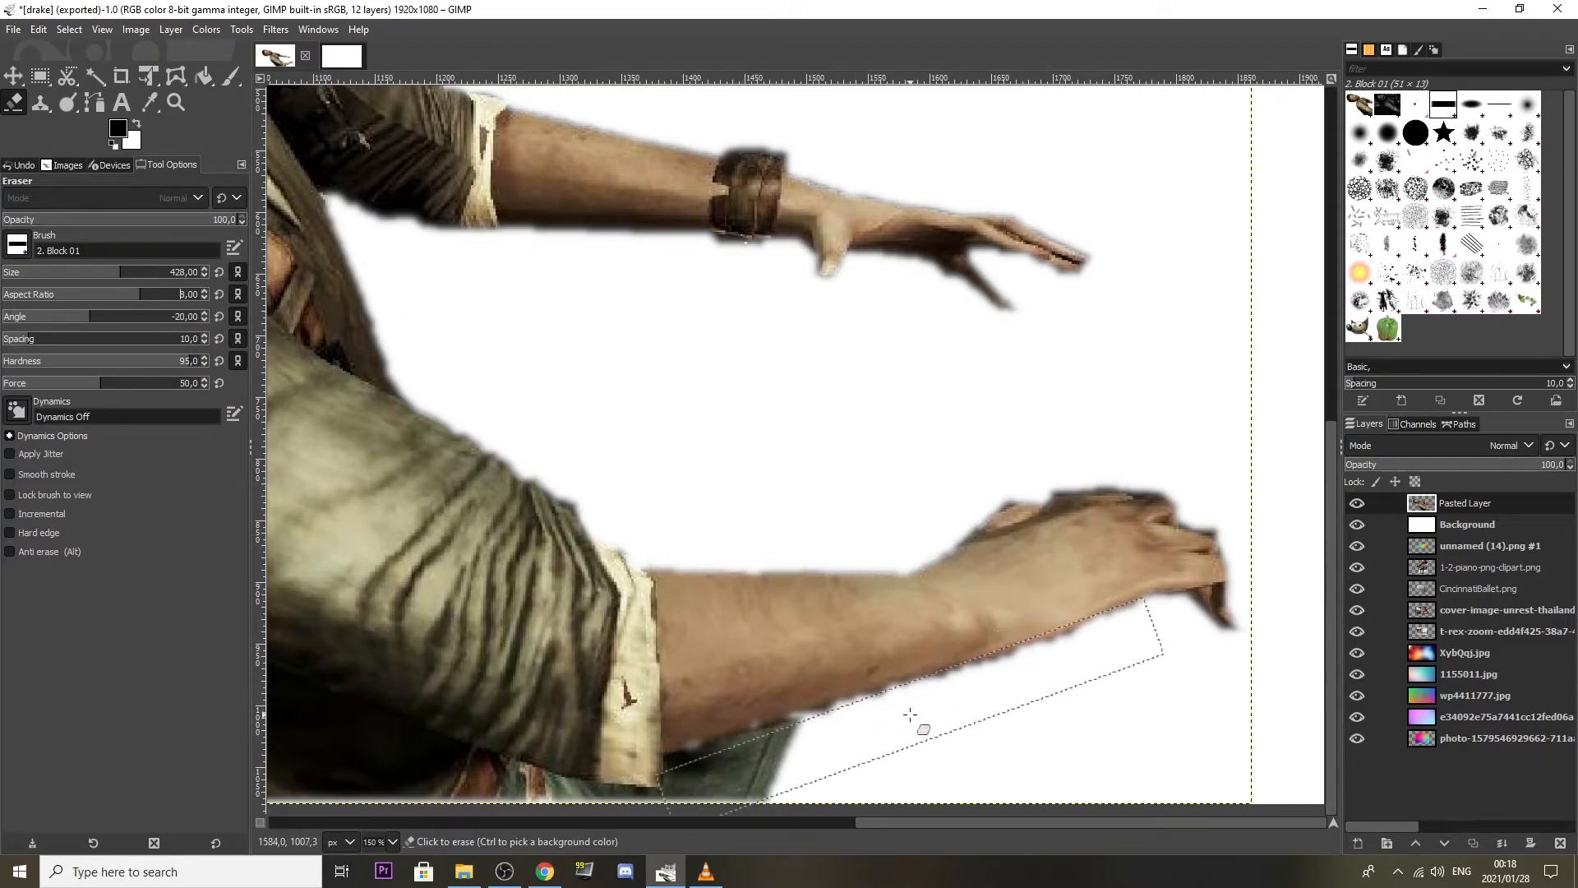
{"action": "left_click", "coordinate": [87, 320]}
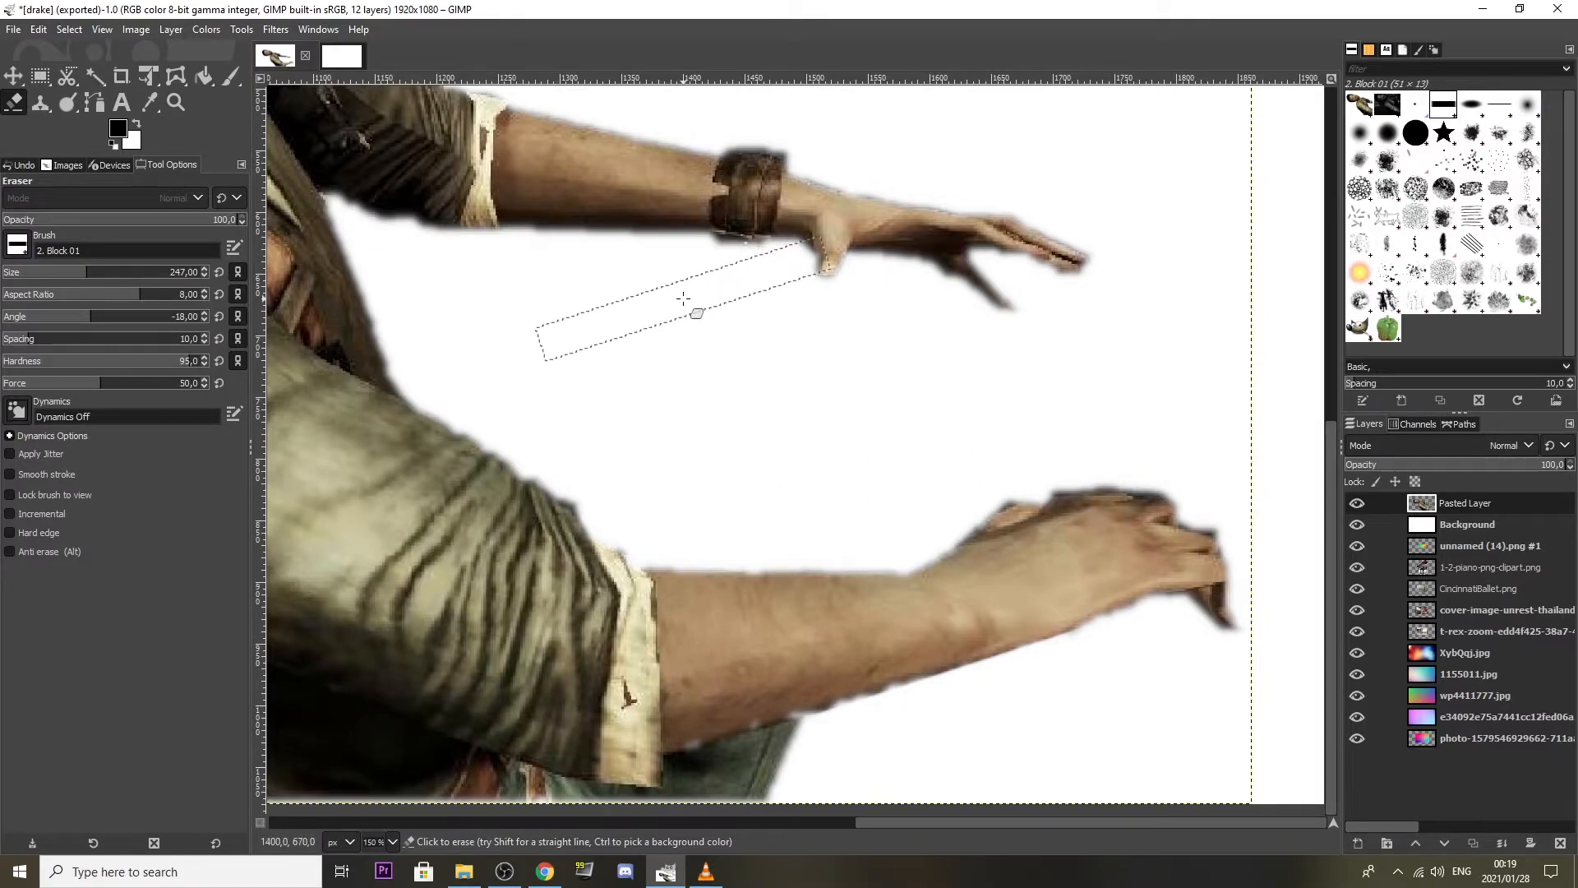
Examine the cutout edges along the far arm, head and shoulder, and the whole figure against the white background.
{"action": "scroll", "coordinate": [667, 297], "scroll_direction": "up", "scroll_amount": 5}
{"action": "scroll", "coordinate": [690, 310], "scroll_direction": "down", "scroll_amount": 1}
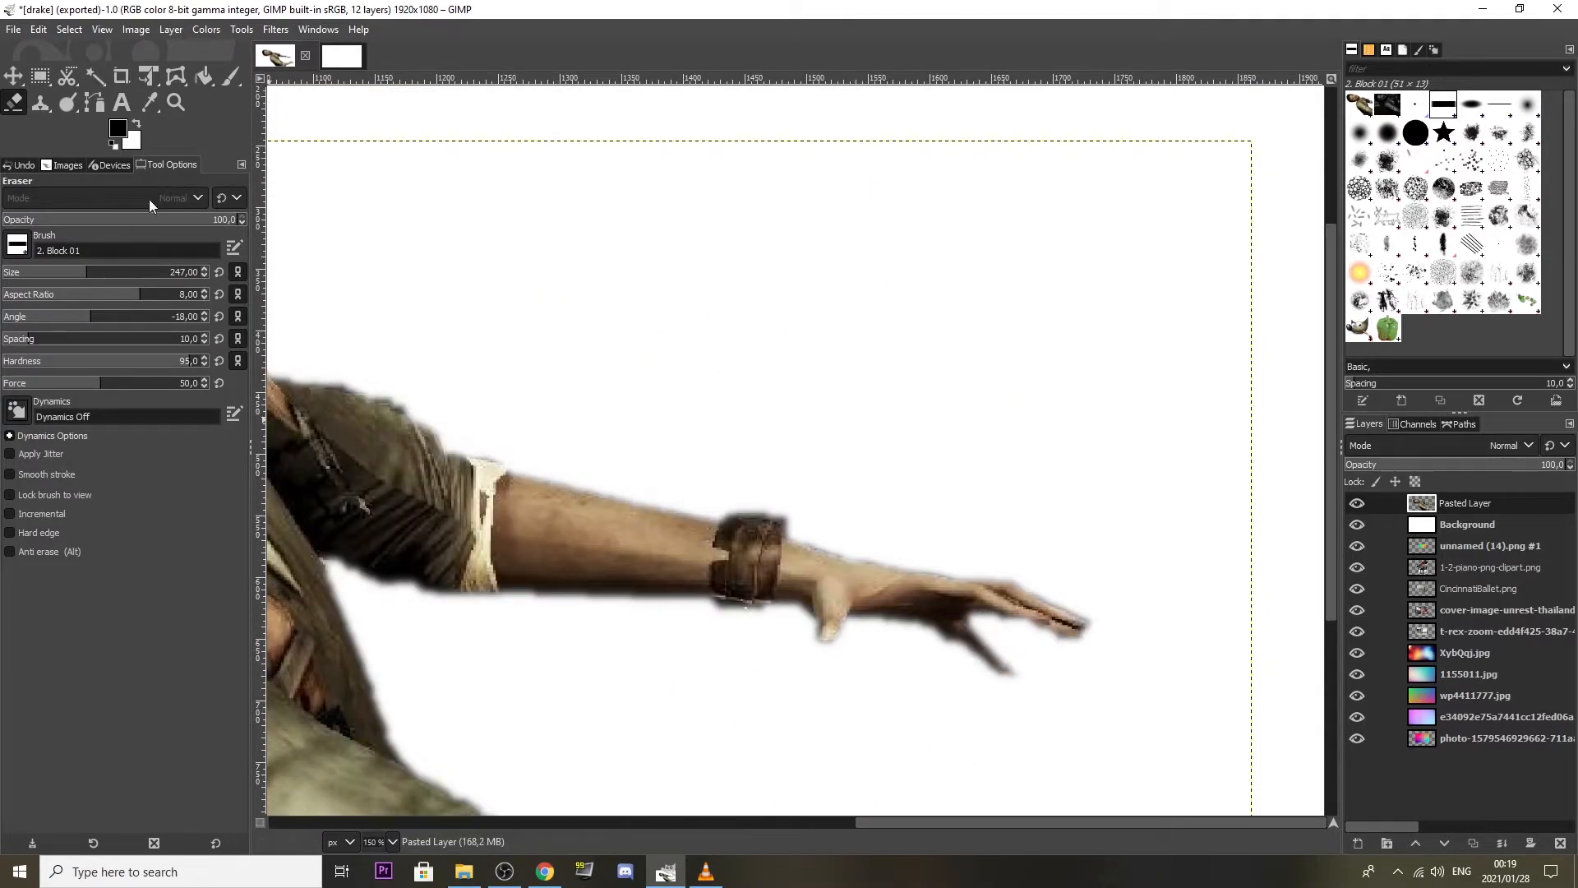
{"action": "left_click", "coordinate": [174, 103]}
{"action": "left_click", "coordinate": [46, 242]}
{"action": "left_click", "coordinate": [672, 561]}
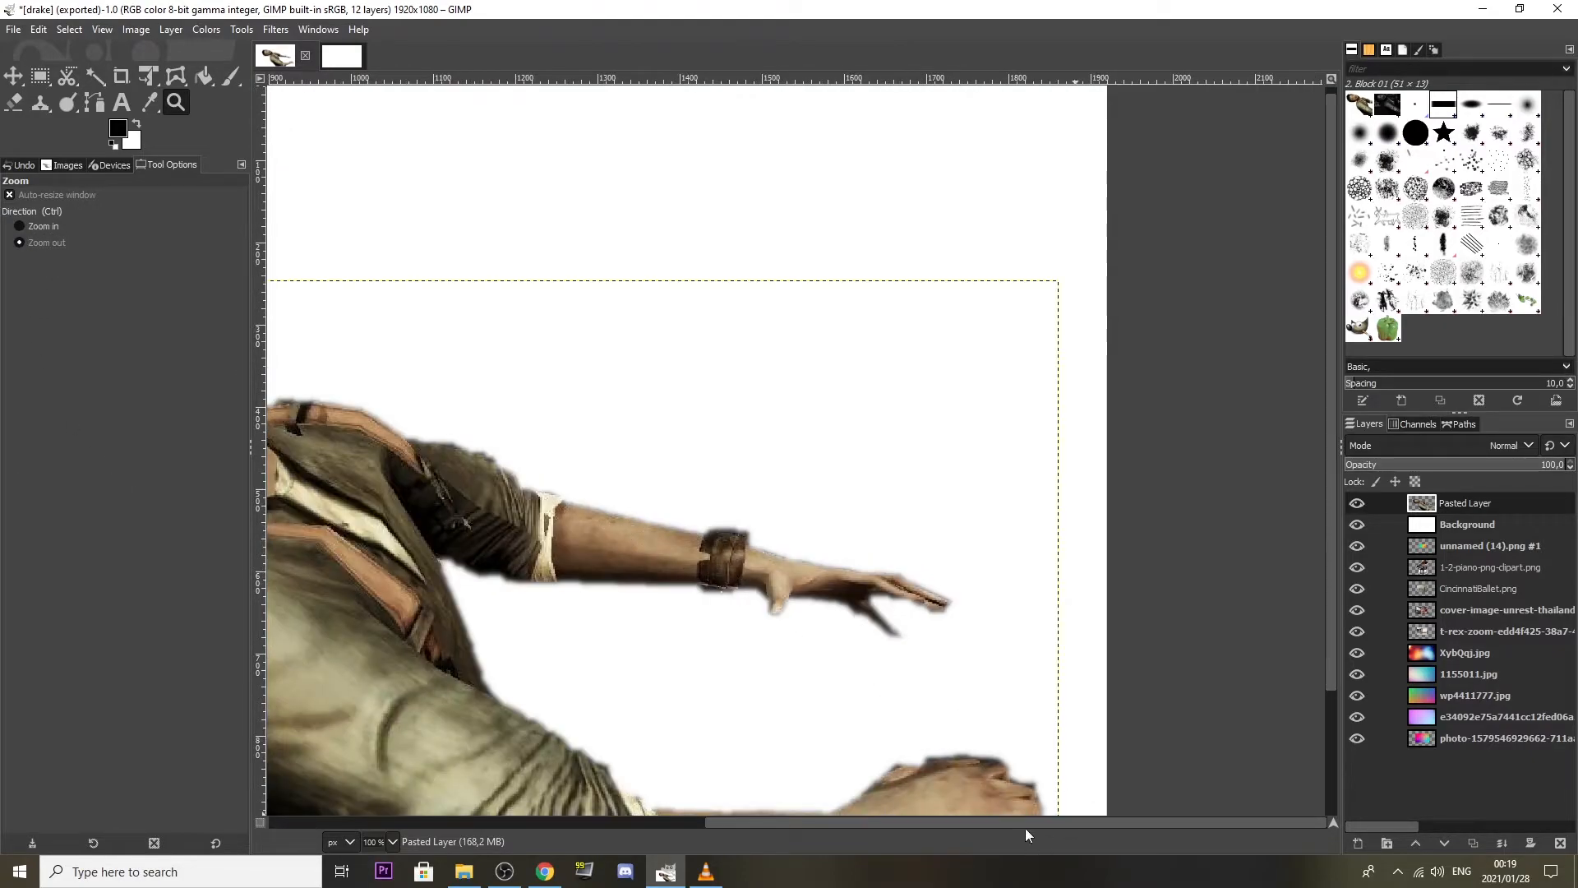
{"action": "left_click_drag", "start_coordinate": [1025, 826], "coordinate": [703, 824]}
{"action": "left_click", "coordinate": [830, 575]}
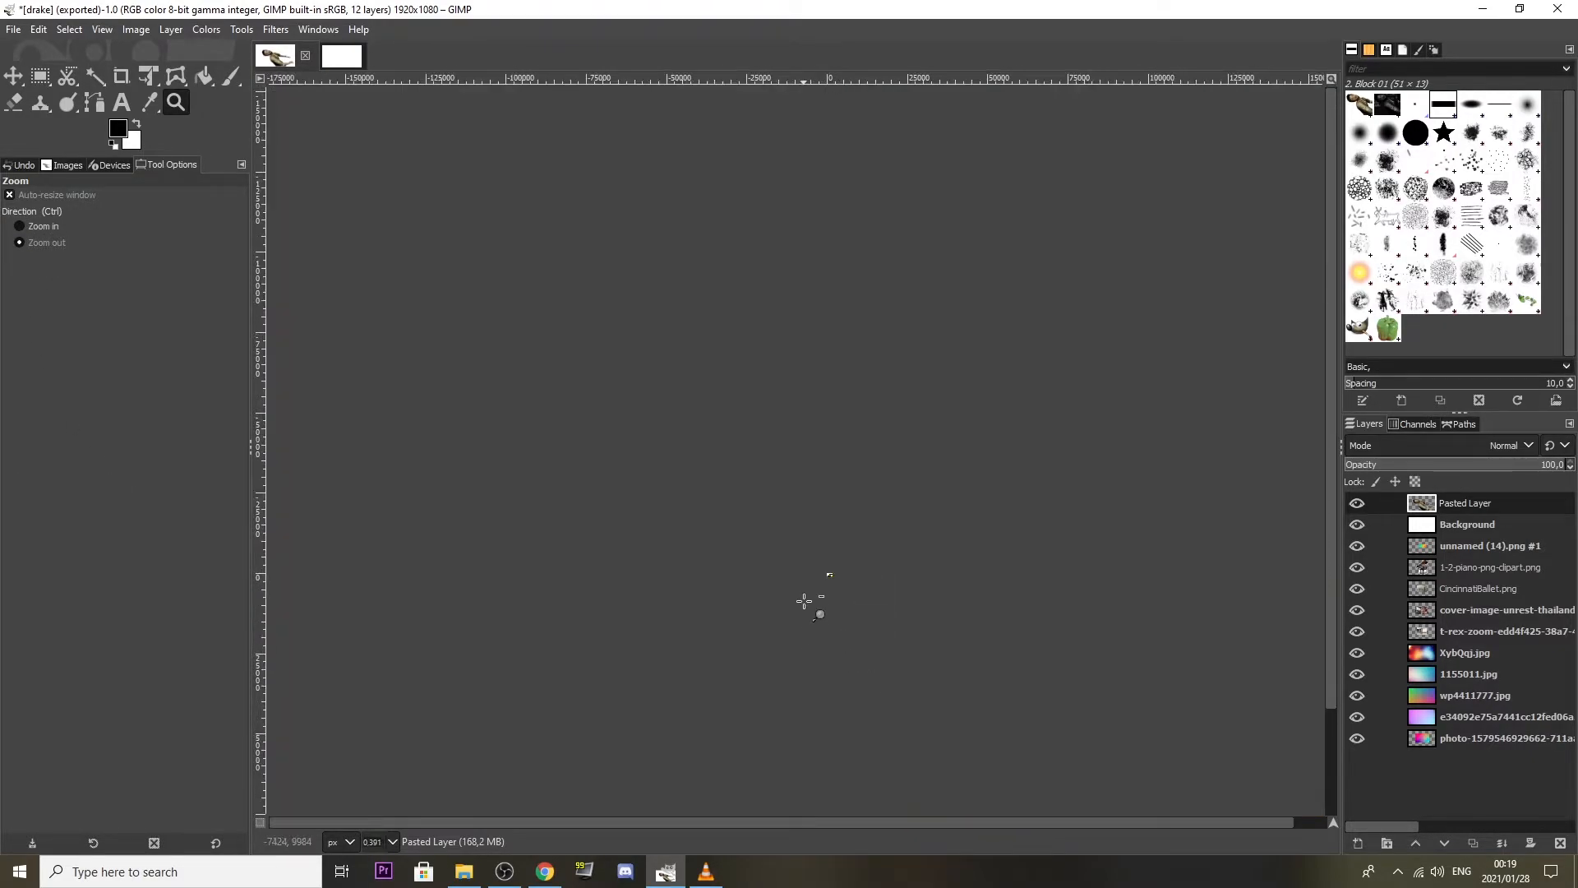
{"action": "left_click", "coordinate": [50, 227]}
{"action": "left_click", "coordinate": [824, 579]}
{"action": "left_click", "coordinate": [825, 578]}
{"action": "left_click", "coordinate": [851, 571]}
{"action": "left_click", "coordinate": [847, 570]}
{"action": "left_click_drag", "start_coordinate": [838, 570], "coordinate": [848, 563]}
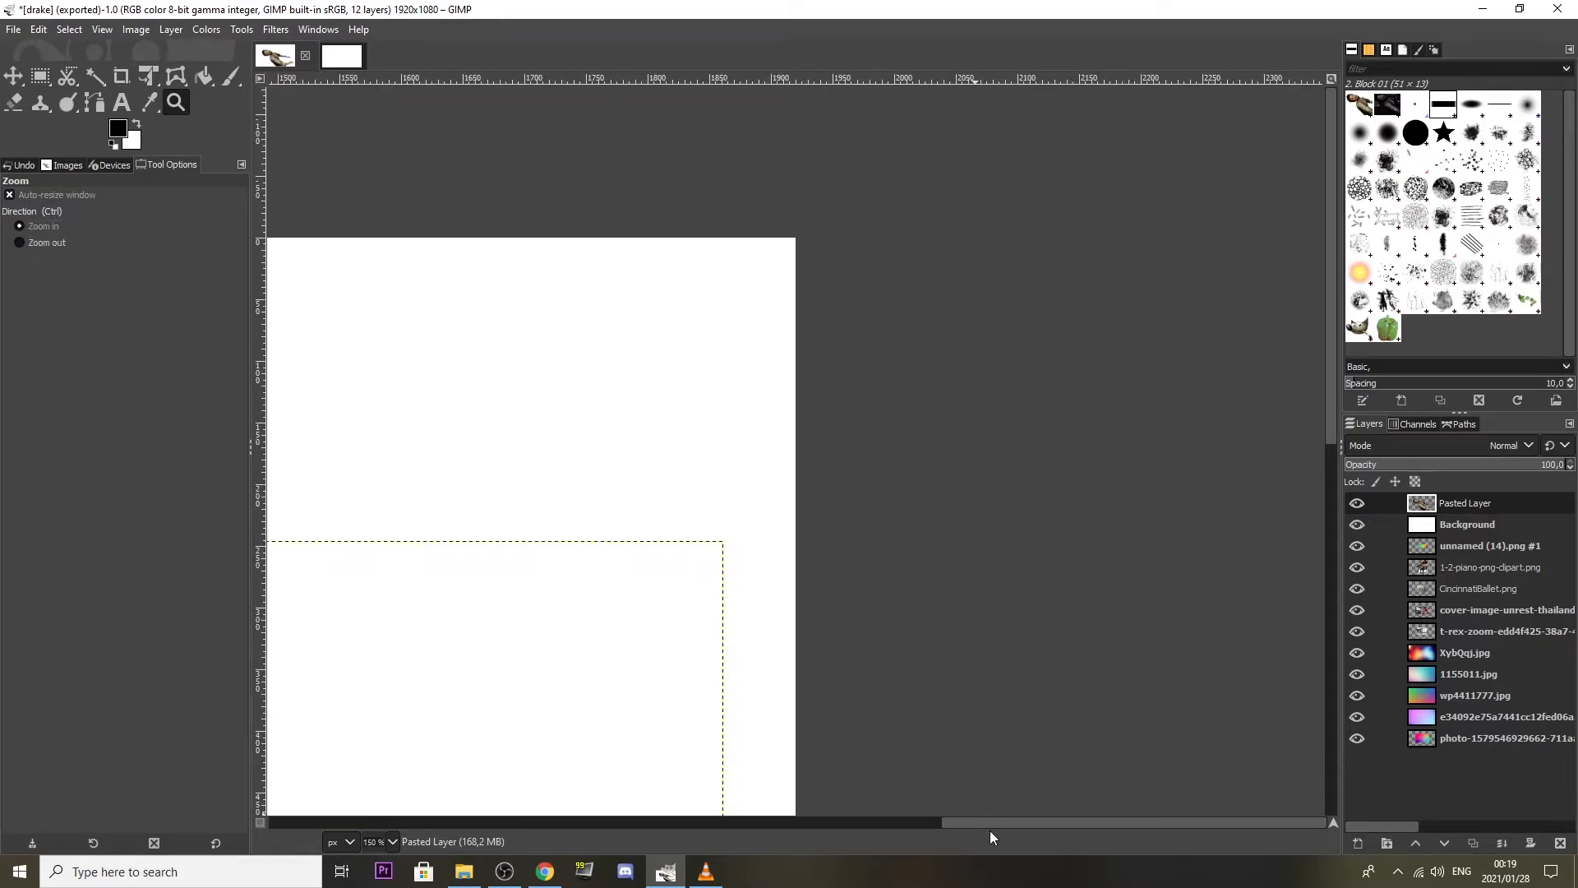
{"action": "left_click_drag", "start_coordinate": [994, 821], "coordinate": [575, 822]}
{"action": "scroll", "coordinate": [754, 589], "scroll_direction": "down", "scroll_amount": 5}
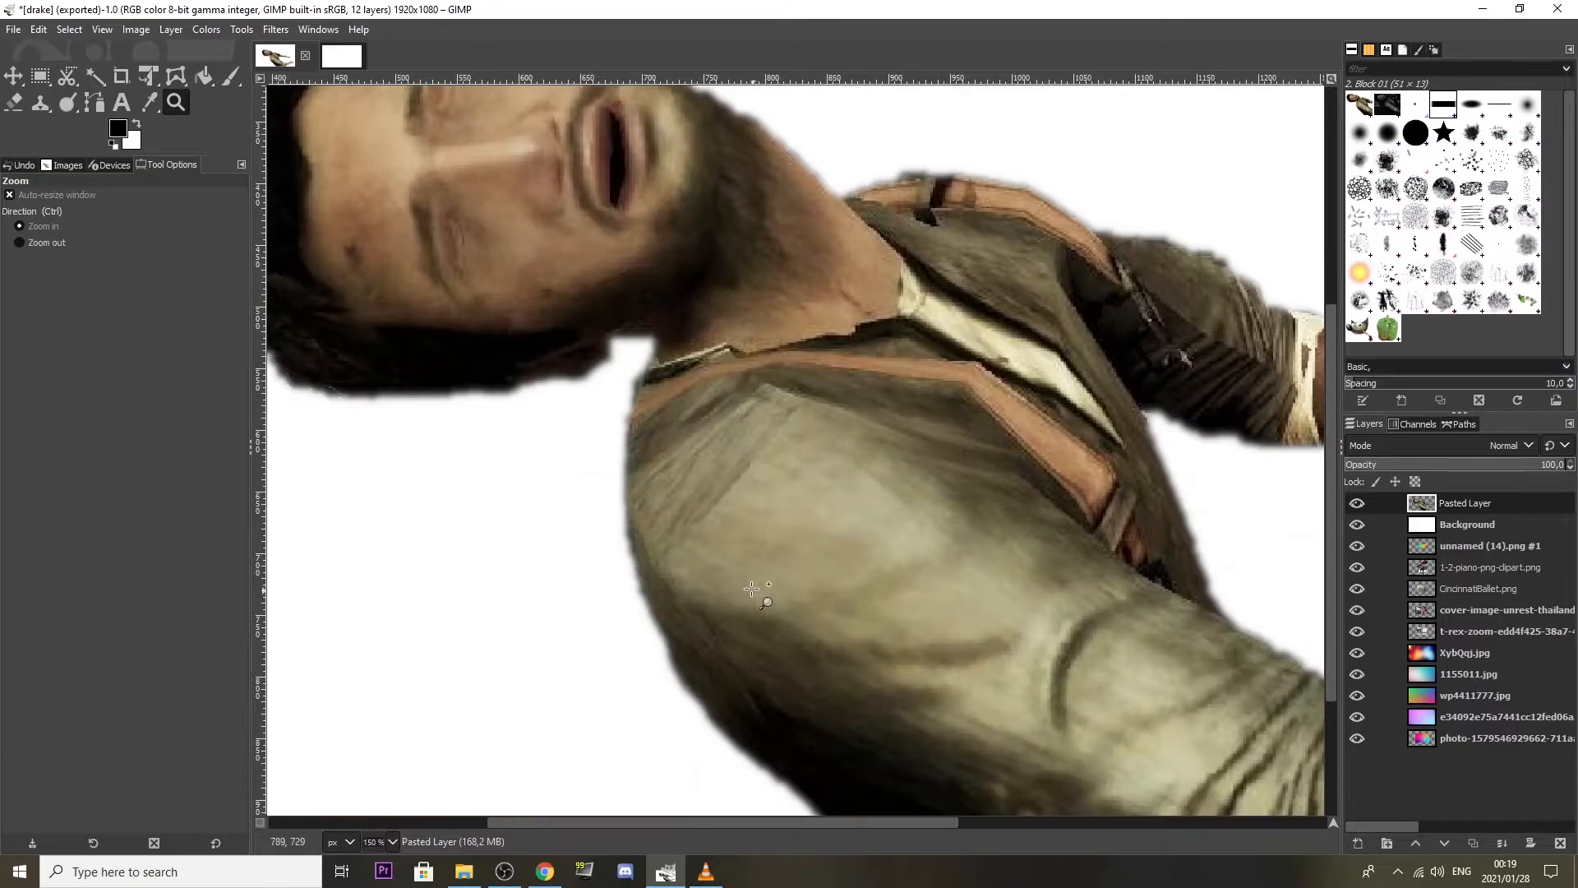
{"action": "left_click", "coordinate": [46, 243]}
{"action": "left_click", "coordinate": [762, 491]}
{"action": "left_click", "coordinate": [820, 442]}
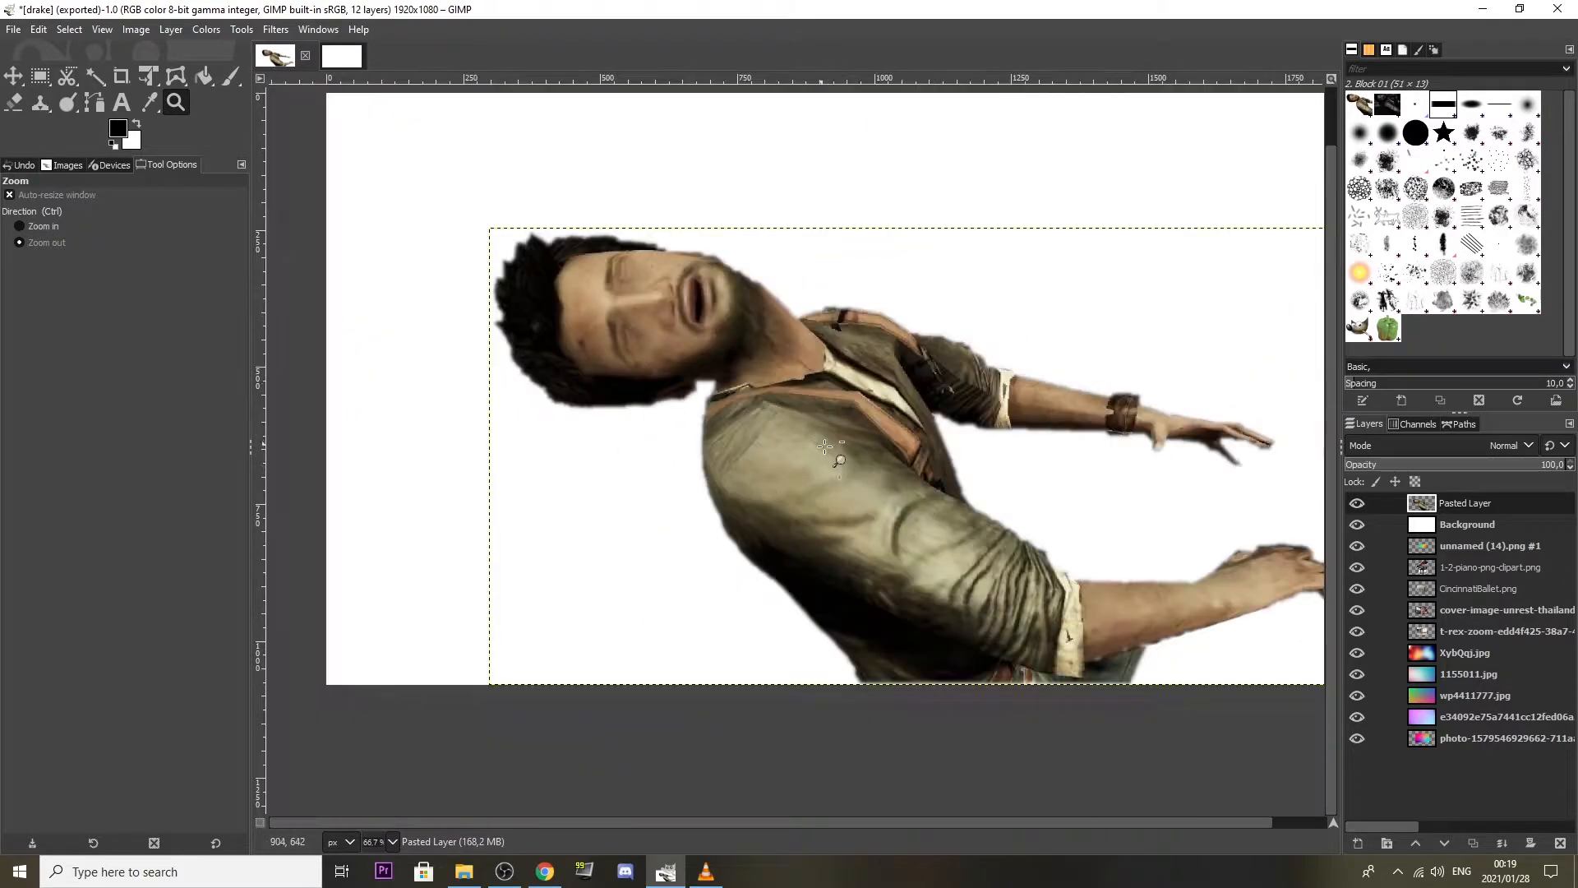
Move the pasted layer with the man slightly to the left on the canvas.
{"action": "right_click", "coordinate": [1453, 503]}
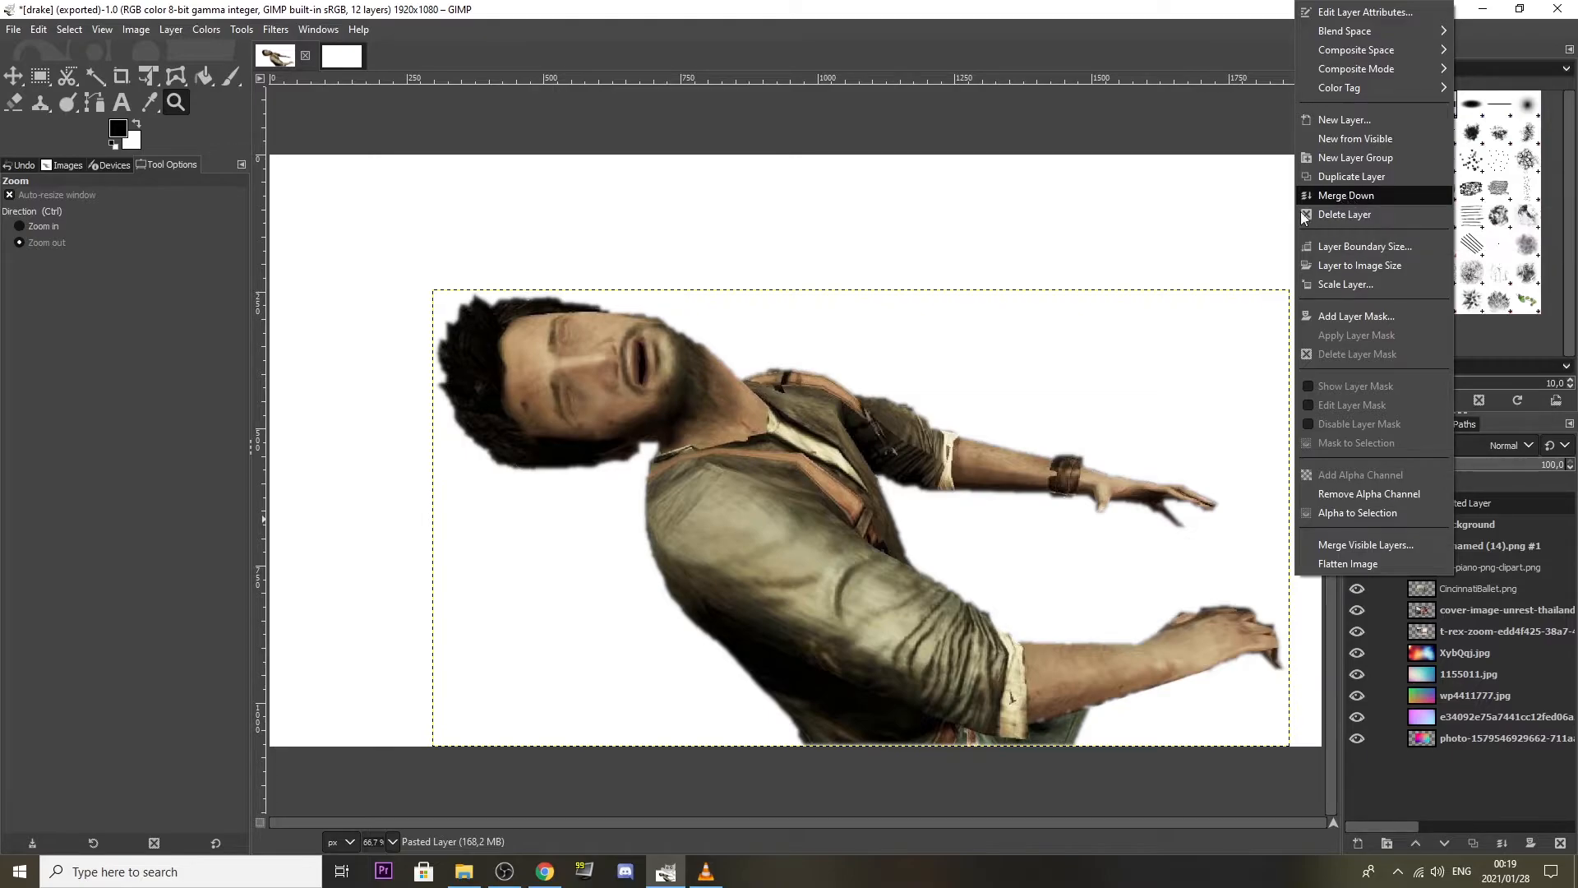
{"action": "left_click", "coordinate": [1053, 8]}
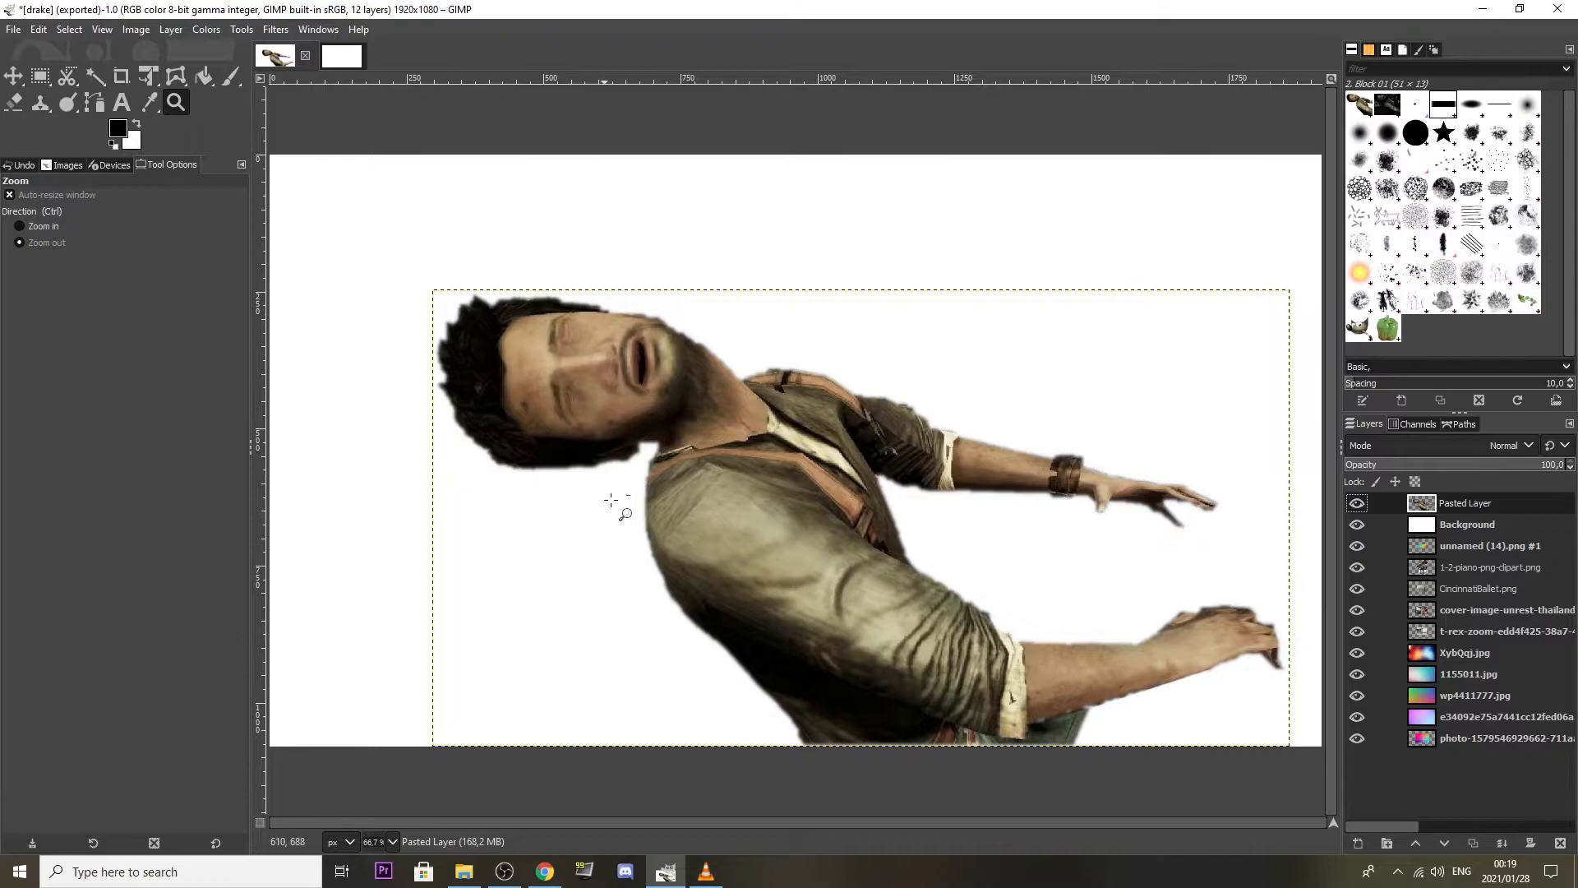
{"action": "left_click", "coordinate": [14, 76]}
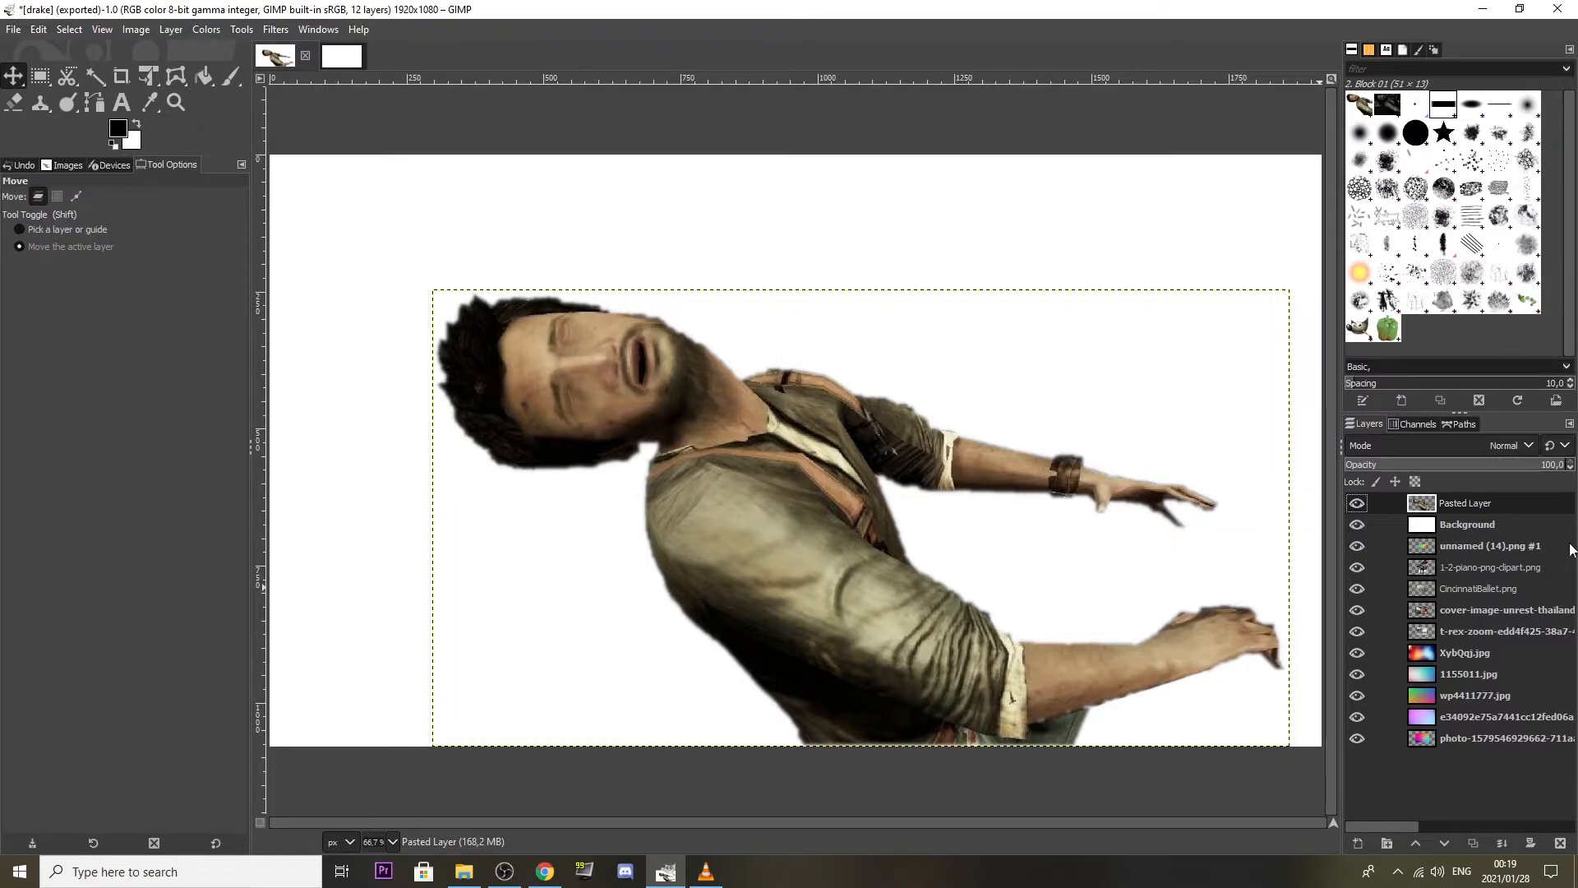
{"action": "left_click_drag", "start_coordinate": [838, 554], "coordinate": [761, 547]}
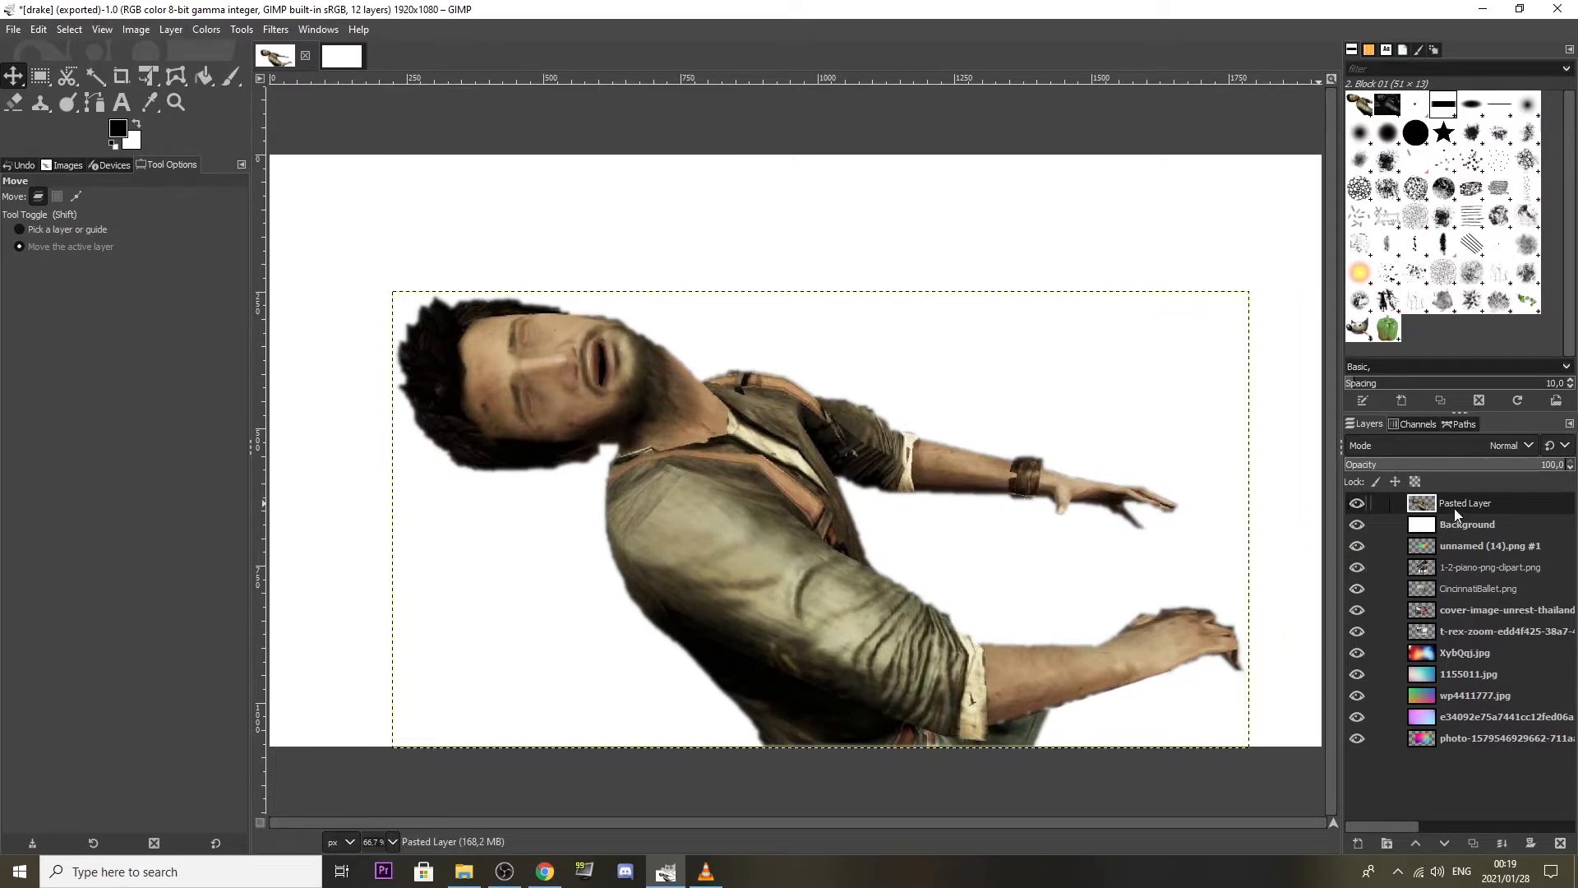
Merge the pasted layer with the man down into the white Background layer.
{"action": "right_click", "coordinate": [1453, 508]}
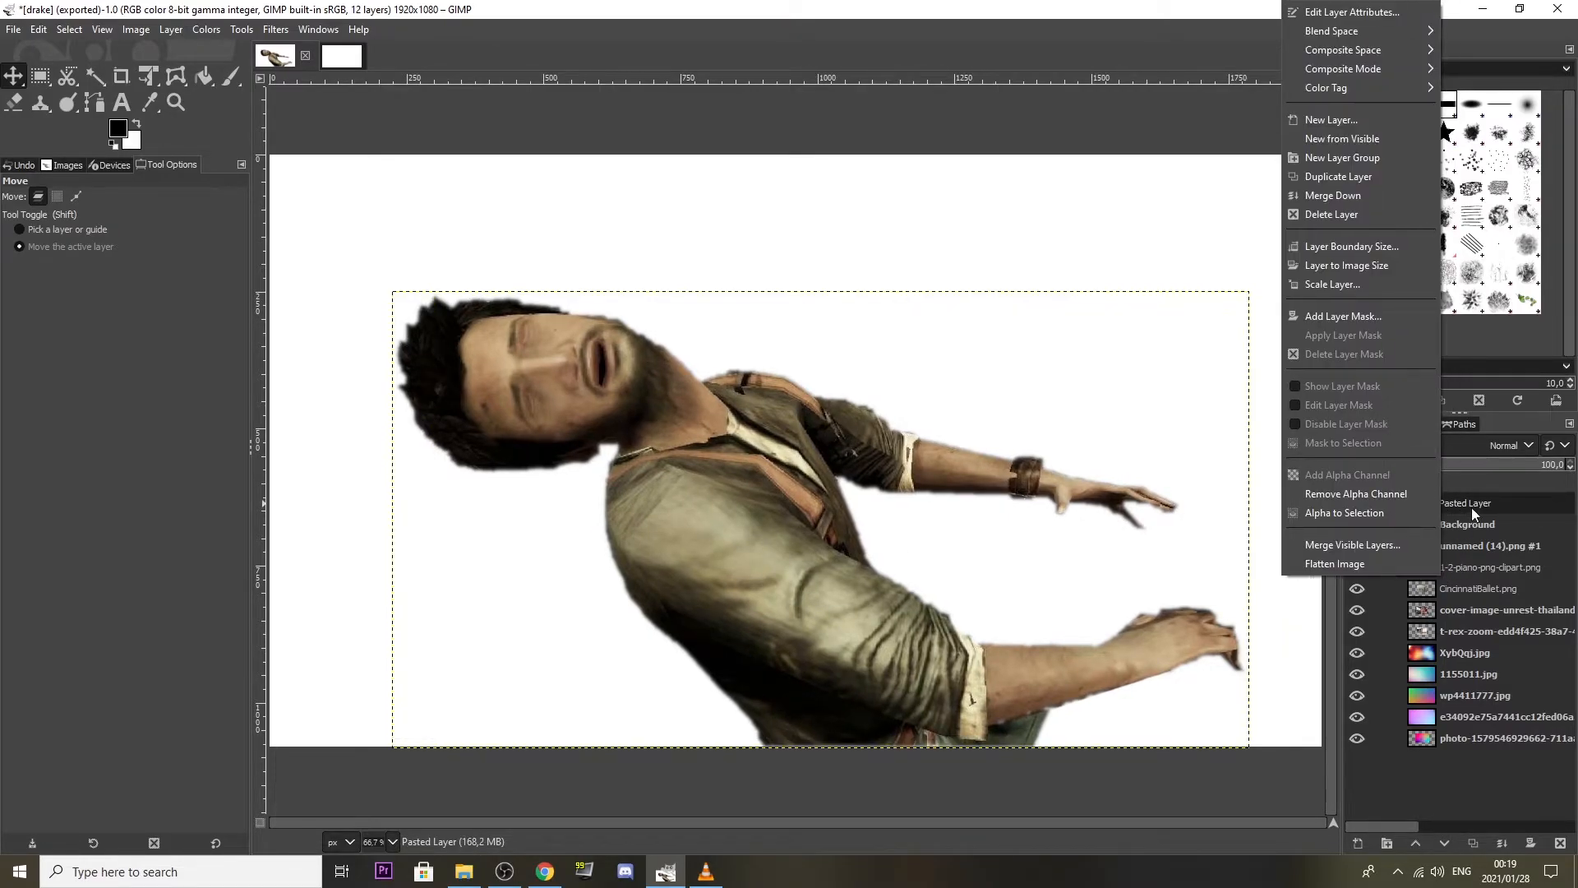
{"action": "left_click", "coordinate": [1451, 510]}
{"action": "right_click", "coordinate": [1451, 511]}
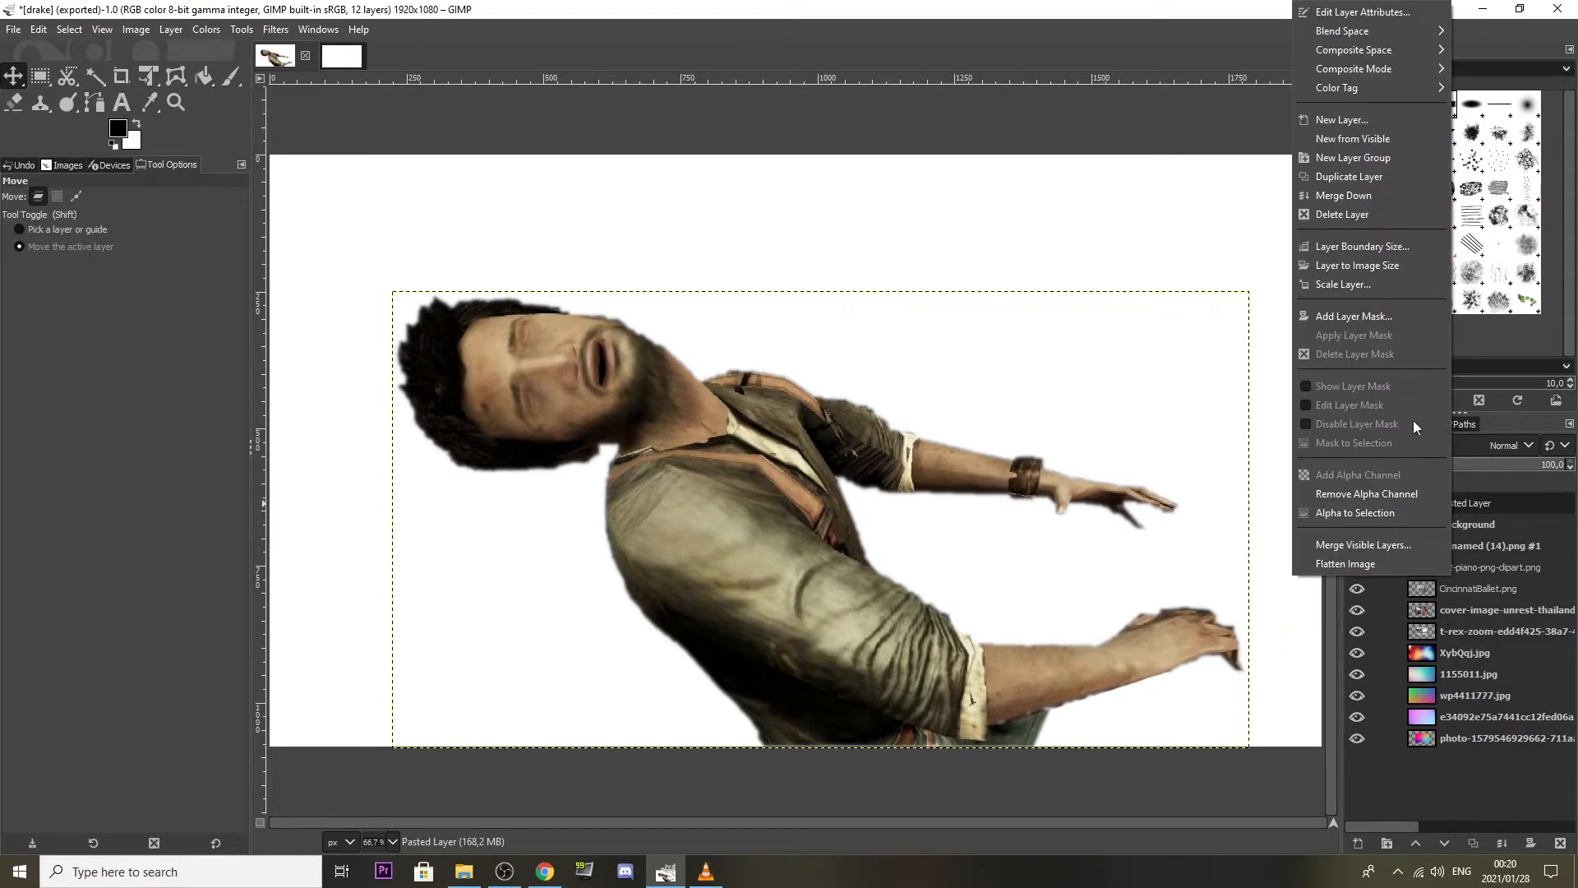
{"action": "left_click", "coordinate": [1355, 198]}
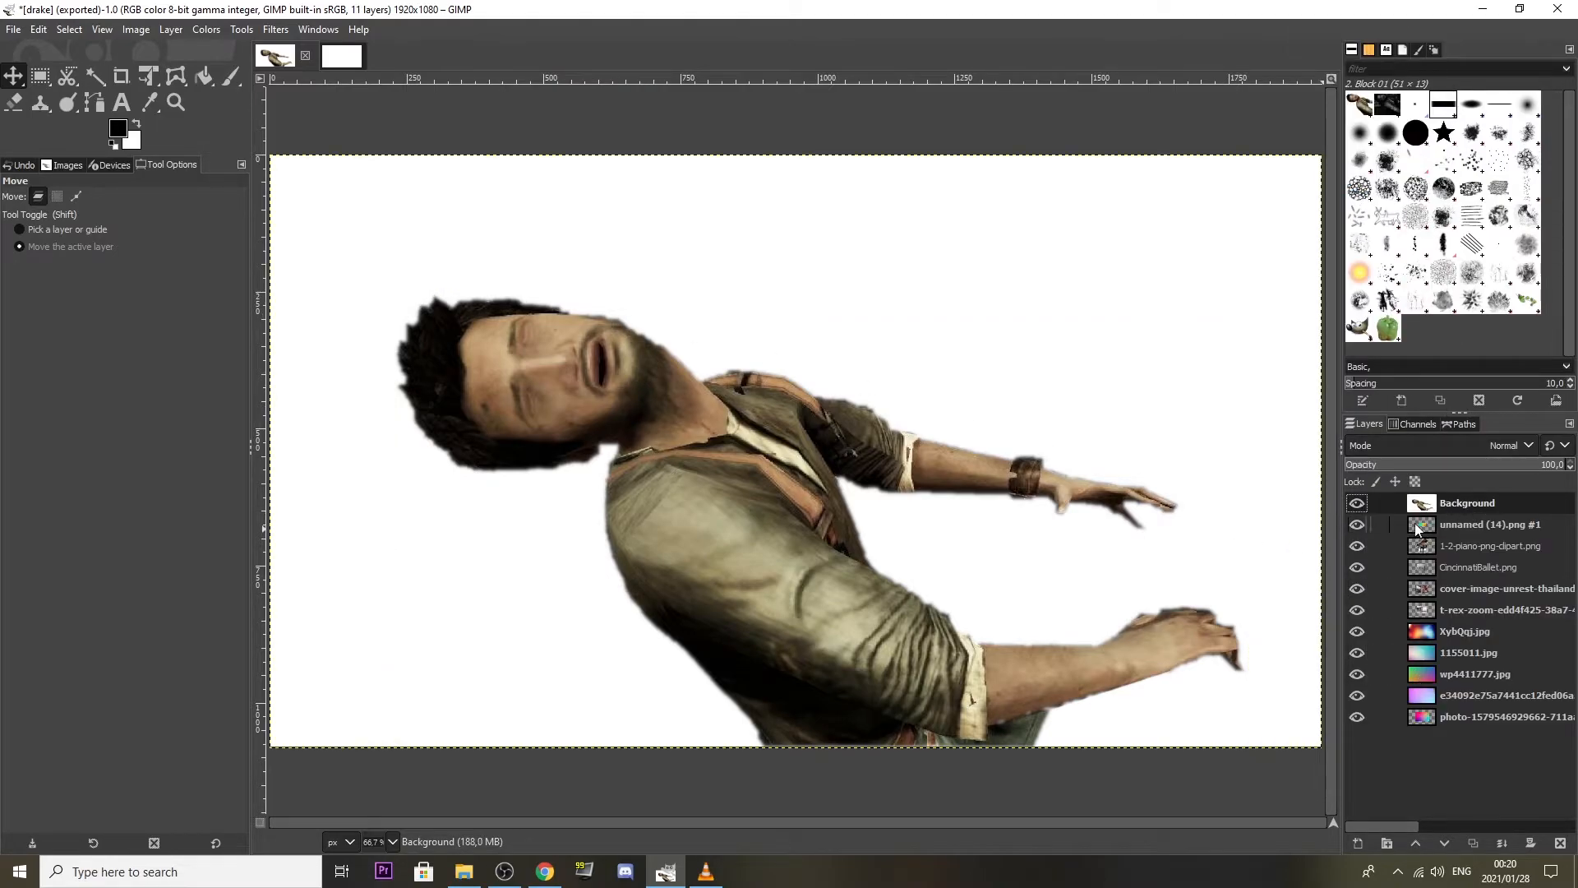
Add an alpha channel to the merged Background layer.
{"action": "right_click", "coordinate": [1438, 503]}
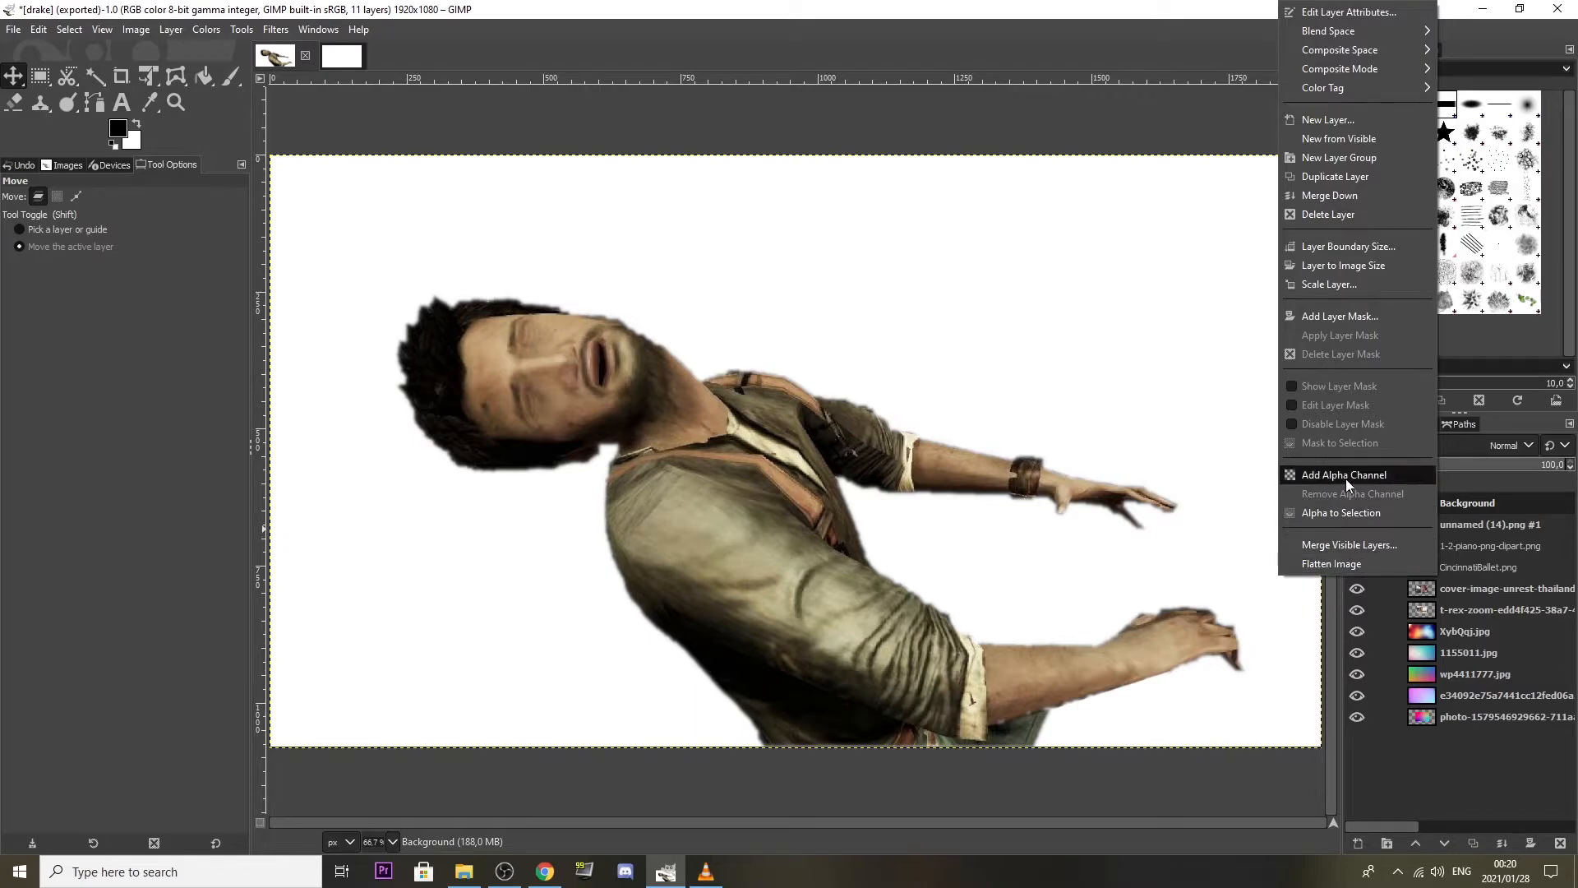
{"action": "right_click", "coordinate": [1471, 510]}
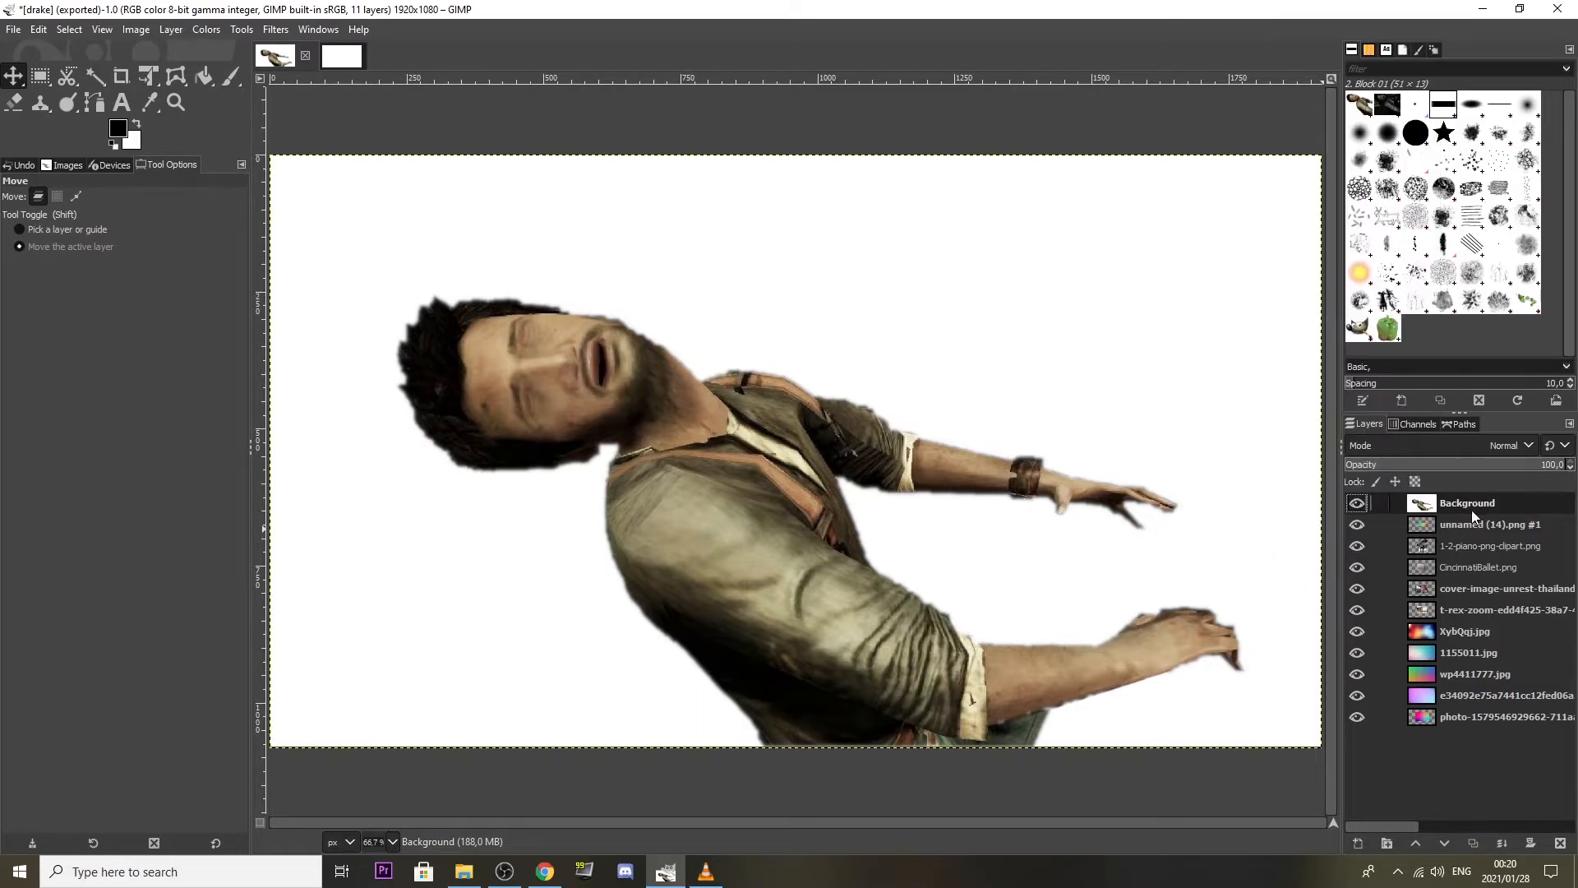
{"action": "right_click", "coordinate": [1454, 505]}
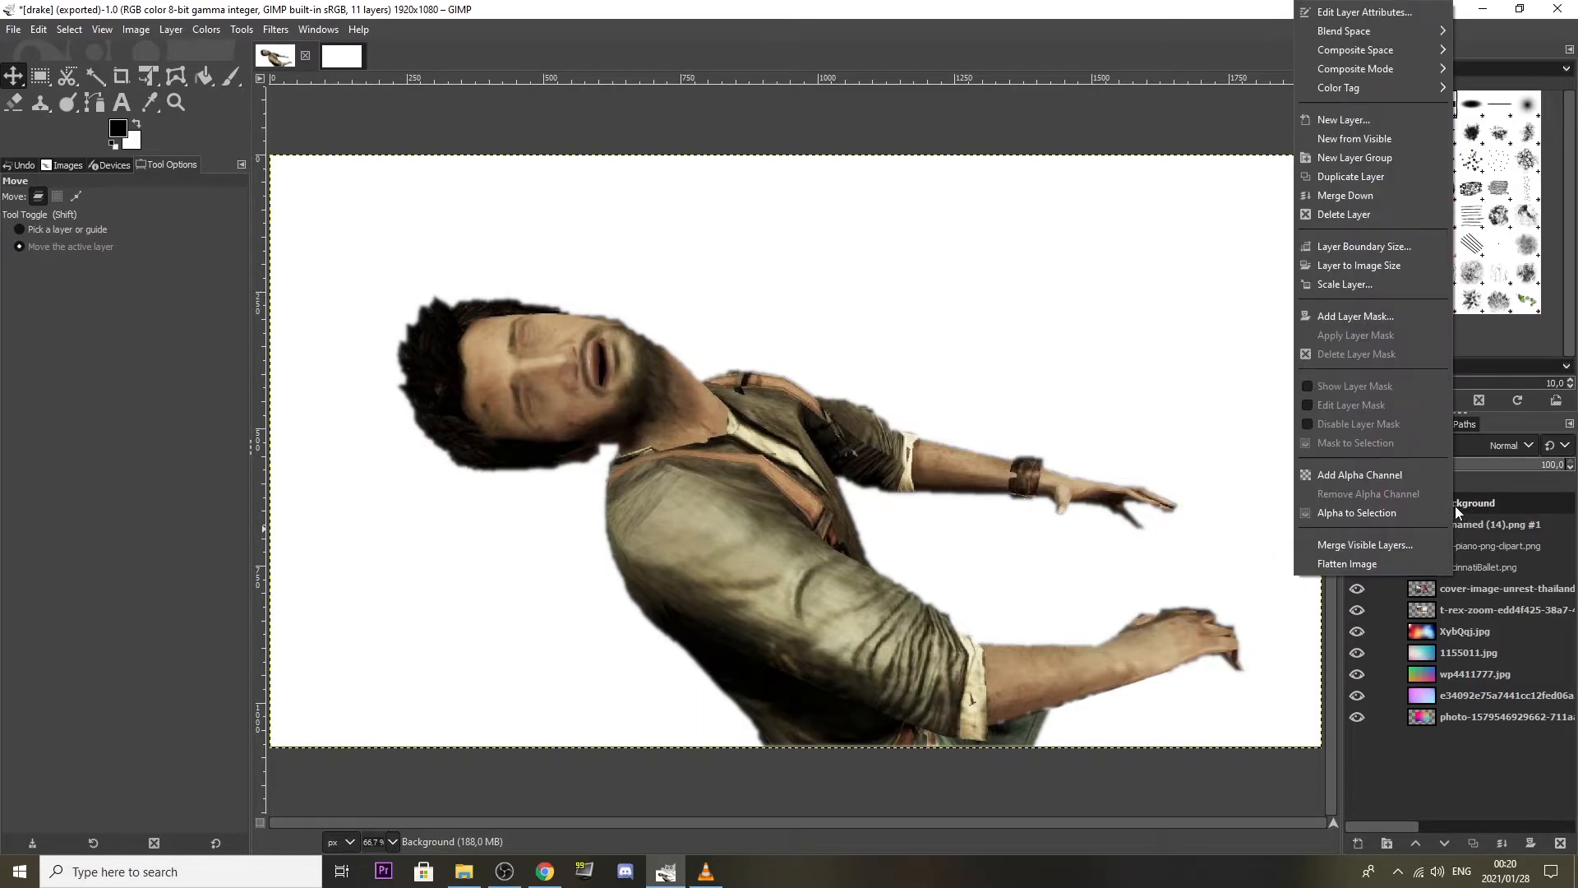
{"action": "left_click", "coordinate": [1335, 476]}
Preview Color to Alpha with white on the Background layer, cancel it, and move the wp4411777.jpg layer directly beneath Background.
{"action": "left_click", "coordinate": [102, 29]}
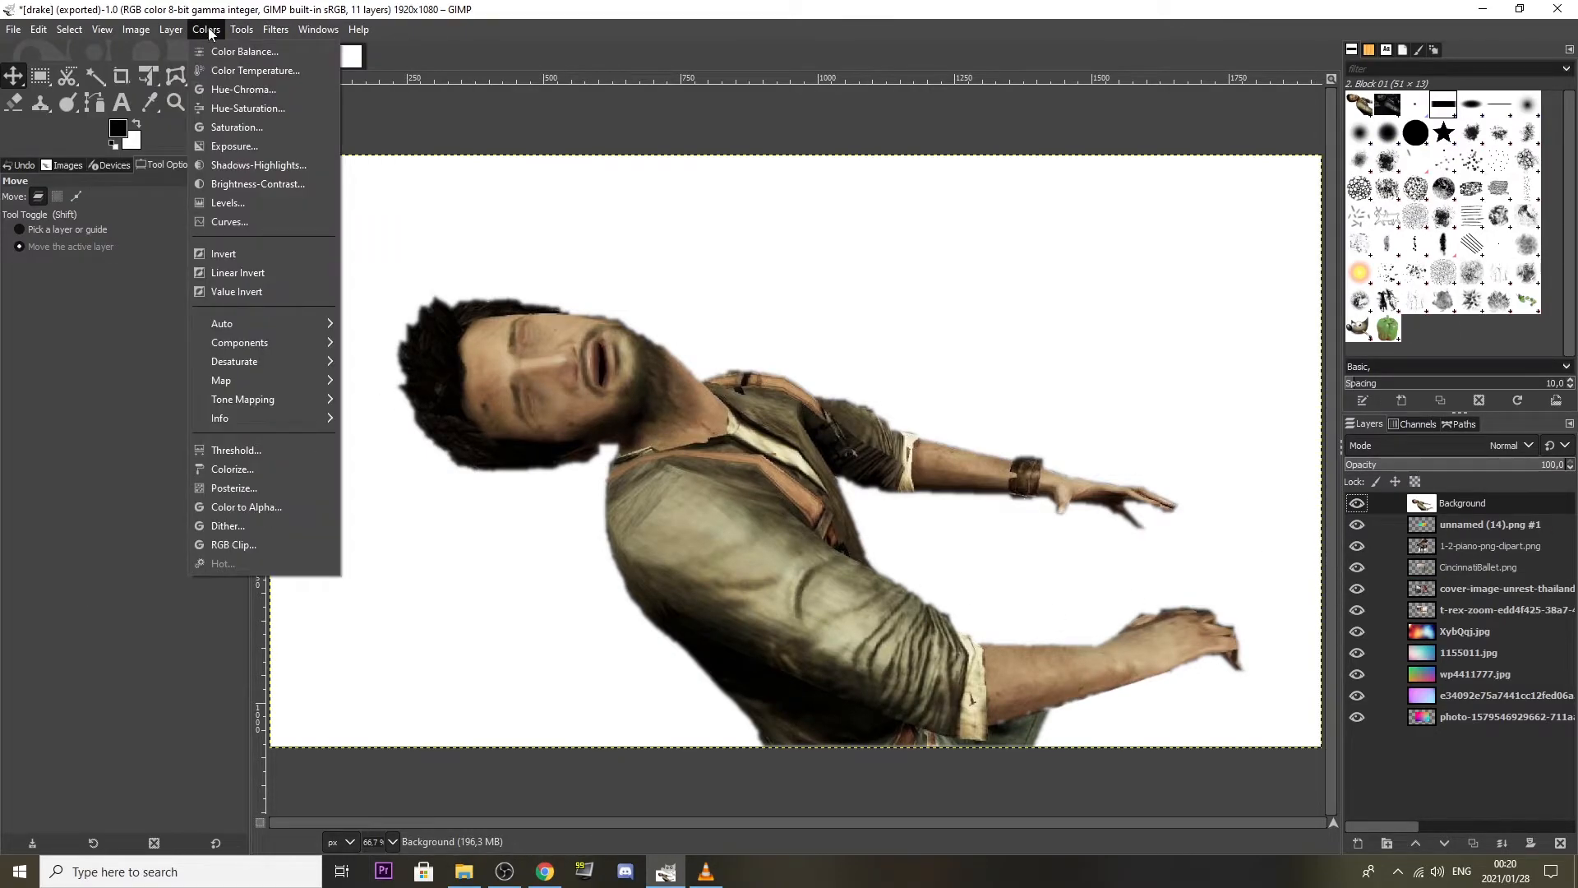
{"action": "left_click", "coordinate": [264, 506]}
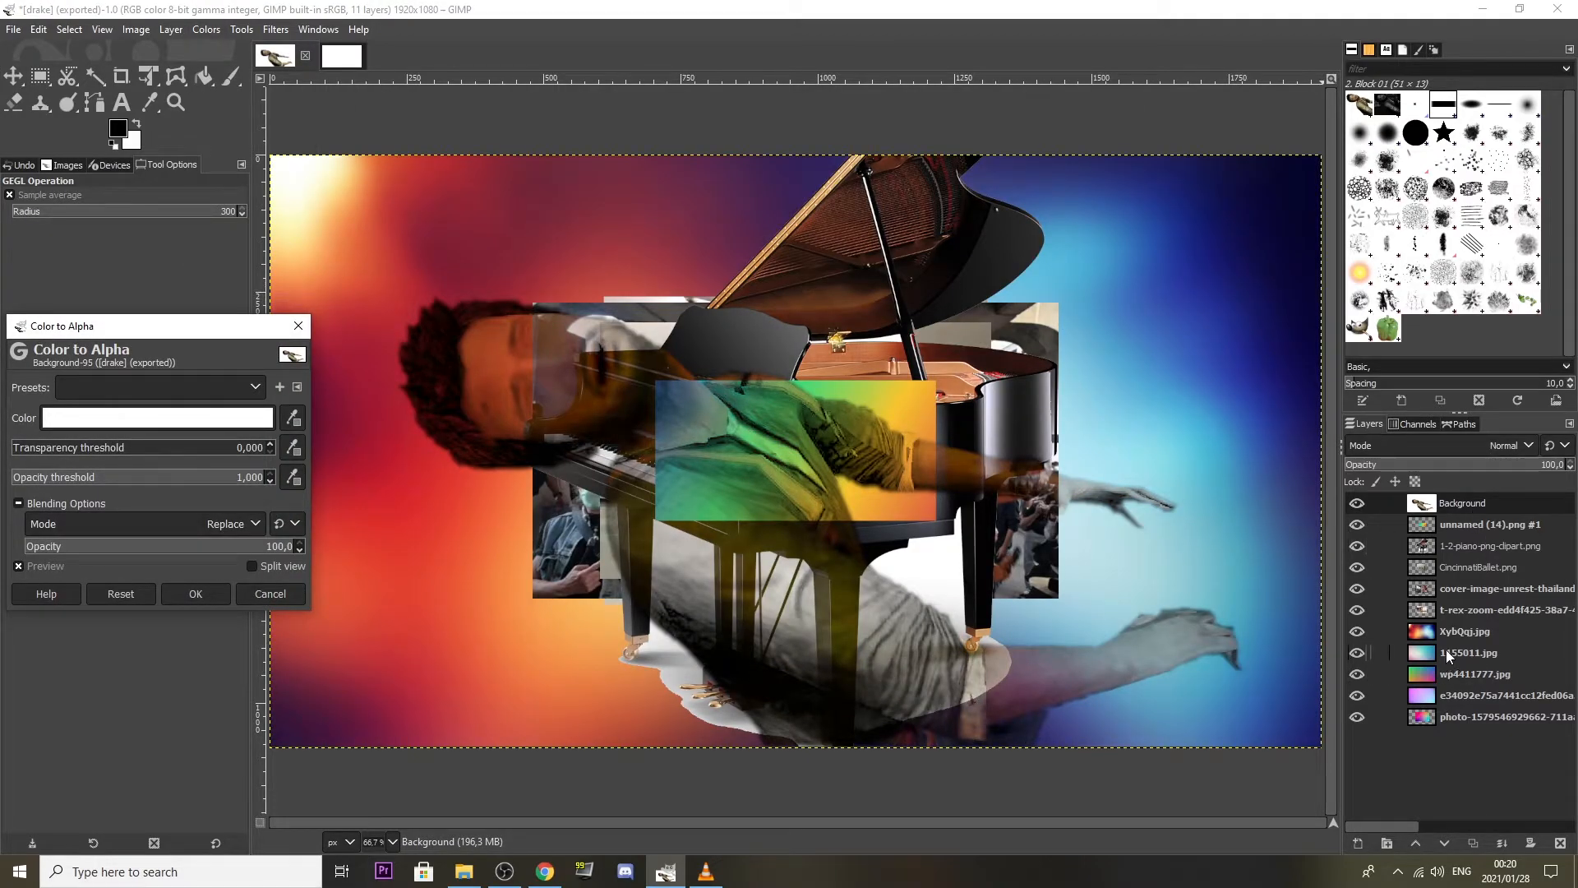
{"action": "left_click_drag", "start_coordinate": [1459, 672], "coordinate": [1454, 538]}
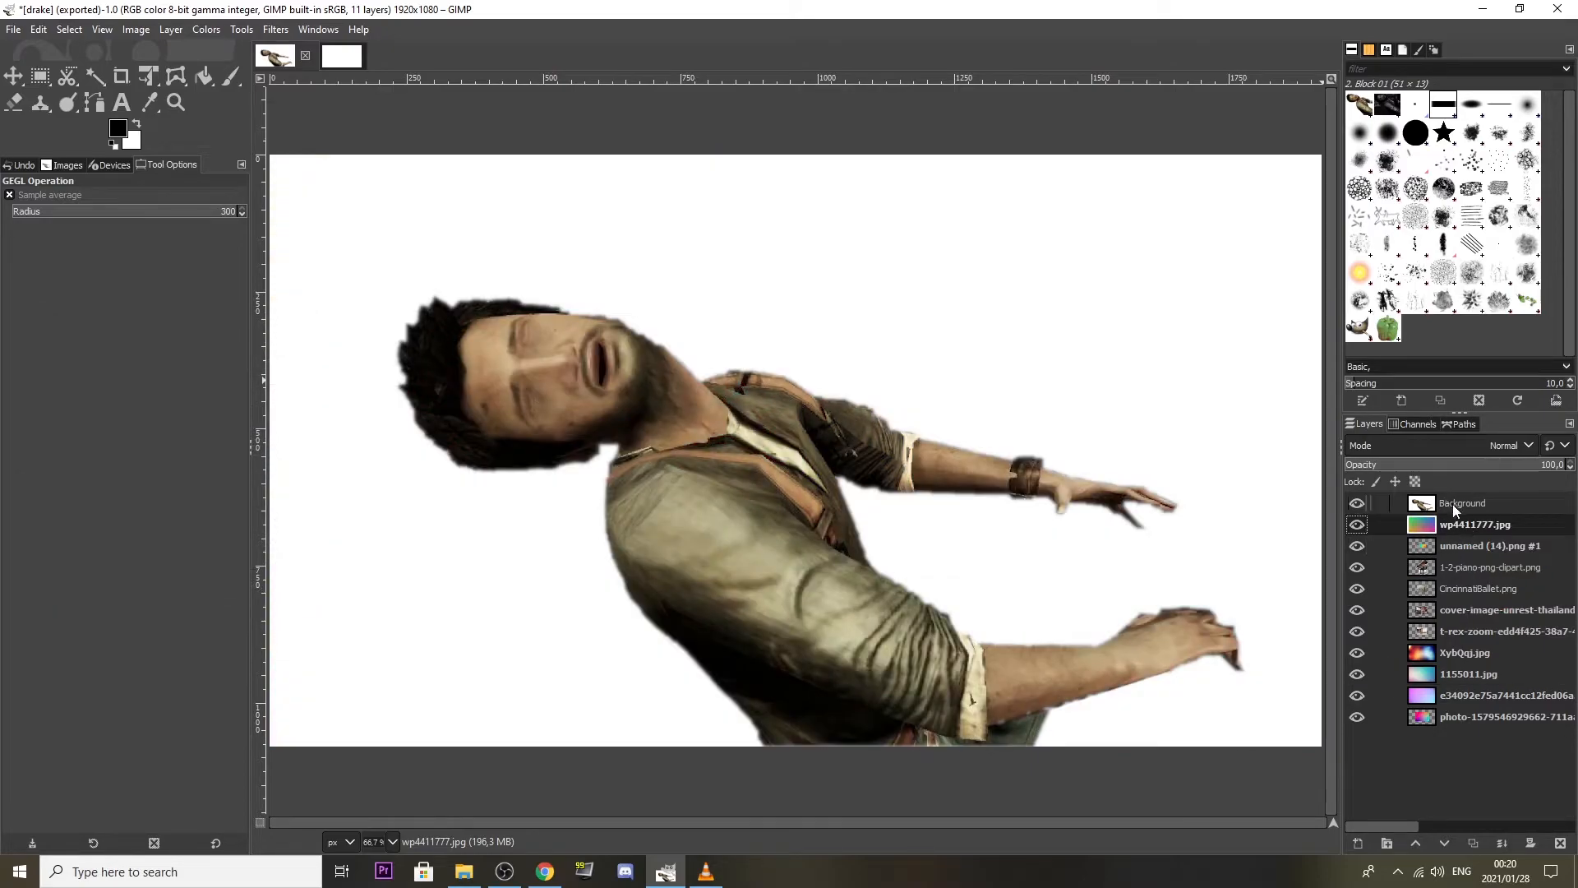
Start Color to Alpha with white on the Background layer, set the opacity threshold to 0, and try blending opacity 0 before restoring 100.
{"action": "left_click", "coordinate": [1455, 505]}
{"action": "left_click", "coordinate": [207, 30]}
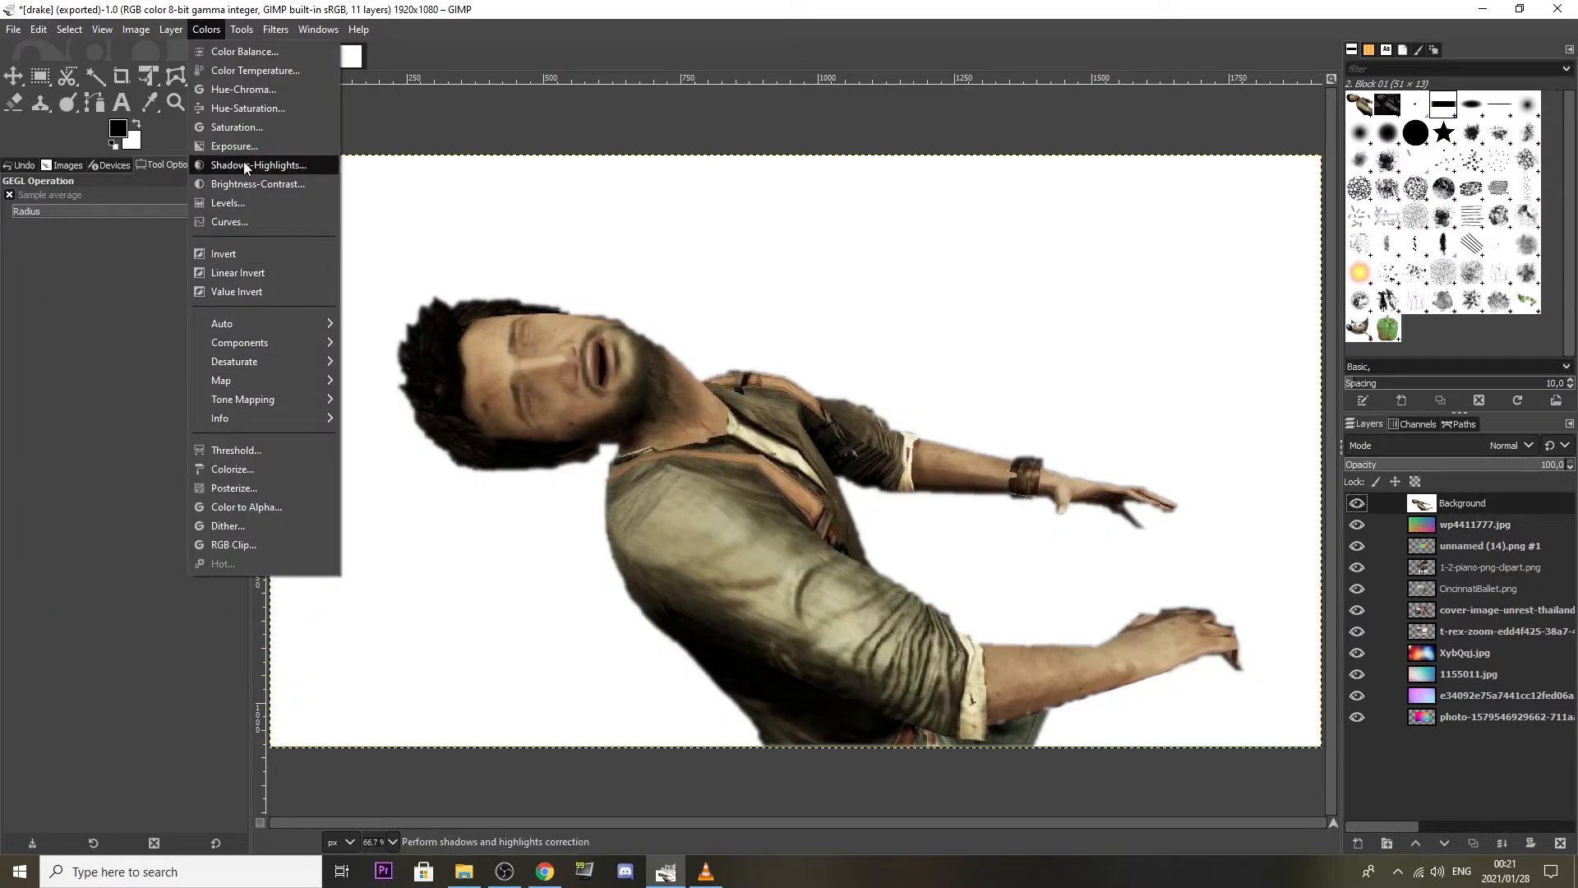
{"action": "left_click", "coordinate": [246, 506]}
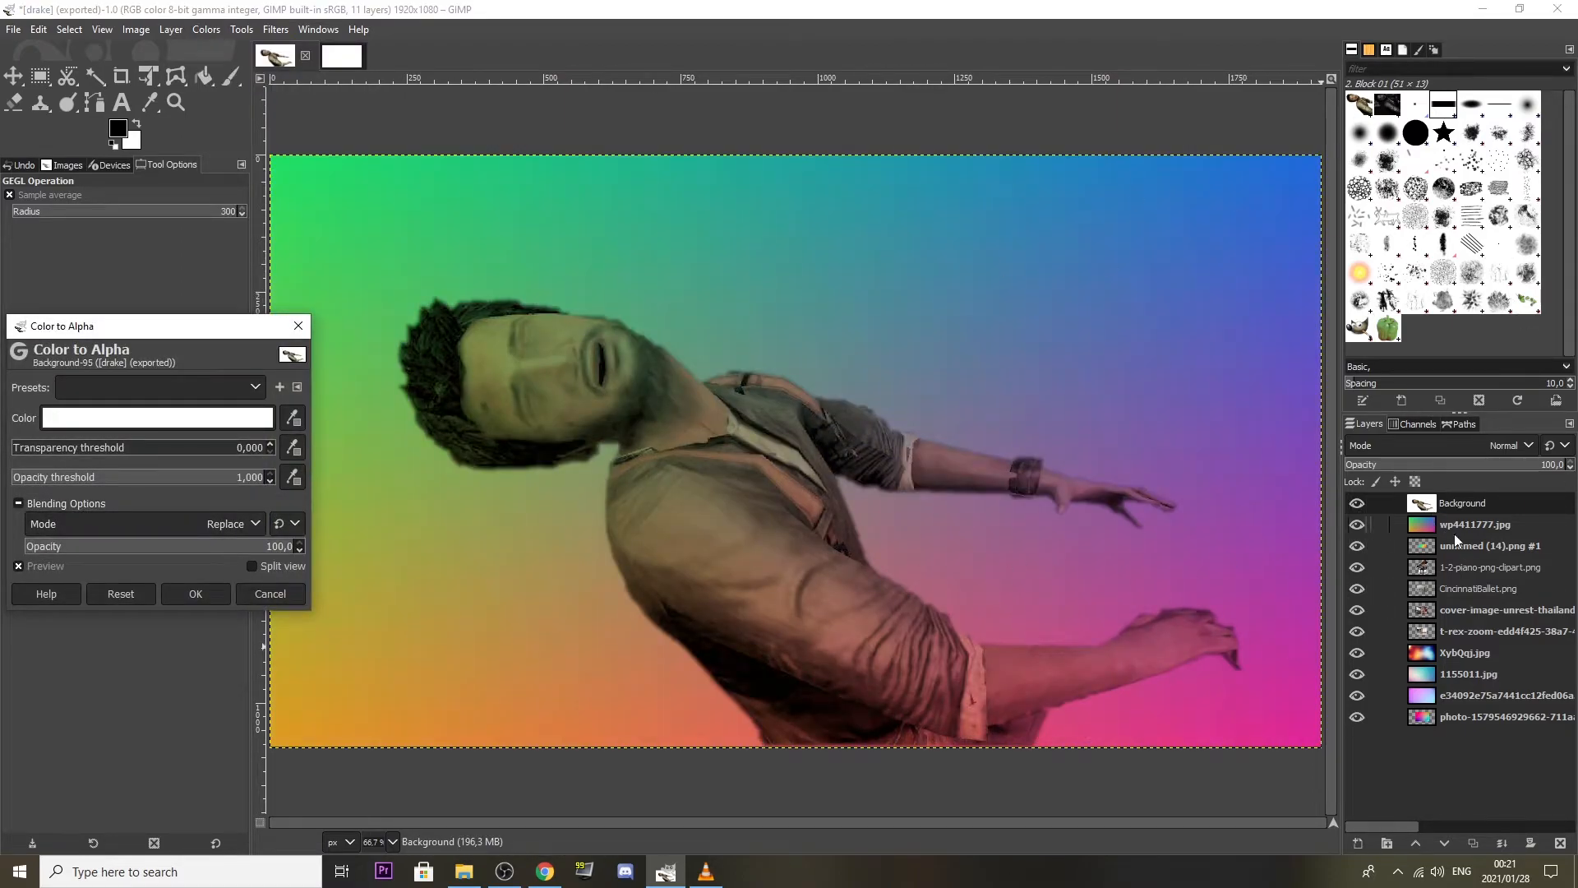
{"action": "left_click_drag", "start_coordinate": [136, 331], "coordinate": [183, 280]}
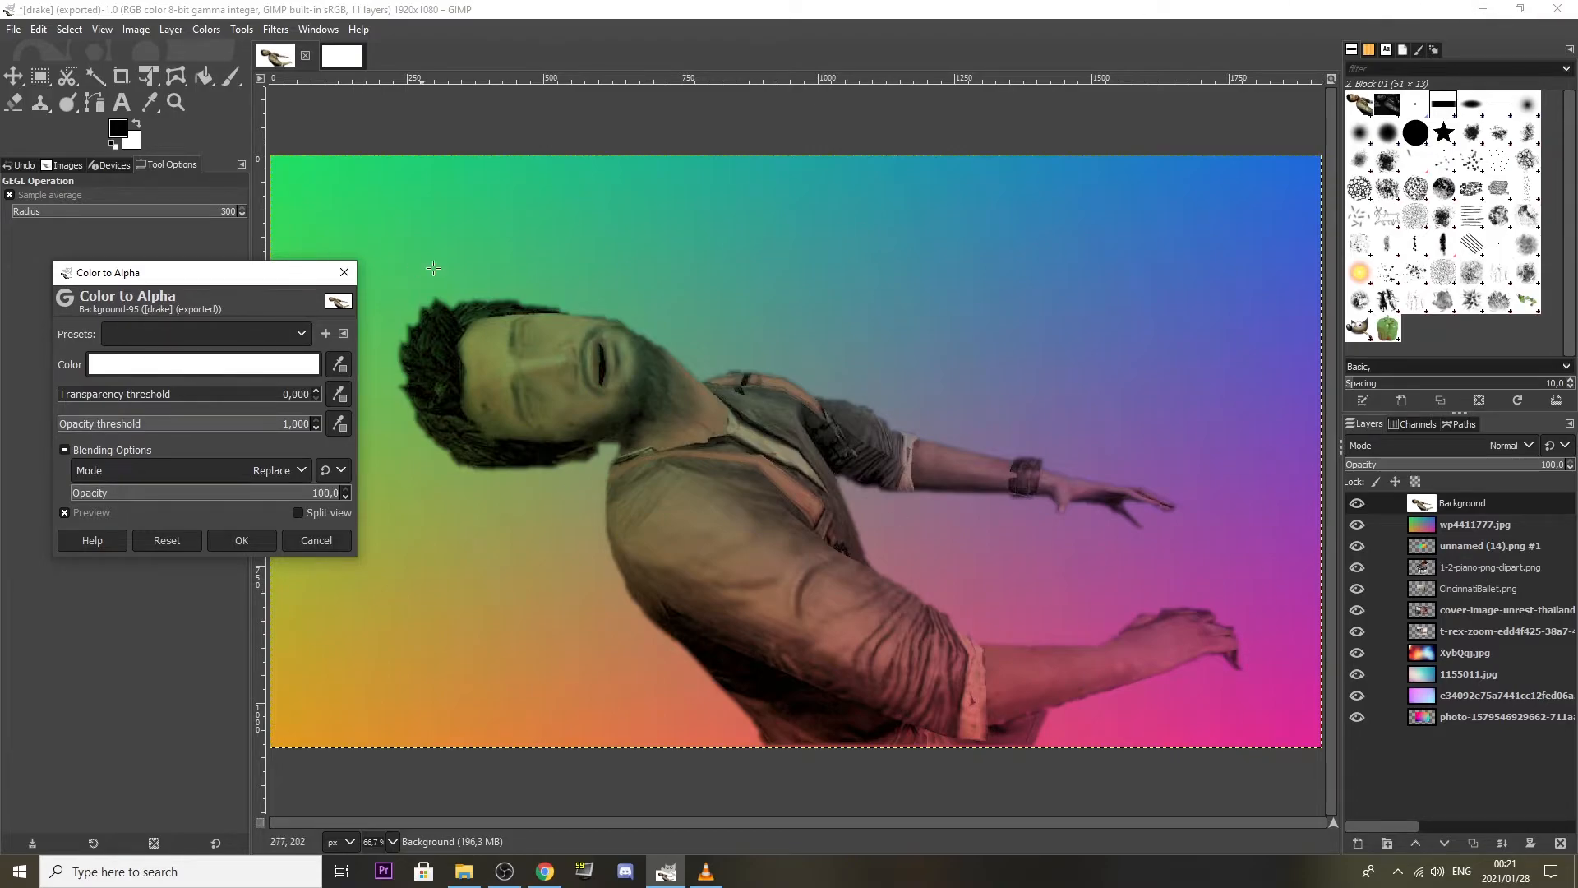
{"action": "left_click_drag", "start_coordinate": [171, 274], "coordinate": [144, 274]}
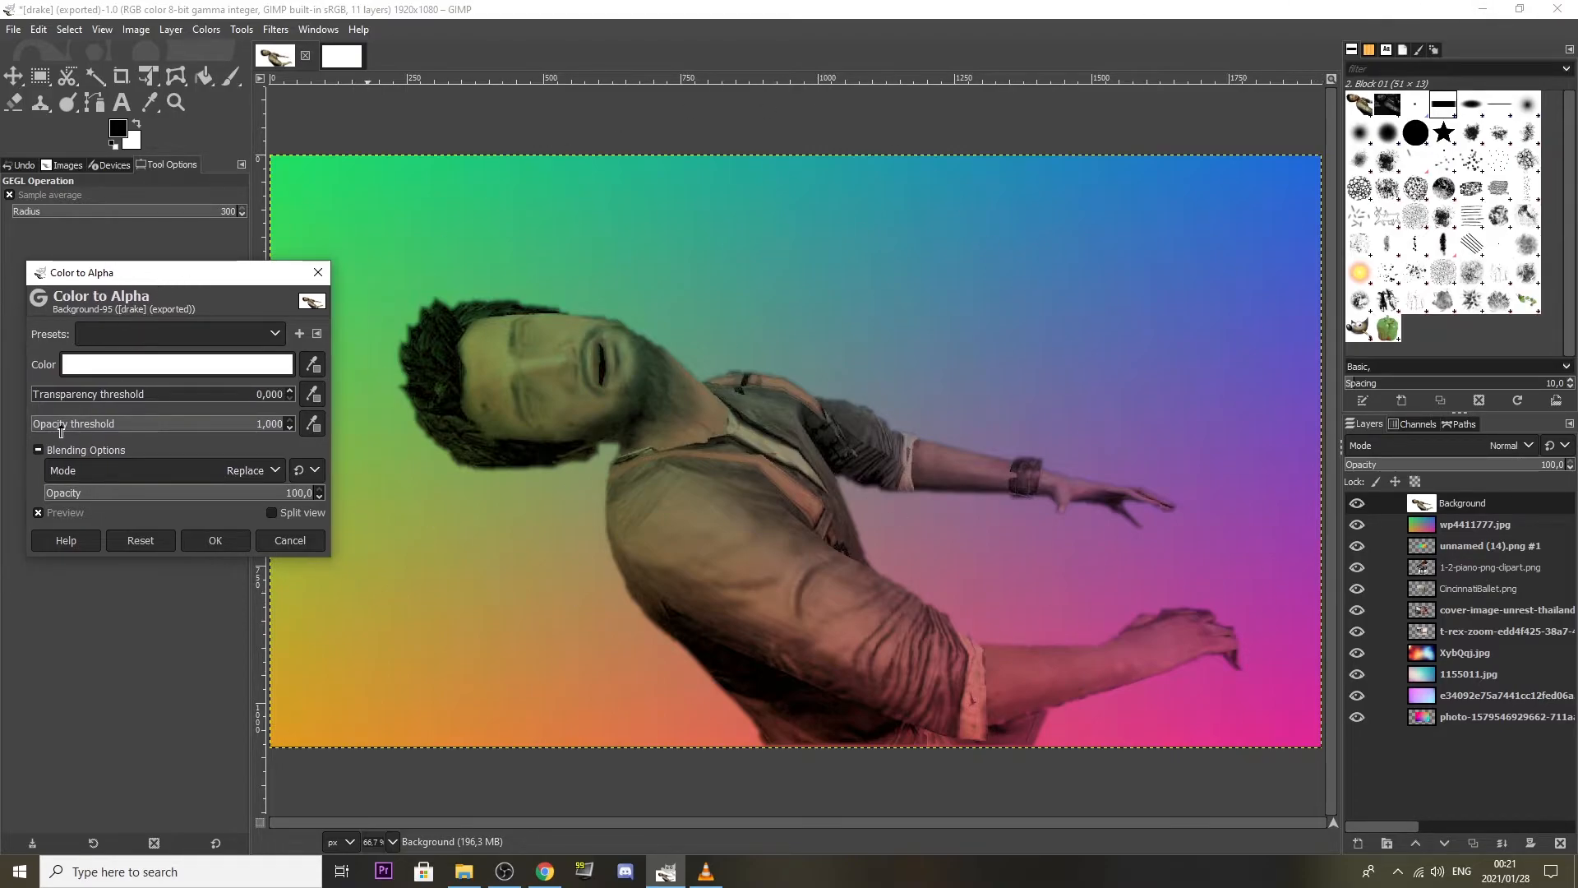
{"action": "left_click_drag", "start_coordinate": [179, 428], "coordinate": [1, 428]}
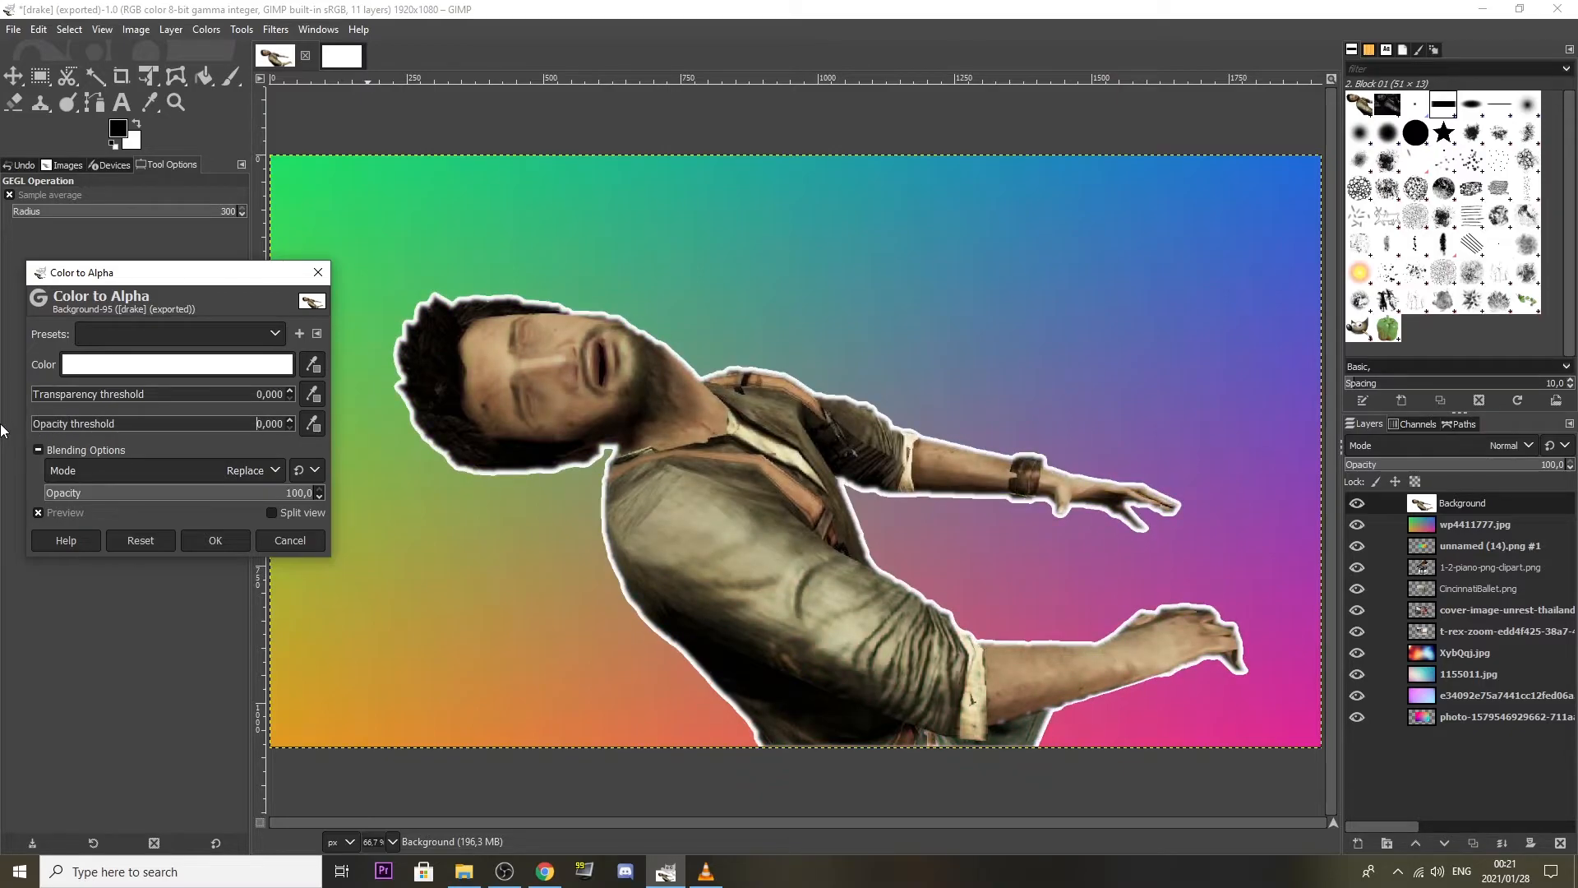
{"action": "left_click_drag", "start_coordinate": [199, 496], "coordinate": [22, 488]}
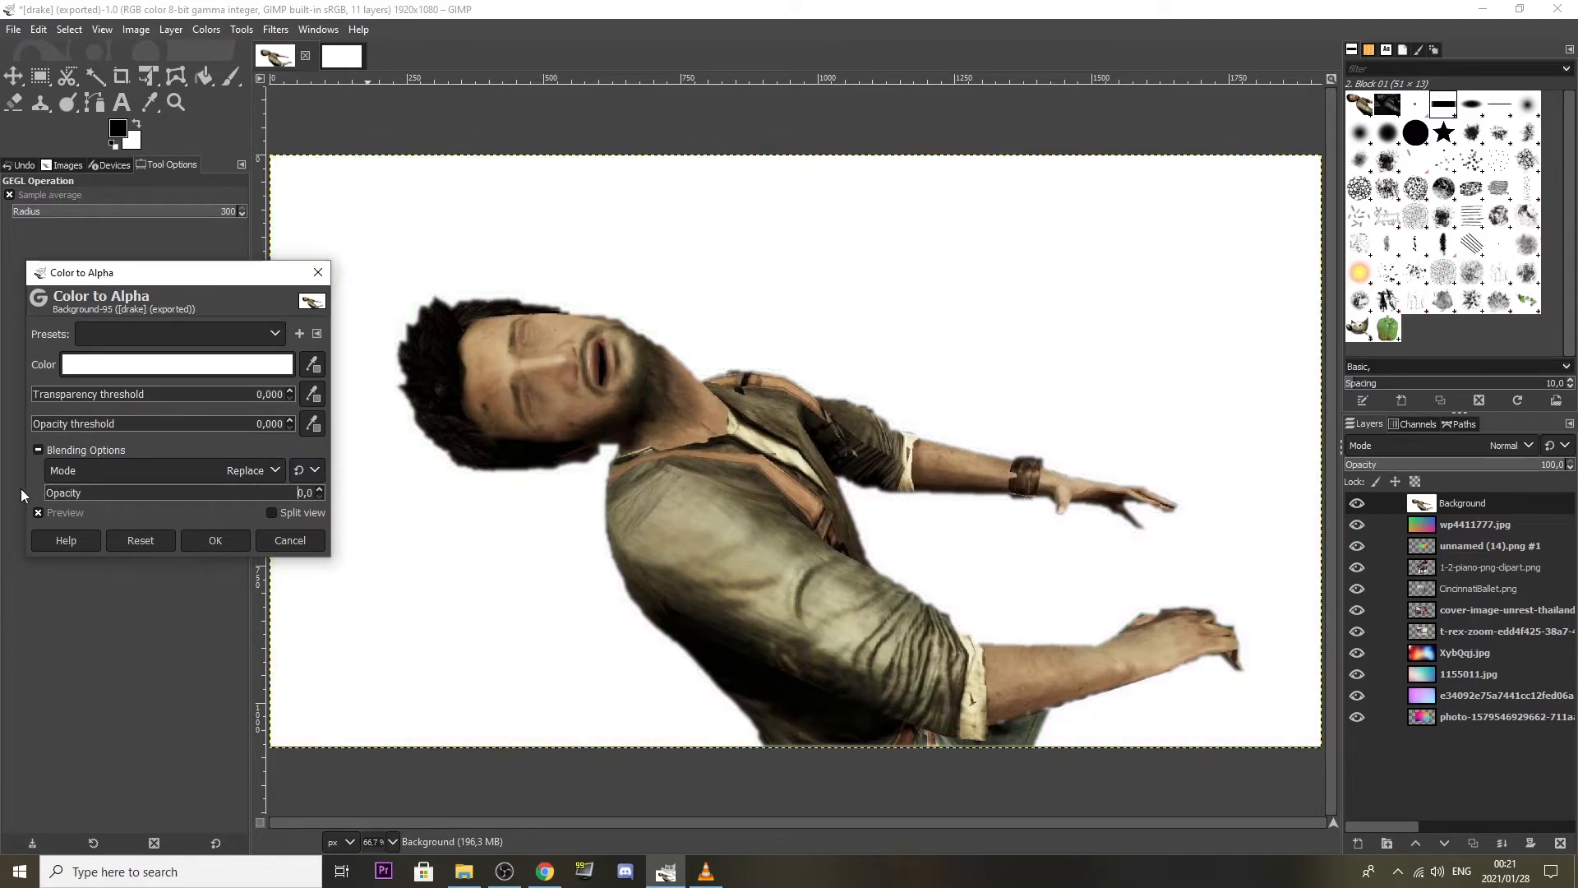
{"action": "left_click_drag", "start_coordinate": [22, 488], "coordinate": [635, 481]}
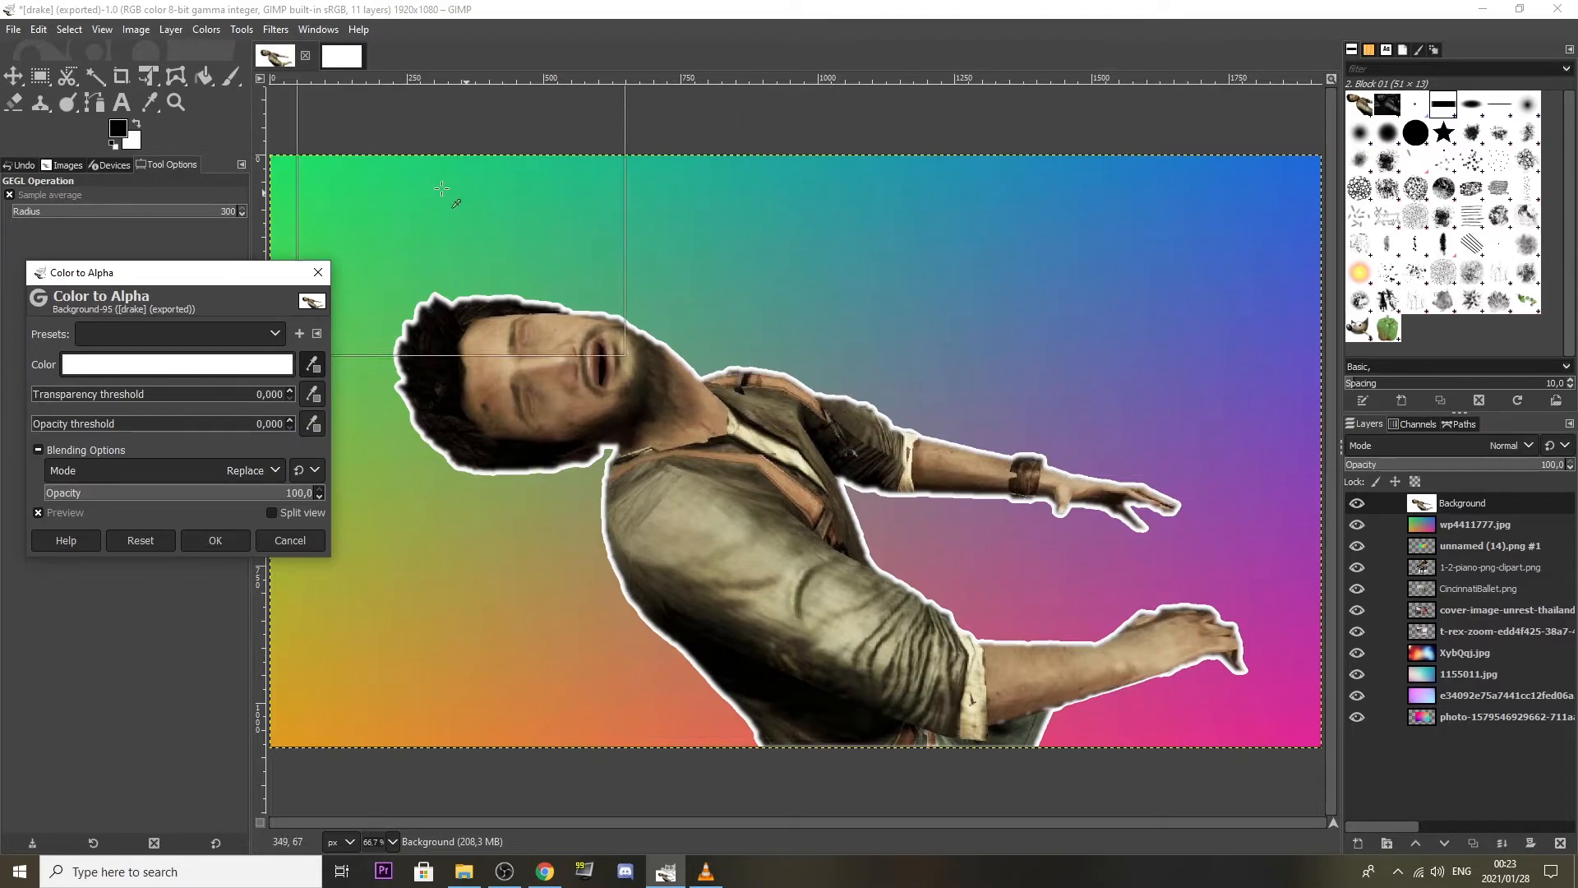
Set the opacity threshold to 0.019 with the transparency threshold at 0, and apply Color to Alpha to the Background layer.
{"action": "left_click", "coordinate": [34, 398]}
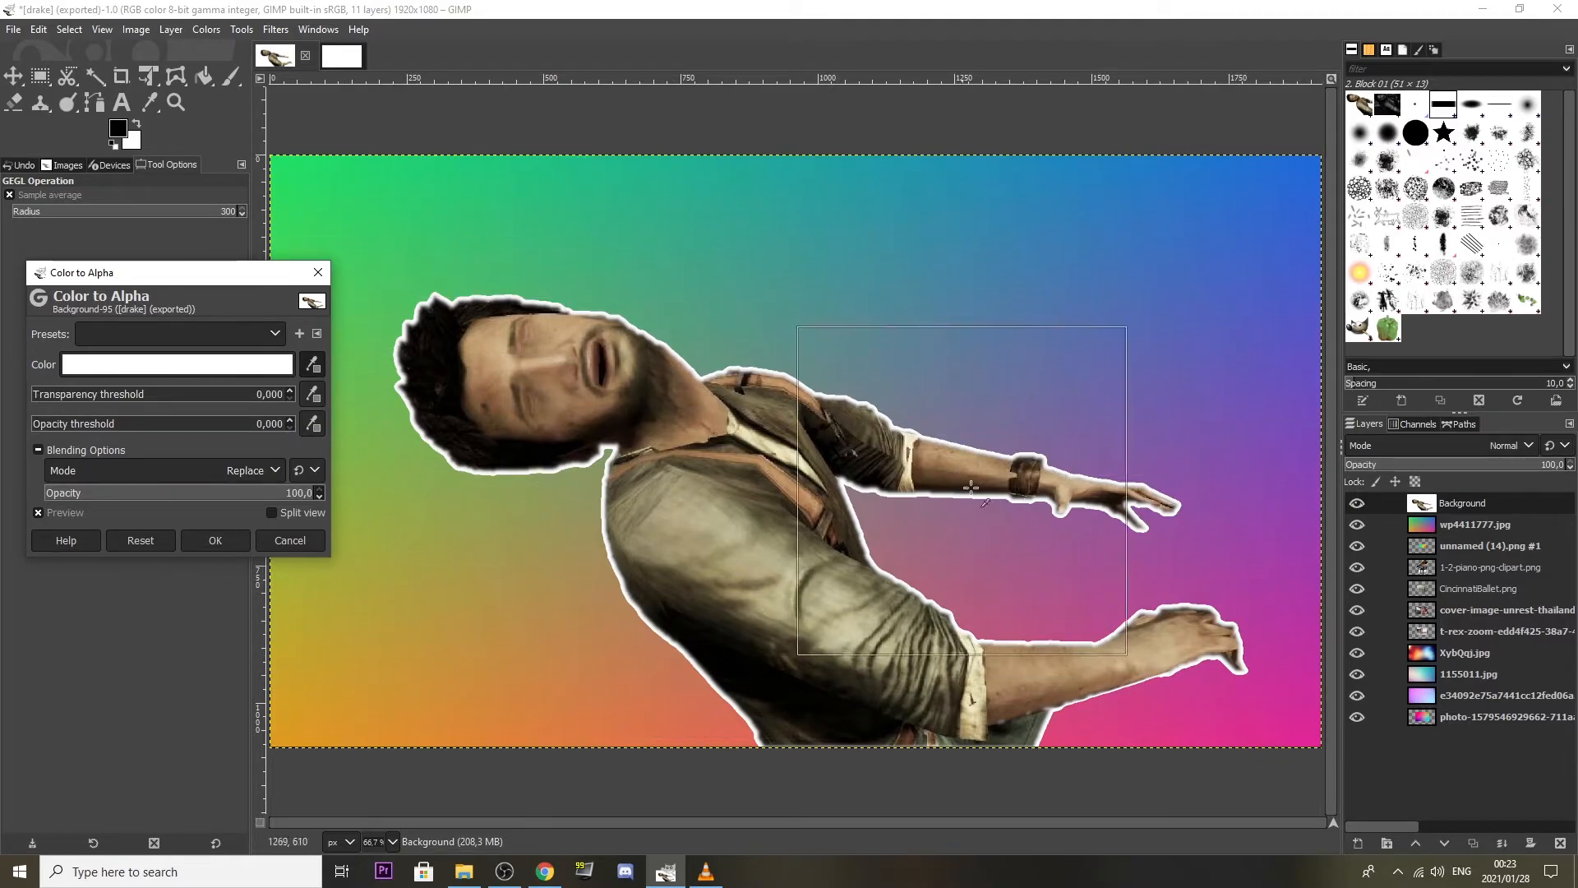
{"action": "mouse_move", "coordinate": [34, 398]}
{"action": "left_mouse_down"}
{"action": "mouse_move", "coordinate": [292, 404]}
{"action": "mouse_move", "coordinate": [28, 399]}
{"action": "left_mouse_up"}
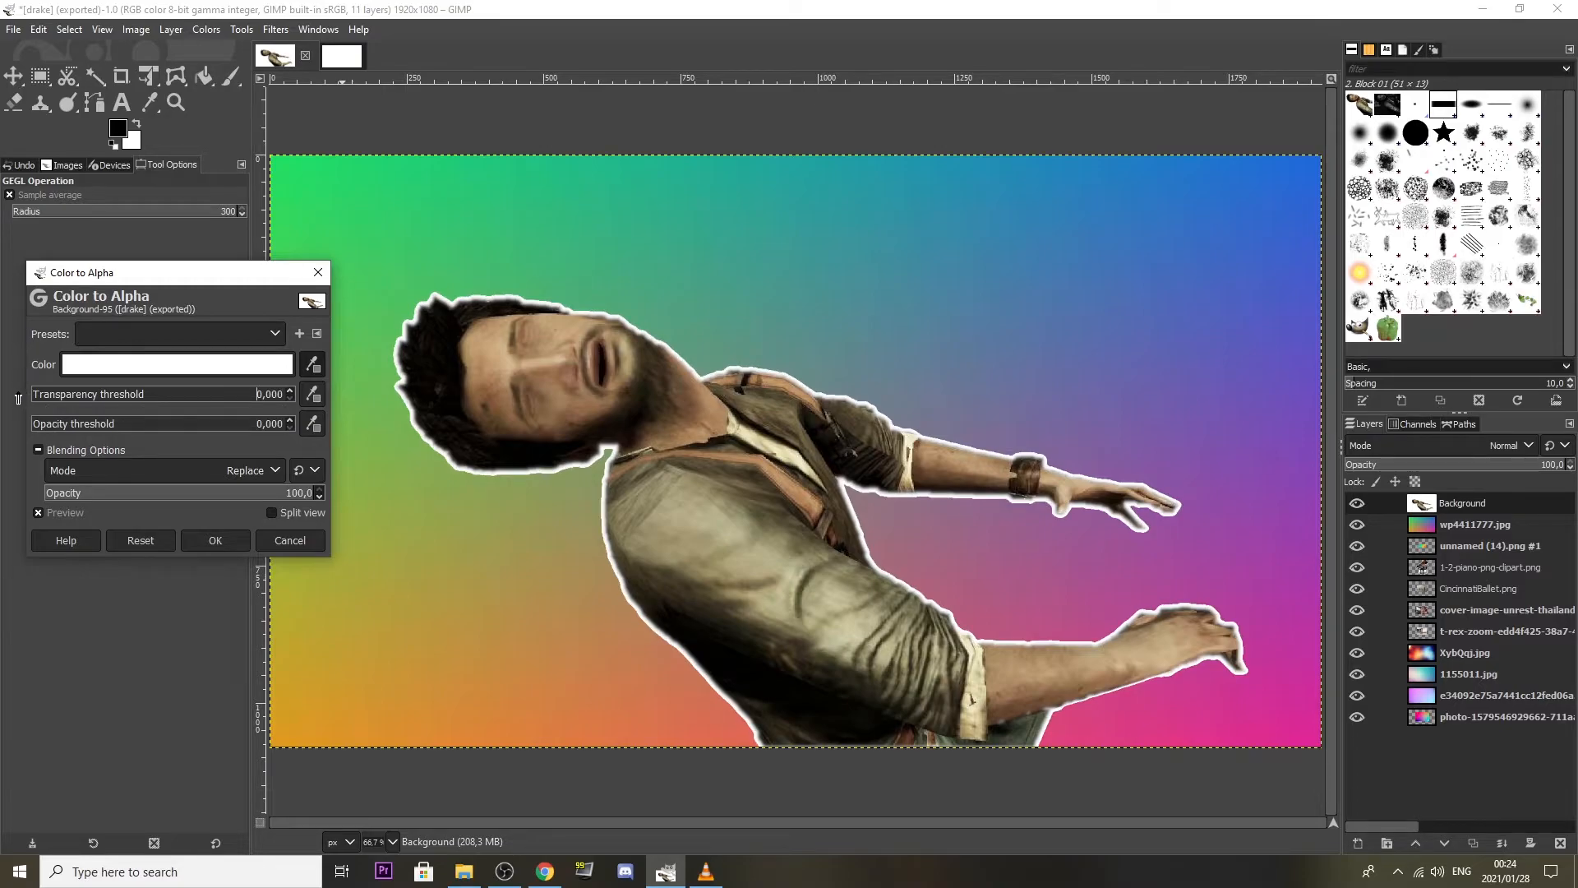
{"action": "left_click", "coordinate": [36, 429]}
{"action": "left_click", "coordinate": [36, 429]}
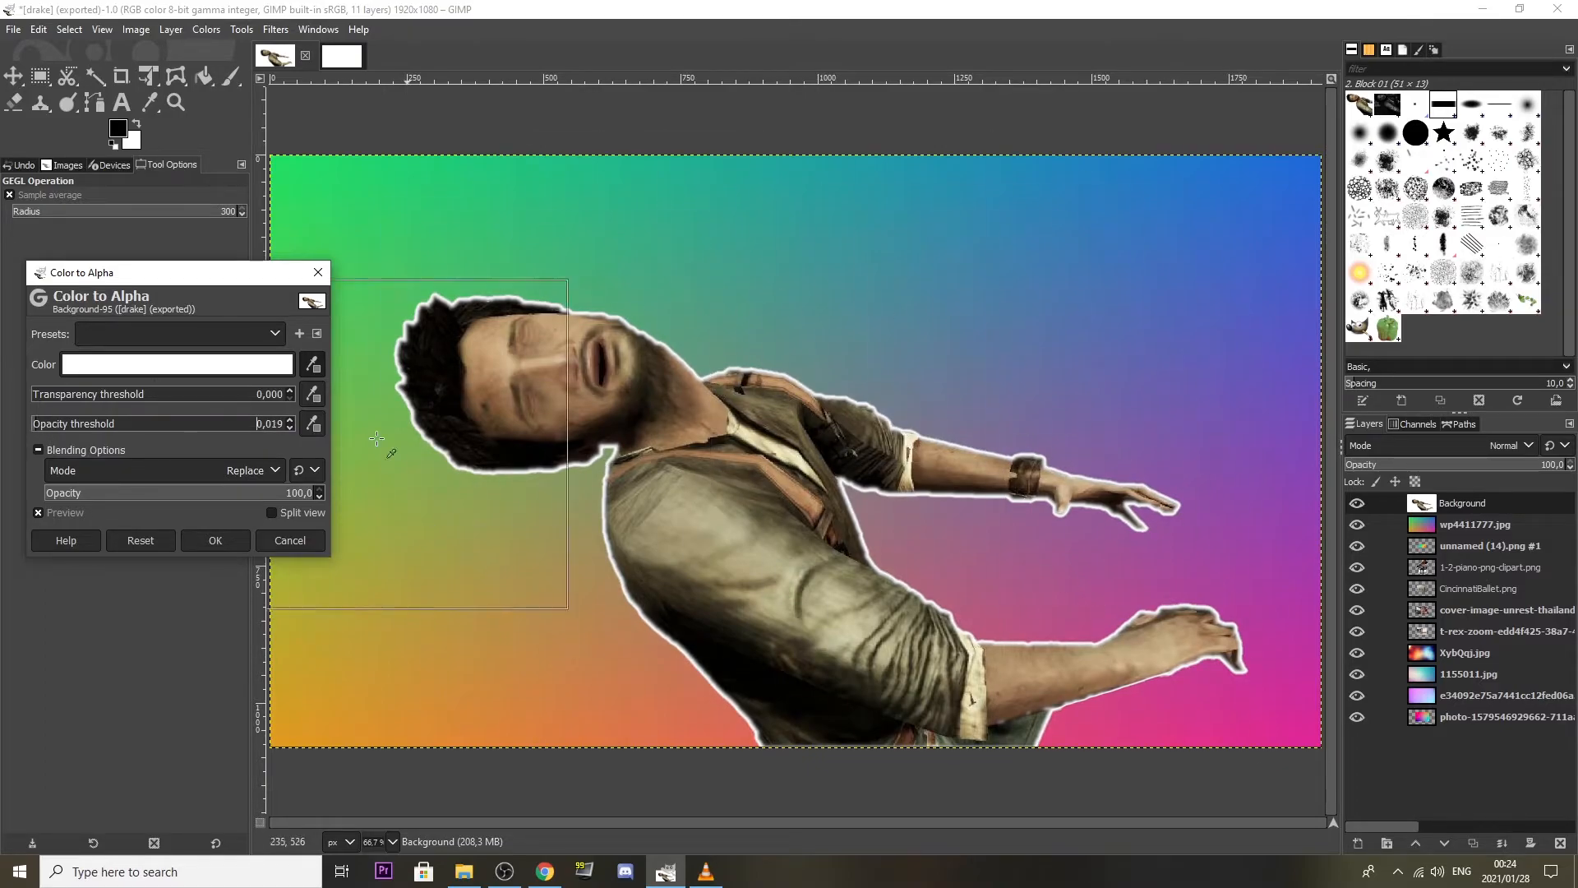
{"action": "left_click", "coordinate": [37, 400]}
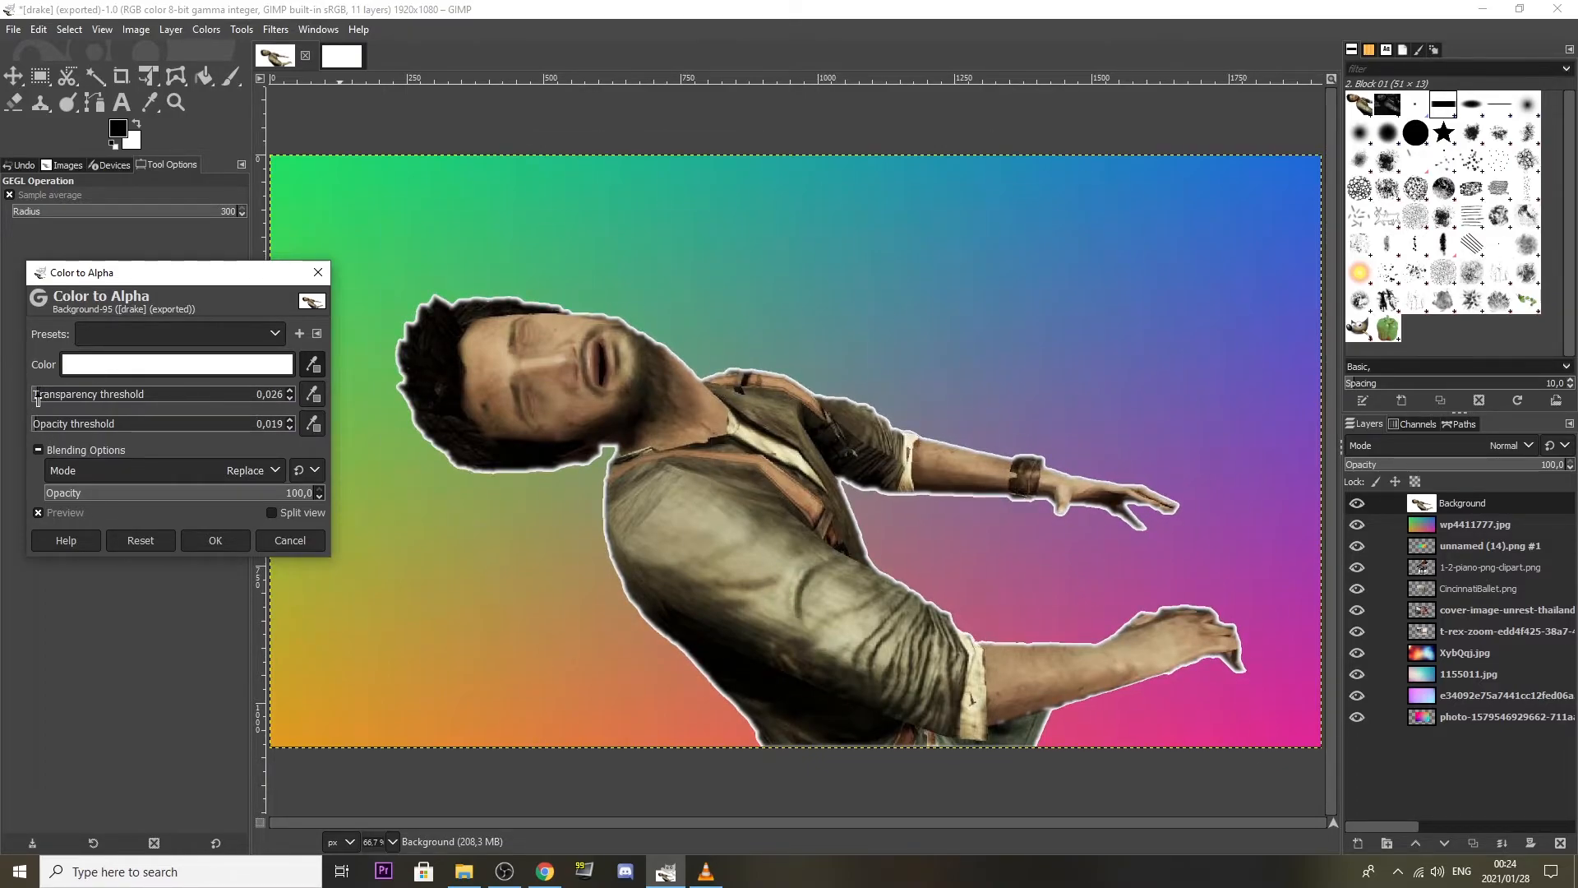
{"action": "left_click_drag", "start_coordinate": [34, 400], "coordinate": [30, 399]}
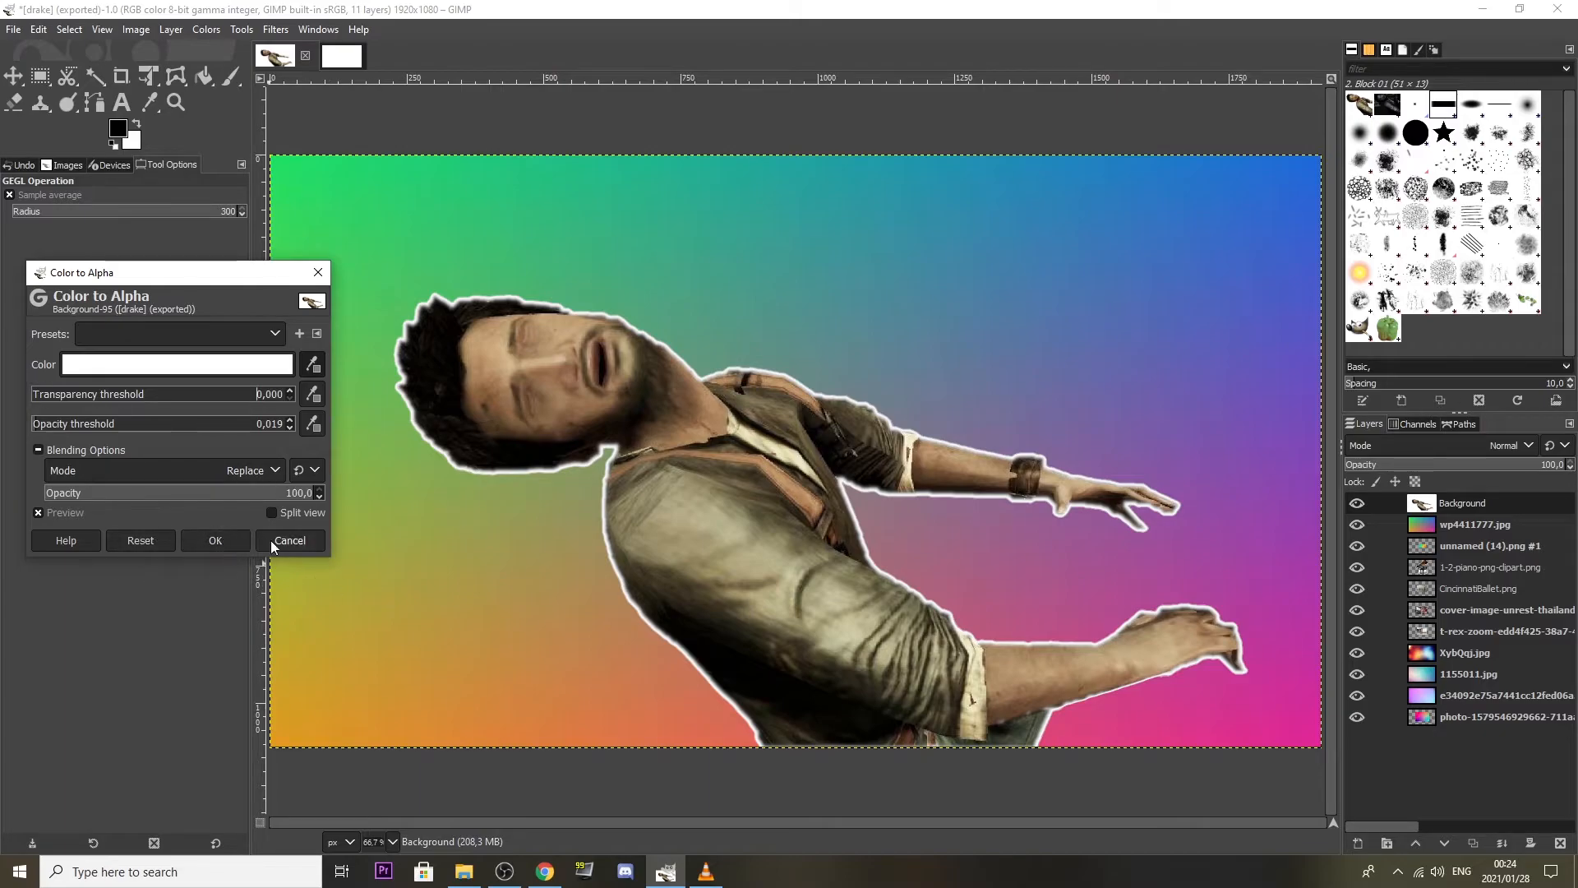
{"action": "left_click", "coordinate": [215, 542]}
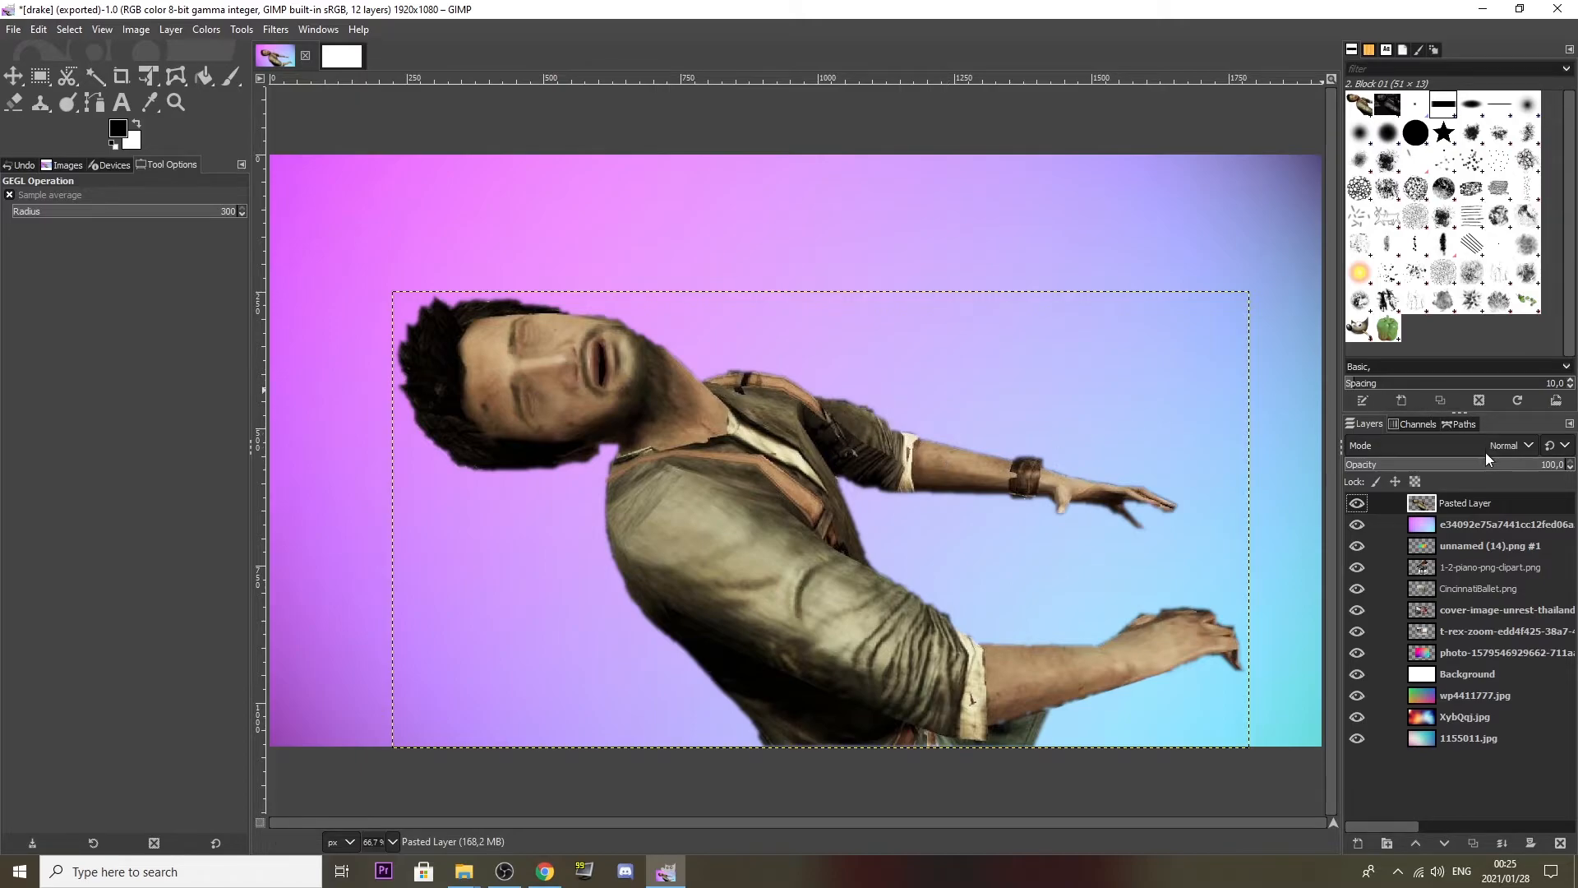
Move the pasted layer with the man slightly down and to the right over the pink-blue gradient.
{"action": "right_click", "coordinate": [1492, 503]}
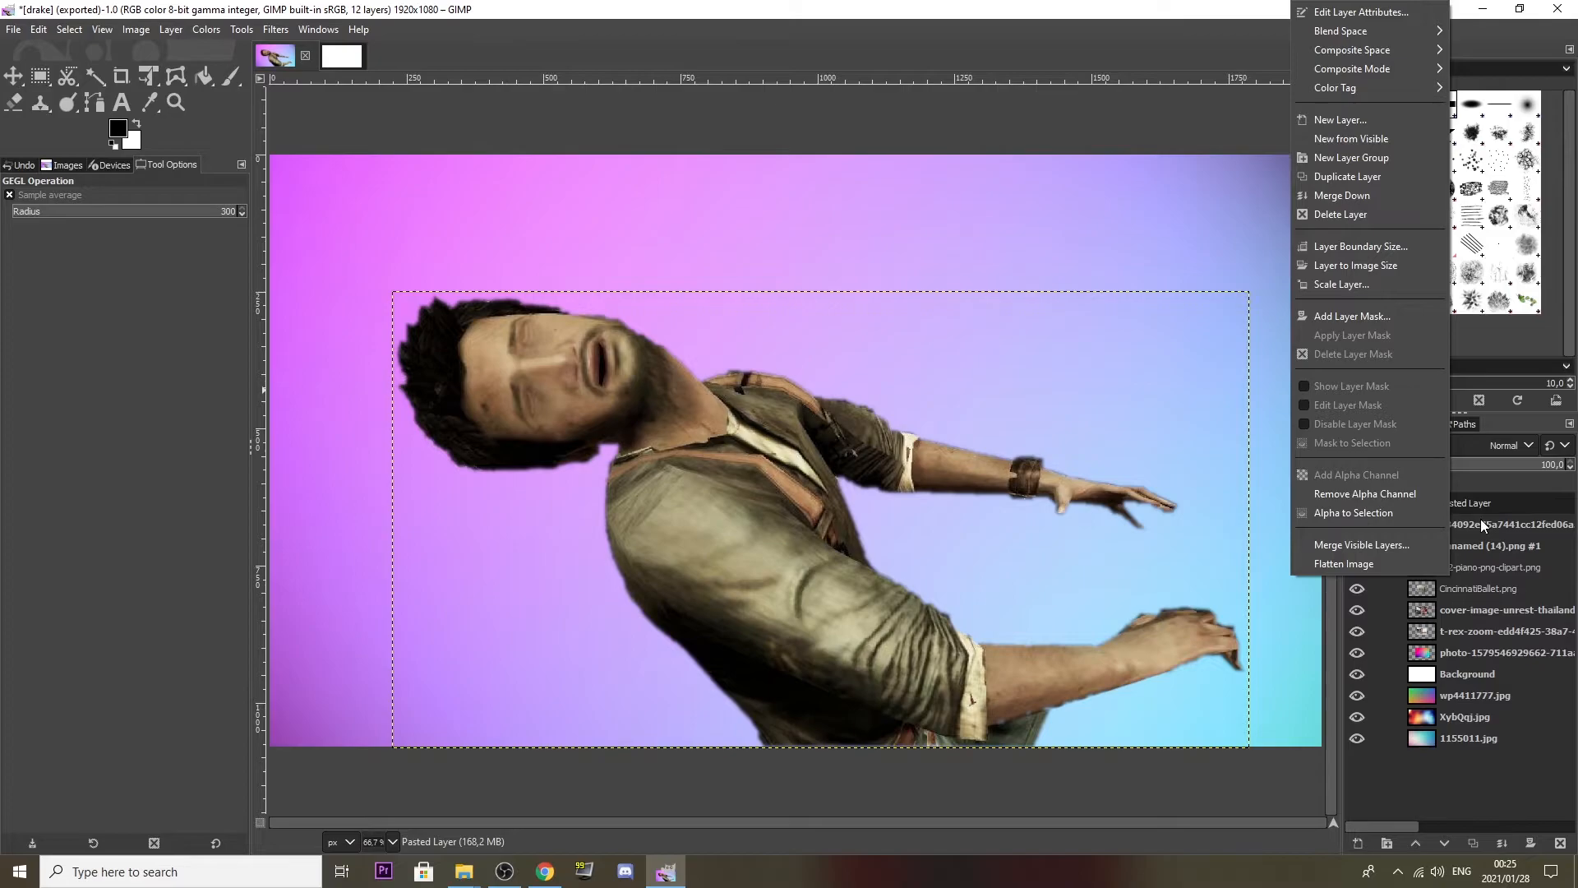
{"action": "left_click", "coordinate": [1481, 519]}
{"action": "left_click", "coordinate": [14, 75]}
{"action": "left_click_drag", "start_coordinate": [573, 478], "coordinate": [578, 503]}
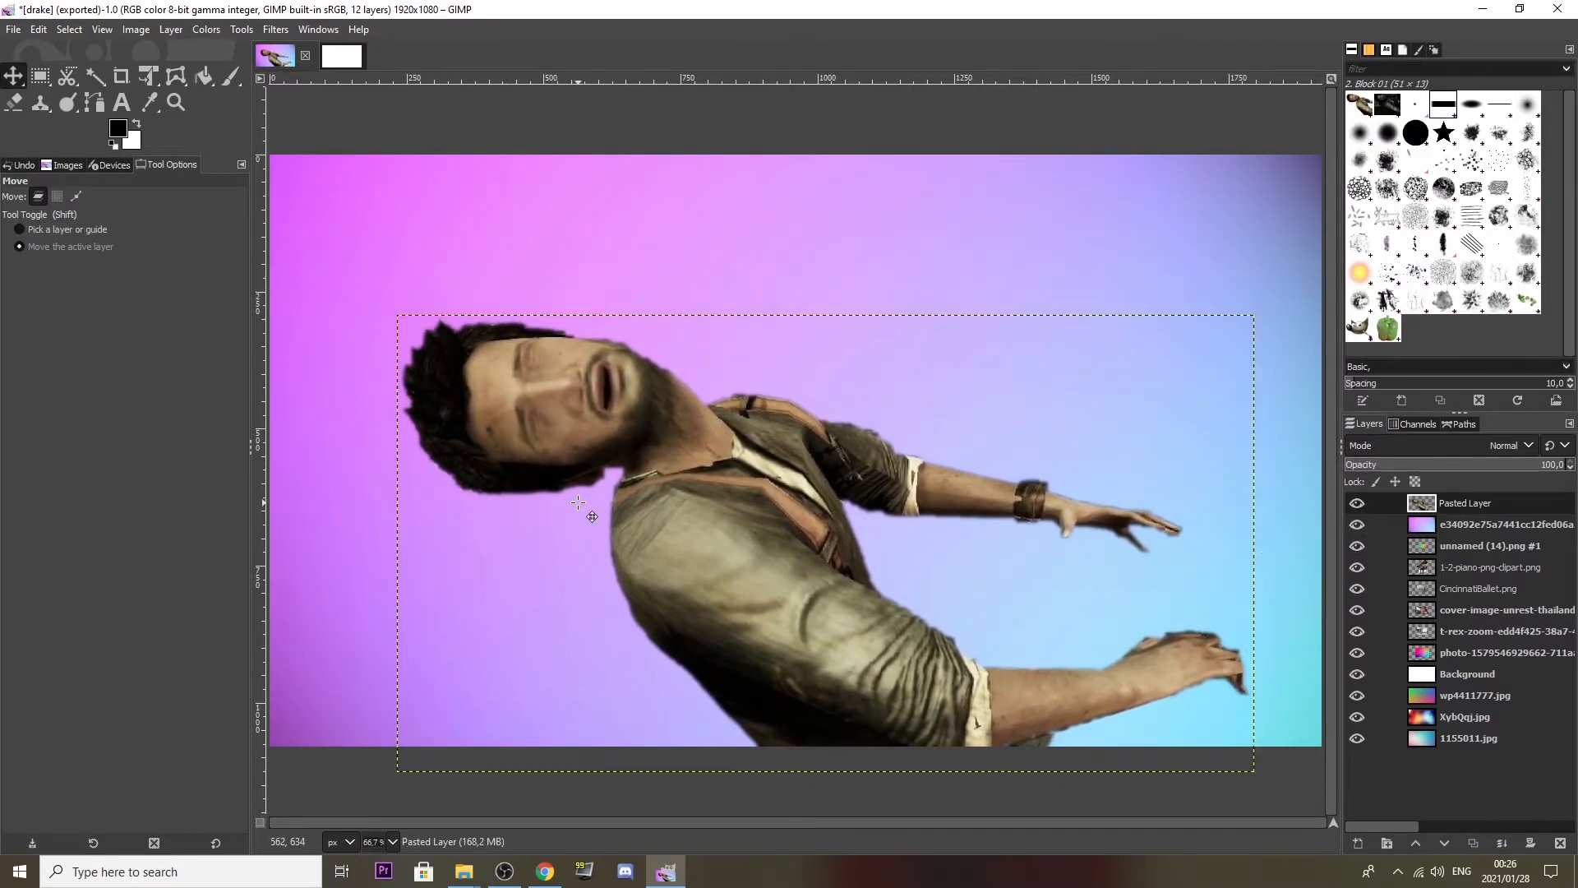
Create a selection from the pasted layer's alpha around the man and grow it by 8 px.
{"action": "right_click", "coordinate": [1466, 504]}
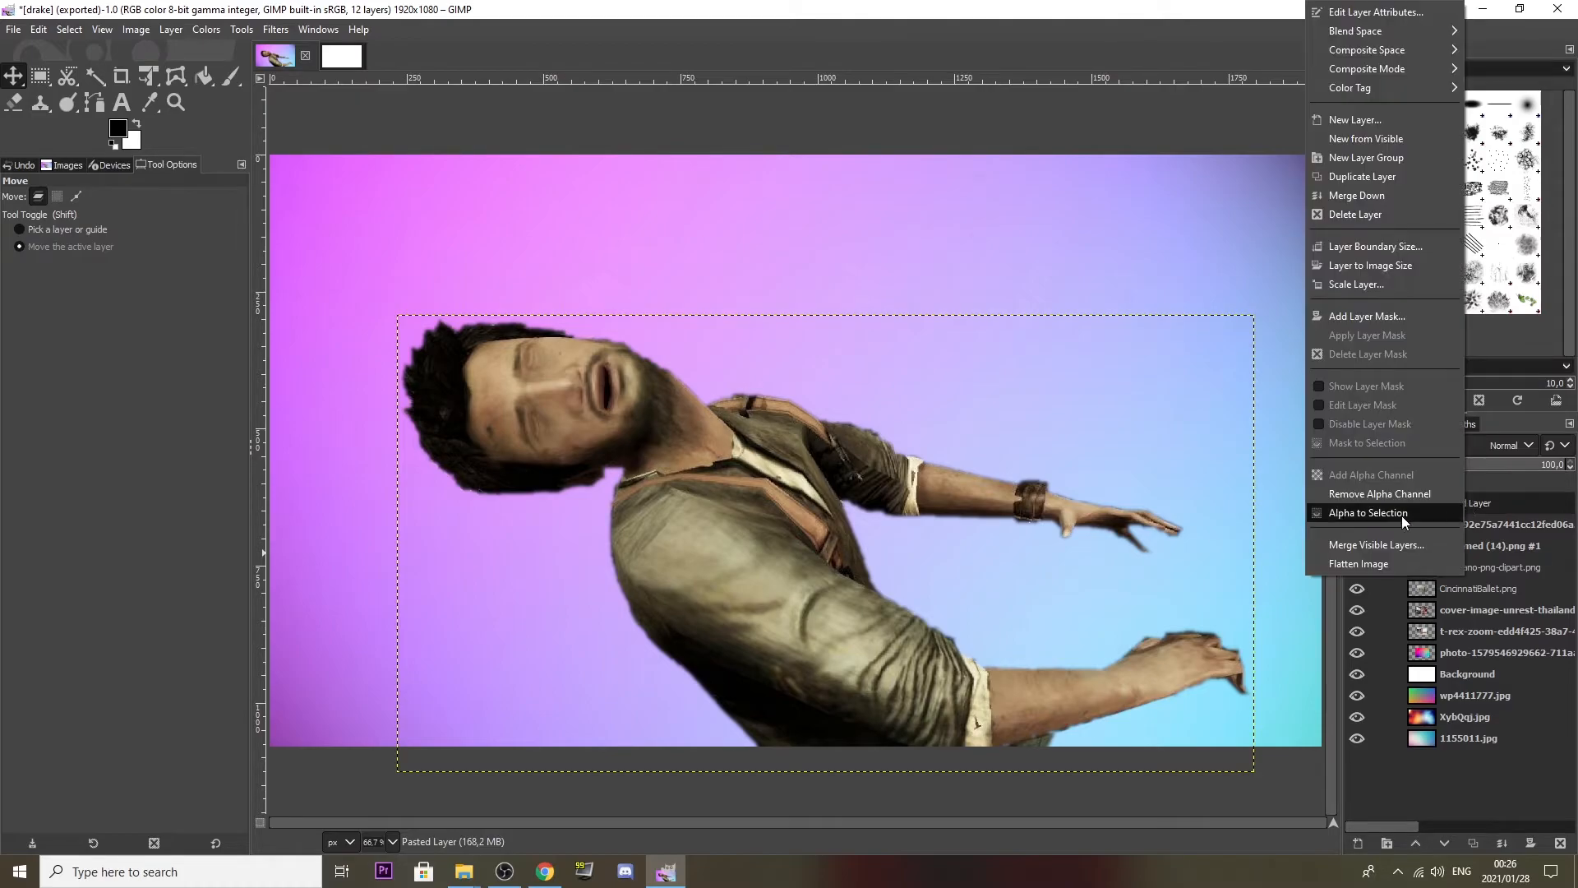
{"action": "left_click", "coordinate": [1359, 515]}
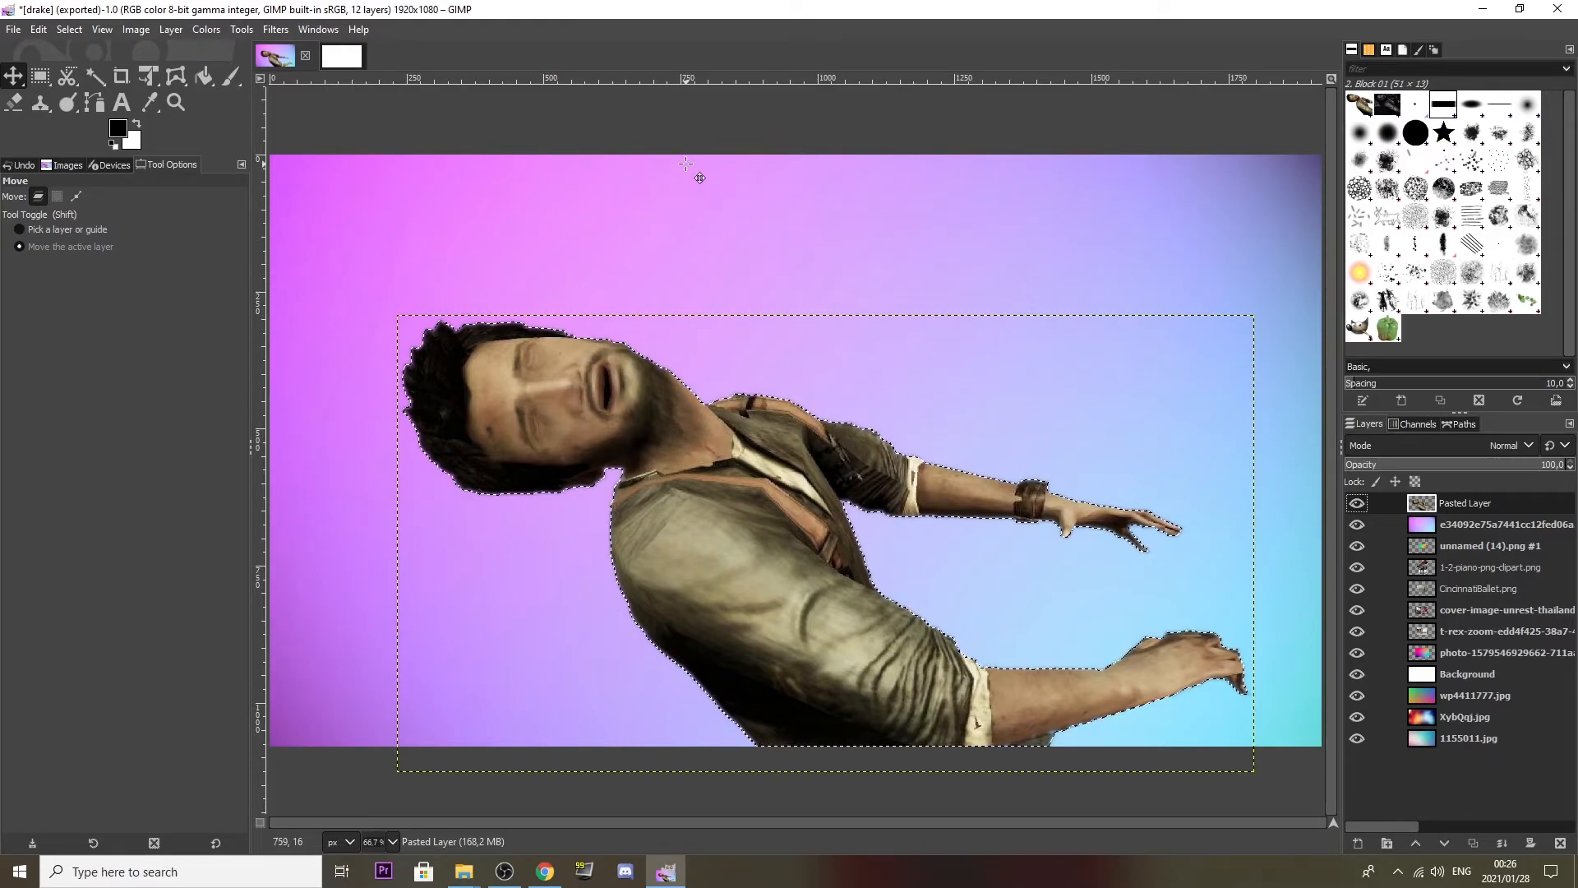
{"action": "left_click", "coordinate": [69, 29]}
{"action": "left_click", "coordinate": [96, 255]}
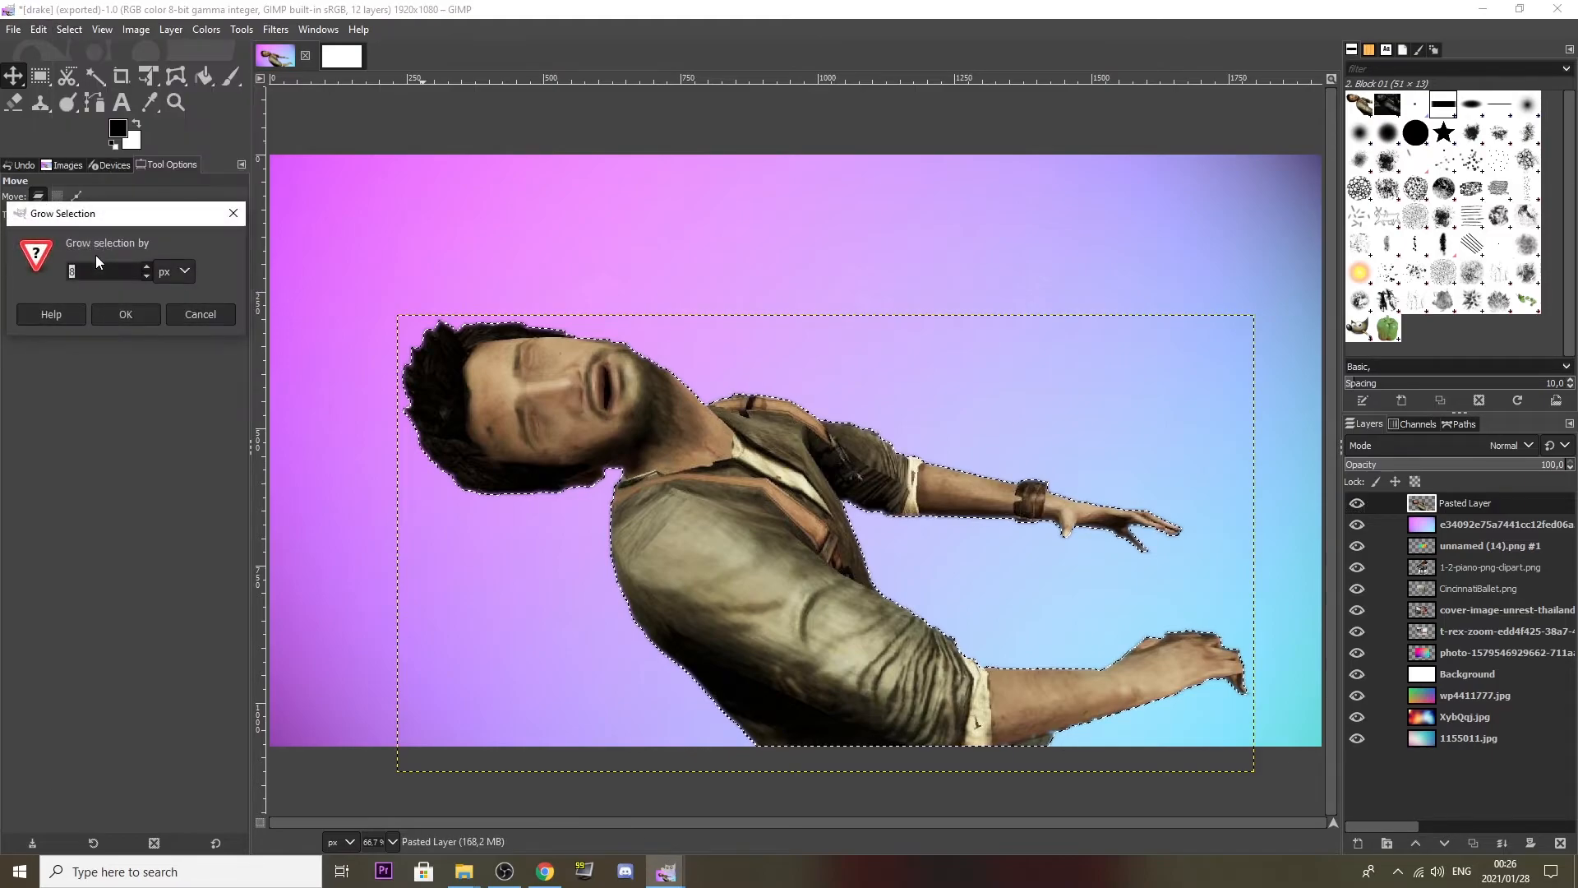
{"action": "left_click", "coordinate": [147, 264]}
{"action": "left_click", "coordinate": [148, 265]}
{"action": "left_click", "coordinate": [146, 268]}
{"action": "left_click", "coordinate": [146, 268]}
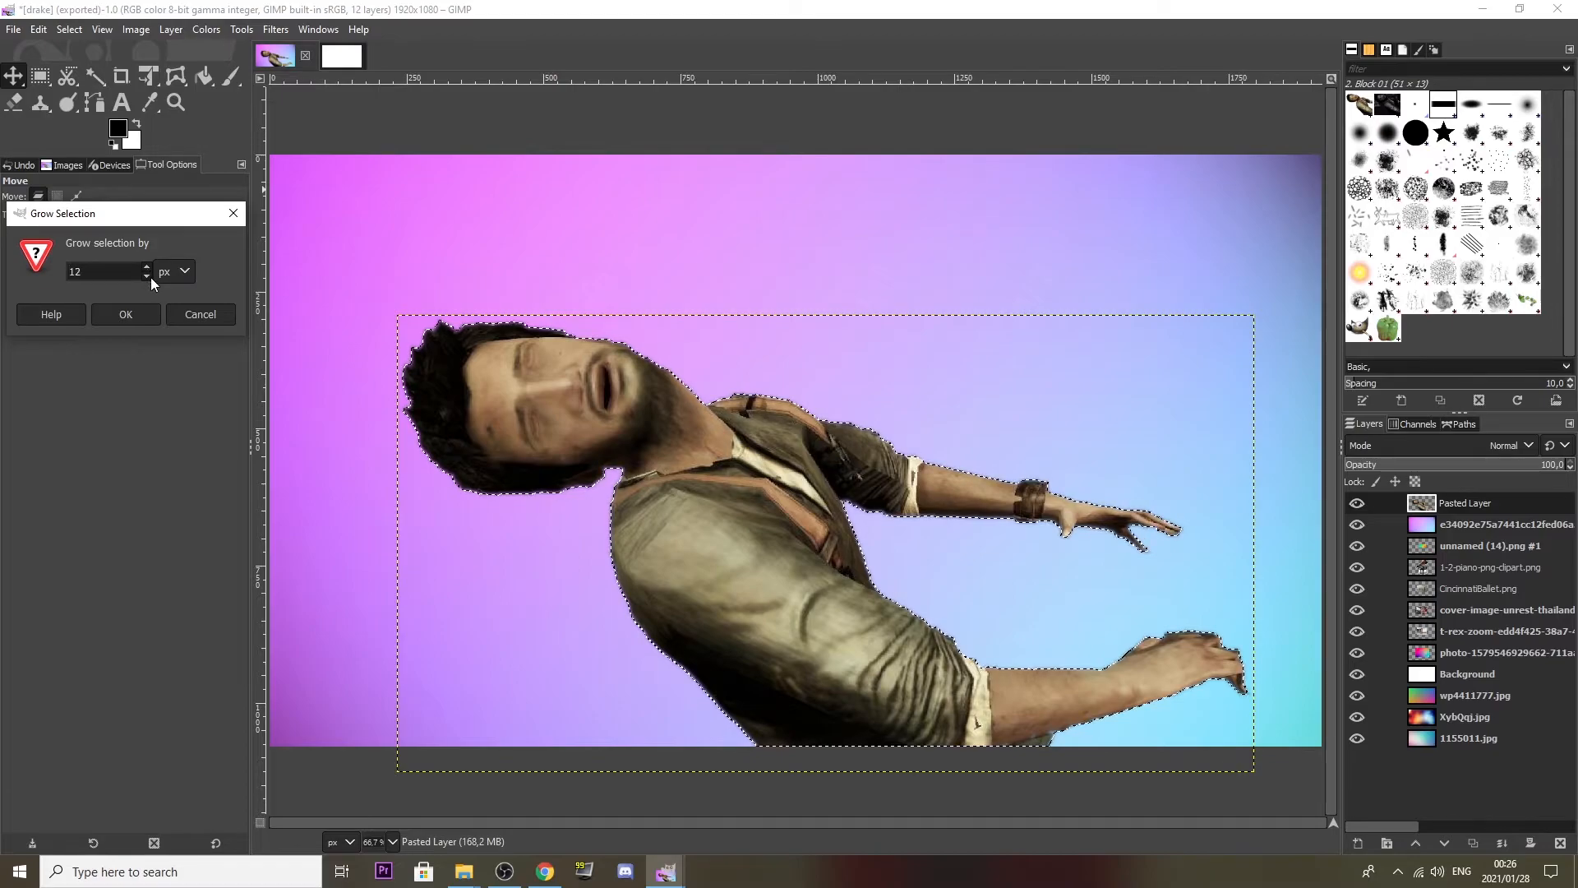
{"action": "left_click", "coordinate": [146, 277]}
{"action": "left_click", "coordinate": [146, 278]}
{"action": "left_click", "coordinate": [146, 278]}
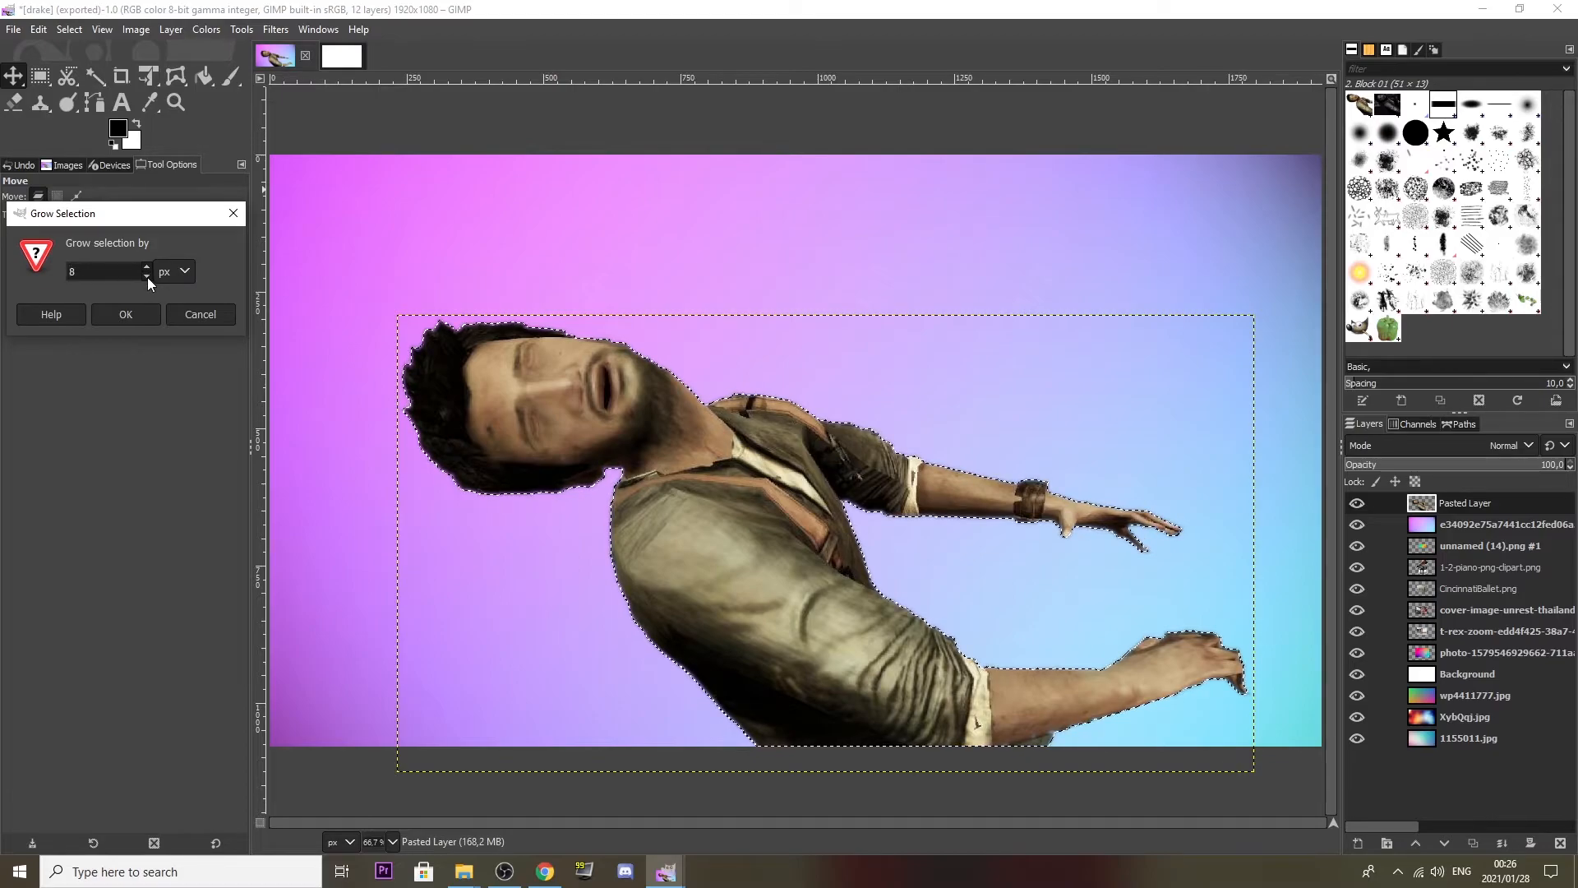
{"action": "left_click", "coordinate": [126, 316]}
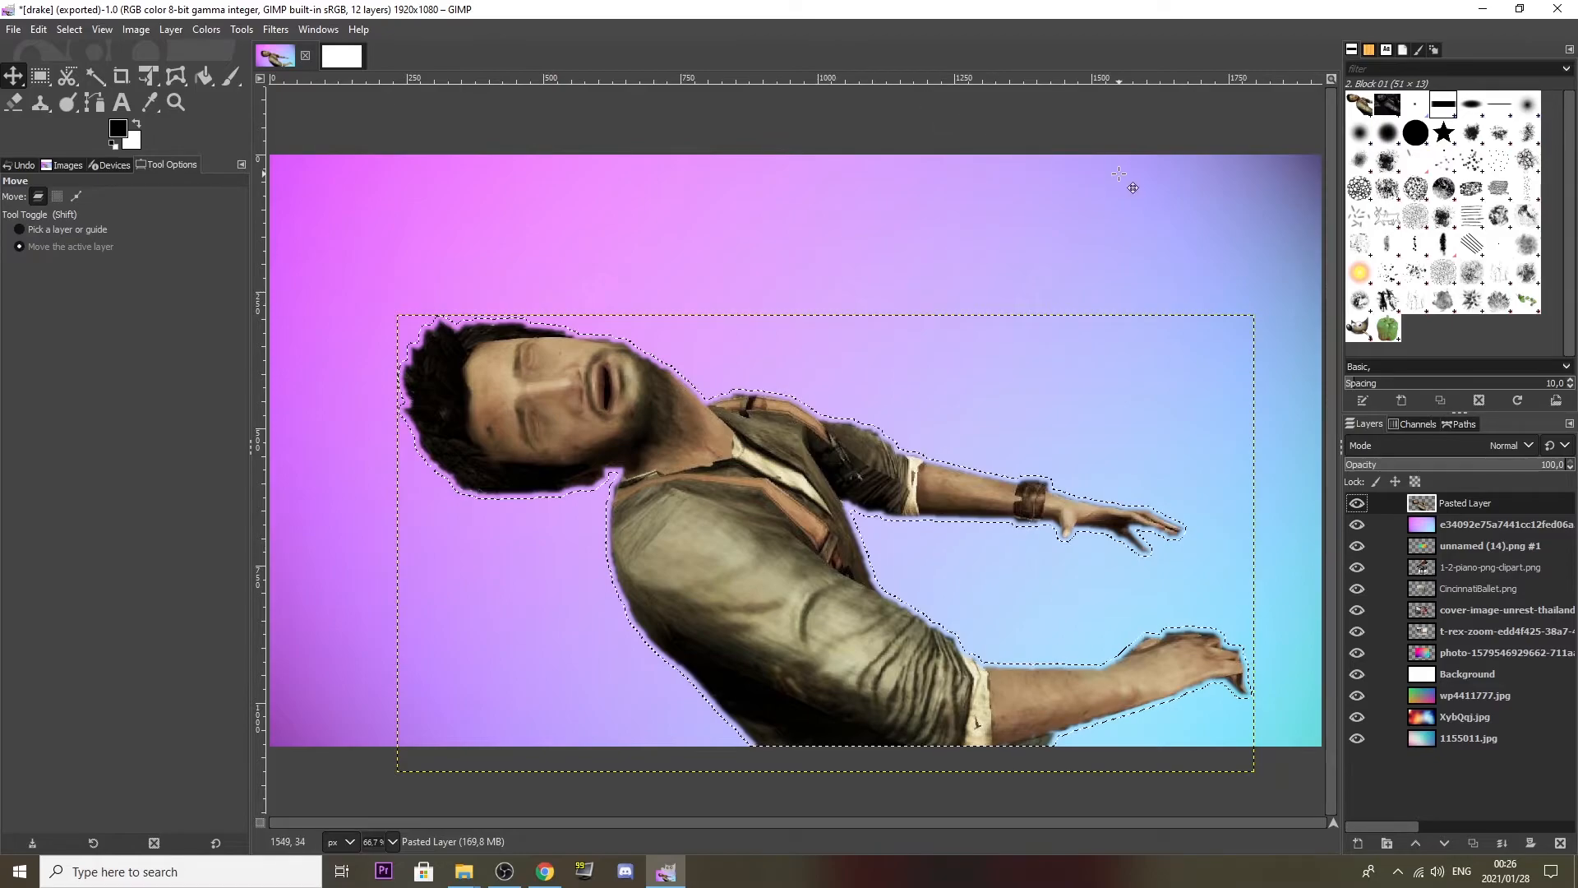
Add a new transparent 1920 × 1080 px layer named Glow.
{"action": "left_click", "coordinate": [171, 31]}
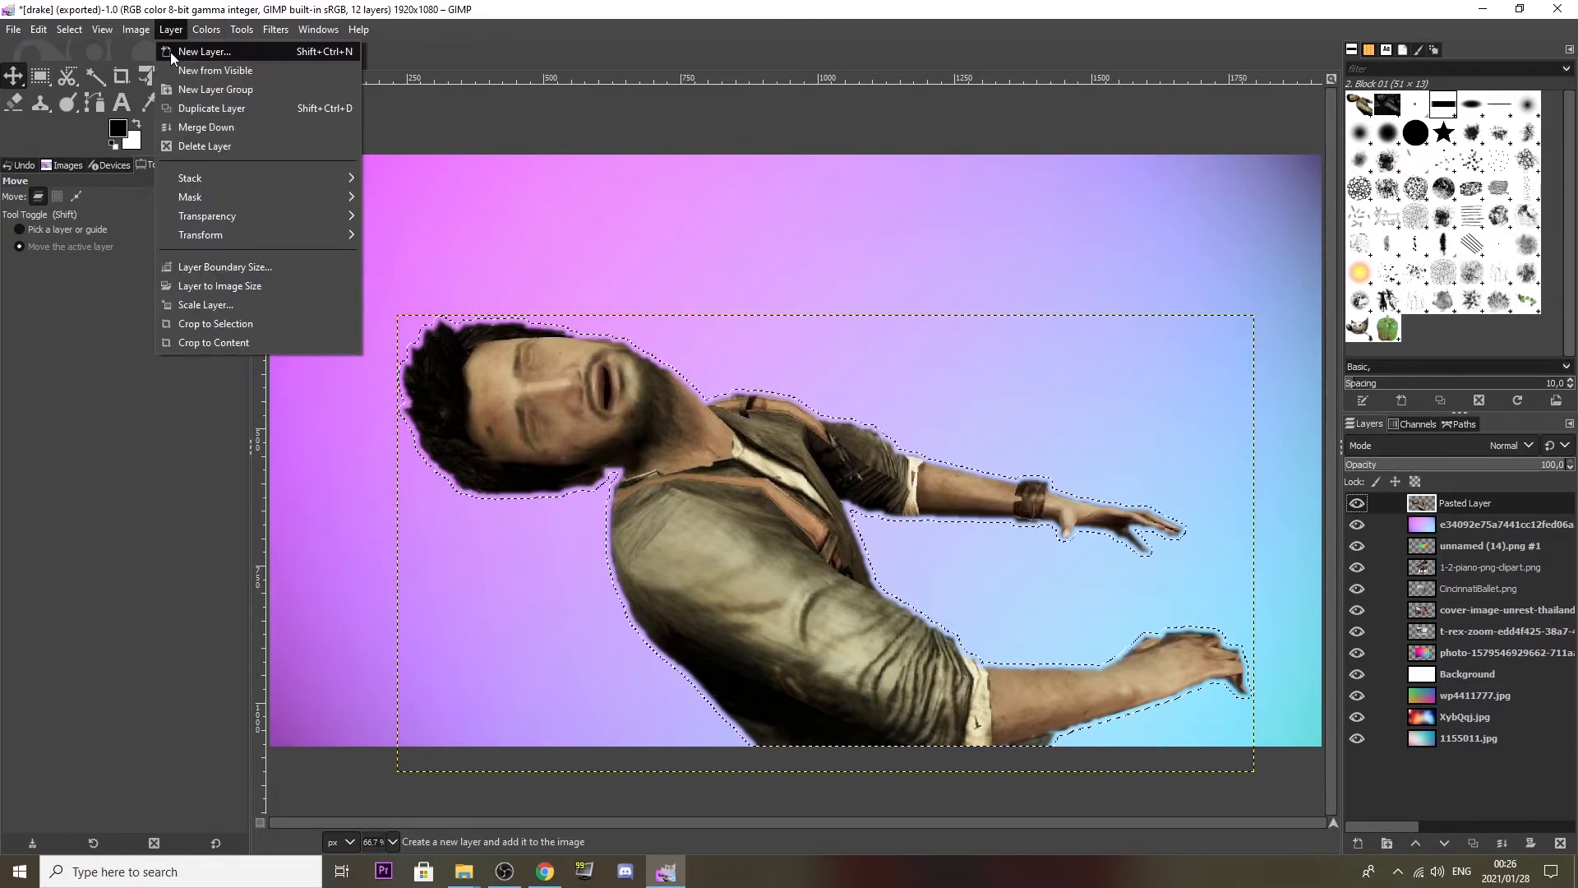
{"action": "left_click", "coordinate": [170, 52]}
{"action": "type", "text": "grow"}
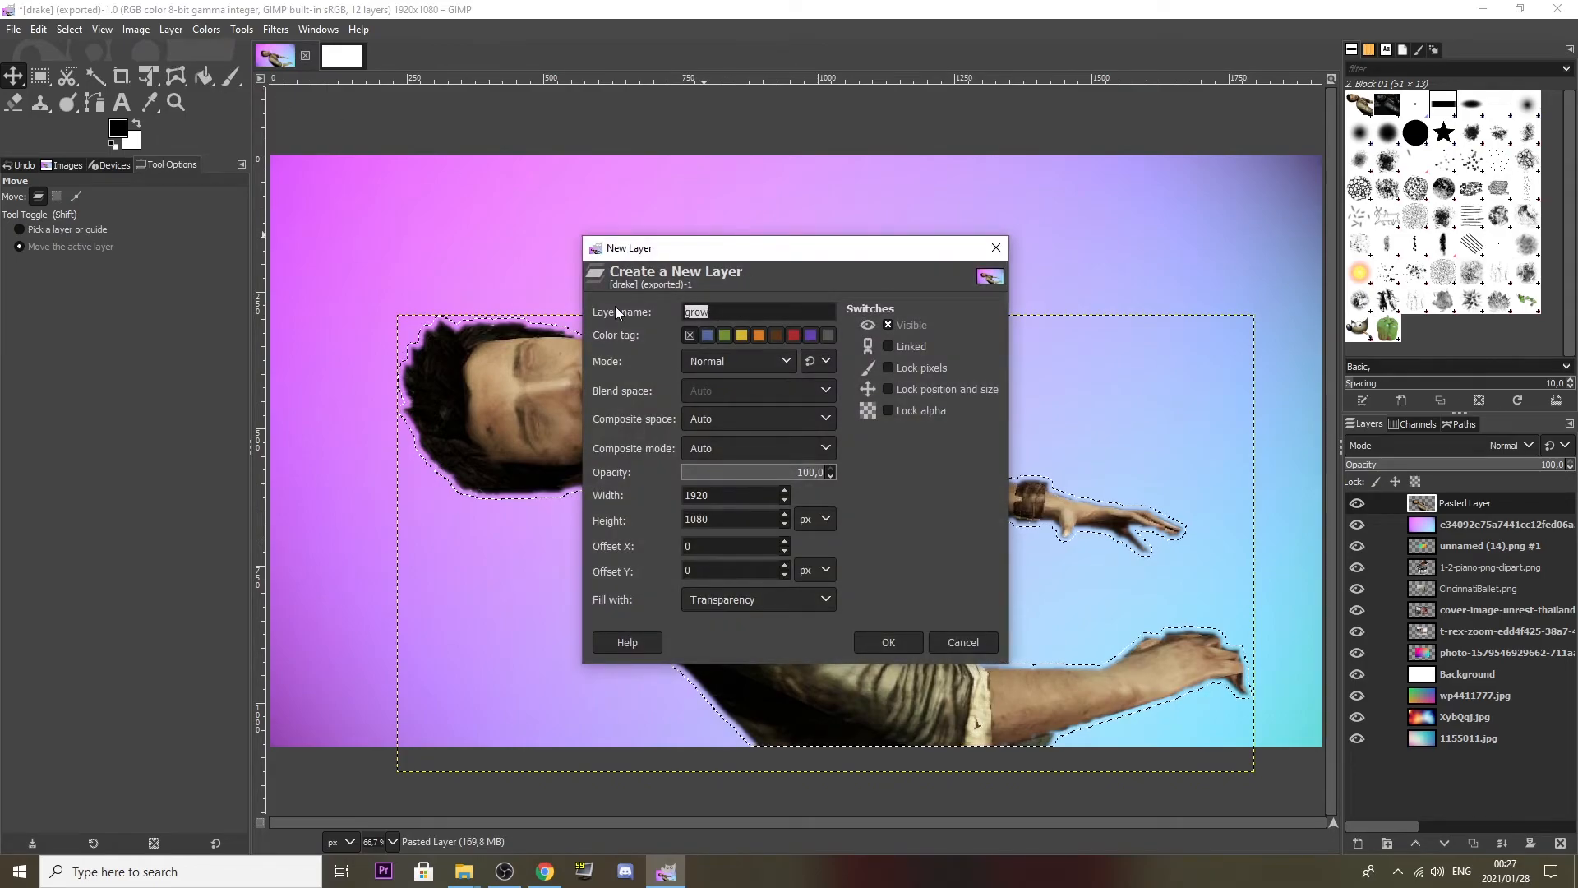
{"action": "type", "text": "Glow"}
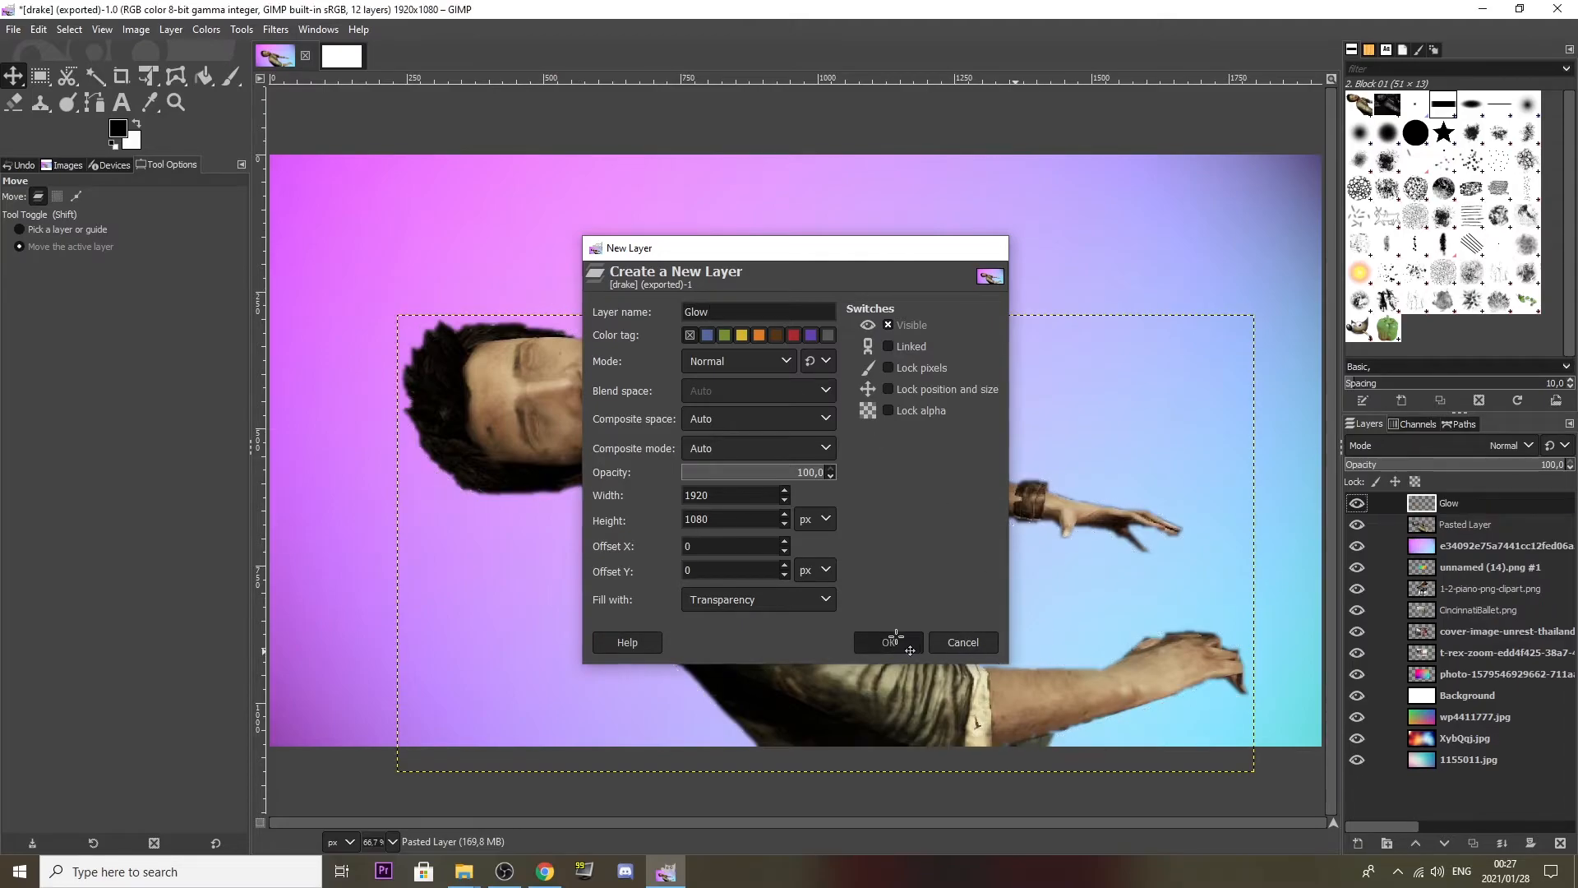
{"action": "left_click", "coordinate": [890, 642]}
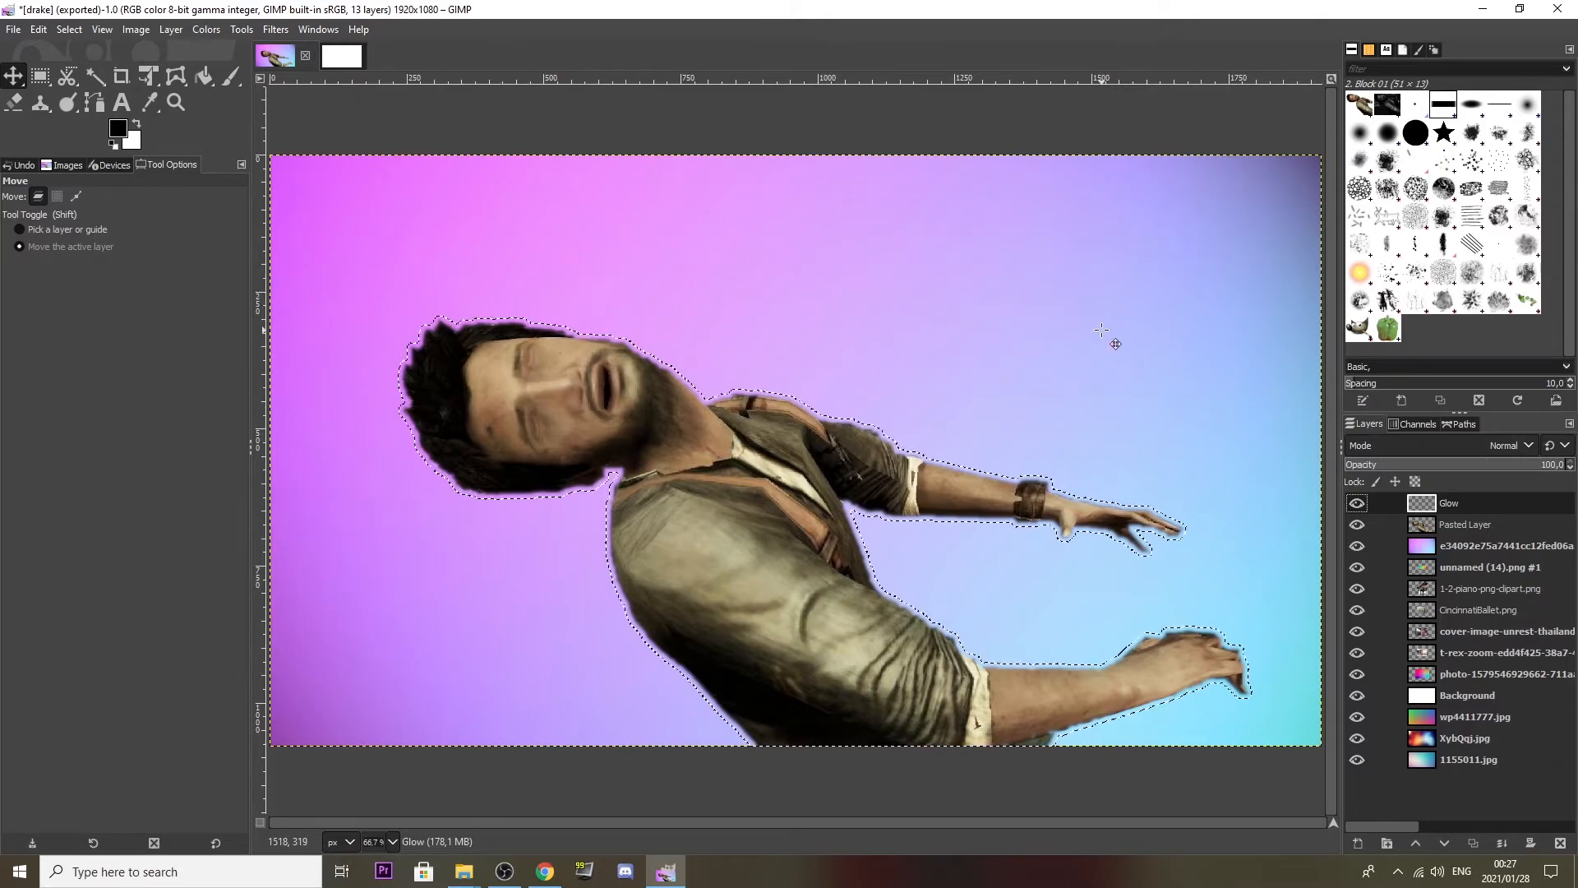
Set the foreground color to white (ffffff) and bucket-fill the grown selection on the Glow layer.
{"action": "left_click", "coordinate": [204, 76]}
{"action": "left_click", "coordinate": [124, 130]}
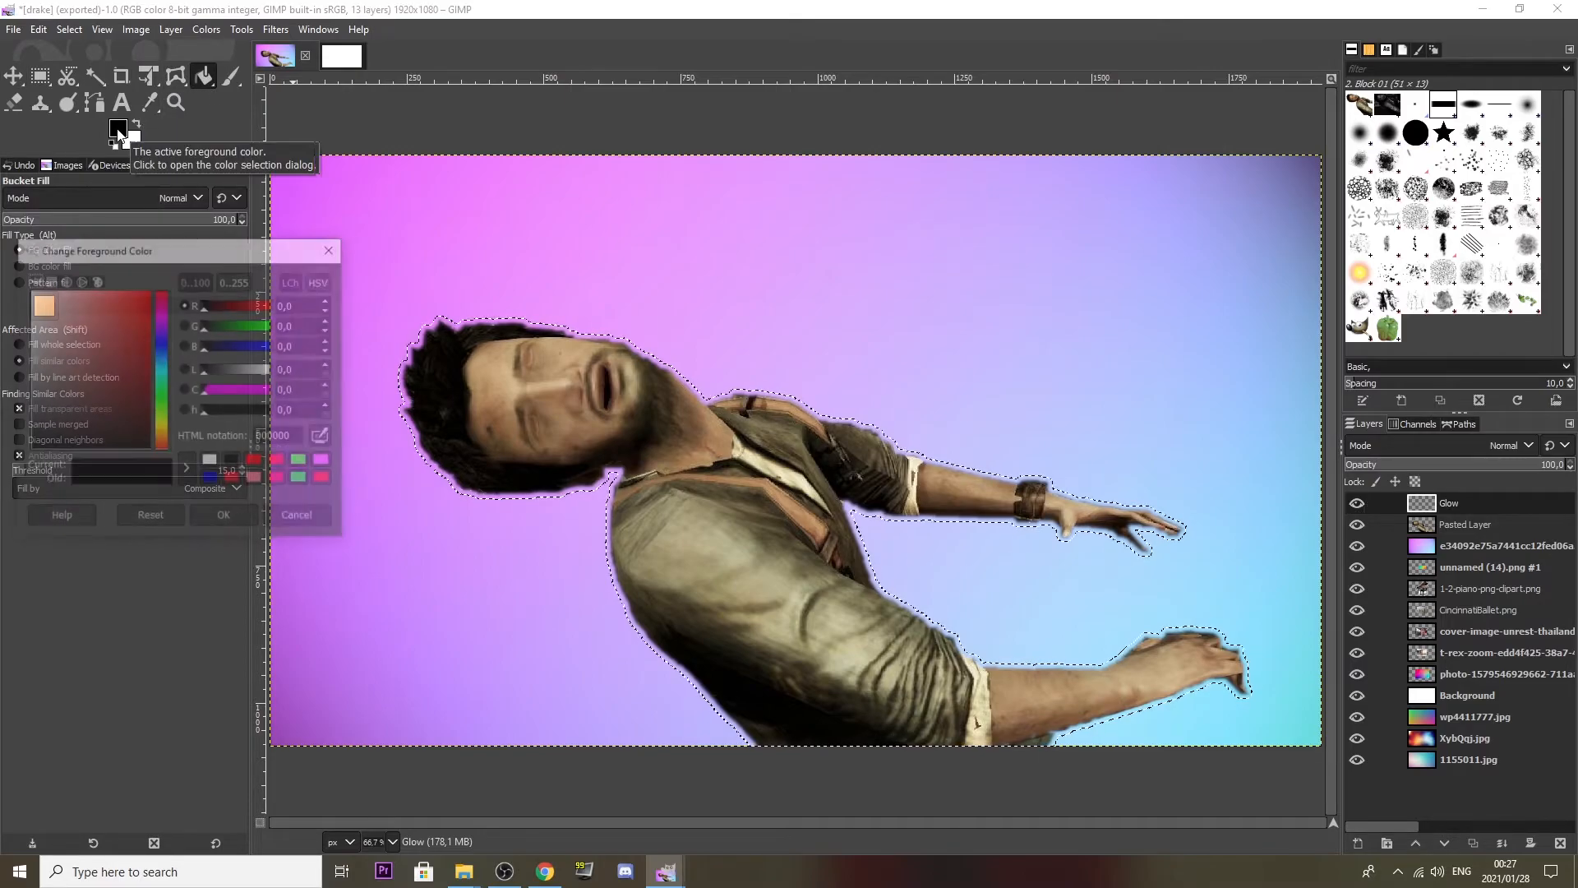
{"action": "left_click_drag", "start_coordinate": [66, 387], "coordinate": [3, 220]}
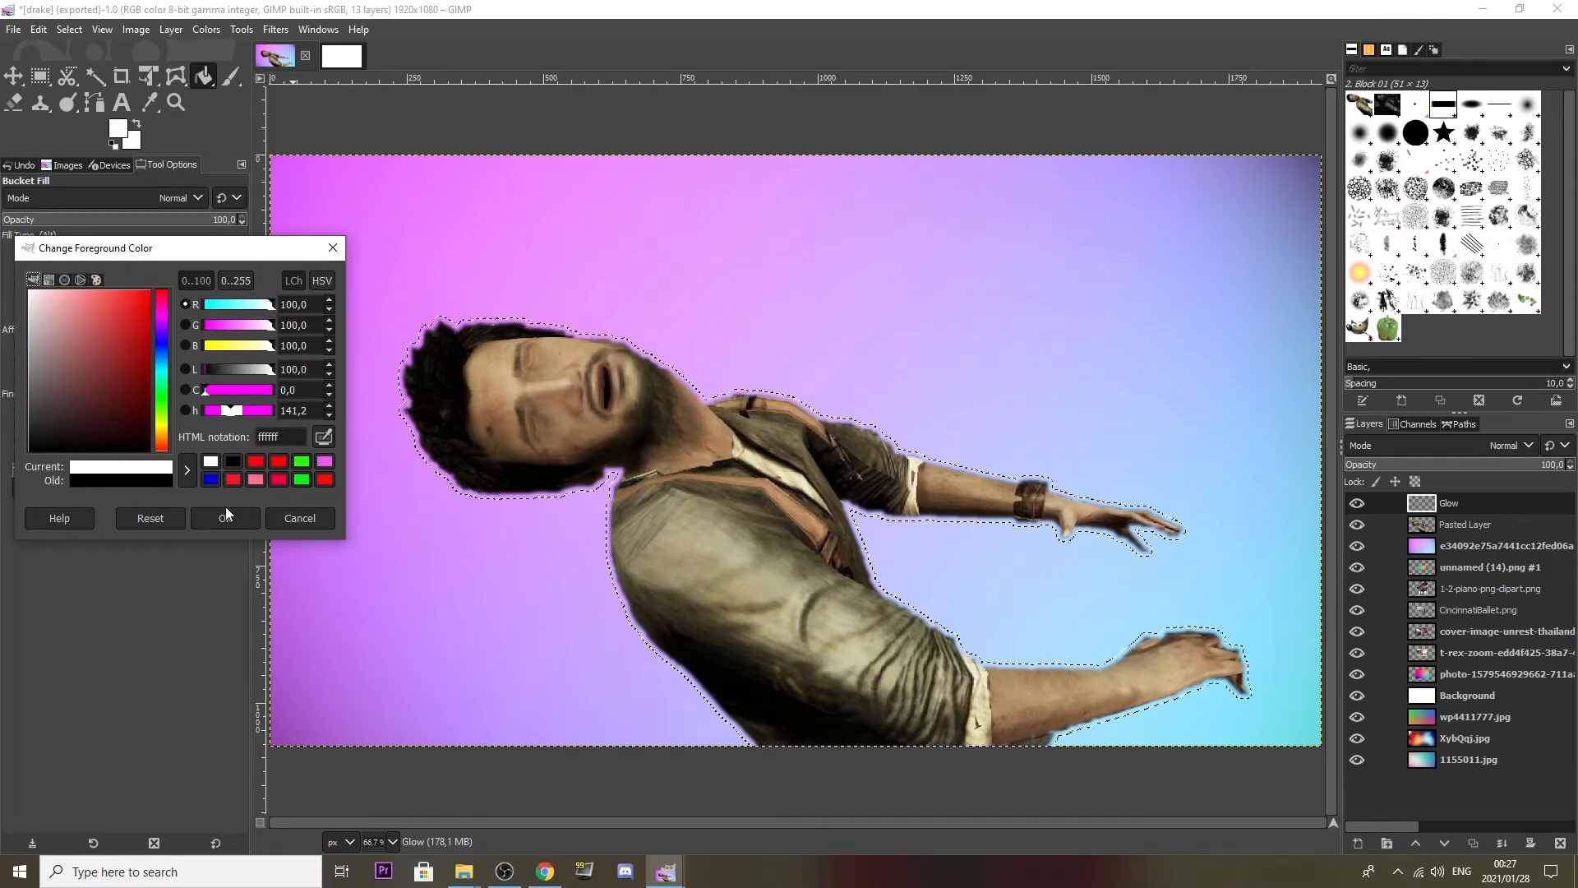
{"action": "left_click_drag", "start_coordinate": [61, 300], "coordinate": [2, 218]}
{"action": "left_click_drag", "start_coordinate": [88, 357], "coordinate": [162, 382]}
{"action": "left_click", "coordinate": [74, 337]}
{"action": "left_click_drag", "start_coordinate": [74, 337], "coordinate": [27, 288]}
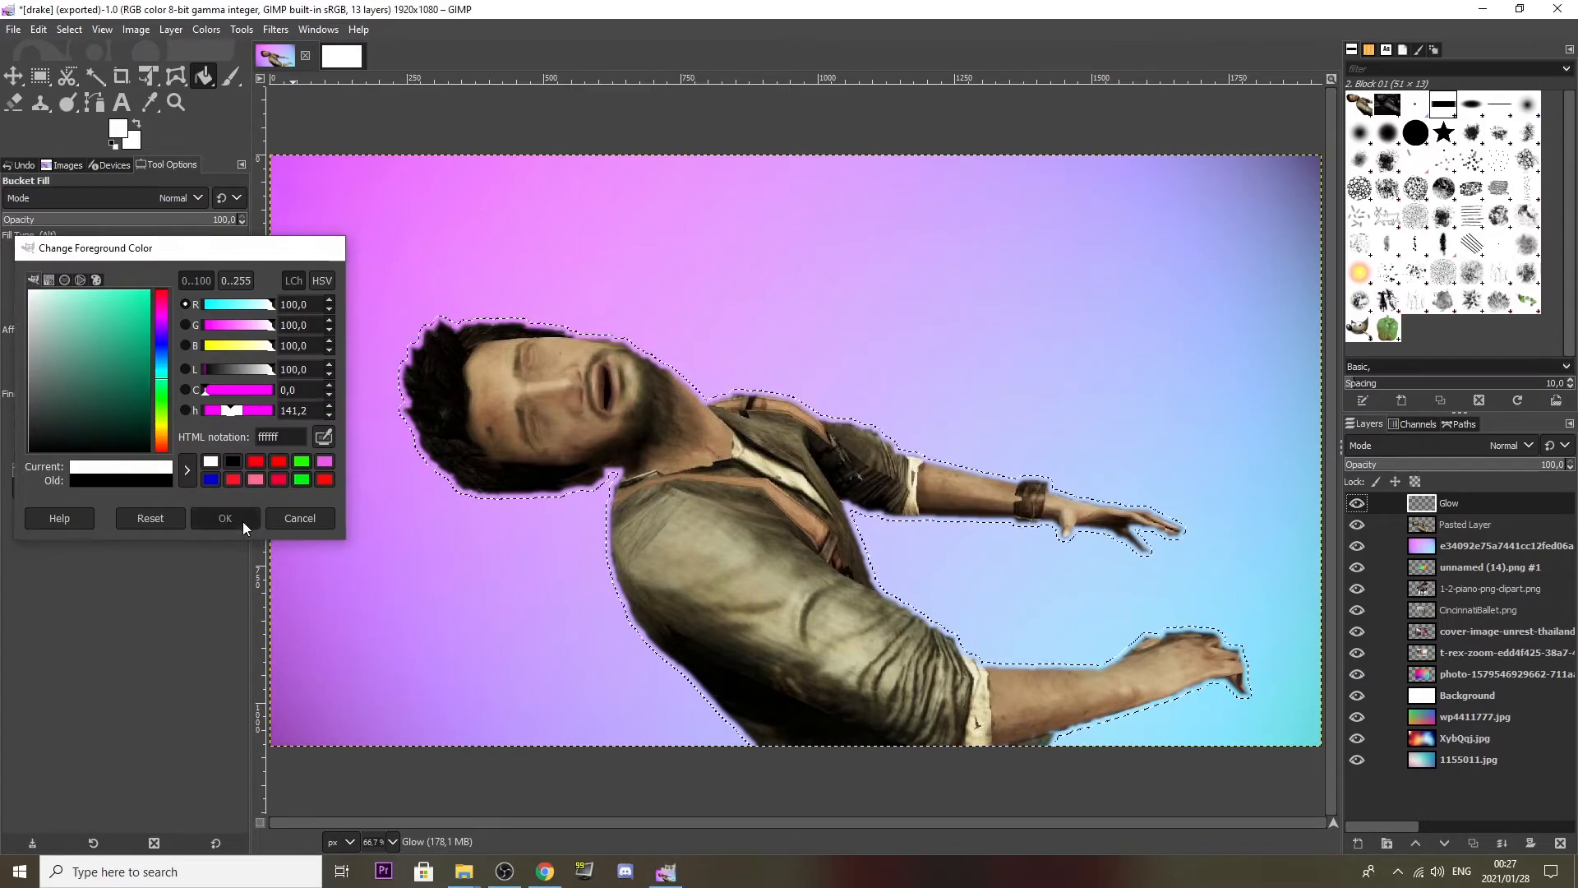
{"action": "left_click", "coordinate": [243, 521]}
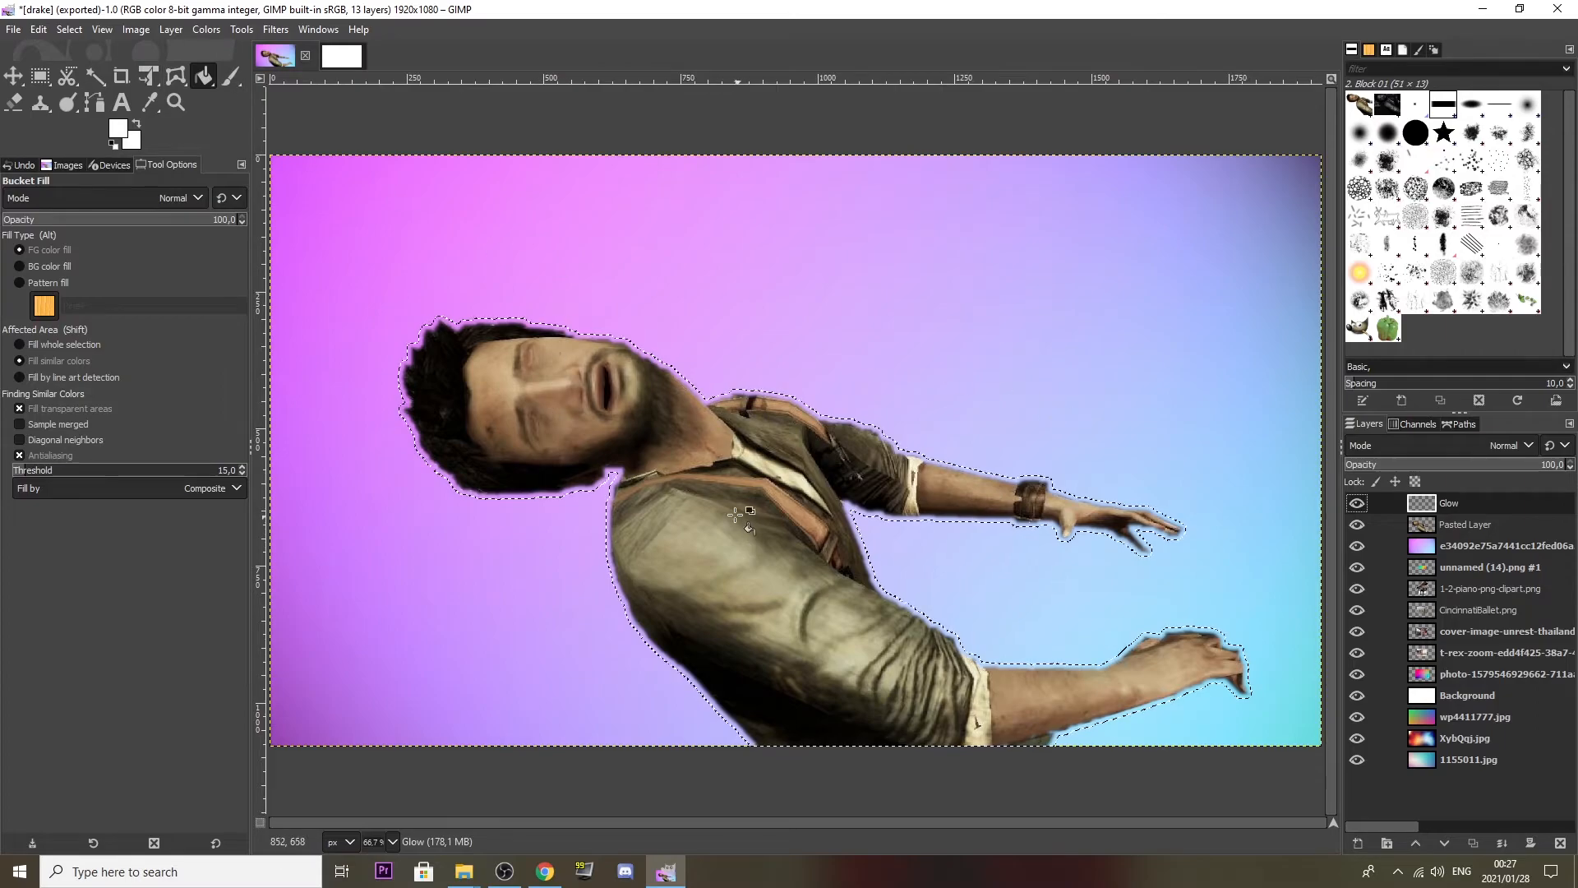
{"action": "left_click", "coordinate": [740, 719]}
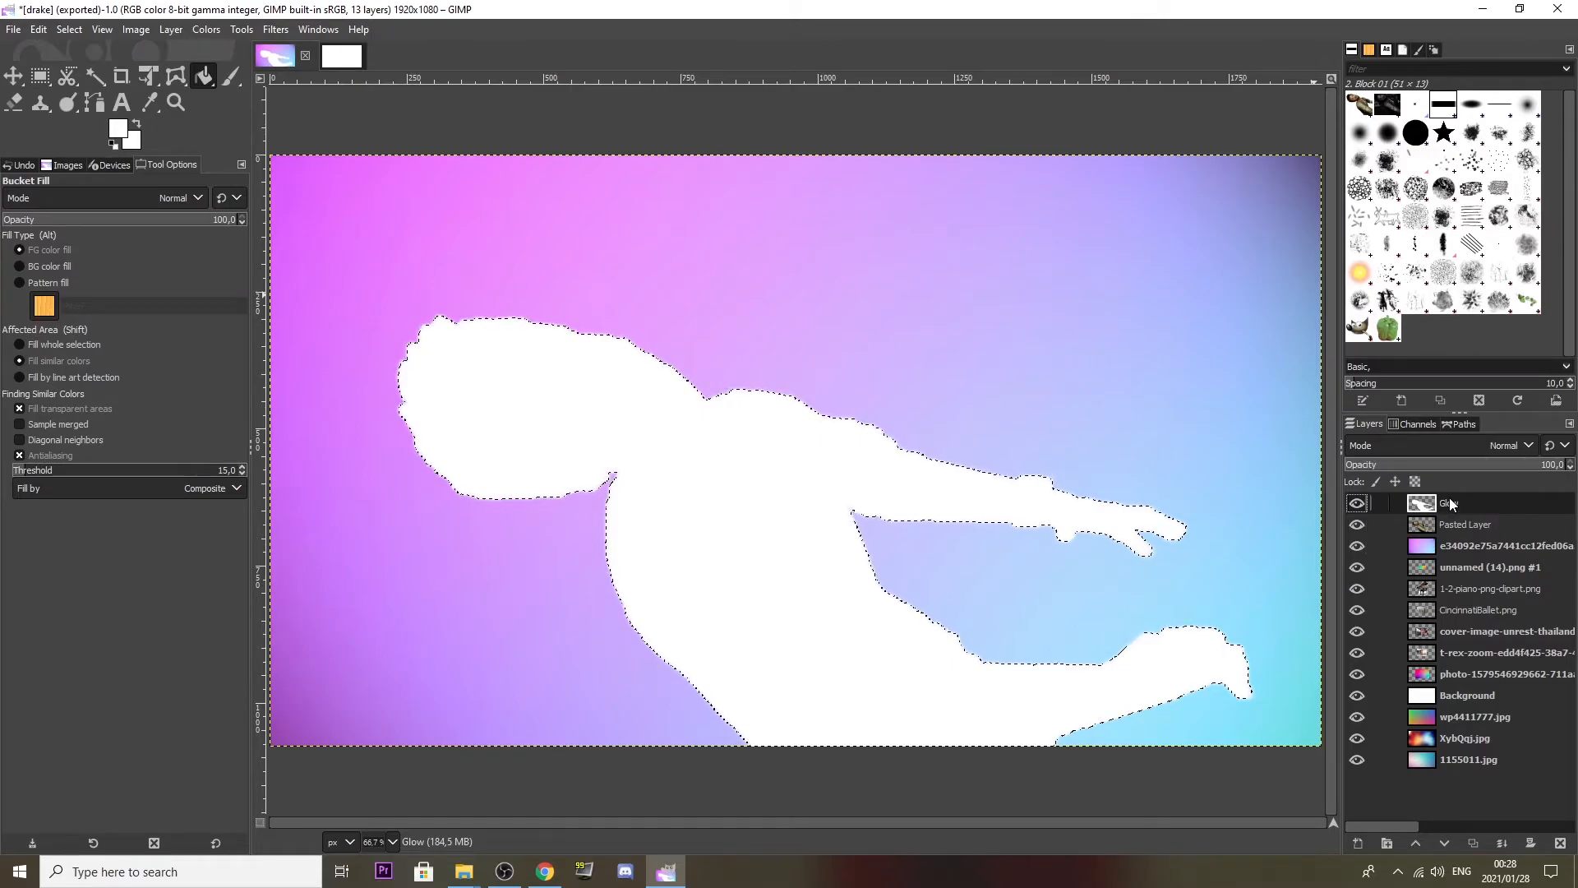
Move the Glow layer directly beneath the pasted layer with the man and clear the selection.
{"action": "left_click_drag", "start_coordinate": [1449, 499], "coordinate": [1446, 535]}
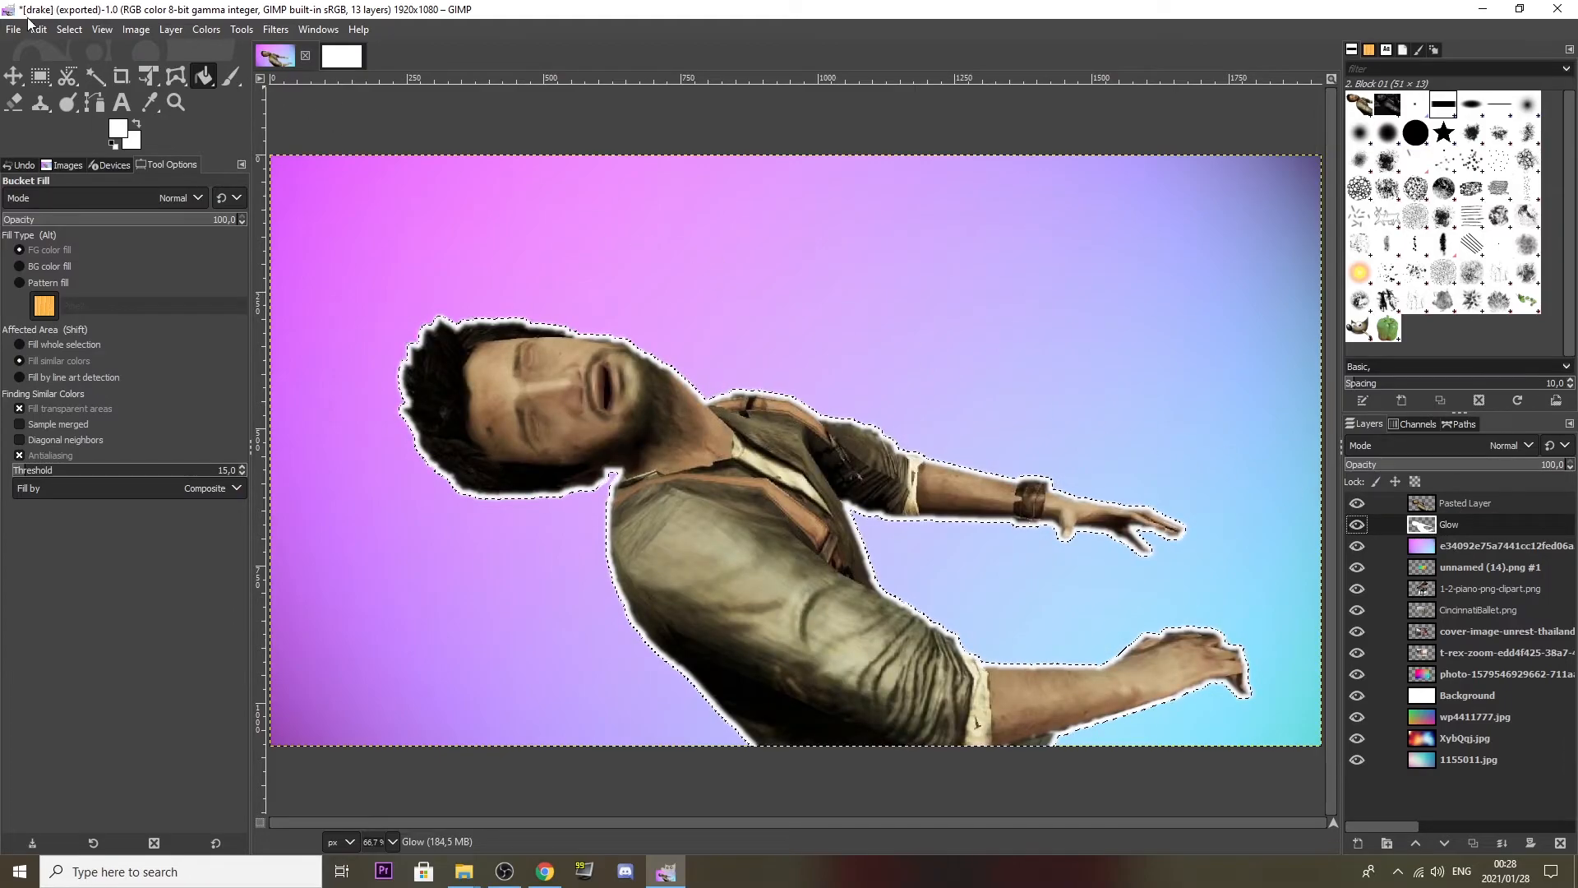
{"action": "left_click", "coordinate": [69, 29]}
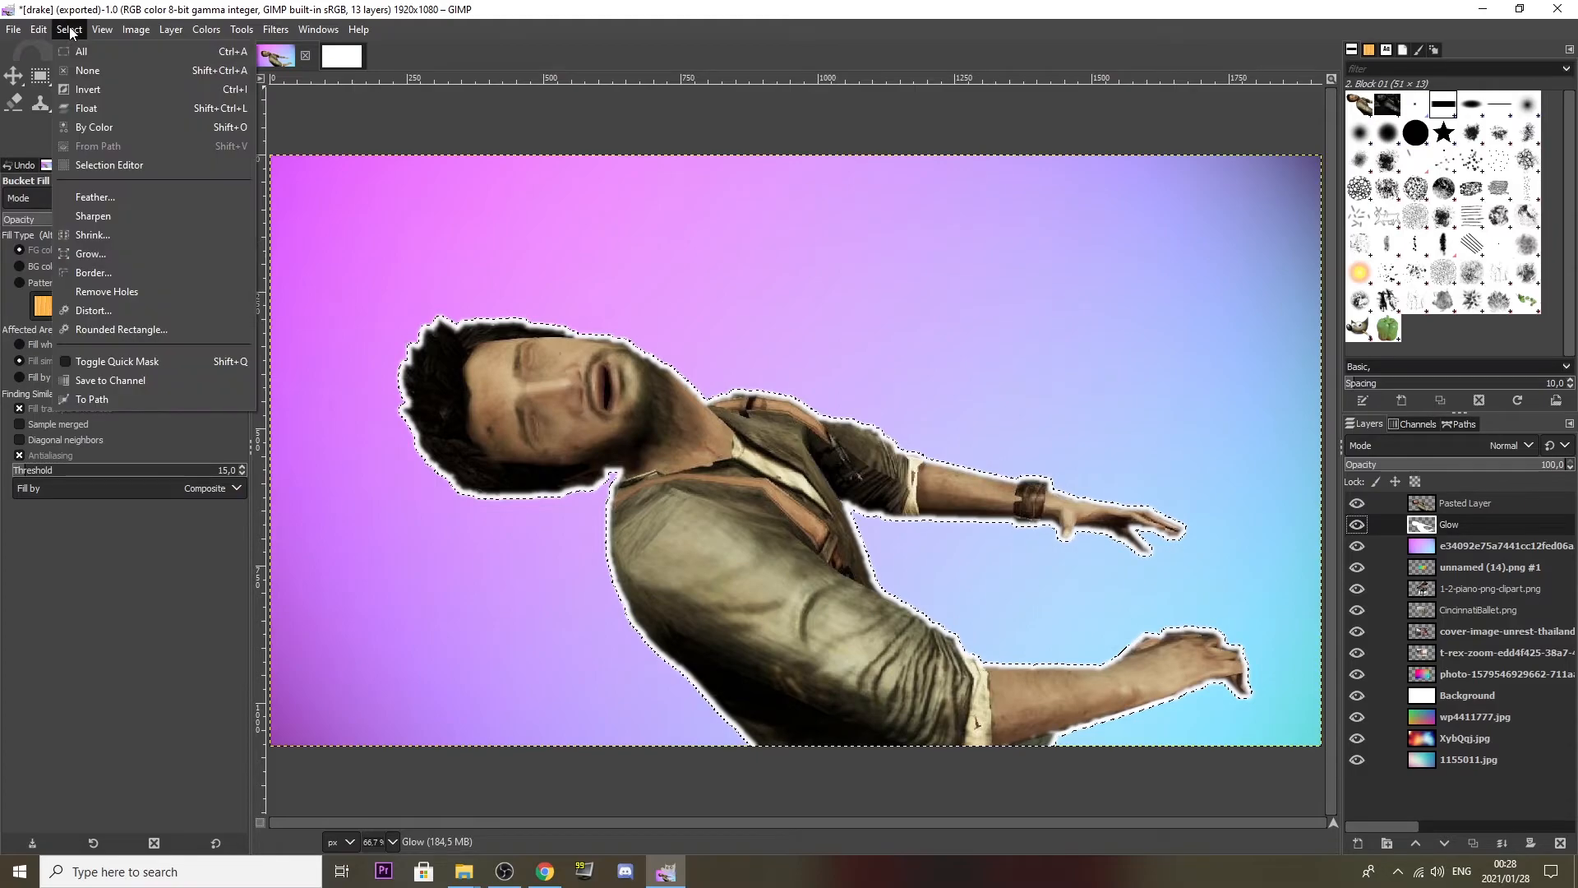
{"action": "left_click", "coordinate": [82, 68]}
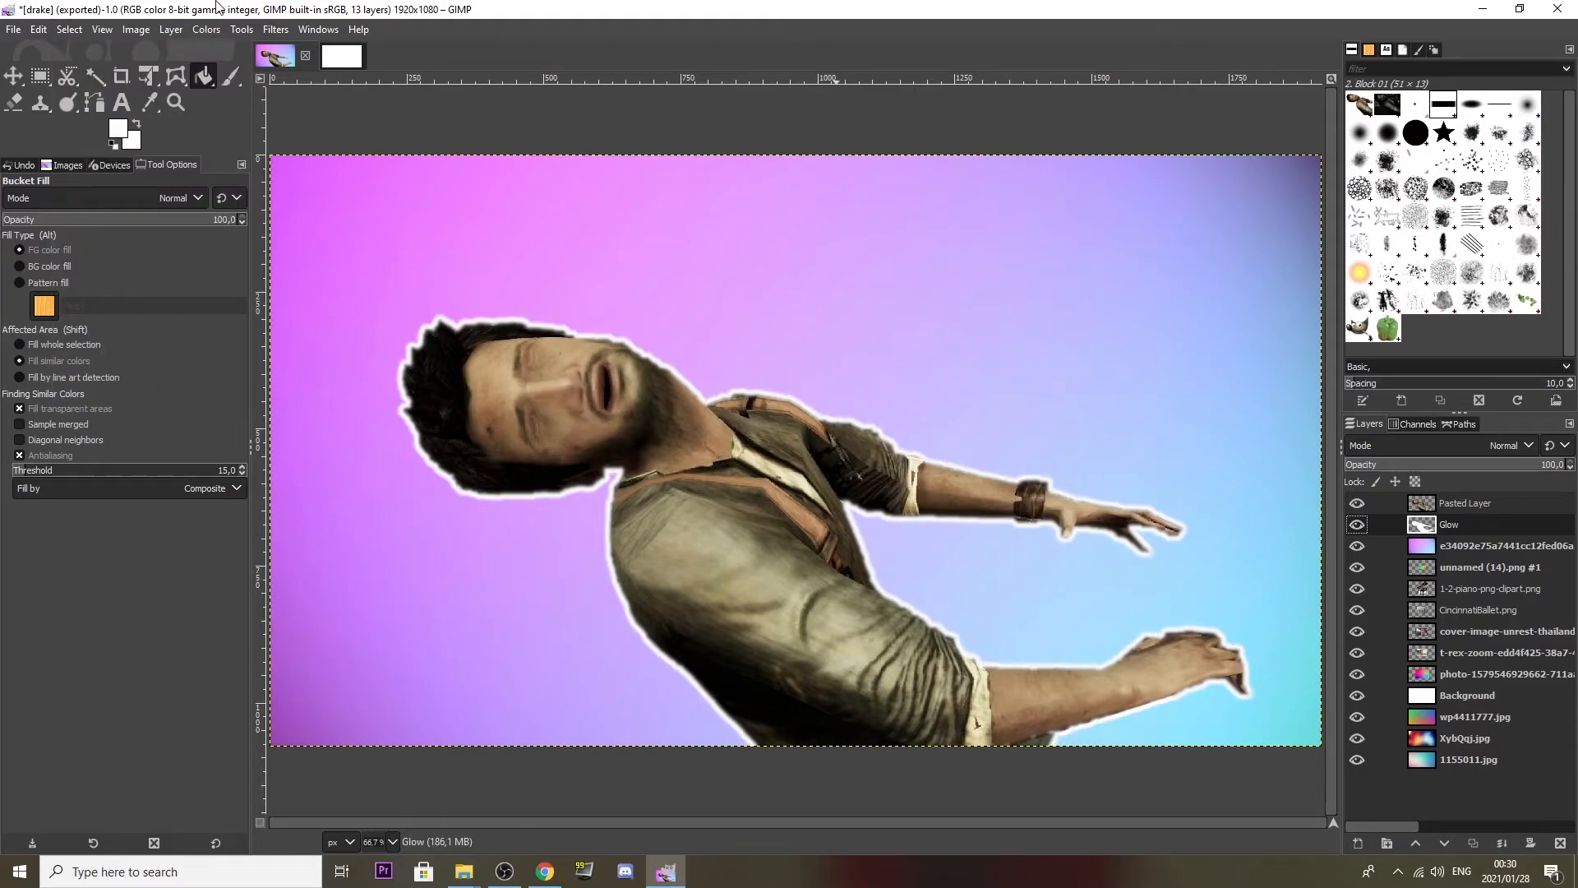
{"action": "left_click", "coordinate": [276, 32]}
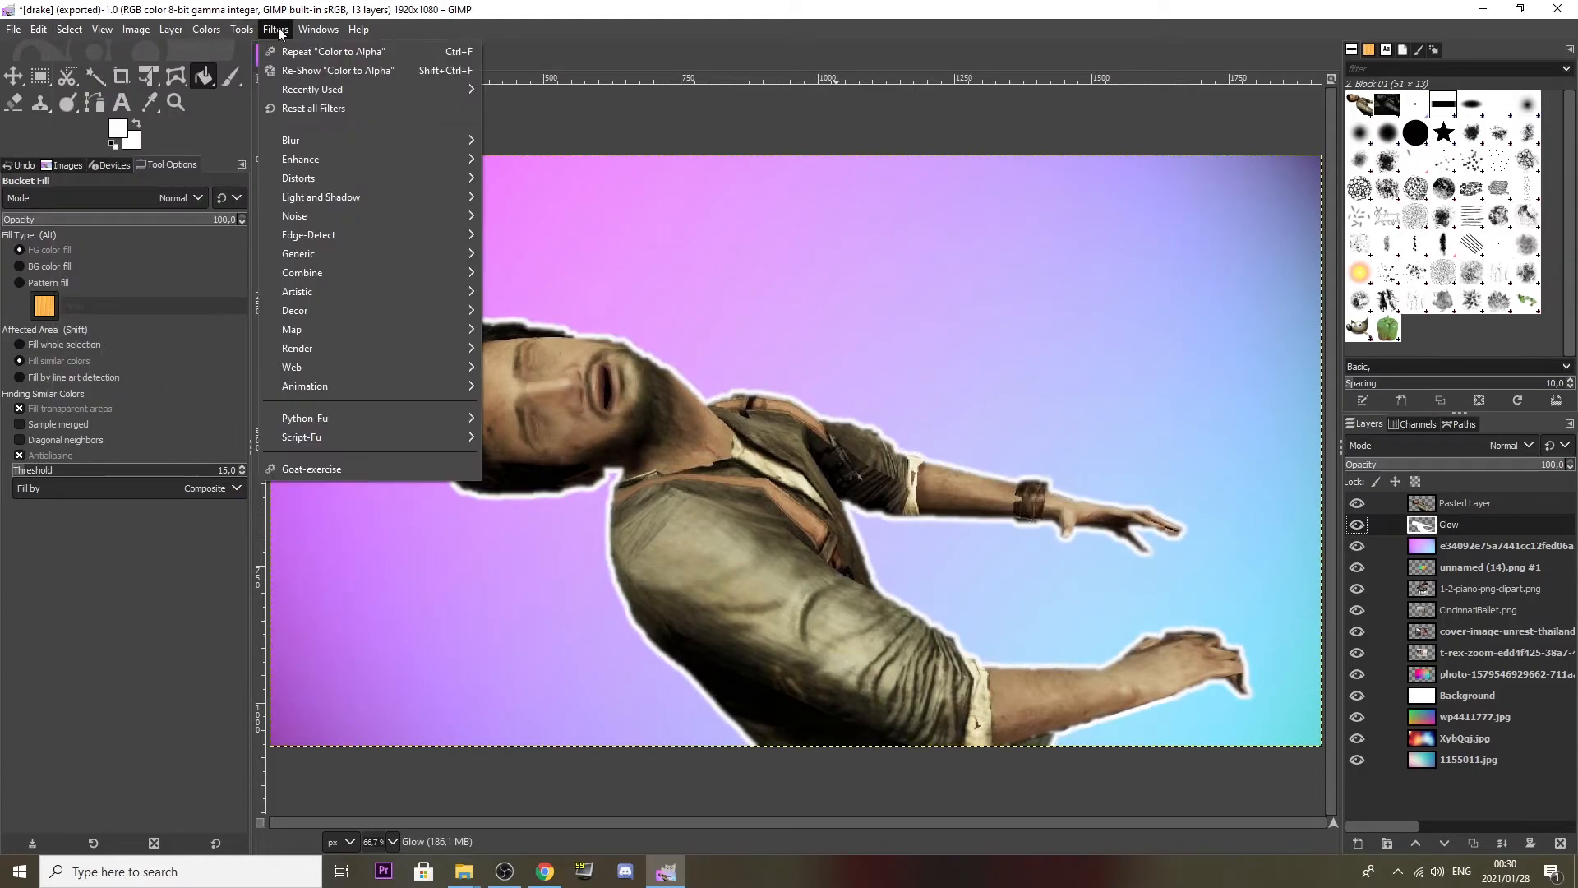
{"action": "left_click", "coordinate": [1449, 526]}
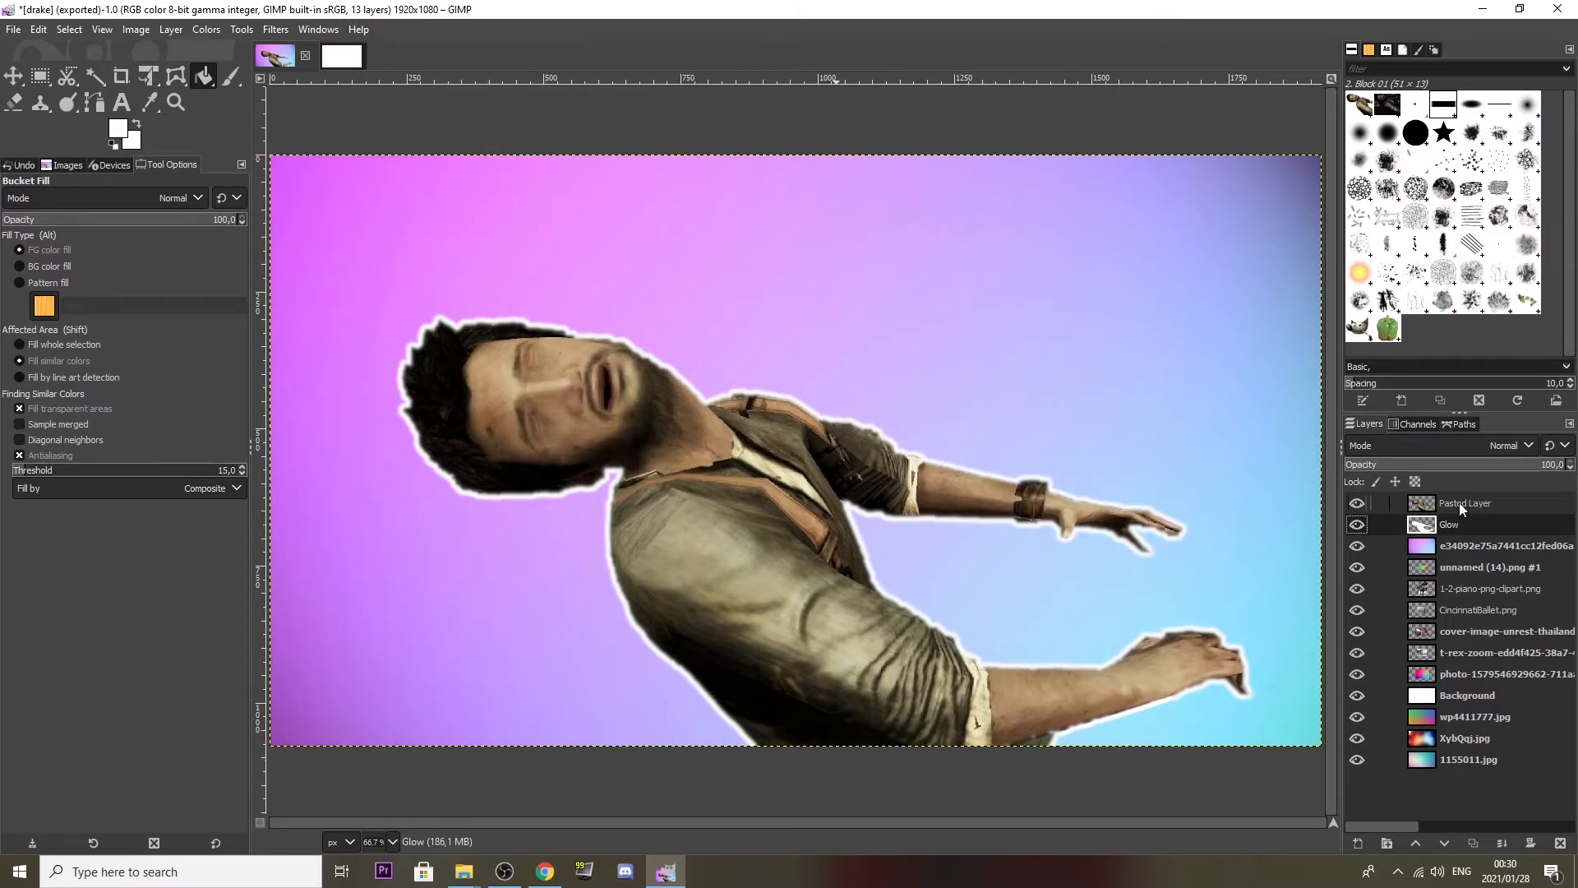
Apply a Gaussian Blur to the white Glow layer with the horizontal and vertical blur sizes raised.
{"action": "left_click", "coordinate": [1459, 502]}
{"action": "left_click", "coordinate": [1444, 522]}
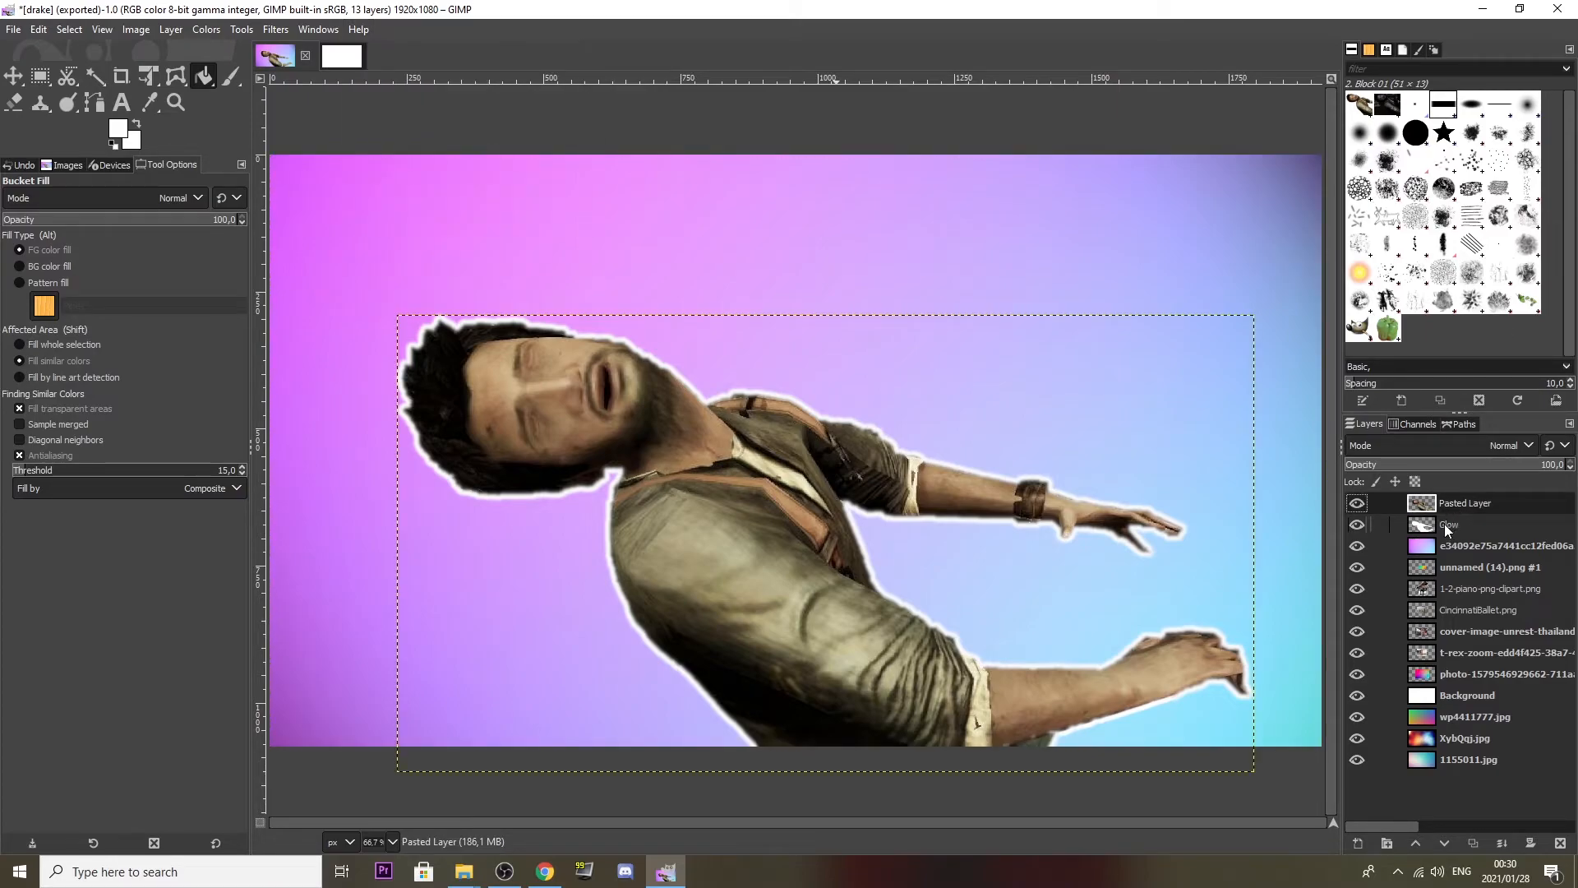
{"action": "left_click", "coordinate": [274, 29]}
{"action": "mouse_move", "coordinate": [332, 141]}
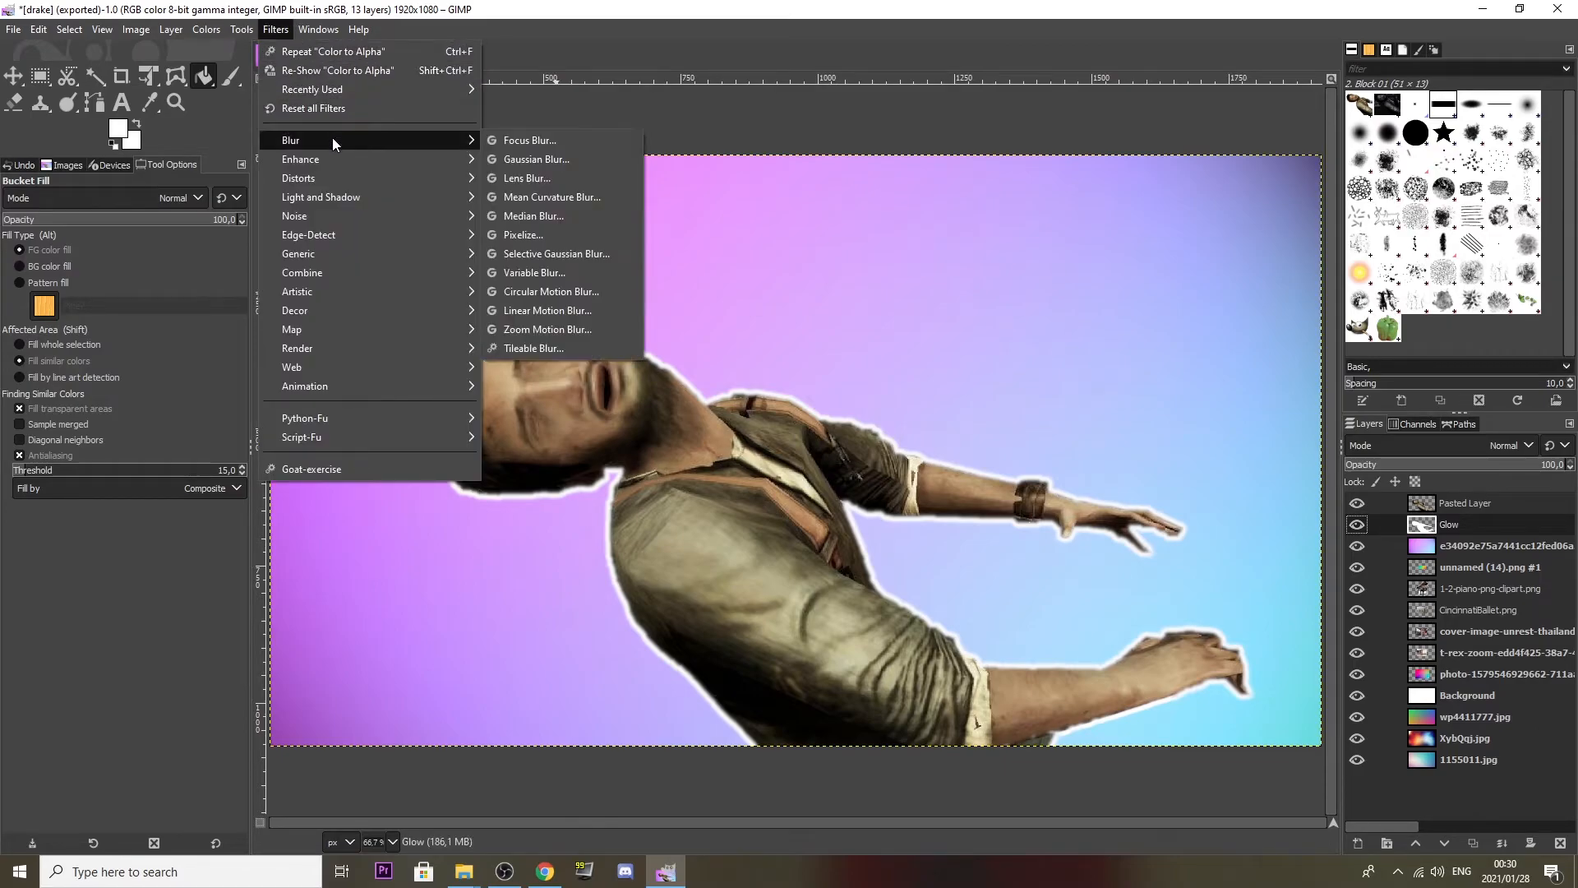
{"action": "left_click", "coordinate": [531, 159]}
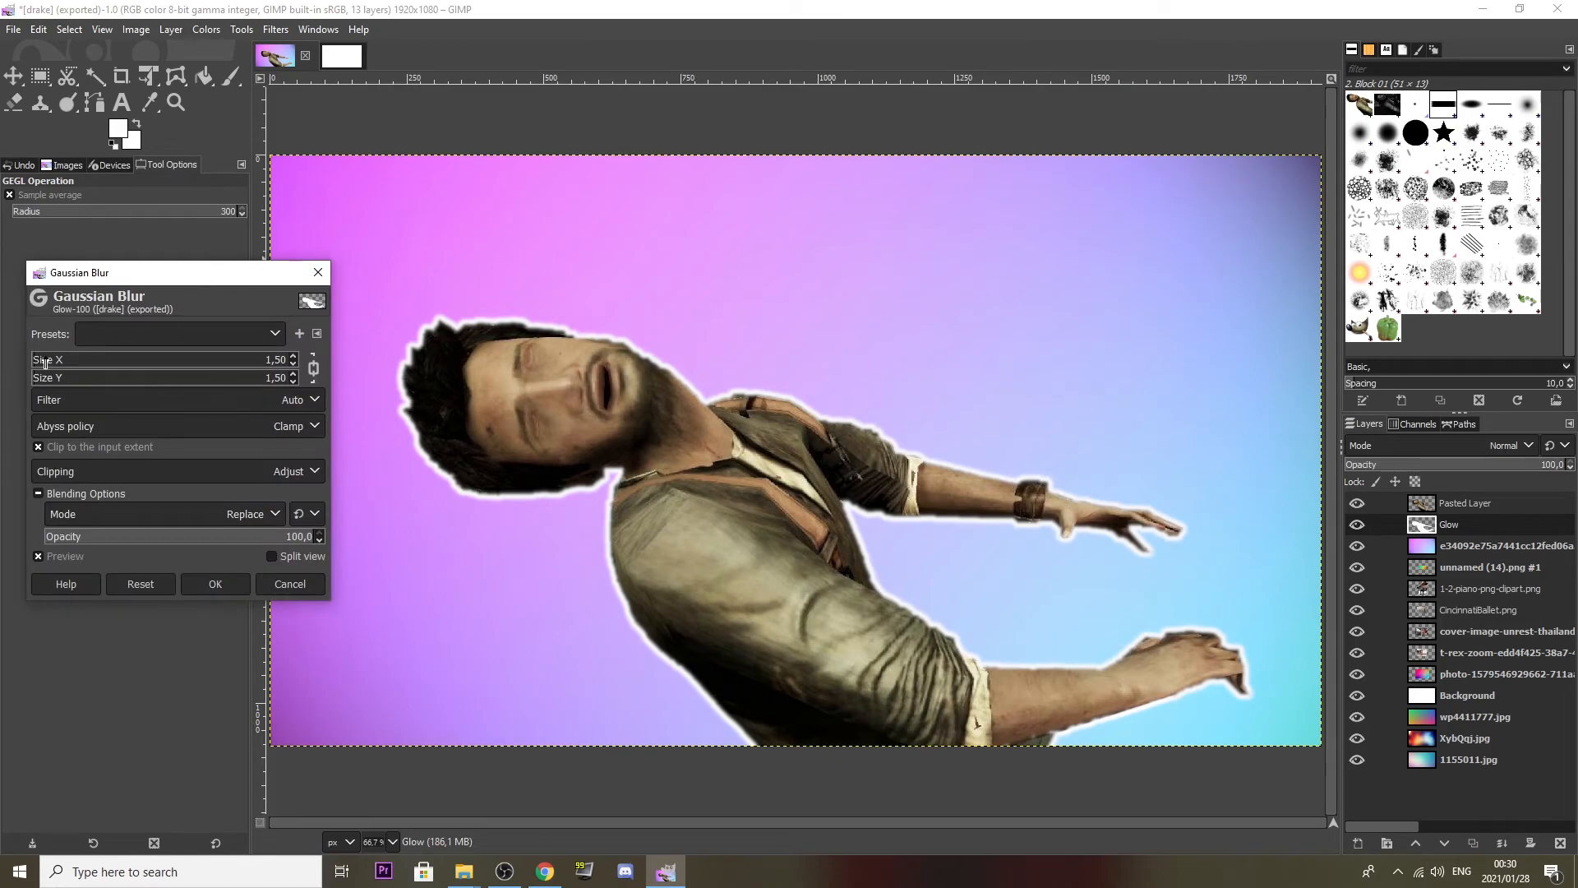
{"action": "left_click_drag", "start_coordinate": [46, 361], "coordinate": [108, 366]}
{"action": "left_click", "coordinate": [313, 368]}
{"action": "left_click", "coordinate": [313, 367]}
{"action": "key", "text": "Return"}
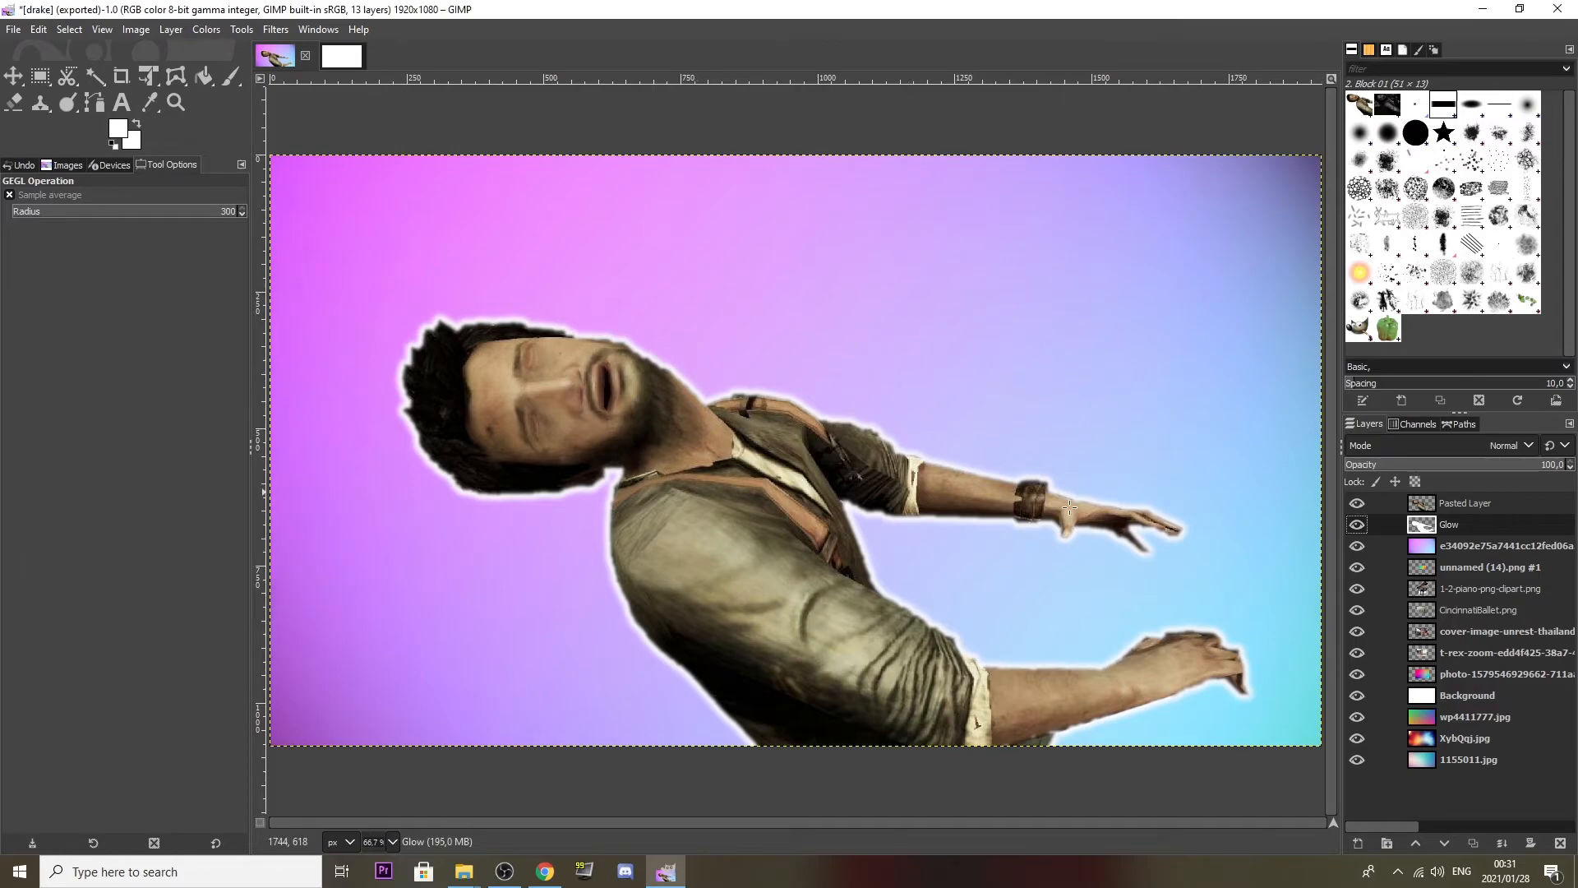
Duplicate the blurred Glow layer twice to strengthen the white outline around the man.
{"action": "right_click", "coordinate": [1444, 525]}
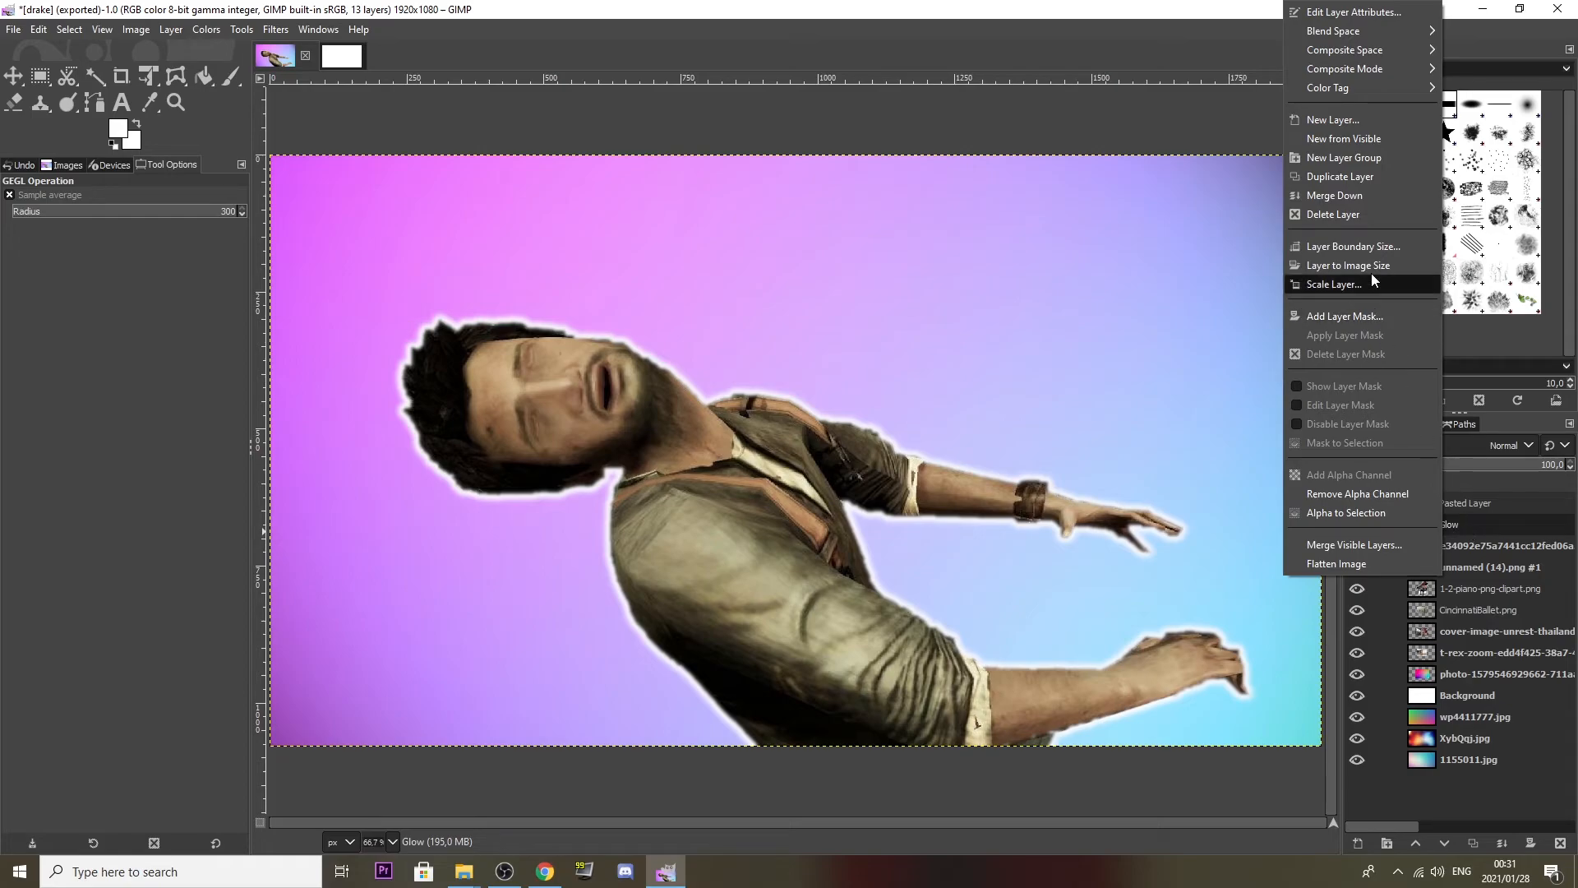
{"action": "left_click", "coordinate": [1331, 175]}
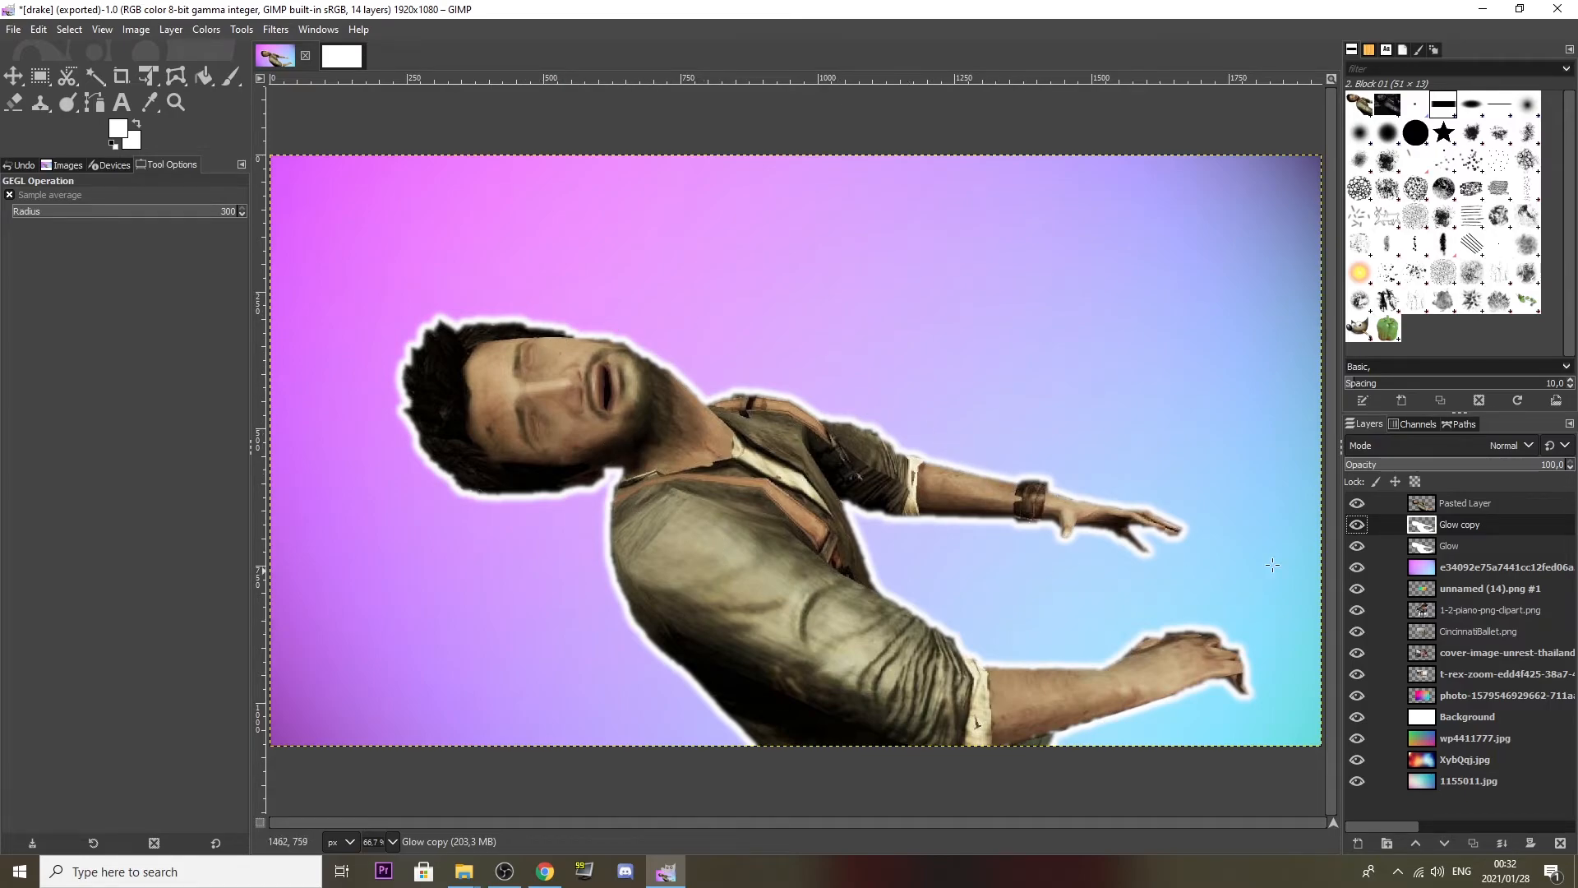
{"action": "right_click", "coordinate": [1452, 529]}
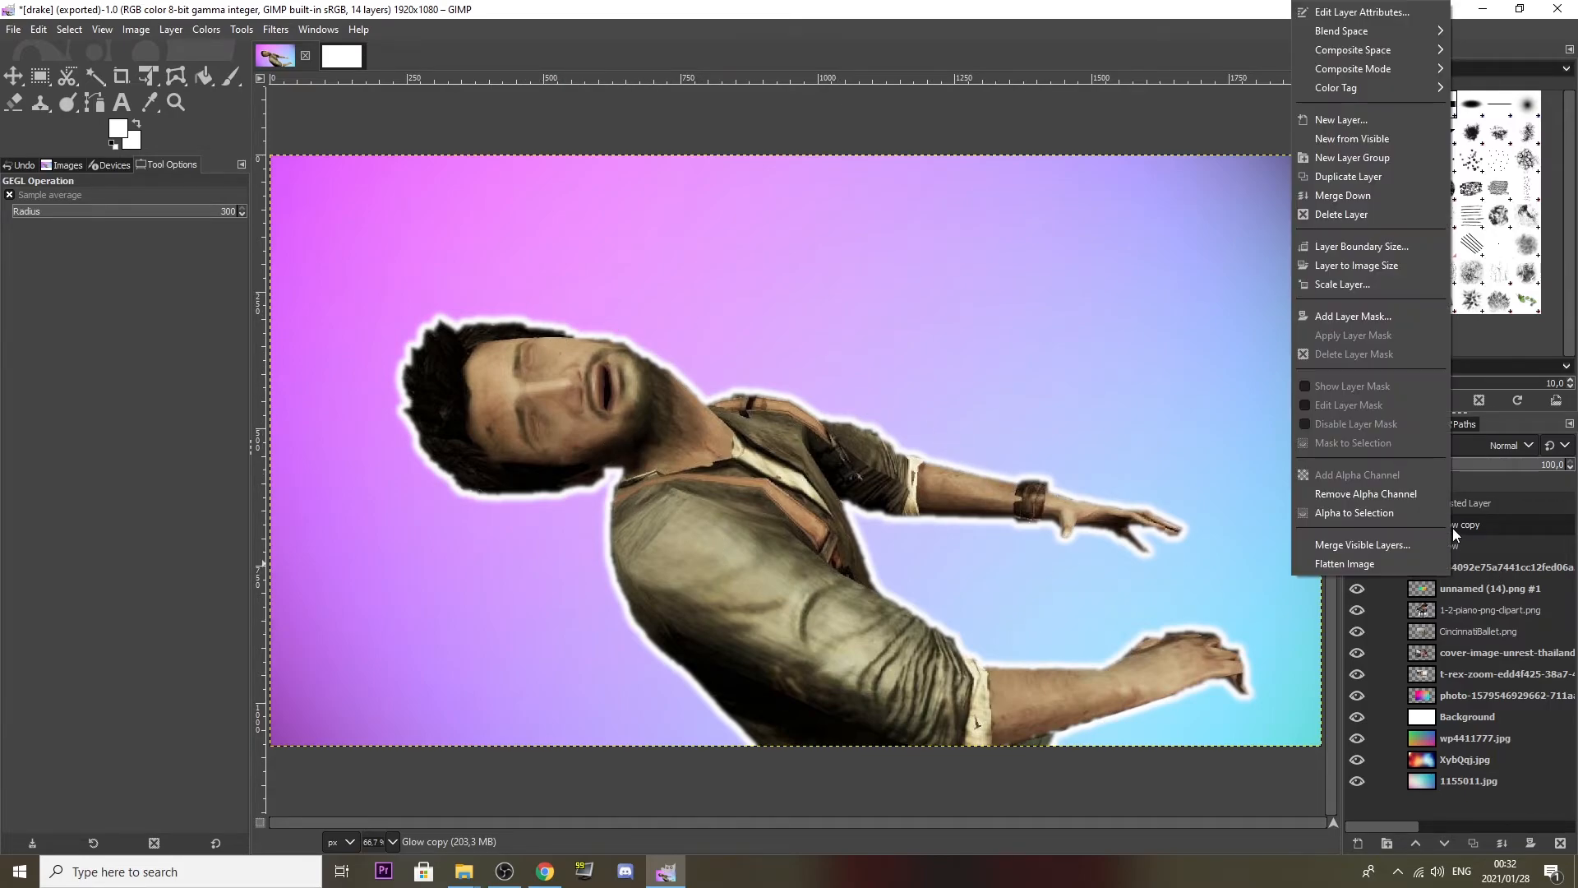
{"action": "left_click", "coordinate": [1353, 179]}
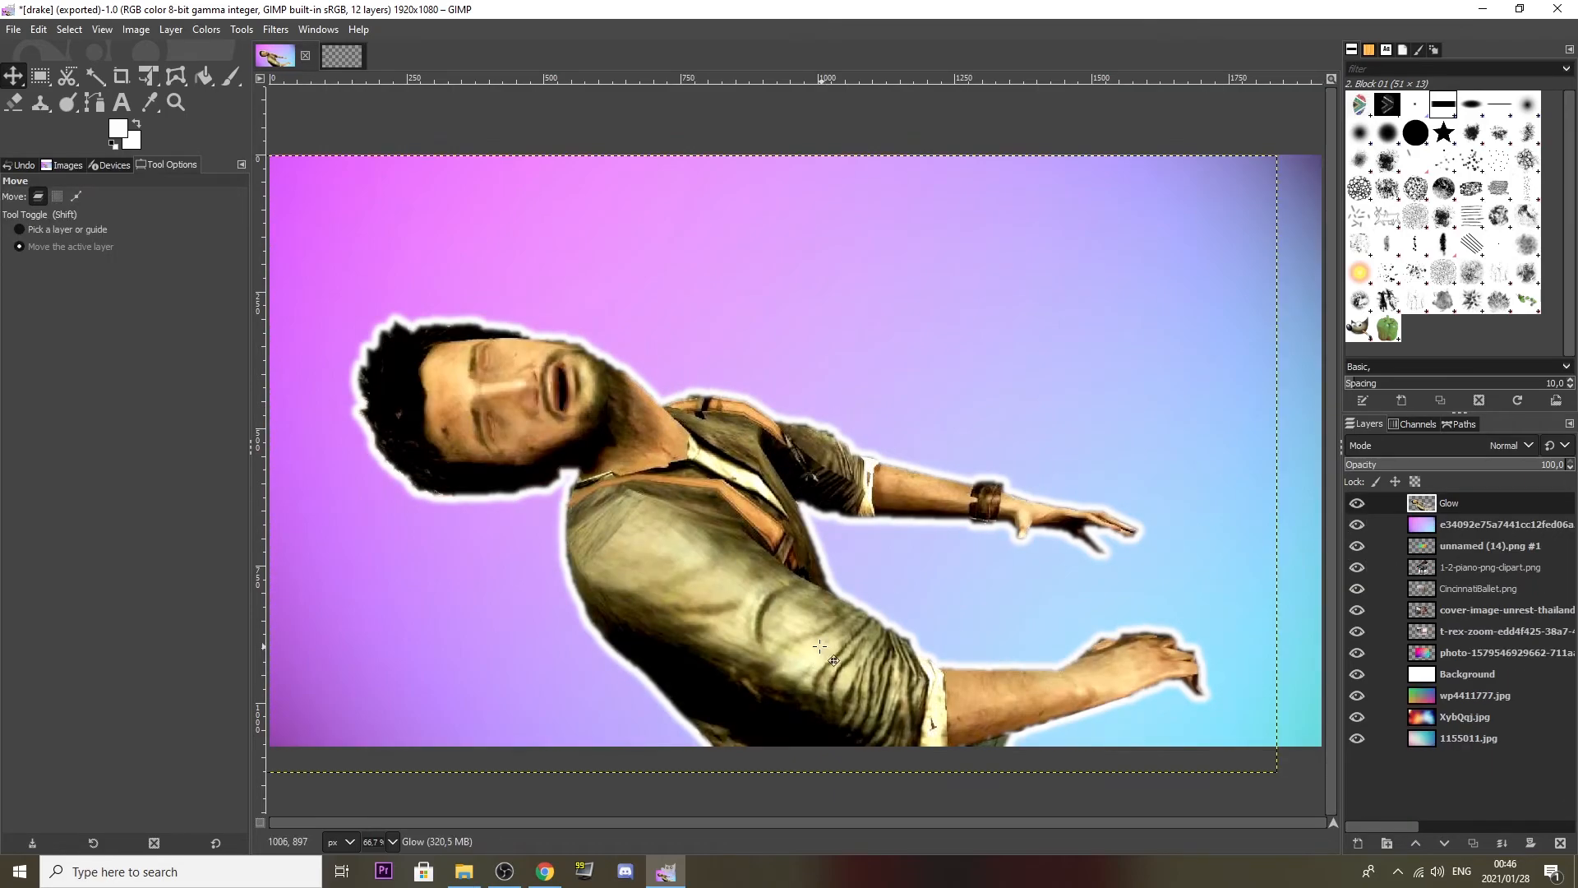
Move the merged man with his glow to the right on the canvas.
{"action": "left_click_drag", "start_coordinate": [742, 659], "coordinate": [846, 640]}
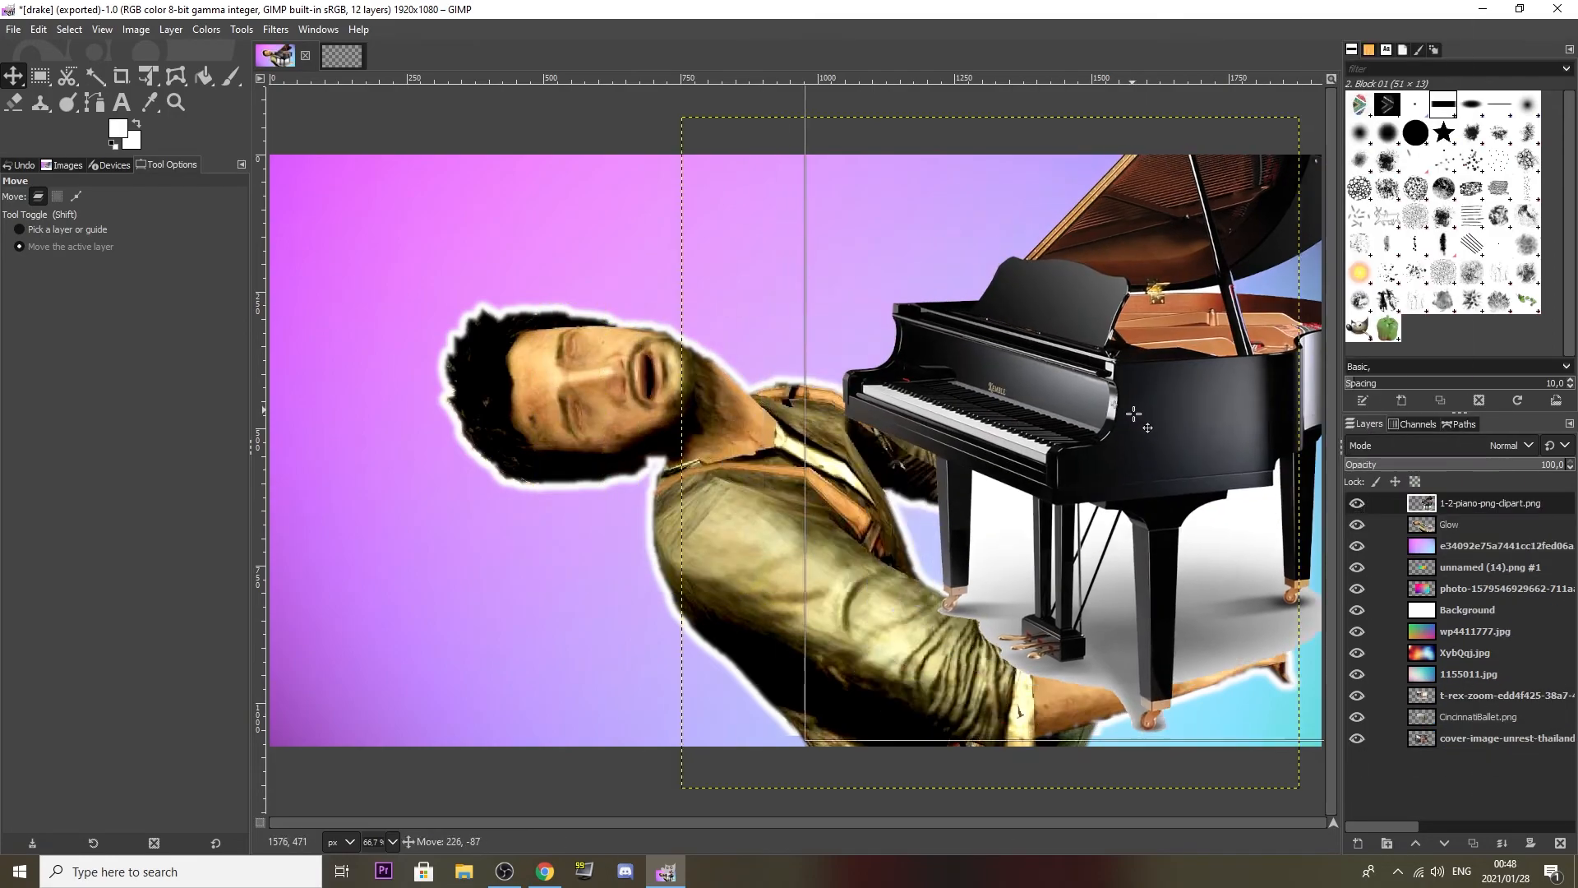
Outline the white floor area beneath and between the piano's legs with Scissors Select and delete it from the piano layer.
{"action": "scroll", "coordinate": [672, 623], "scroll_direction": "up", "scroll_amount": 3}
{"action": "left_click", "coordinate": [652, 637]}
{"action": "left_click", "coordinate": [661, 647]}
{"action": "left_click", "coordinate": [668, 646]}
{"action": "left_click", "coordinate": [673, 639]}
{"action": "left_click", "coordinate": [679, 626]}
{"action": "left_click", "coordinate": [695, 618]}
{"action": "left_click", "coordinate": [701, 436]}
{"action": "left_click", "coordinate": [774, 658]}
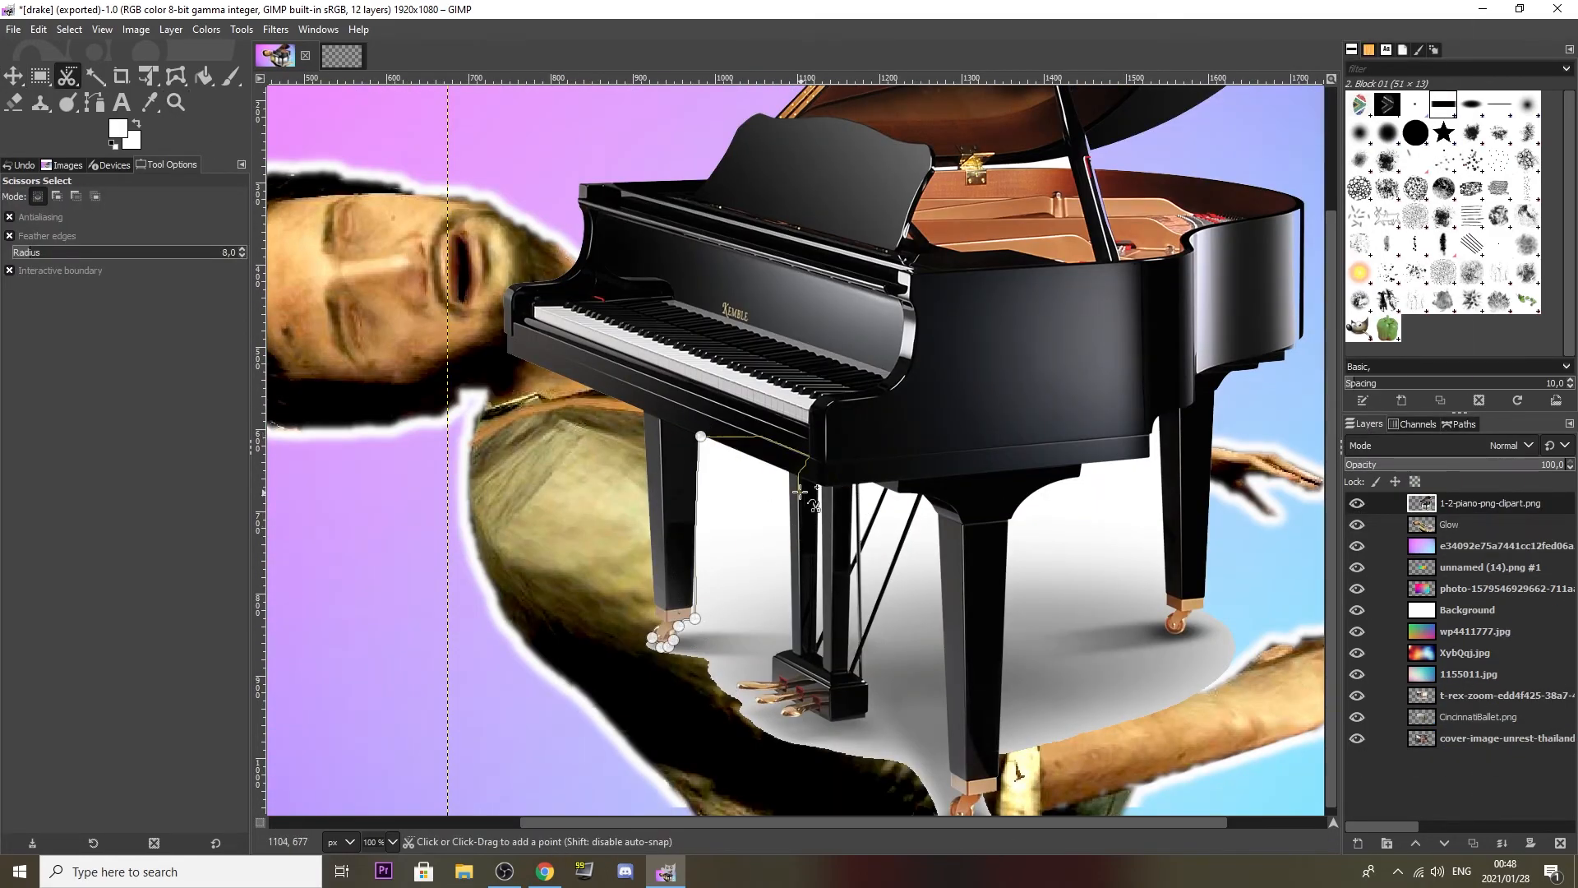
{"action": "left_click", "coordinate": [947, 790]}
{"action": "left_click", "coordinate": [998, 794]}
{"action": "left_click", "coordinate": [1010, 517]}
{"action": "left_click", "coordinate": [1031, 491]}
{"action": "left_click", "coordinate": [1077, 476]}
{"action": "left_click", "coordinate": [1146, 459]}
{"action": "left_click", "coordinate": [1158, 420]}
{"action": "left_click", "coordinate": [1167, 615]}
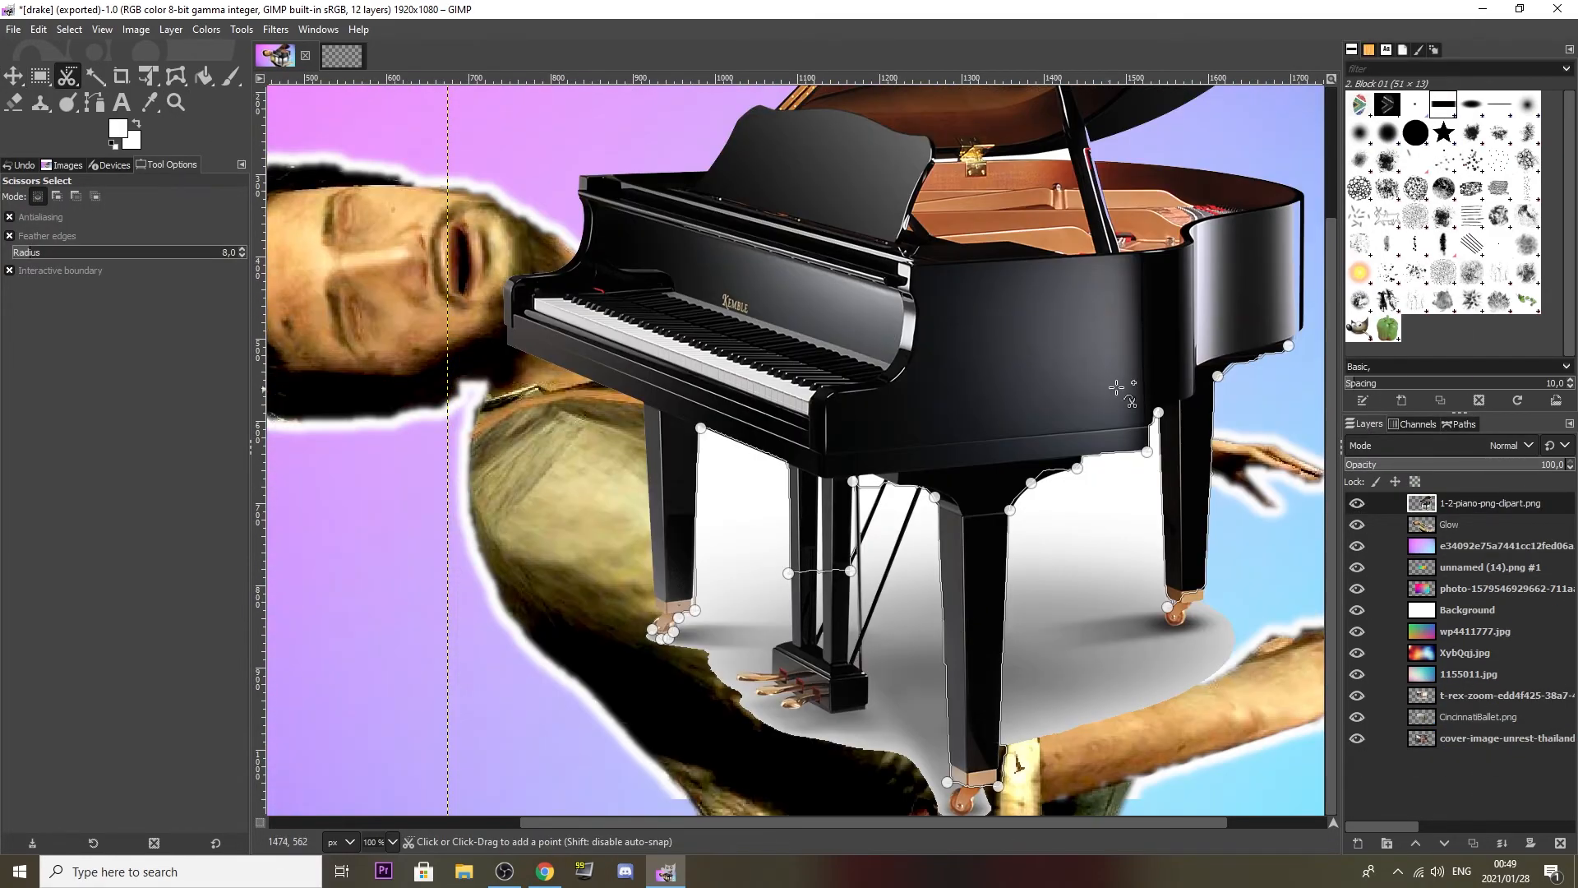
{"action": "left_click", "coordinate": [1283, 796]}
{"action": "right_click", "coordinate": [851, 635]}
{"action": "key", "text": "Delete"}
{"action": "left_click", "coordinate": [760, 600], "text": "ctrl"}
Put the piano layer beneath the man's Glow layer and enlarge it with Unified Transform, positioning the keyboard under his hands.
{"action": "left_click_drag", "start_coordinate": [1479, 502], "coordinate": [1479, 526]}
{"action": "left_click", "coordinate": [148, 76]}
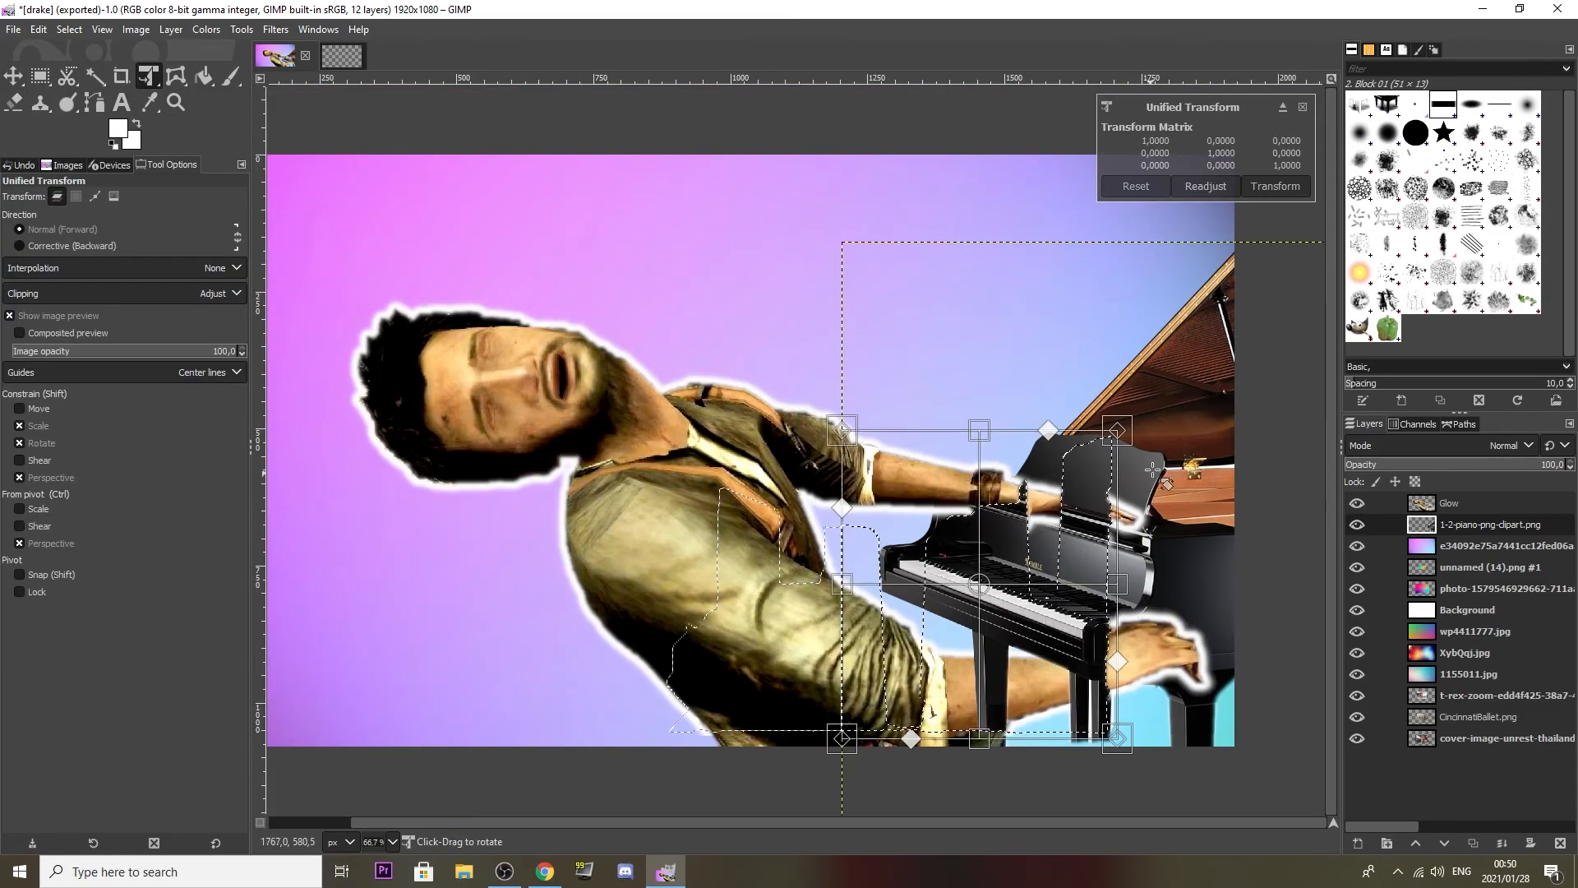
{"action": "key", "text": "ctrl+shift+a"}
{"action": "left_click_drag", "start_coordinate": [1068, 575], "coordinate": [931, 483]}
{"action": "left_click_drag", "start_coordinate": [704, 484], "coordinate": [575, 461]}
{"action": "left_click", "coordinate": [13, 76]}
{"action": "left_click_drag", "start_coordinate": [850, 483], "coordinate": [1234, 567]}
Grow the piano selection and bucket-fill it with white on a new layer named Glow2.
{"action": "left_click", "coordinate": [62, 30]}
{"action": "left_click", "coordinate": [82, 253]}
{"action": "type", "text": "Glow2"}
{"action": "key", "text": "Return"}
{"action": "left_click", "coordinate": [203, 75]}
{"action": "left_click", "coordinate": [1134, 370]}
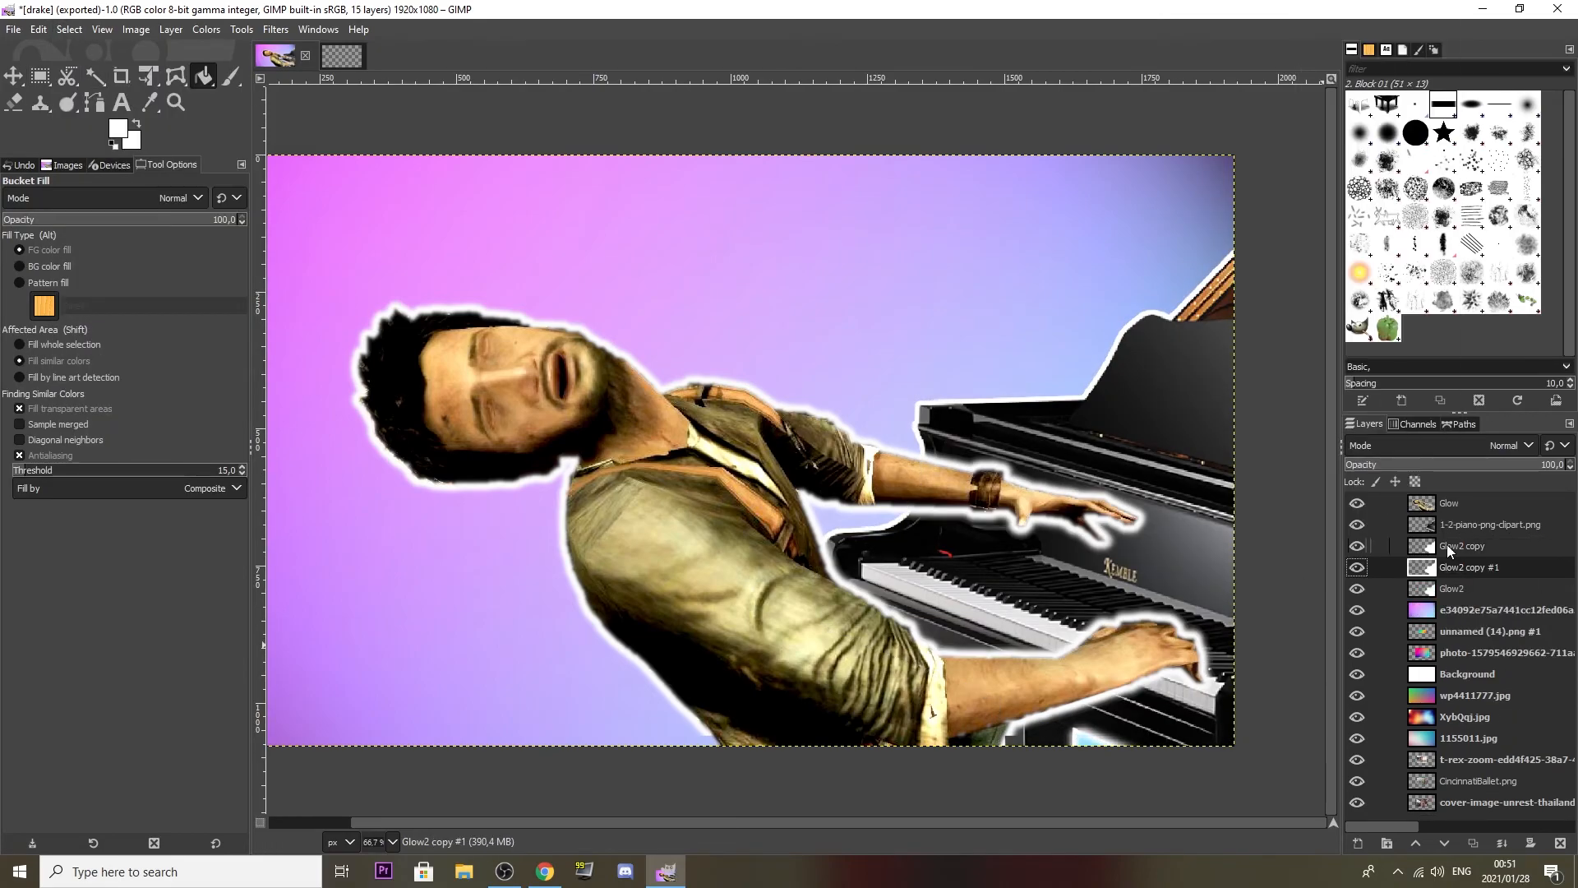
Apply a Gaussian Blur to the white glow layer behind the piano.
{"action": "left_click", "coordinate": [275, 29]}
{"action": "mouse_move", "coordinate": [362, 140]}
{"action": "left_click", "coordinate": [524, 159]}
{"action": "left_click", "coordinate": [204, 581]}
{"action": "left_click", "coordinate": [206, 30]}
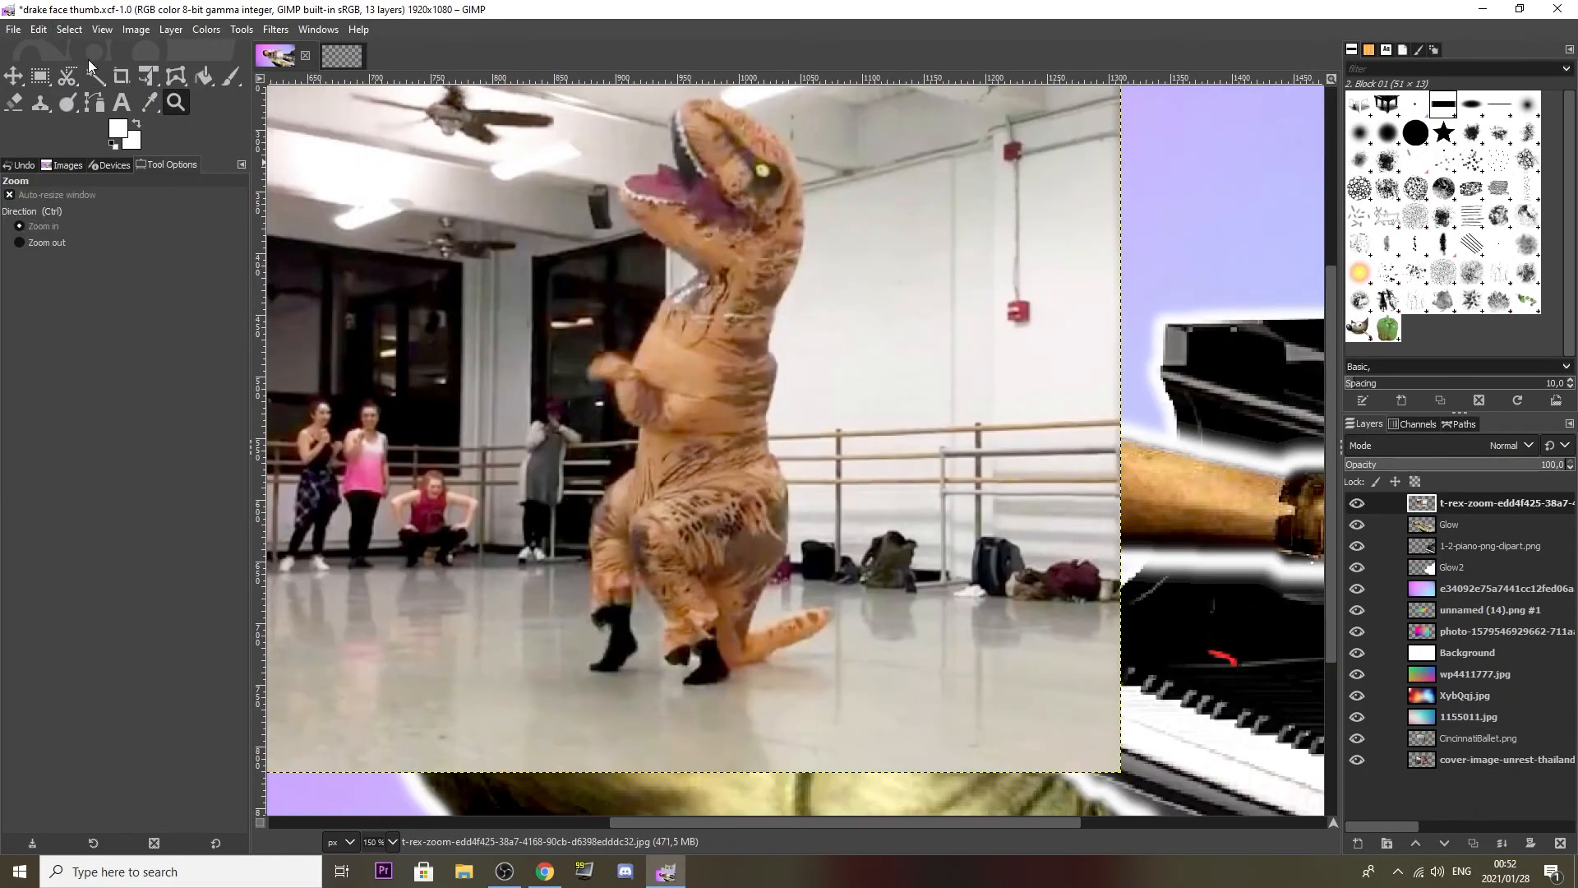
Outline the orange T-rex in the dance studio photo with Scissors Select and turn the outline into a selection.
{"action": "left_click", "coordinate": [67, 76]}
{"action": "left_click", "coordinate": [785, 557]}
{"action": "left_click", "coordinate": [756, 607]}
{"action": "left_click", "coordinate": [743, 630]}
{"action": "left_click", "coordinate": [775, 617]}
{"action": "left_click", "coordinate": [783, 615]}
{"action": "left_click", "coordinate": [795, 610]}
{"action": "left_click", "coordinate": [810, 603]}
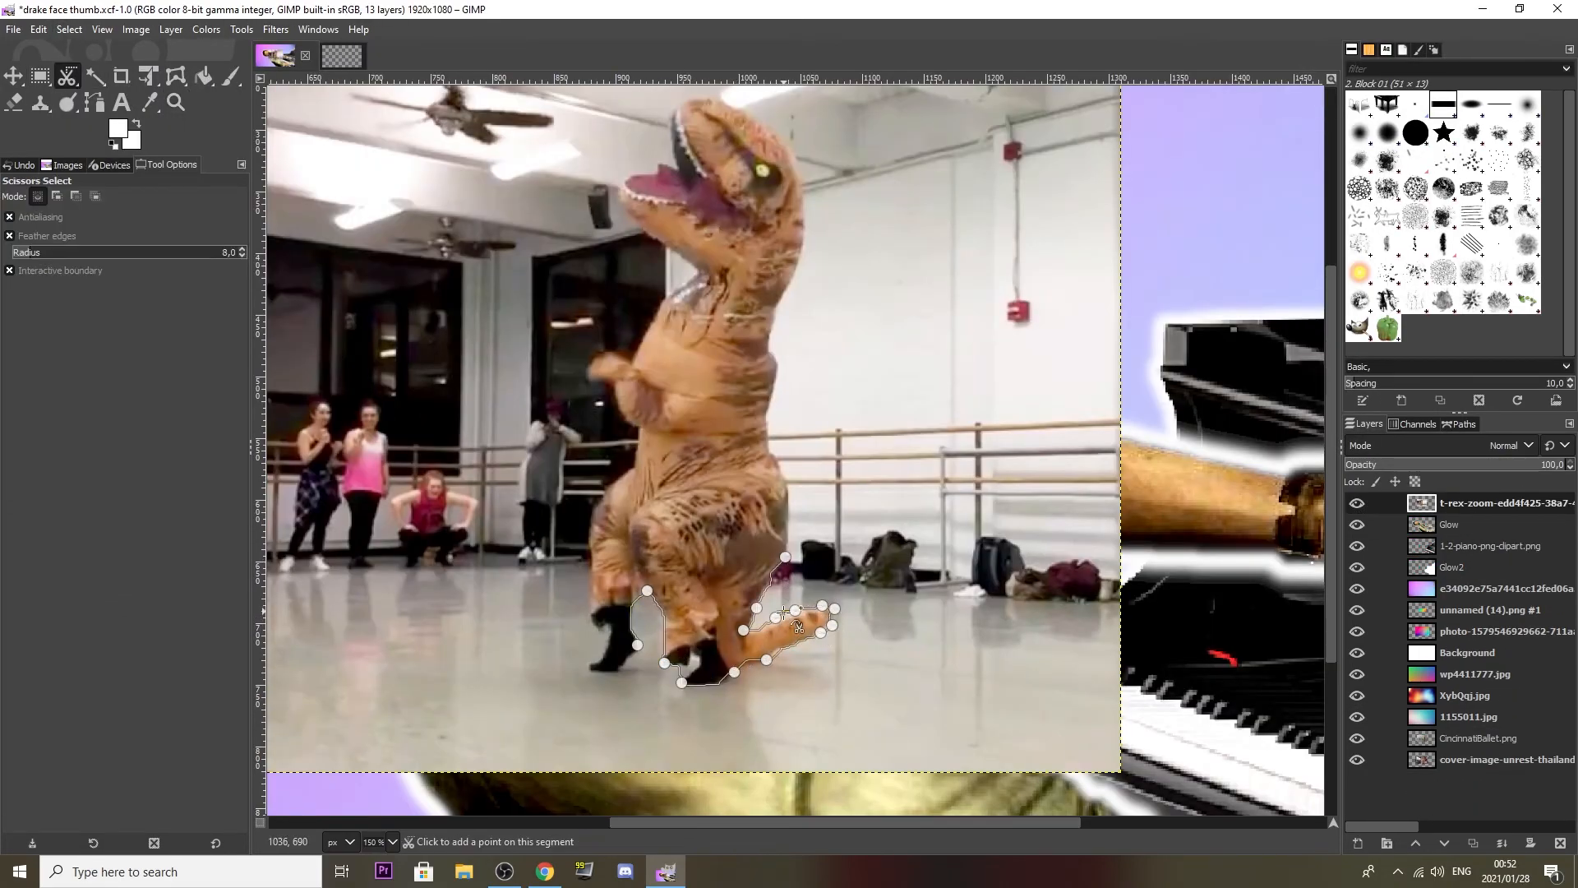
{"action": "left_click", "coordinate": [590, 526]}
{"action": "left_click", "coordinate": [601, 494]}
{"action": "left_click", "coordinate": [639, 425]}
{"action": "left_click", "coordinate": [586, 379]}
{"action": "left_click", "coordinate": [627, 355]}
{"action": "left_click", "coordinate": [652, 317]}
{"action": "left_click", "coordinate": [696, 272]}
{"action": "left_click", "coordinate": [624, 179]}
{"action": "left_click", "coordinate": [621, 197]}
{"action": "left_click", "coordinate": [672, 164]}
{"action": "left_click", "coordinate": [697, 100]}
{"action": "left_click", "coordinate": [803, 164]}
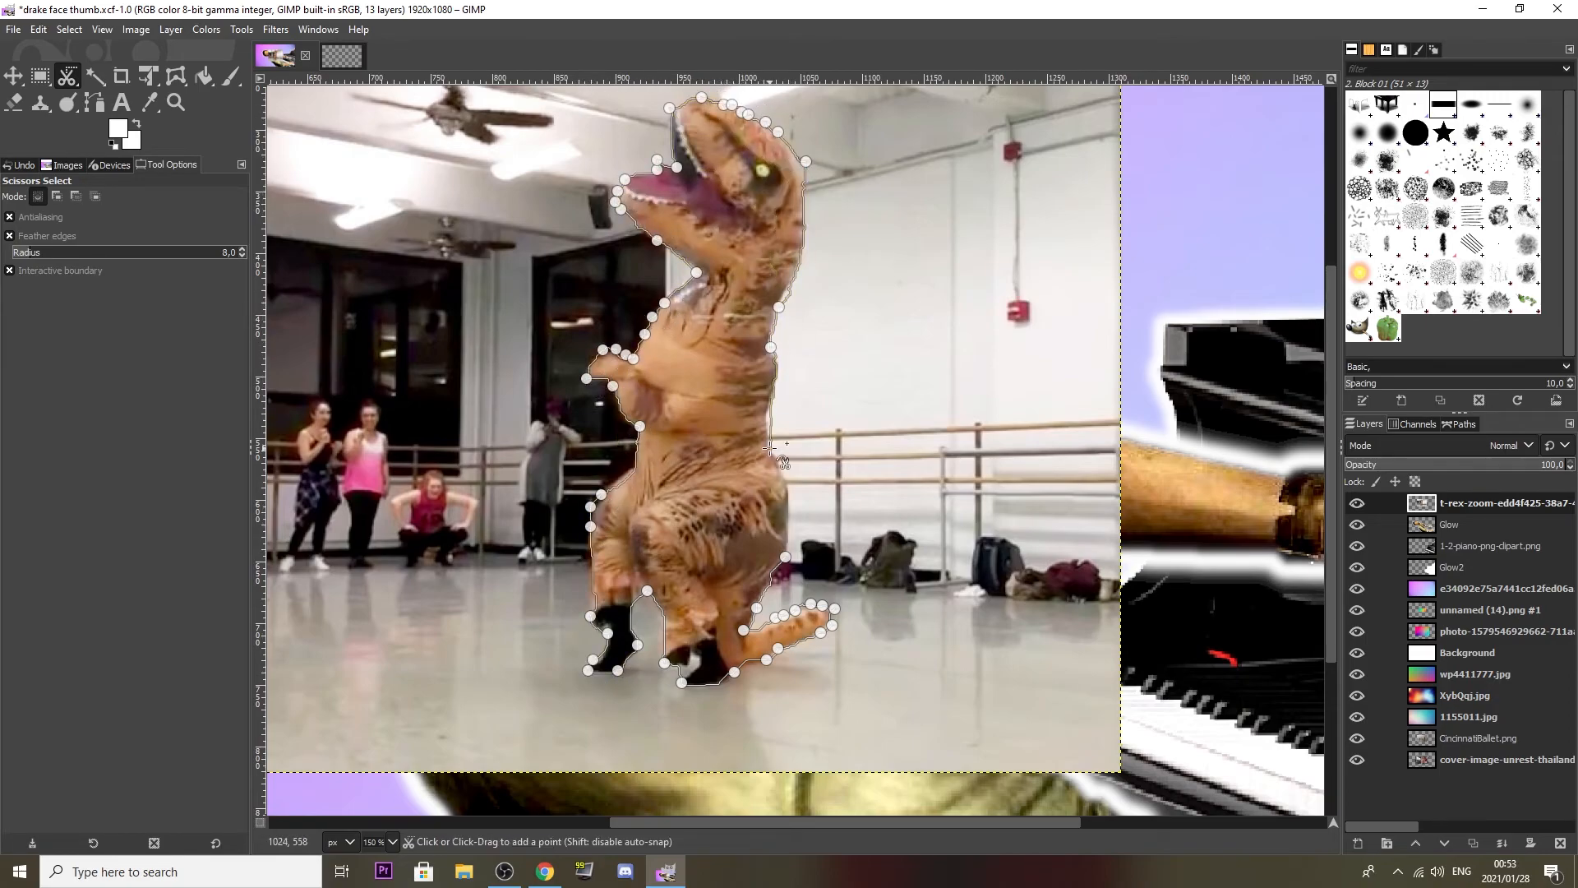
{"action": "left_click", "coordinate": [785, 557]}
{"action": "key", "text": "Return"}
Cut the selected T-rex out of the studio photo and paste it as a separate layer.
{"action": "left_click", "coordinate": [175, 102]}
{"action": "left_click", "coordinate": [45, 241]}
{"action": "left_click", "coordinate": [305, 300]}
{"action": "left_click", "coordinate": [13, 75]}
{"action": "key", "text": "ctrl+x"}
{"action": "key", "text": "ctrl+v"}
Enlarge the pasted T-rex by a factor of about 1.37 with Unified Transform.
{"action": "left_click", "coordinate": [148, 76]}
{"action": "left_click_drag", "start_coordinate": [680, 303], "coordinate": [620, 215]}
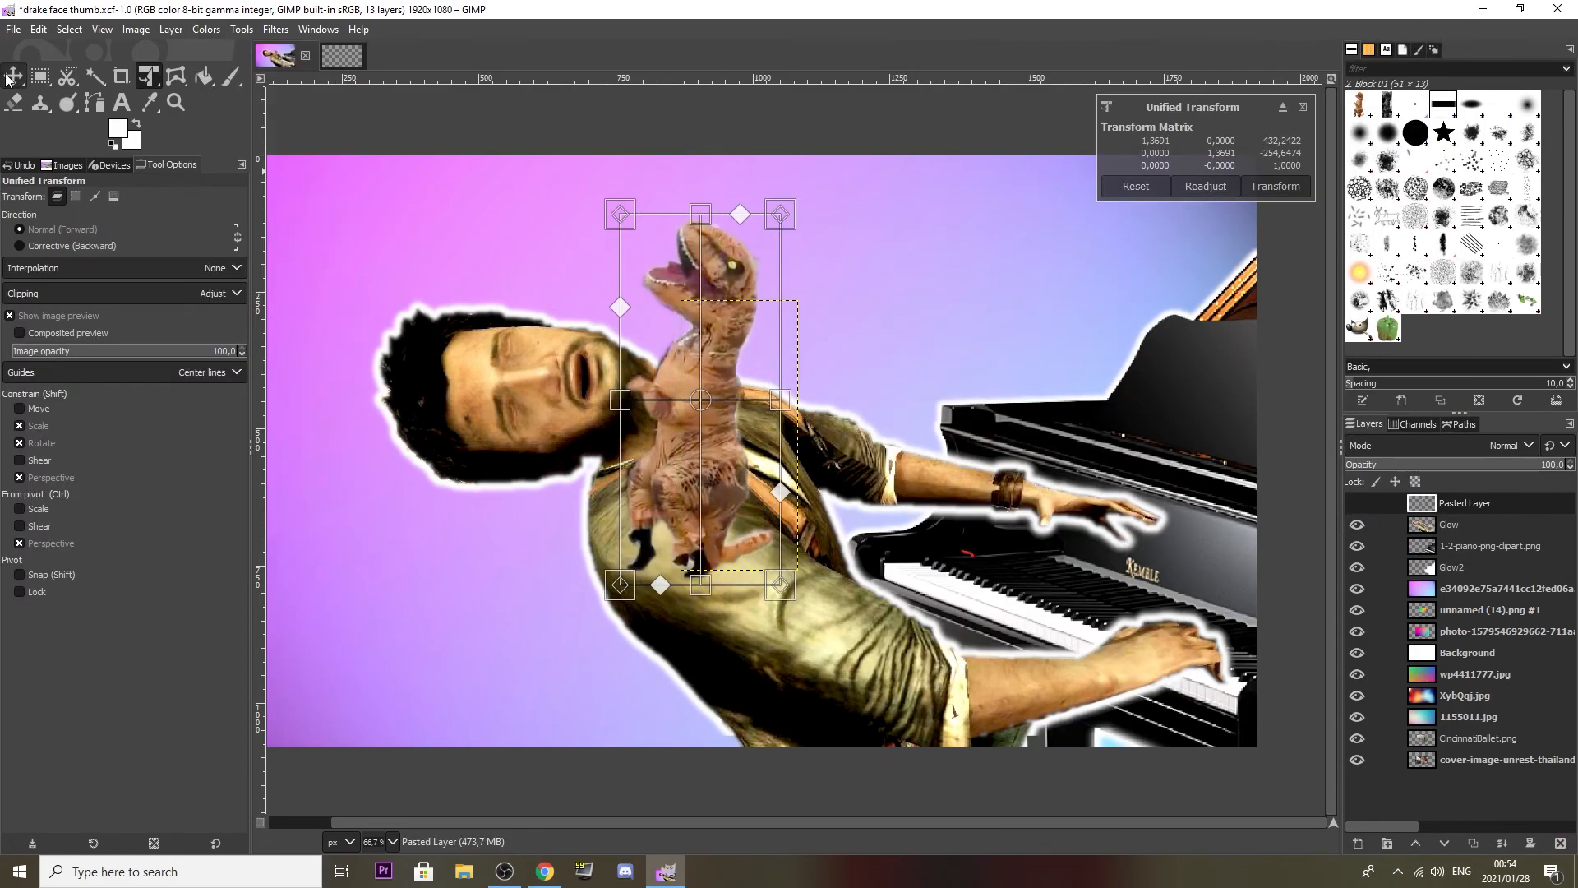
{"action": "key", "text": "Return"}
Move the T-rex layer beneath Glow2 and place the T-rex between the man's head and the piano lid.
{"action": "left_click_drag", "start_coordinate": [1464, 502], "coordinate": [1492, 566]}
{"action": "left_click", "coordinate": [1465, 545]}
{"action": "left_click_drag", "start_coordinate": [658, 288], "coordinate": [950, 250]}
Adjust the brightness-contrast and exposure of the T-rex layer.
{"action": "left_click", "coordinate": [205, 29]}
{"action": "left_click", "coordinate": [234, 148]}
{"action": "left_click", "coordinate": [238, 187]}
{"action": "left_click", "coordinate": [205, 29]}
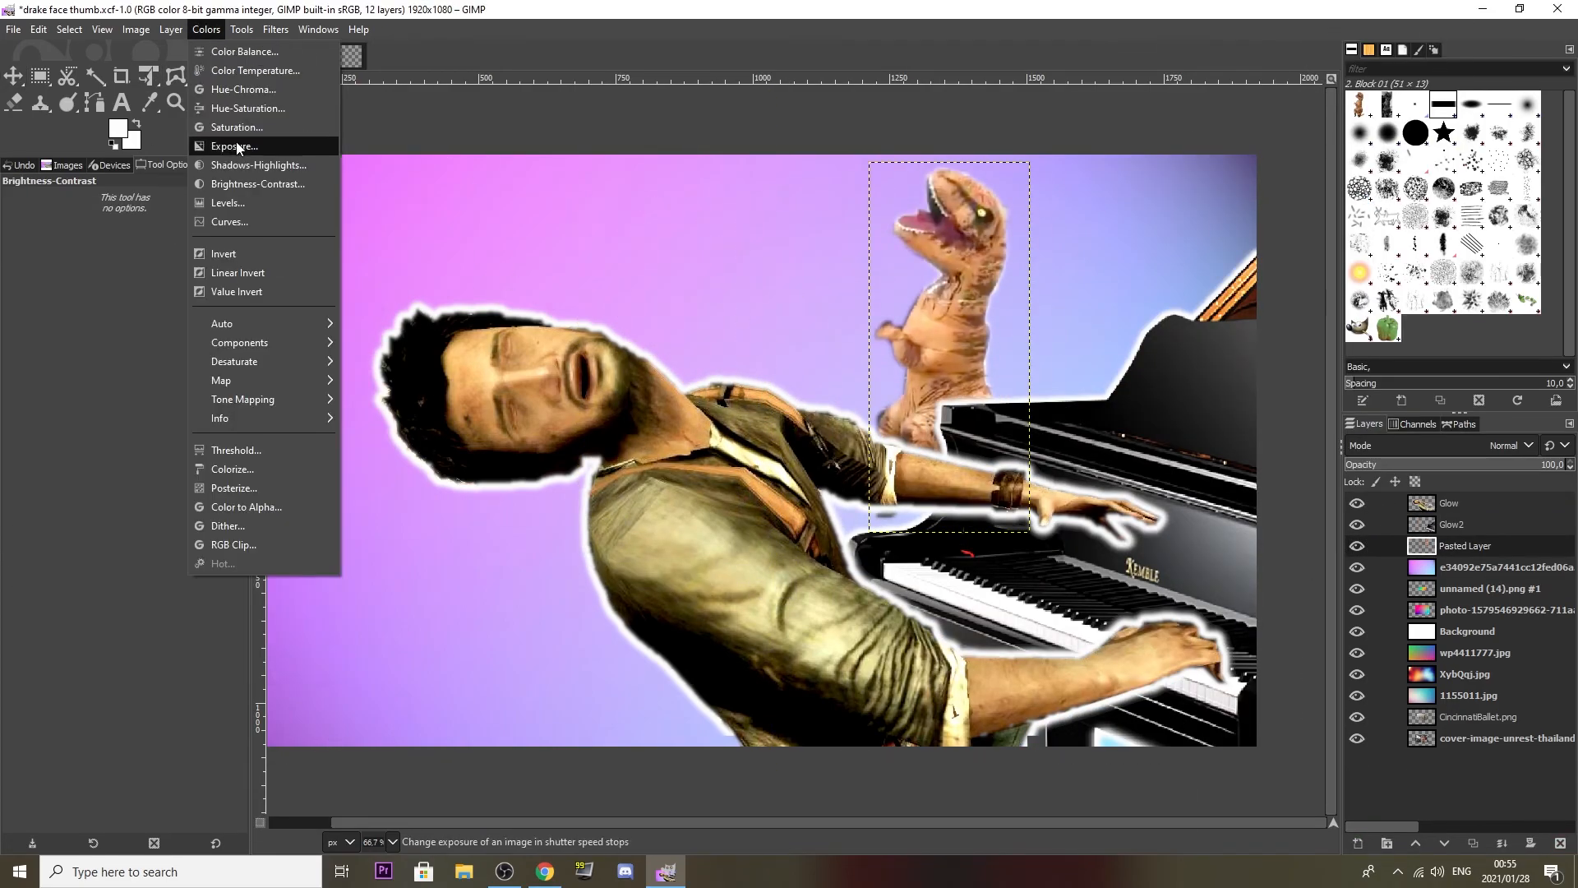
{"action": "left_click", "coordinate": [234, 148]}
{"action": "left_click", "coordinate": [216, 493]}
Add a new layer for the T-rex's glow, bucket-fill it with white around the T-rex, and reorder the layers.
{"action": "left_click", "coordinate": [170, 28]}
{"action": "left_click", "coordinate": [197, 48]}
{"action": "left_click", "coordinate": [203, 76]}
{"action": "left_click", "coordinate": [945, 329]}
{"action": "right_click", "coordinate": [1463, 546]}
{"action": "mouse_move", "coordinate": [1458, 545]}
{"action": "left_mouse_down"}
{"action": "mouse_move", "coordinate": [1458, 573]}
{"action": "mouse_move", "coordinate": [1477, 500]}
{"action": "left_mouse_up"}
Blur the T-rex's white glow layer and thicken it by merging down a duplicate.
{"action": "left_click", "coordinate": [275, 28]}
{"action": "left_click", "coordinate": [518, 131]}
{"action": "left_click", "coordinate": [214, 583]}
{"action": "right_click", "coordinate": [1438, 574]}
{"action": "left_click", "coordinate": [1339, 173]}
{"action": "right_click", "coordinate": [1446, 571]}
{"action": "left_click", "coordinate": [1340, 190]}
Enlarge and reposition the CincinnatiBallet.png photo layer with Unified Transform.
{"action": "left_click", "coordinate": [148, 75]}
{"action": "left_click_drag", "start_coordinate": [535, 323], "coordinate": [271, 148]}
{"action": "left_click_drag", "start_coordinate": [926, 775], "coordinate": [959, 788]}
{"action": "left_click", "coordinate": [1274, 186]}
{"action": "left_click", "coordinate": [68, 76]}
{"action": "left_click", "coordinate": [624, 717]}
{"action": "left_click", "coordinate": [595, 692]}
{"action": "left_click", "coordinate": [585, 705]}
{"action": "left_click", "coordinate": [549, 697]}
{"action": "left_click", "coordinate": [543, 687]}
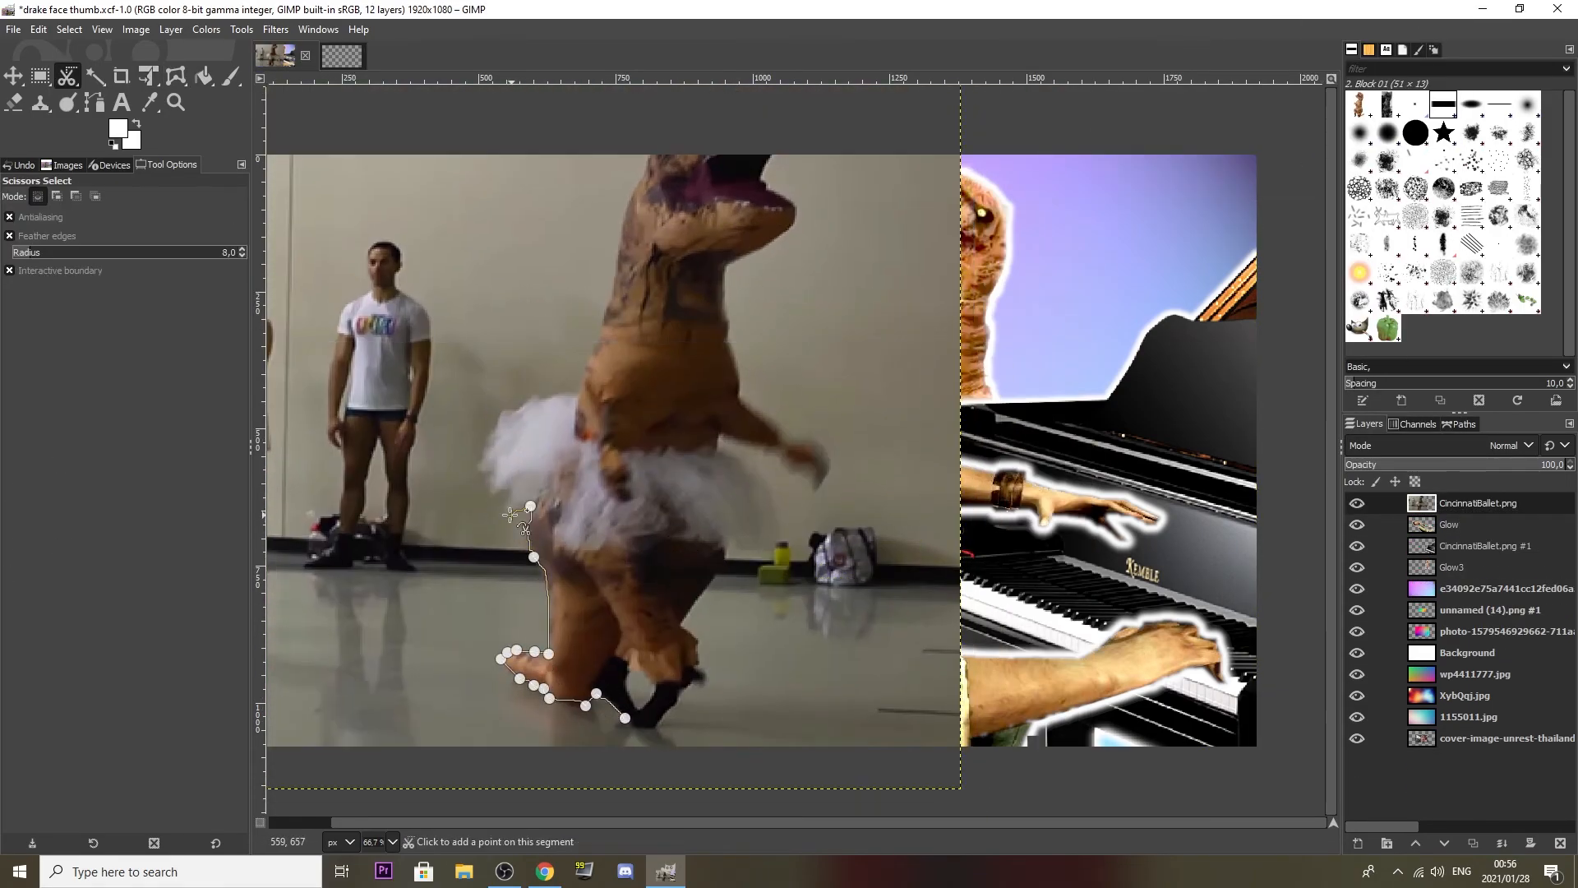
{"action": "left_click", "coordinate": [506, 406]}
Shrink the CincinnatiBallet.png photo with Unified Transform so the whole T-rex in the tutu fits on the canvas.
{"action": "left_click", "coordinate": [148, 76]}
{"action": "left_click_drag", "start_coordinate": [305, 161], "coordinate": [418, 270]}
{"action": "left_click_drag", "start_coordinate": [697, 450], "coordinate": [627, 425]}
{"action": "left_click", "coordinate": [1290, 186]}
Outline the T-rex in the tutu with Scissors Select, convert it to a selection, and copy it into a new layer.
{"action": "left_click", "coordinate": [68, 75]}
{"action": "left_click", "coordinate": [612, 704]}
{"action": "left_click", "coordinate": [590, 687]}
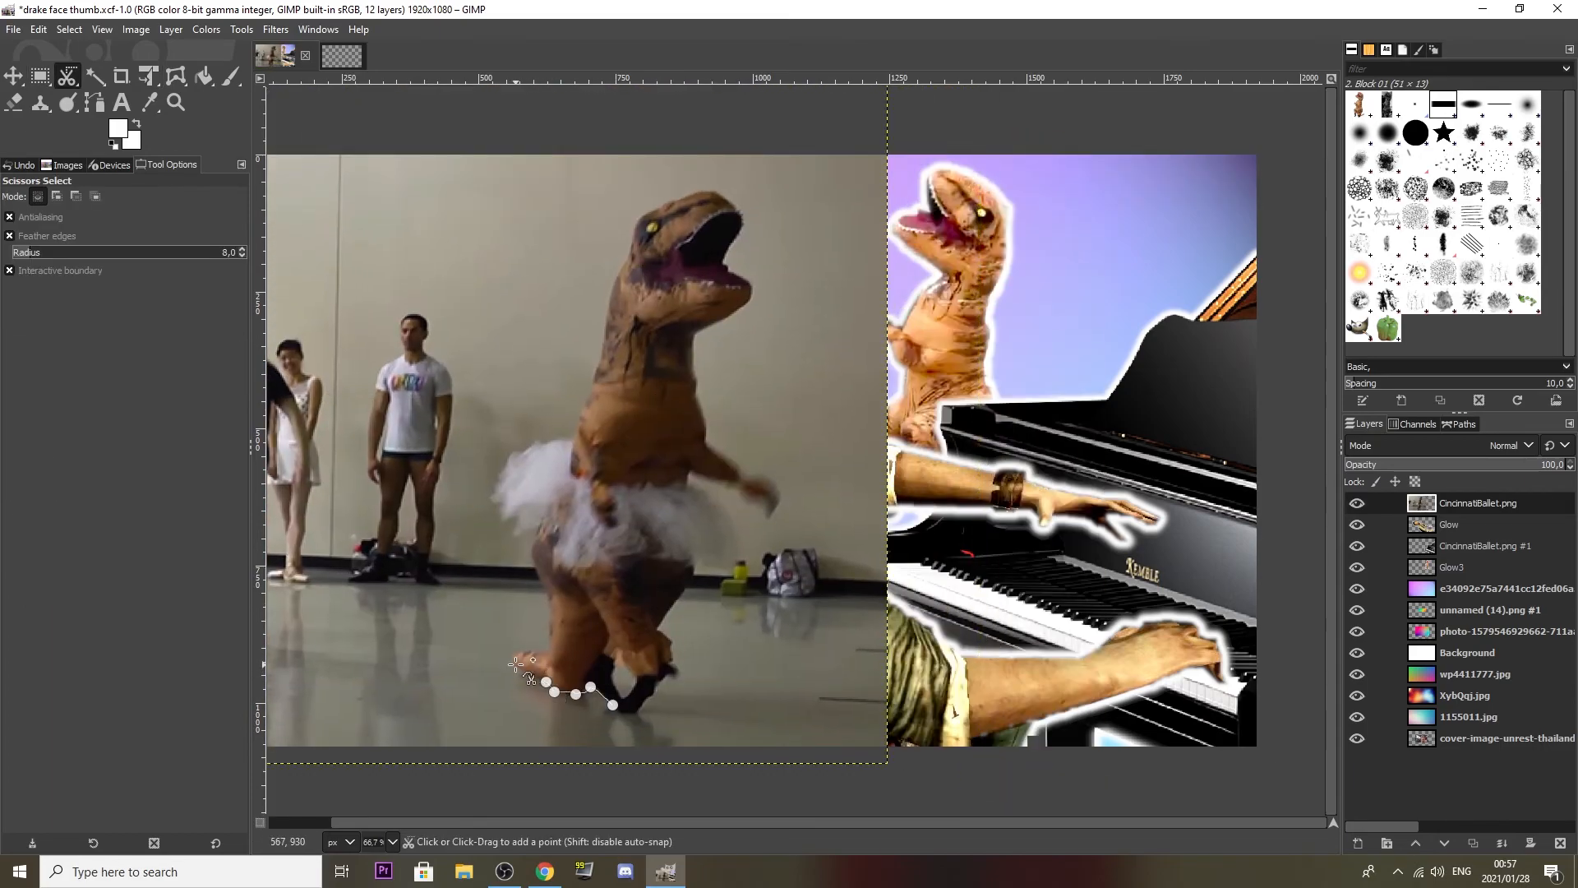
{"action": "left_click", "coordinate": [531, 552]}
{"action": "left_click", "coordinate": [518, 536]}
{"action": "left_click", "coordinate": [535, 527]}
{"action": "left_click", "coordinate": [516, 517]}
{"action": "left_click", "coordinate": [499, 522]}
{"action": "left_click", "coordinate": [509, 451]}
{"action": "left_click", "coordinate": [522, 453]}
{"action": "left_click", "coordinate": [544, 443]}
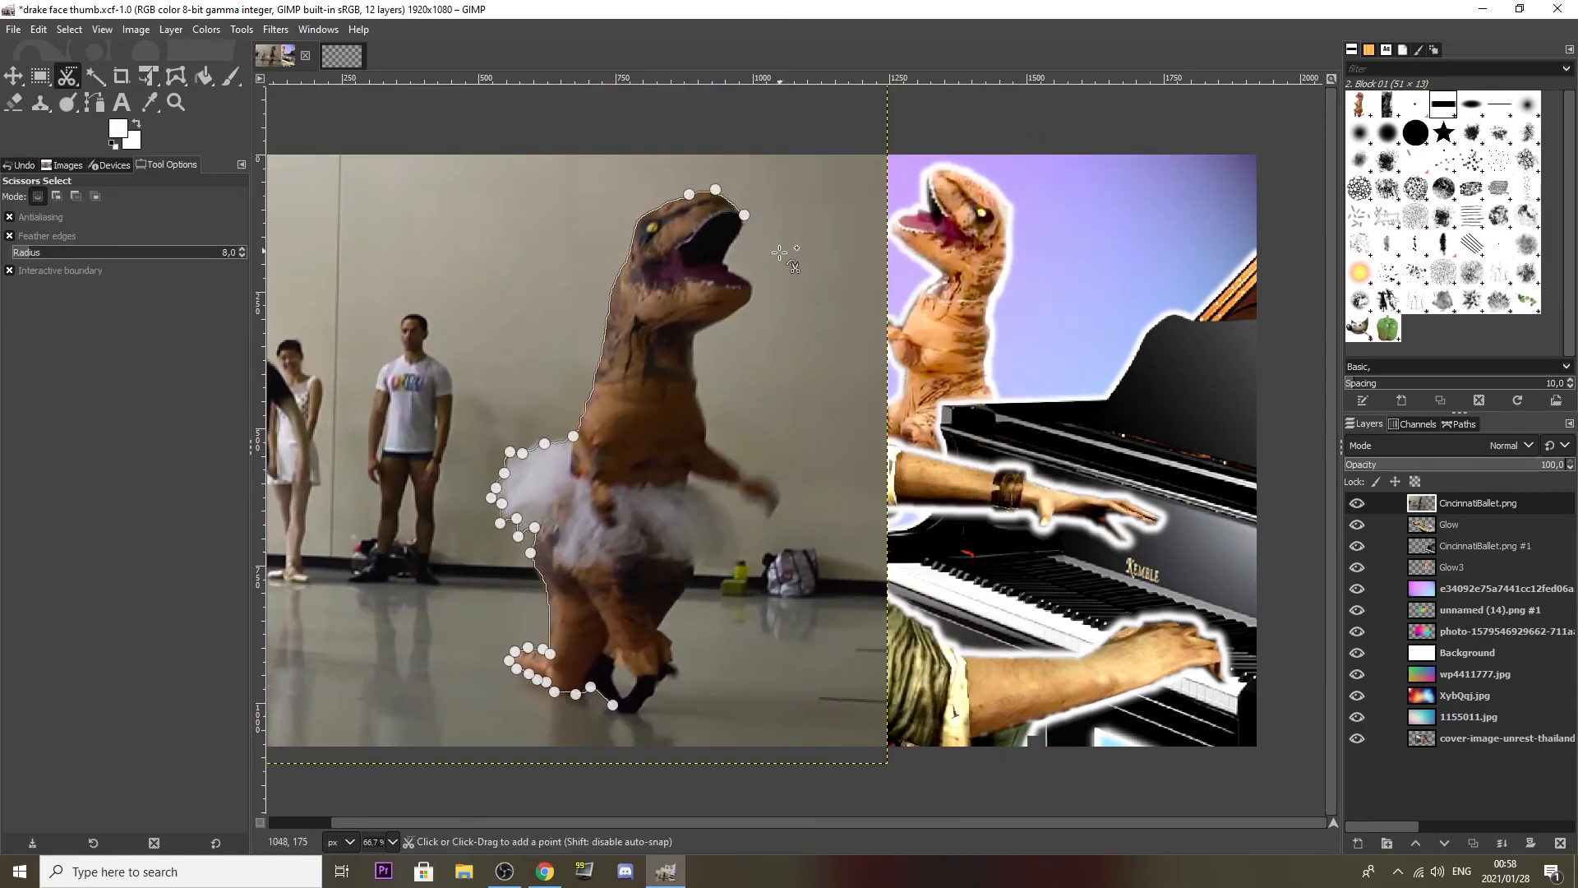
{"action": "left_click", "coordinate": [755, 282]}
{"action": "left_click", "coordinate": [710, 325]}
{"action": "left_click", "coordinate": [693, 333]}
{"action": "left_click", "coordinate": [696, 350]}
{"action": "left_click", "coordinate": [699, 405]}
{"action": "left_click", "coordinate": [705, 440]}
{"action": "left_click", "coordinate": [740, 474]}
{"action": "left_click", "coordinate": [780, 496]}
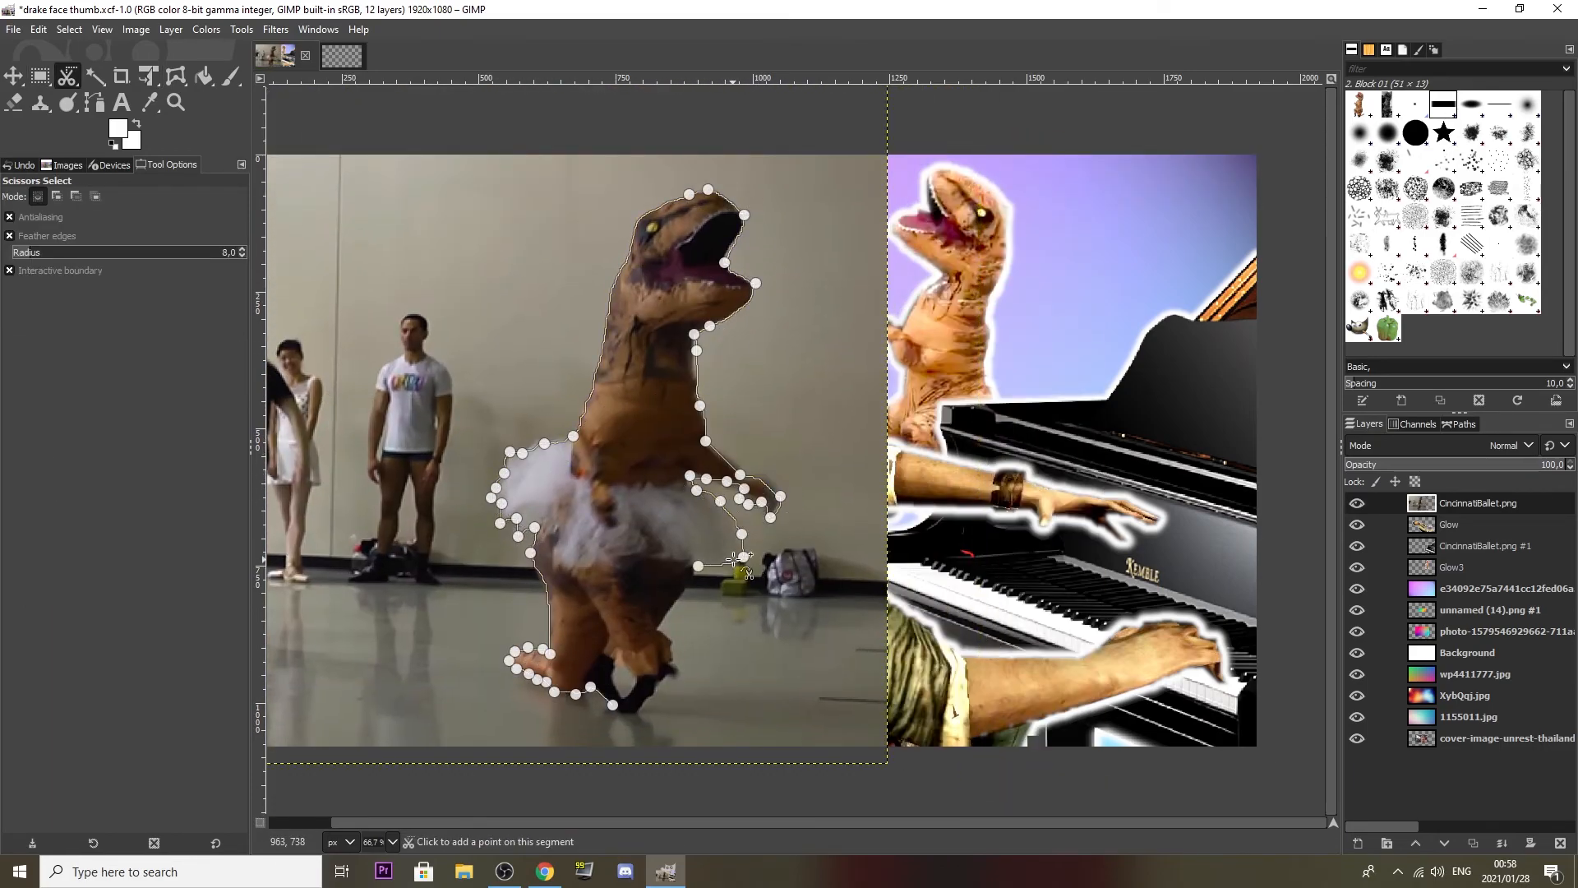
{"action": "left_click", "coordinate": [640, 711]}
{"action": "key", "text": "Return"}
{"action": "key", "text": "ctrl+c"}
{"action": "key", "text": "ctrl+v"}
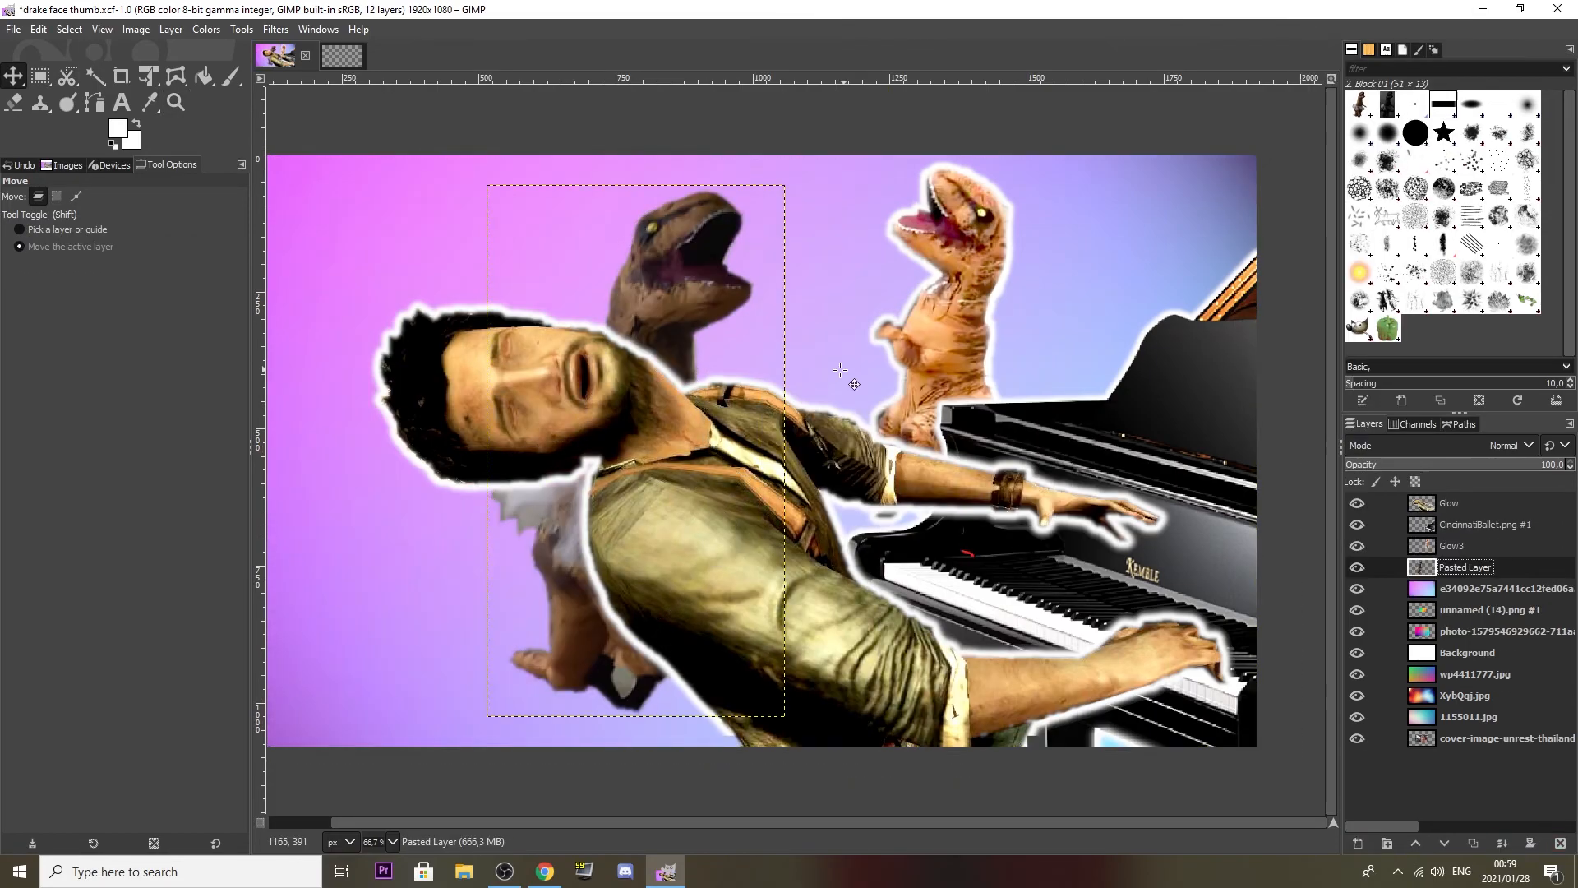
Move the pasted tutu T-rex over the man's head, raise its layer to the stack's top, and increase its brightness and contrast.
{"action": "left_click_drag", "start_coordinate": [658, 312], "coordinate": [520, 299]}
{"action": "left_click_drag", "start_coordinate": [1463, 566], "coordinate": [1462, 502]}
{"action": "left_click", "coordinate": [205, 28]}
{"action": "left_click", "coordinate": [247, 173]}
{"action": "left_click_drag", "start_coordinate": [158, 384], "coordinate": [229, 384]}
{"action": "mouse_move", "coordinate": [158, 406]}
{"action": "left_mouse_down"}
{"action": "mouse_move", "coordinate": [233, 407]}
{"action": "mouse_move", "coordinate": [181, 379]}
{"action": "left_mouse_up"}
{"action": "left_click", "coordinate": [201, 503]}
Apply two further colour adjustments to the T-rex in the tutu.
{"action": "left_click", "coordinate": [205, 29]}
{"action": "left_click", "coordinate": [246, 138]}
{"action": "left_click_drag", "start_coordinate": [171, 361], "coordinate": [184, 361]}
{"action": "left_click", "coordinate": [215, 490]}
{"action": "left_click", "coordinate": [206, 29]}
{"action": "left_click", "coordinate": [239, 121]}
{"action": "left_click", "coordinate": [215, 498]}
Select the tutu T-rex's silhouette, fill it with white for the glow, and lower that layer in the stack.
{"action": "right_click", "coordinate": [1459, 502]}
{"action": "left_click", "coordinate": [1374, 515]}
{"action": "left_click", "coordinate": [203, 76]}
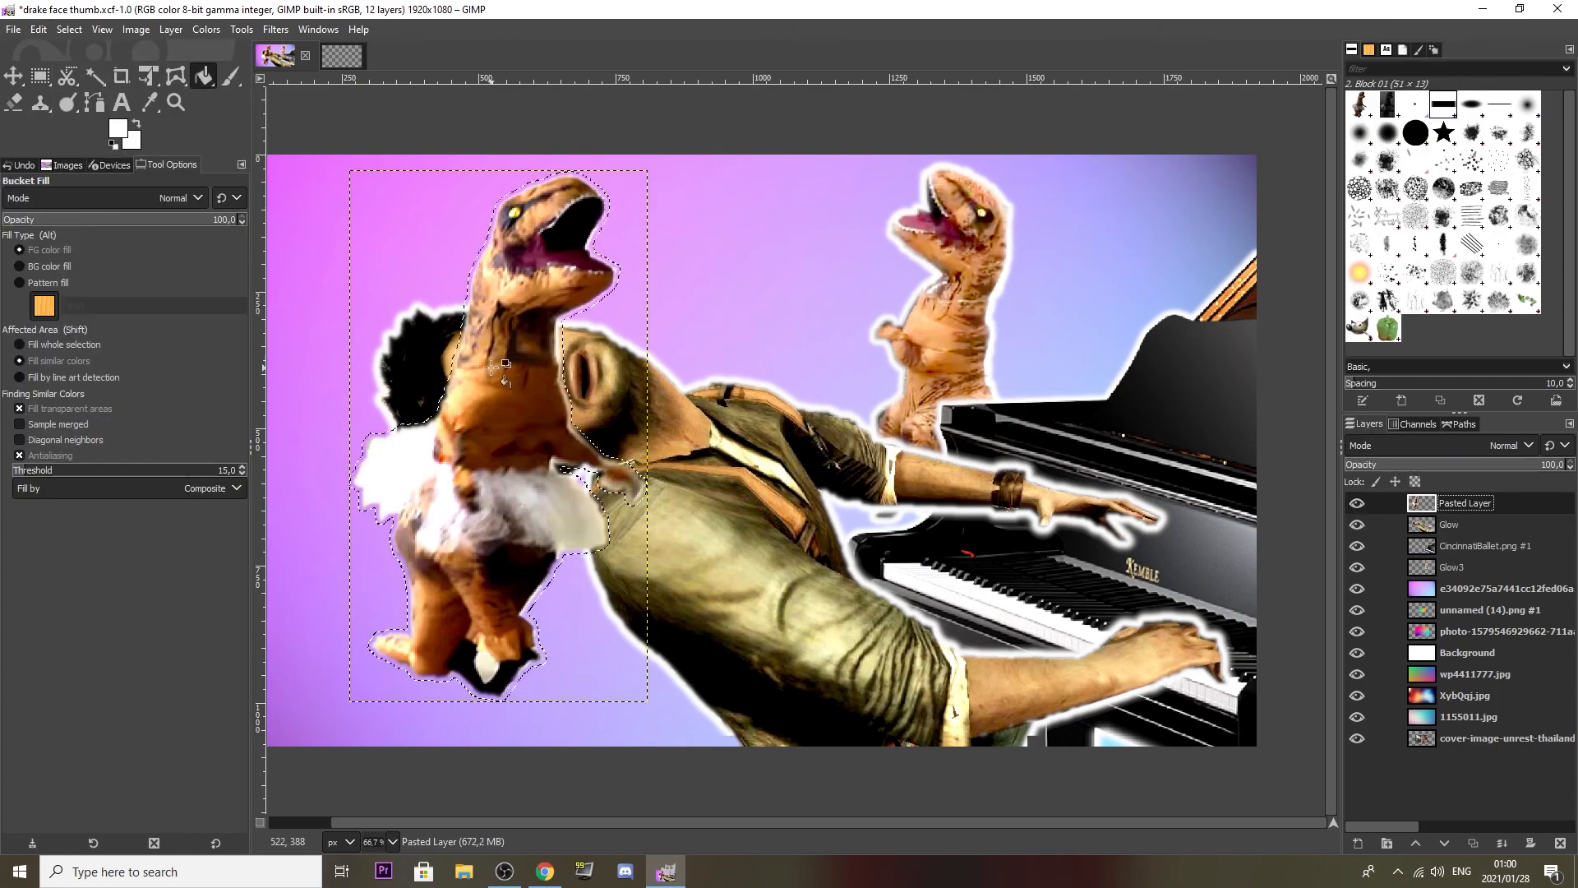
{"action": "left_click", "coordinate": [509, 353]}
{"action": "left_click_drag", "start_coordinate": [1459, 502], "coordinate": [1459, 530]}
Outline the T-rex at the 11dam5 photo's left side with Scissors Select, following its back, head, open mouth and belly.
{"action": "left_click", "coordinate": [12, 29]}
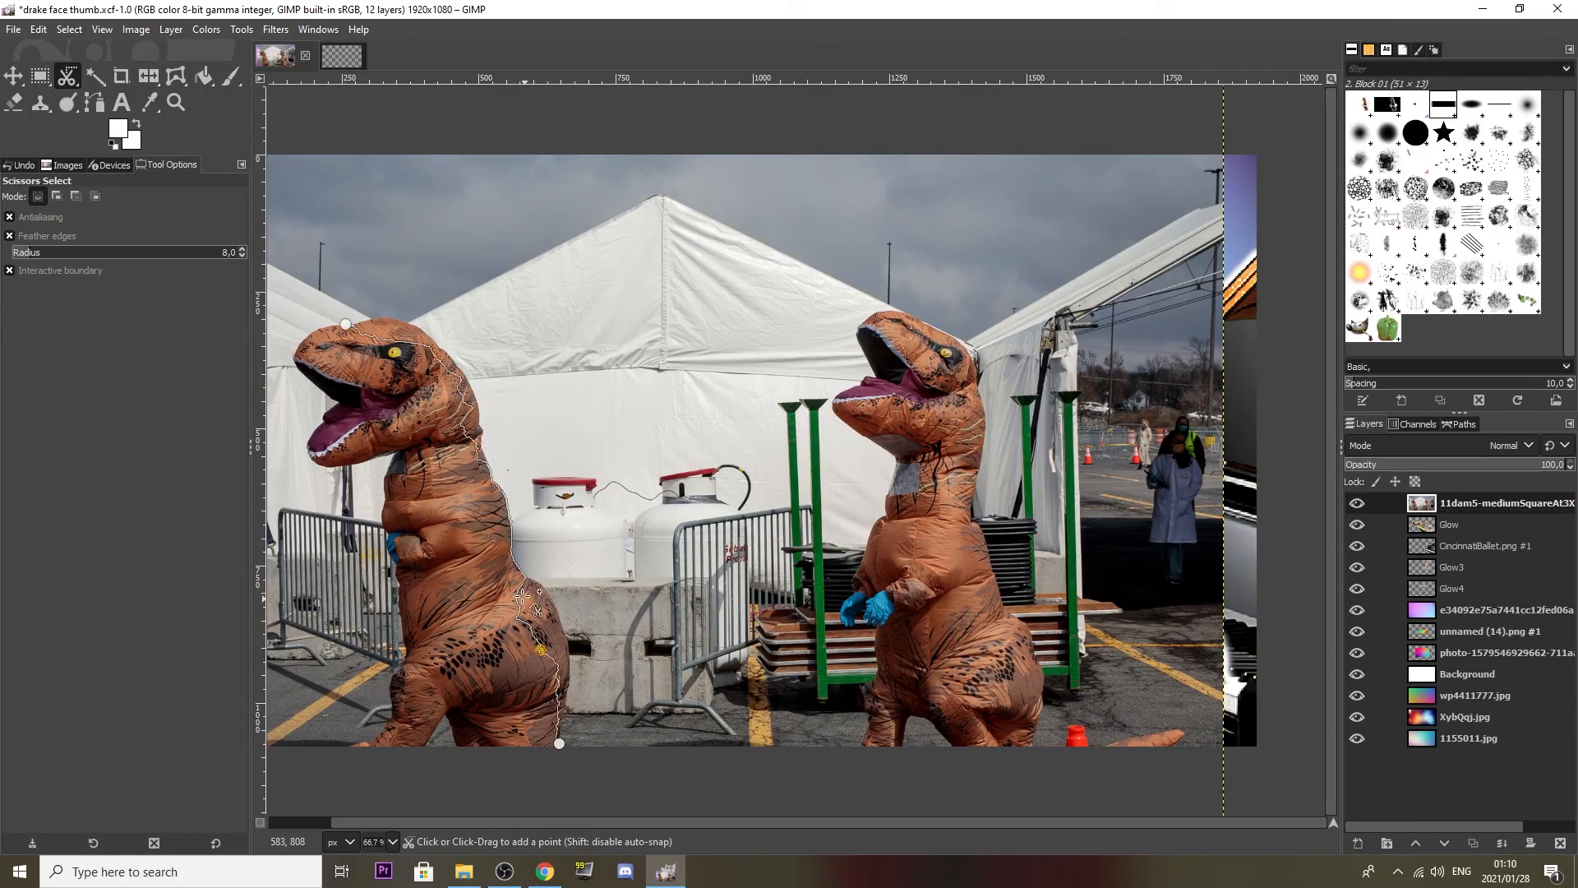
{"action": "left_click", "coordinate": [481, 429]}
{"action": "left_click", "coordinate": [445, 347]}
{"action": "left_click", "coordinate": [383, 317]}
{"action": "left_click", "coordinate": [334, 402]}
{"action": "left_click", "coordinate": [295, 358]}
{"action": "left_click", "coordinate": [306, 378]}
{"action": "left_click", "coordinate": [307, 452]}
{"action": "left_click", "coordinate": [323, 469]}
{"action": "left_click", "coordinate": [394, 454]}
{"action": "left_click", "coordinate": [383, 520]}
{"action": "left_click", "coordinate": [396, 604]}
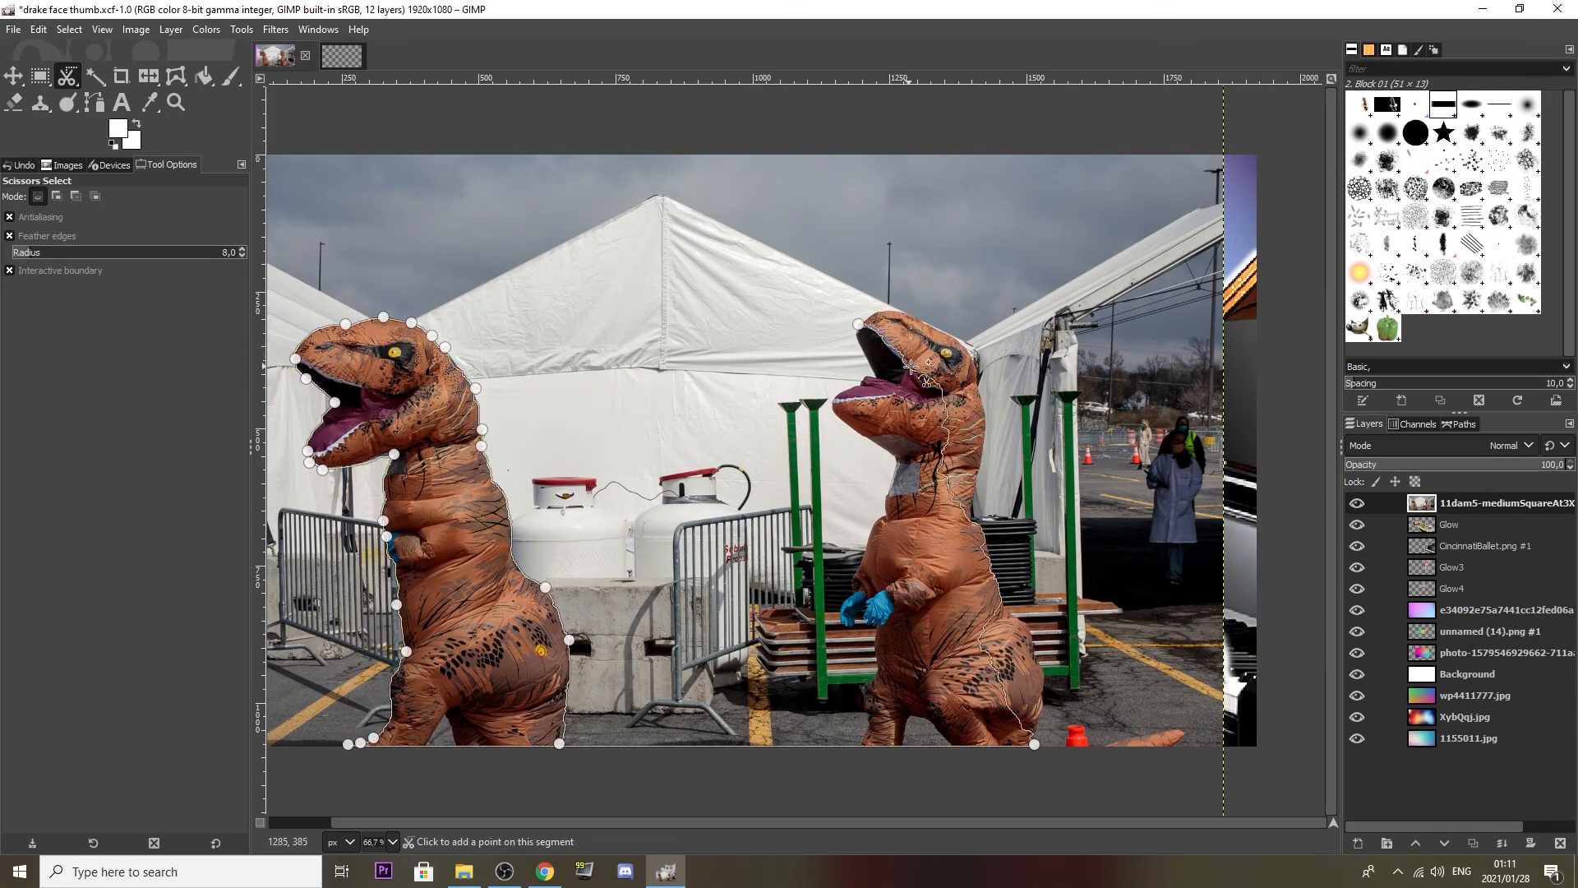
Outline the second T-rex in the photo with Scissors Select, convert both outlines to a selection, and cut it.
{"action": "left_click_drag", "start_coordinate": [974, 430], "coordinate": [986, 424]}
{"action": "left_click_drag", "start_coordinate": [981, 466], "coordinate": [983, 395]}
{"action": "left_click_drag", "start_coordinate": [986, 637], "coordinate": [1026, 623]}
{"action": "left_click", "coordinate": [1043, 675]}
{"action": "left_click", "coordinate": [863, 736]}
{"action": "left_click", "coordinate": [876, 374]}
{"action": "left_click", "coordinate": [829, 399]}
{"action": "left_click", "coordinate": [896, 456]}
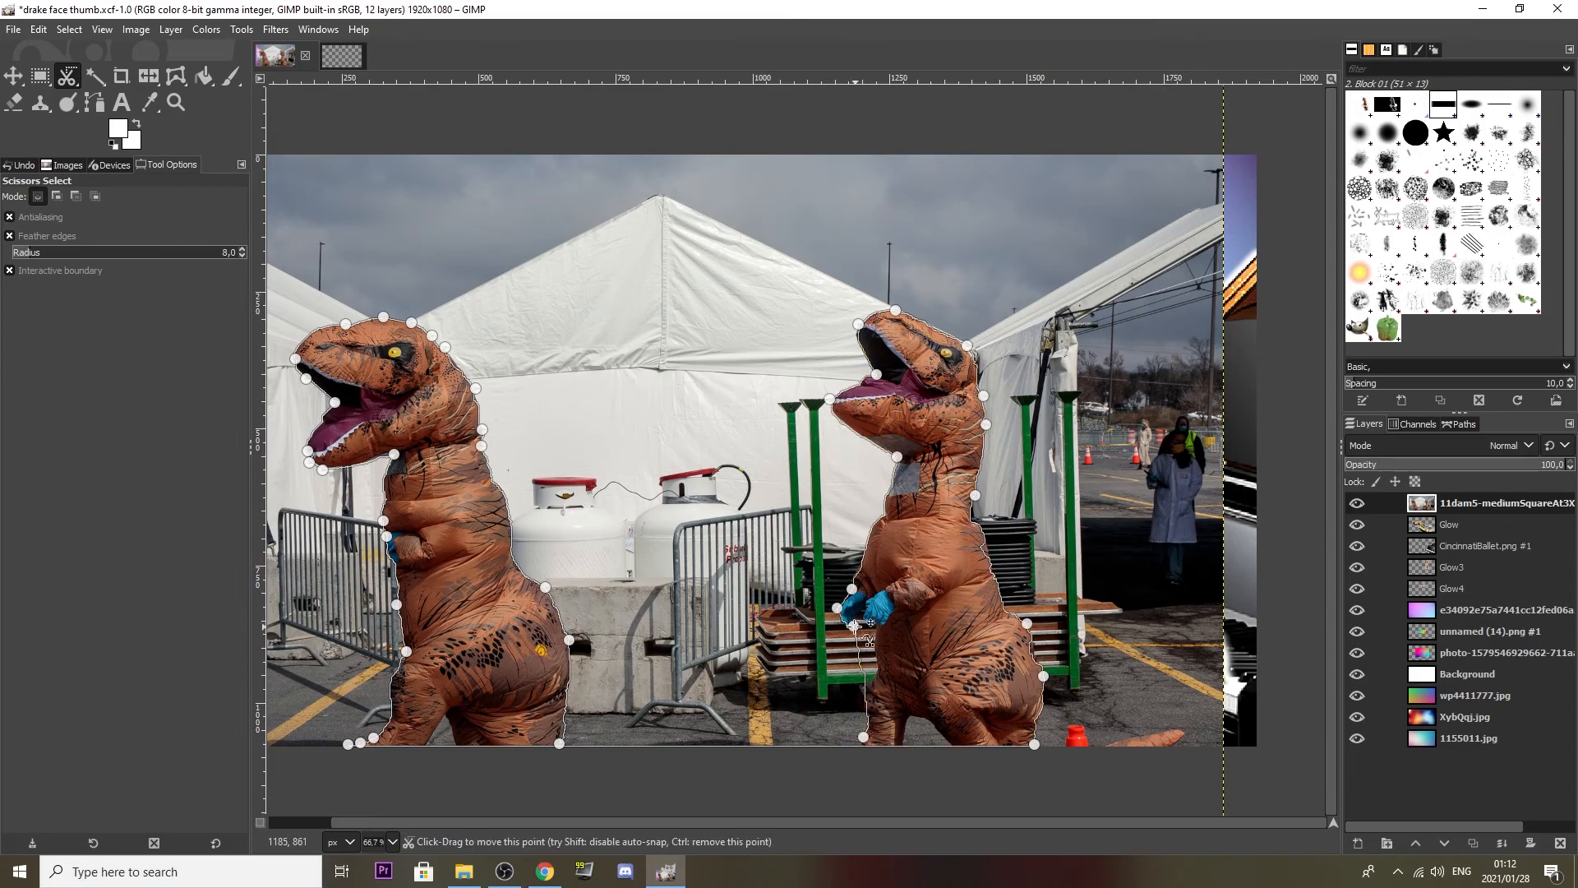
{"action": "key", "text": "Return"}
{"action": "key", "text": "ctrl+x"}
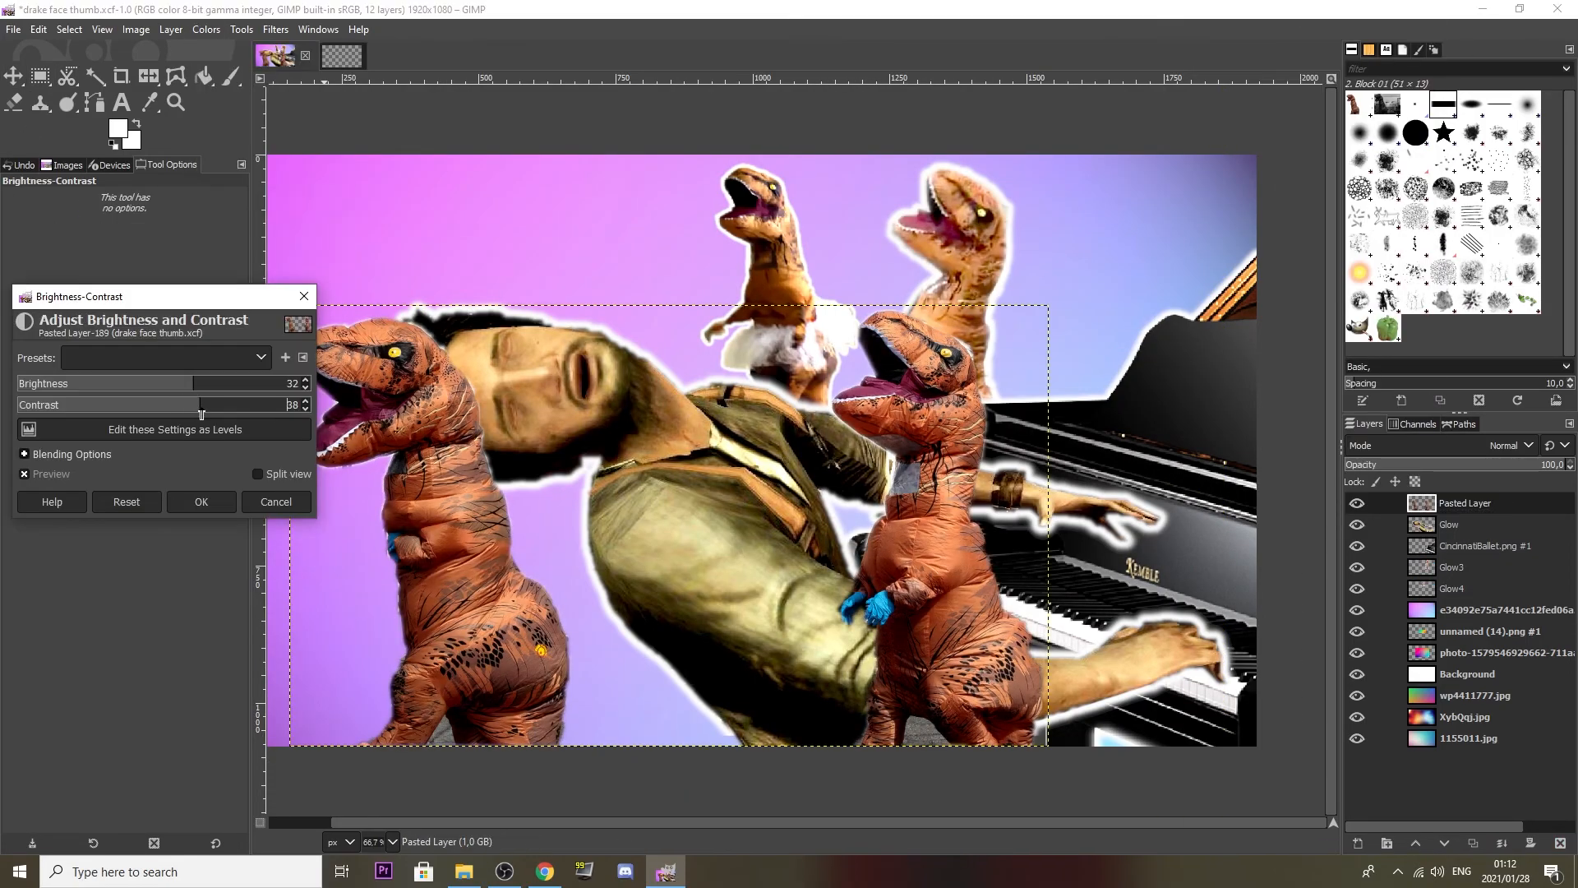
Fill the outline of the two pasted T-rexes with white on a new layer and place it beneath them.
{"action": "left_click", "coordinate": [275, 29]}
{"action": "left_click", "coordinate": [567, 323]}
{"action": "left_click", "coordinate": [813, 546]}
{"action": "left_click", "coordinate": [88, 253]}
{"action": "left_click", "coordinate": [126, 307]}
{"action": "key", "text": "ctrl+shift+n"}
{"action": "left_click", "coordinate": [460, 534]}
{"action": "left_click_drag", "start_coordinate": [1462, 503], "coordinate": [1462, 535]}
Thicken the two T-rexes' white glow by duplicating its layer twice, and apply a filter to soften it.
{"action": "key", "text": "ctrl+shift+d"}
{"action": "key", "text": "ctrl+shift+d"}
{"action": "left_click", "coordinate": [1463, 567]}
{"action": "left_click", "coordinate": [276, 29]}
{"action": "left_click", "coordinate": [814, 585]}
Shrink the pasted T-rex layer with Unified Transform, lower it in the layer stack, and reposition it on the canvas.
{"action": "key", "text": "shift+t"}
{"action": "left_click", "coordinate": [1466, 503]}
{"action": "right_click", "coordinate": [1467, 504]}
{"action": "left_click_drag", "start_coordinate": [731, 155], "coordinate": [731, 396]}
{"action": "key", "text": "Return"}
{"action": "key", "text": "m"}
{"action": "left_click_drag", "start_coordinate": [1450, 503], "coordinate": [1450, 588]}
{"action": "mouse_move", "coordinate": [742, 523]}
{"action": "left_mouse_down"}
{"action": "mouse_move", "coordinate": [1042, 243]}
{"action": "mouse_move", "coordinate": [356, 627]}
{"action": "left_mouse_up"}
Add the text AAAH in black Myriad Pro Bold Condensed and centre it inside the speech bubble.
{"action": "key", "text": "t"}
{"action": "left_click_drag", "start_coordinate": [484, 171], "coordinate": [861, 332]}
{"action": "type", "text": "AAAH"}
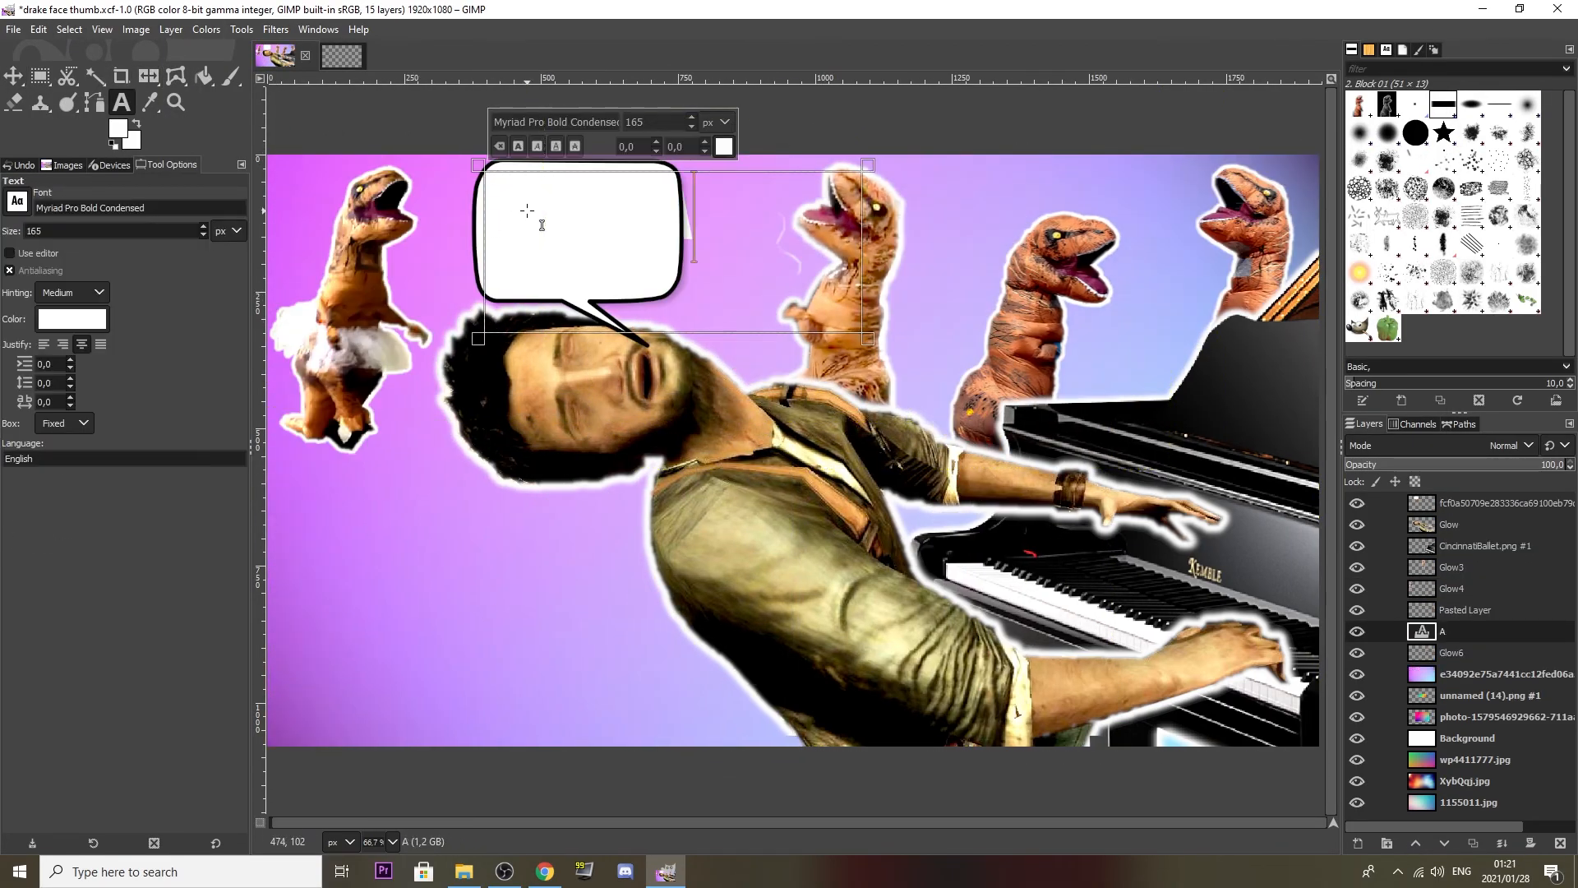
{"action": "left_click", "coordinate": [113, 144]}
{"action": "key", "text": "m"}
{"action": "left_click_drag", "start_coordinate": [673, 250], "coordinate": [581, 268]}
Merge the AAAH text into the speech bubble layer and apply the same filter to it and the Glow layer.
{"action": "right_click", "coordinate": [1467, 503]}
{"action": "left_click", "coordinate": [1348, 230]}
{"action": "left_click", "coordinate": [276, 31]}
{"action": "left_click", "coordinate": [813, 585]}
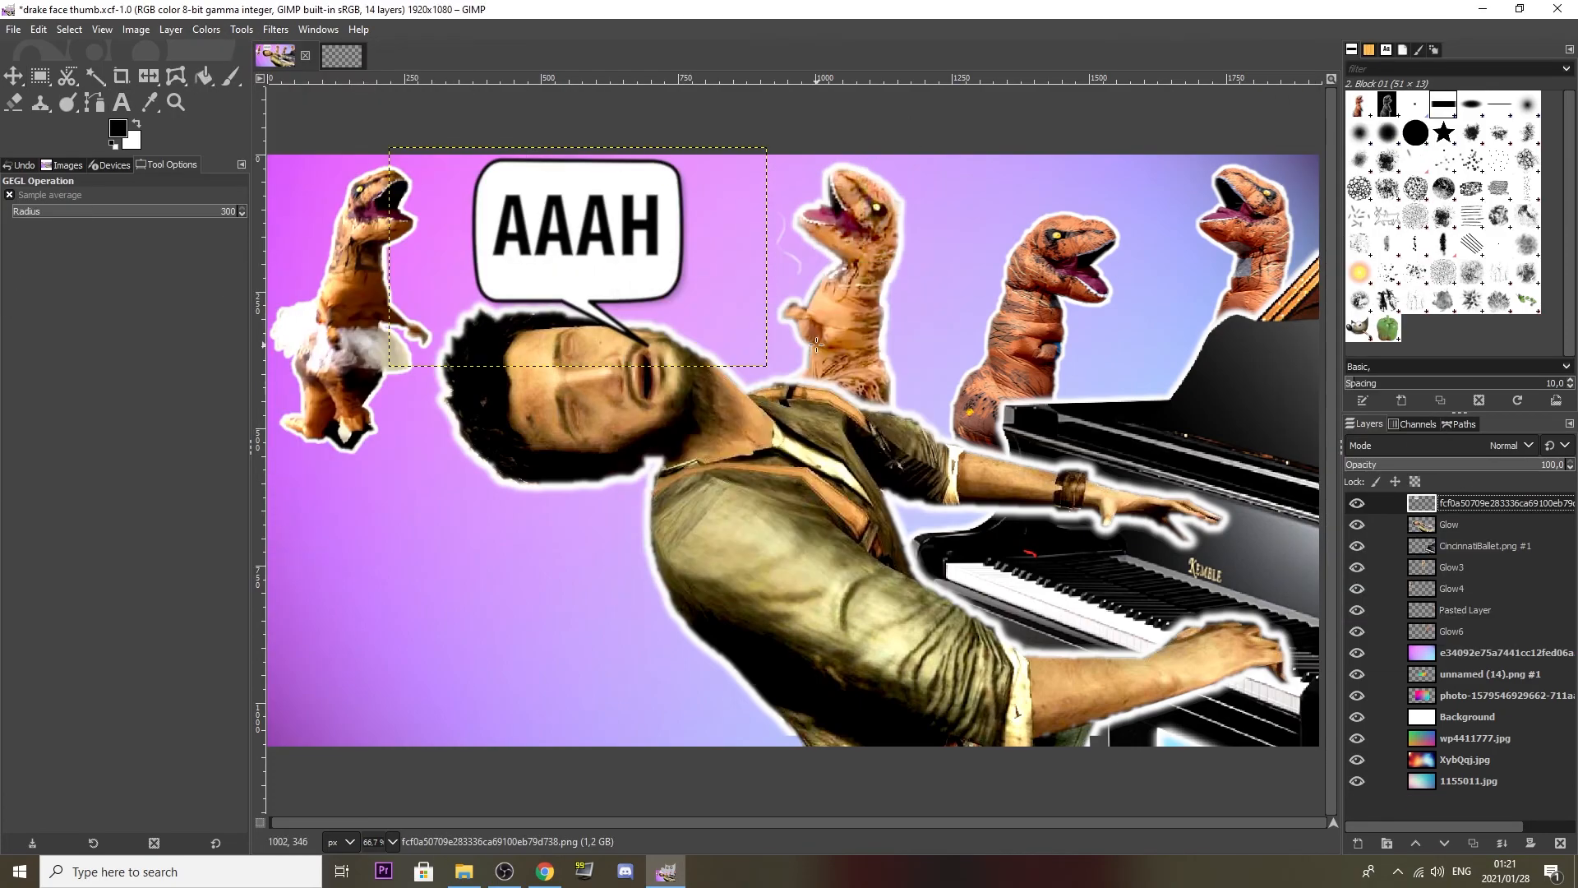
{"action": "left_click", "coordinate": [1450, 525]}
{"action": "left_click_drag", "start_coordinate": [772, 274], "coordinate": [1128, 269]}
{"action": "left_click", "coordinate": [1168, 580]}
Outline the lying T-rex in the grass photo with Scissors Select, including its back, head, belly, feet and tail.
{"action": "key", "text": "i"}
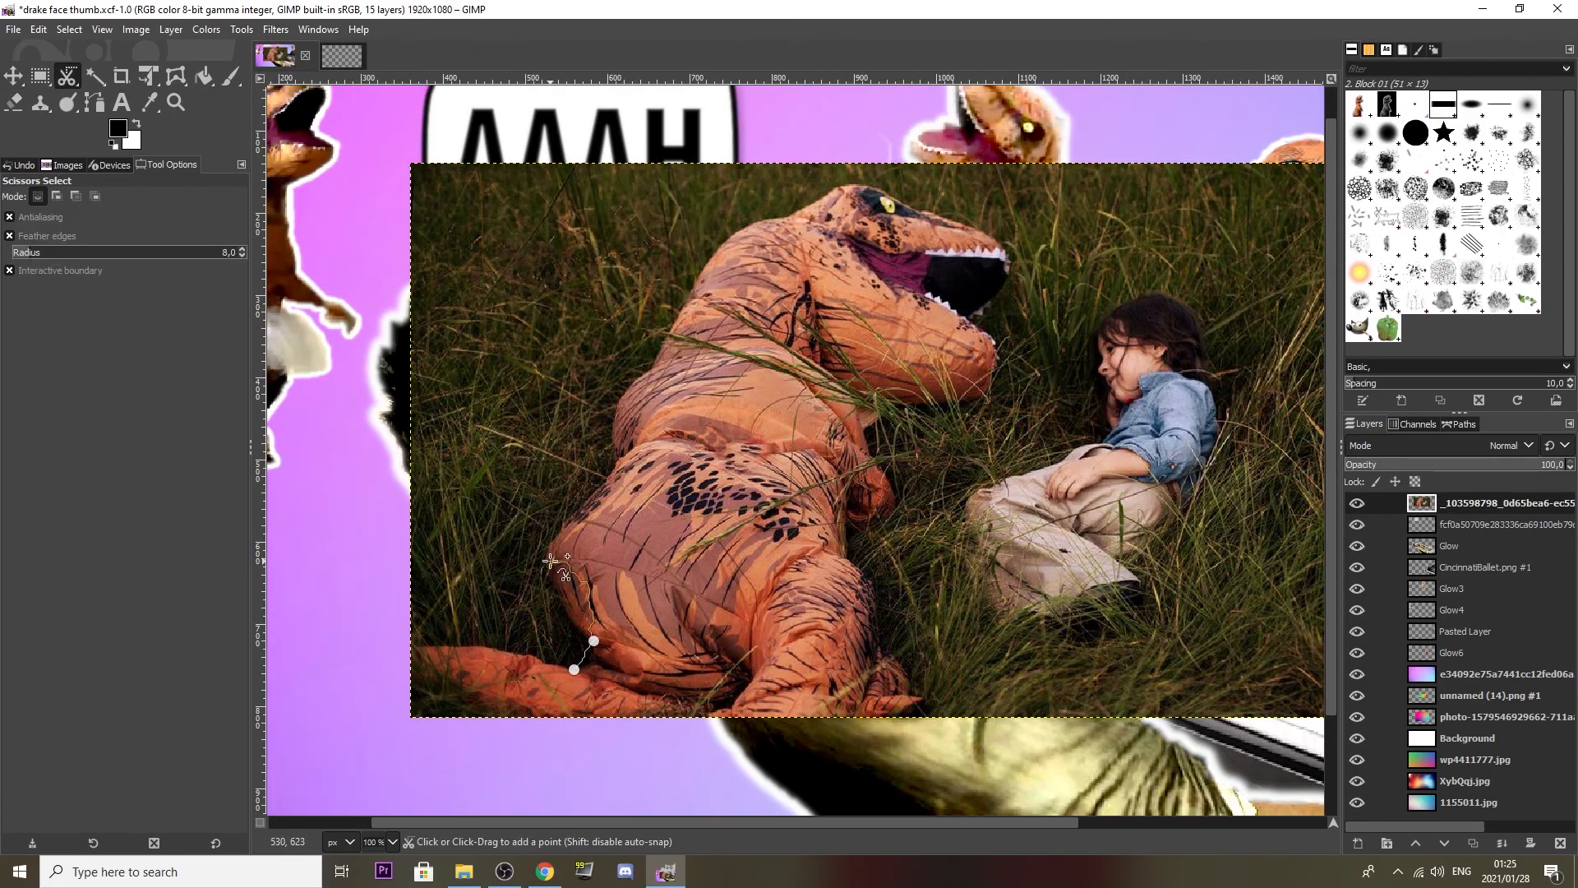
{"action": "left_click", "coordinate": [609, 461]}
{"action": "left_click", "coordinate": [586, 499]}
{"action": "left_click", "coordinate": [558, 532]}
{"action": "left_click", "coordinate": [564, 612]}
{"action": "left_click", "coordinate": [596, 661]}
{"action": "left_click", "coordinate": [706, 257]}
{"action": "left_click", "coordinate": [685, 299]}
{"action": "left_click", "coordinate": [616, 404]}
{"action": "left_click", "coordinate": [824, 195]}
{"action": "left_click", "coordinate": [908, 710]}
{"action": "left_click", "coordinate": [986, 310]}
{"action": "left_click", "coordinate": [887, 408]}
{"action": "left_click", "coordinate": [849, 531]}
{"action": "left_click", "coordinate": [868, 518]}
{"action": "left_click", "coordinate": [481, 711]}
{"action": "left_click", "coordinate": [449, 646]}
Transfer the selected T-rex from the grass photo onto a new layer of its own.
{"action": "key", "text": "m"}
{"action": "right_click", "coordinate": [721, 442]}
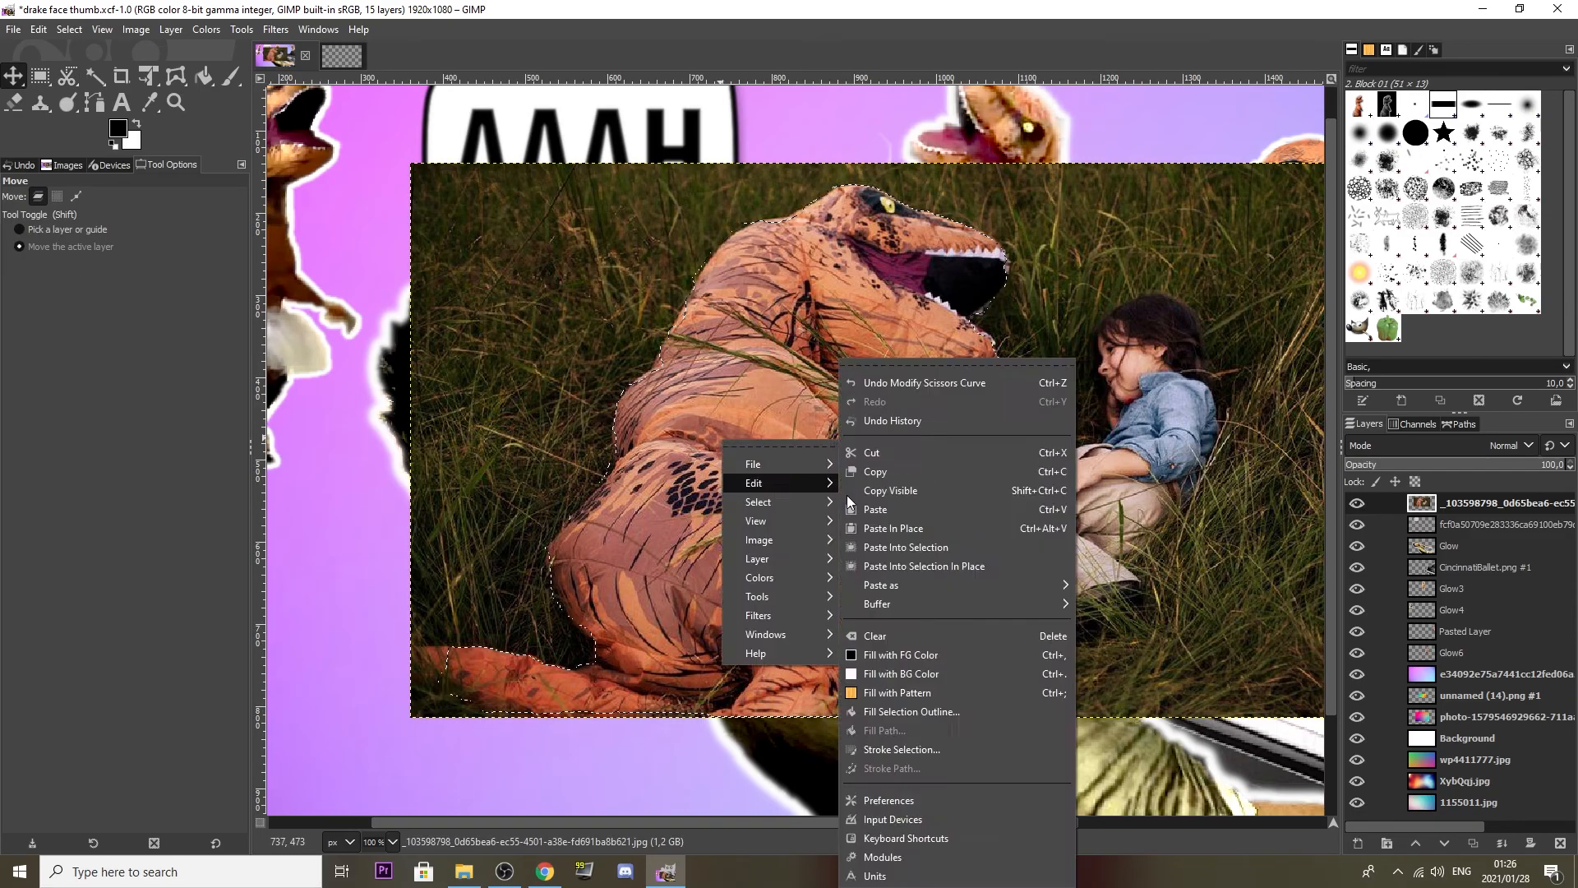
{"action": "left_click", "coordinate": [883, 548]}
{"action": "key", "text": "z"}
{"action": "left_click", "coordinate": [439, 435], "text": "ctrl"}
{"action": "key", "text": "ctrl+v"}
{"action": "key", "text": "ctrl+shift+n"}
{"action": "scroll", "coordinate": [721, 493], "scroll_direction": "up", "scroll_amount": 3}
Shrink and mirror the pasted T-rex, and place it in the canvas's lower-left corner.
{"action": "left_click", "coordinate": [148, 76]}
{"action": "scroll", "coordinate": [722, 493], "scroll_direction": "down", "scroll_amount": 3}
{"action": "left_click_drag", "start_coordinate": [915, 156], "coordinate": [916, 493]}
{"action": "left_click_drag", "start_coordinate": [718, 584], "coordinate": [475, 599]}
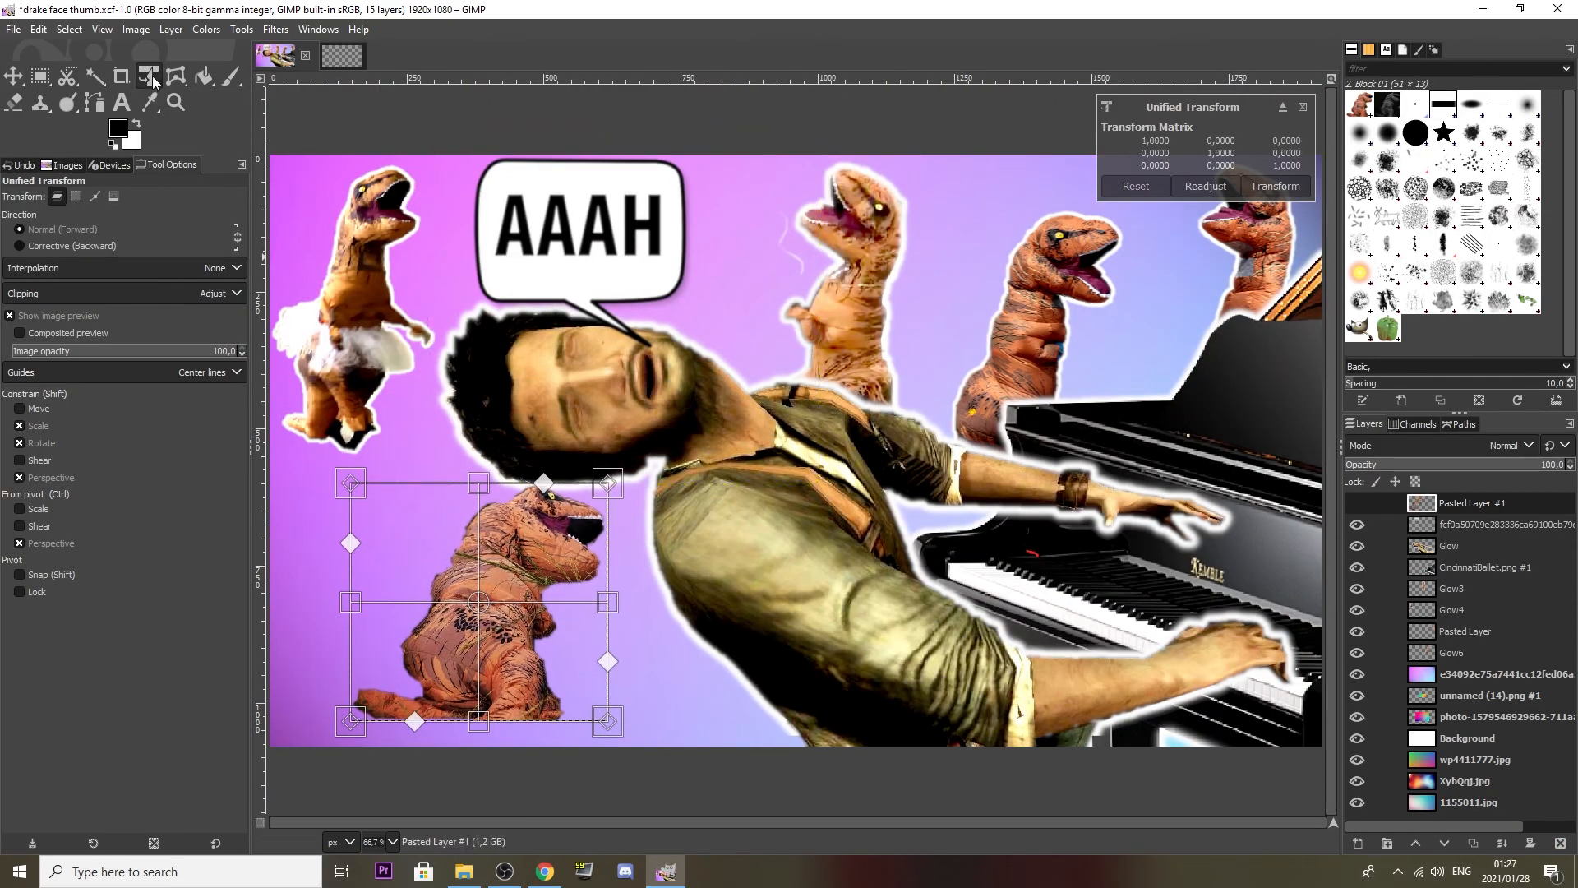
{"action": "left_click", "coordinate": [13, 75]}
{"action": "left_click_drag", "start_coordinate": [534, 678], "coordinate": [524, 710]}
Select the pasted T-rex's silhouette and fill it with white on a new layer named Glow7.
{"action": "right_click", "coordinate": [1461, 503]}
{"action": "left_click", "coordinate": [1367, 510]}
{"action": "key", "text": "ctrl+shift+n"}
{"action": "type", "text": "Glow7"}
{"action": "key", "text": "Return"}
{"action": "left_click", "coordinate": [447, 609]}
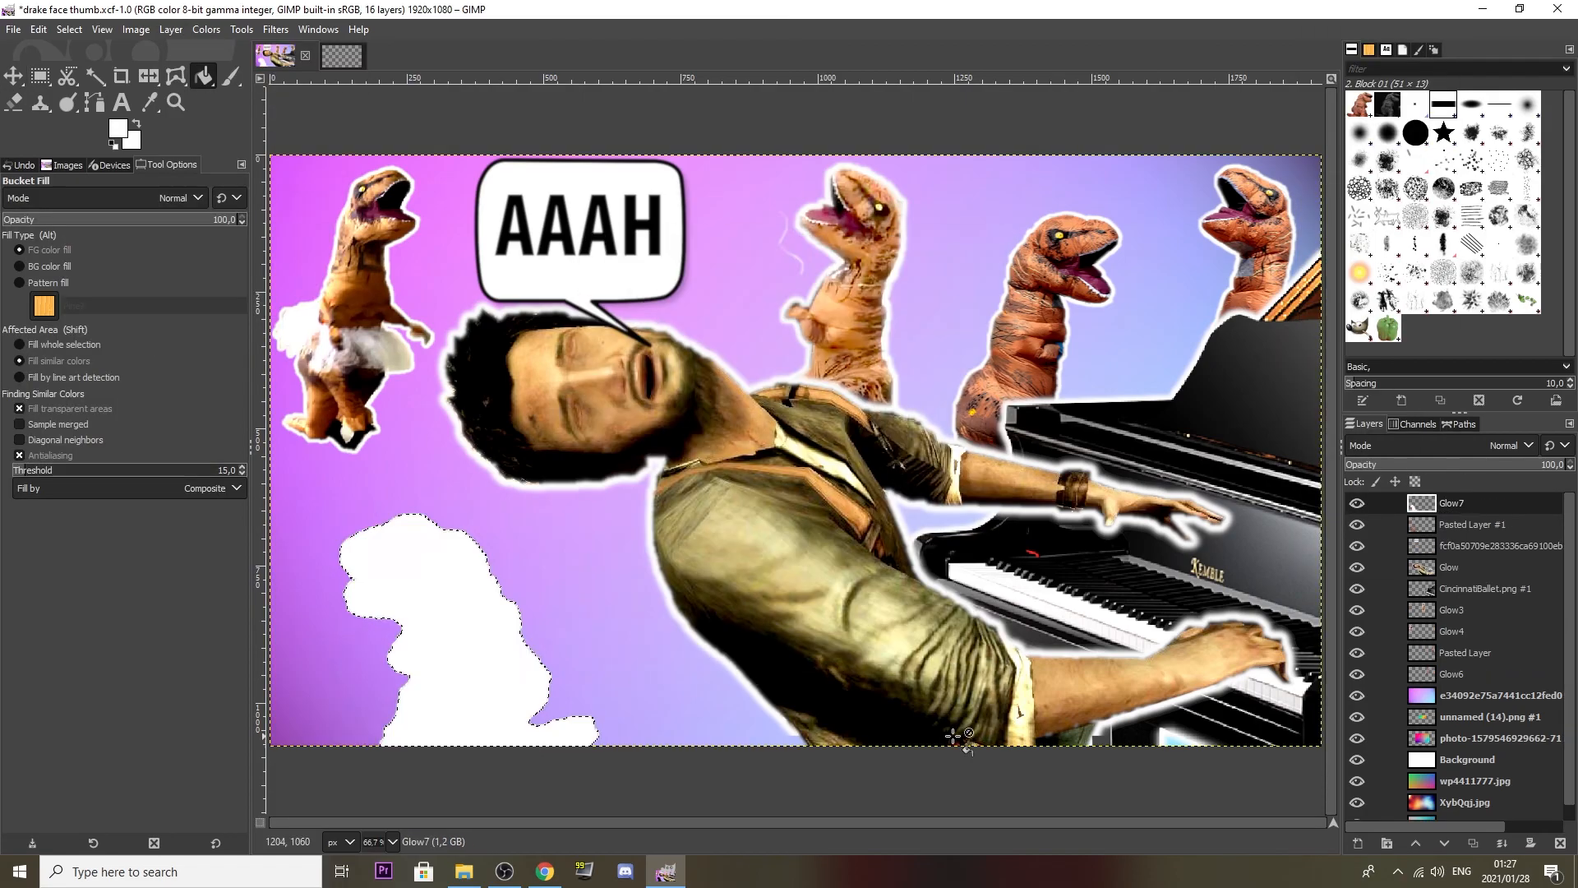
Reapply the last filter to the Glow7 layer and duplicate the layer twice.
{"action": "key", "text": "ctrl+shift+f"}
{"action": "left_click", "coordinate": [1170, 578]}
{"action": "key", "text": "ctrl+shift+d"}
{"action": "key", "text": "ctrl+shift+d"}
Increase the contrast of the lower-left T-rex layer and open the Gaussian Blur filter for it.
{"action": "left_click", "coordinate": [1467, 502]}
{"action": "left_click_drag", "start_coordinate": [160, 405], "coordinate": [181, 406]}
{"action": "left_click", "coordinate": [200, 500]}
{"action": "left_click", "coordinate": [274, 28]}
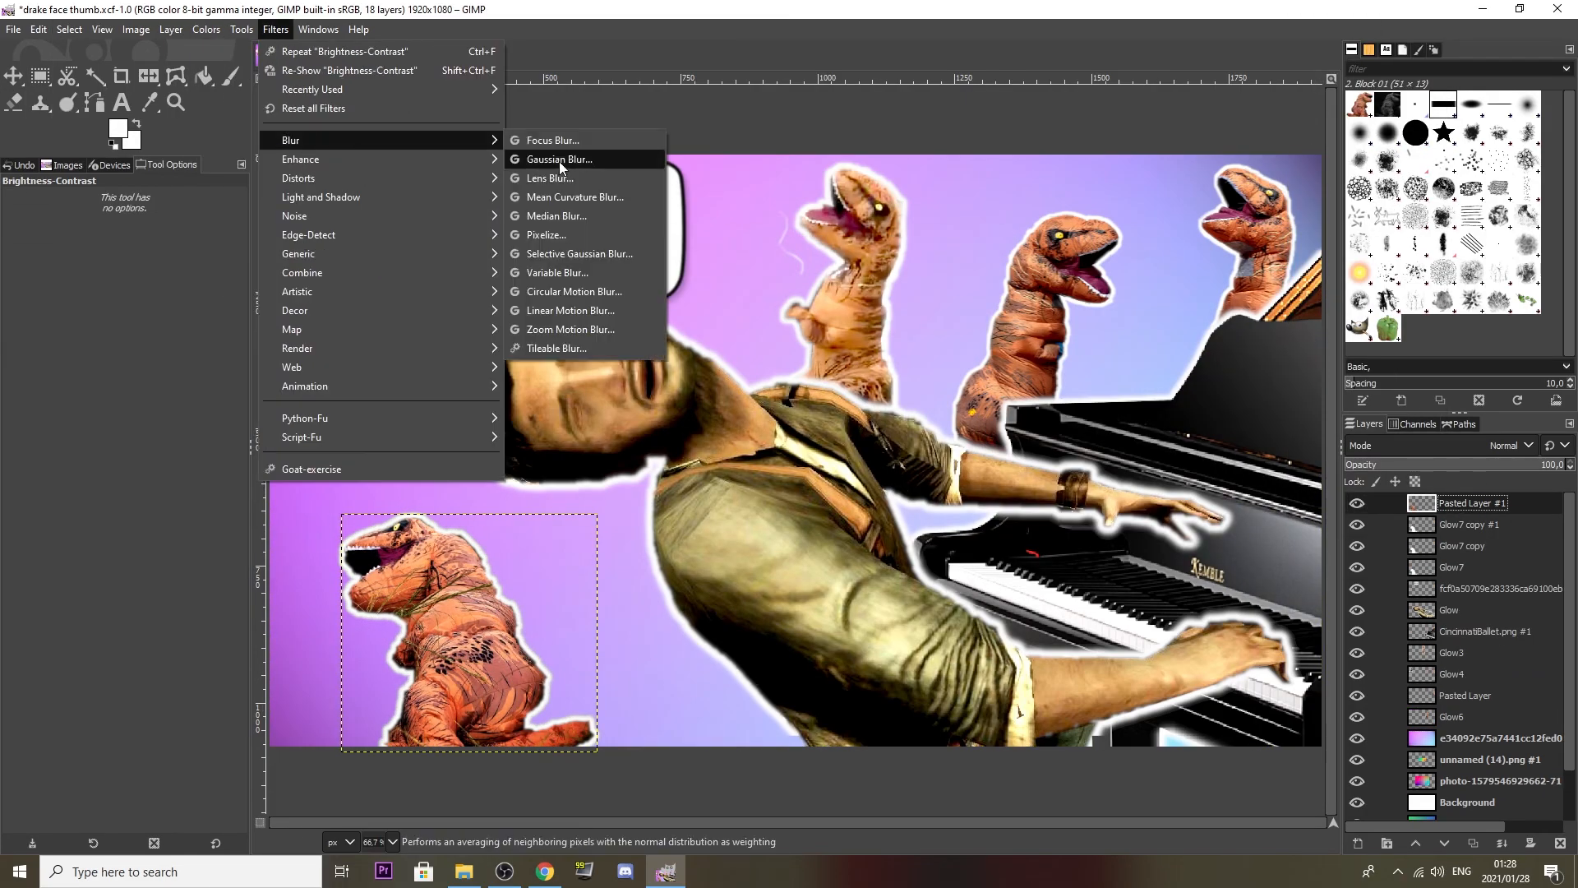
{"action": "left_click", "coordinate": [559, 161]}
{"action": "left_click", "coordinate": [274, 29]}
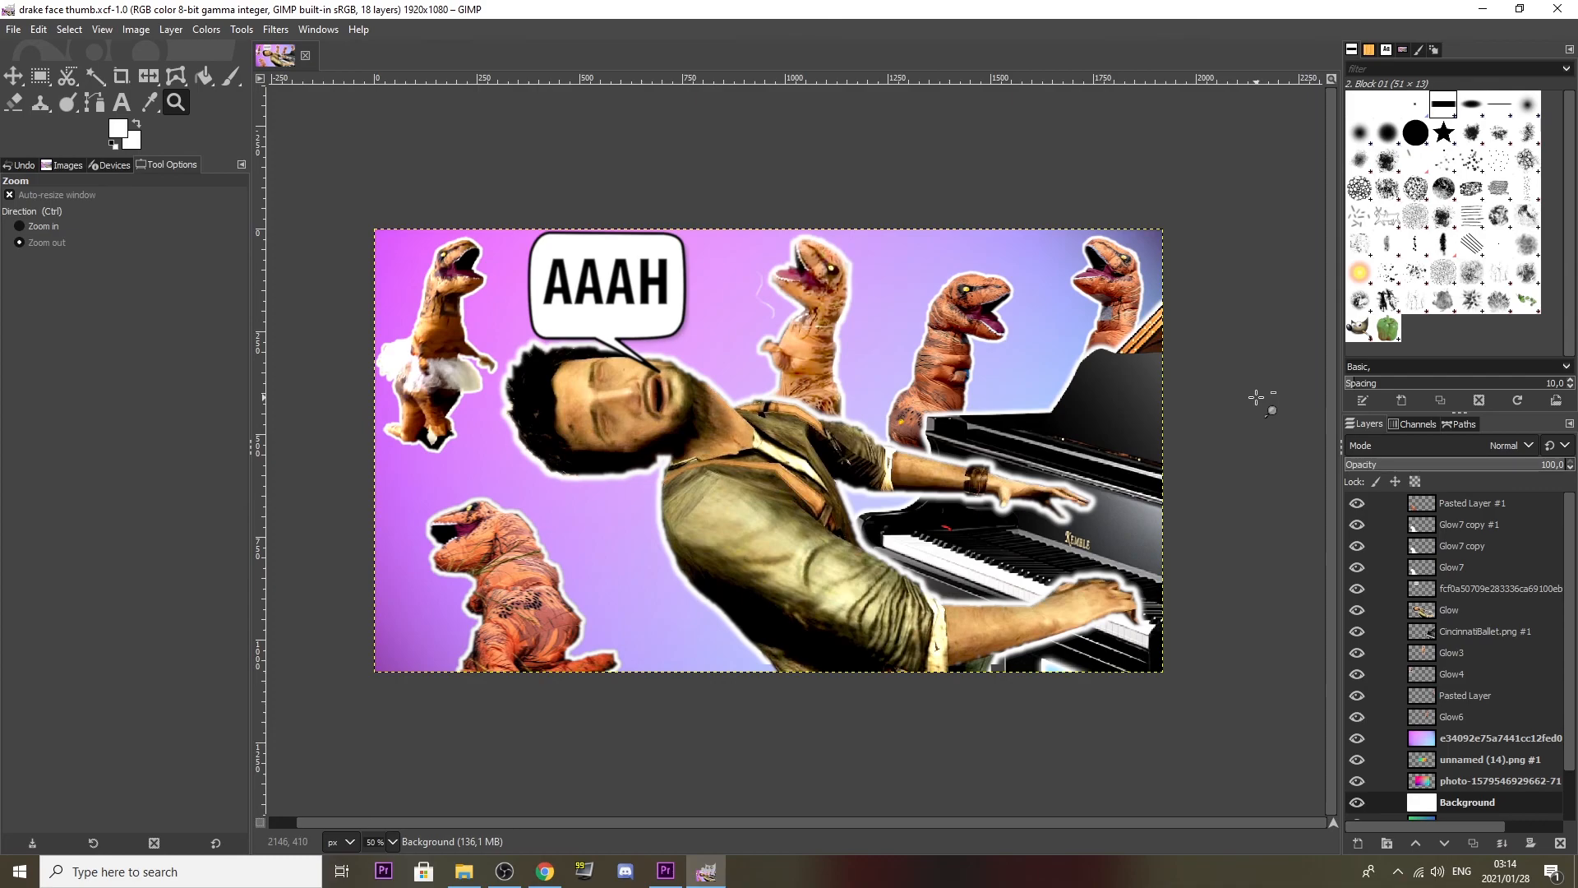